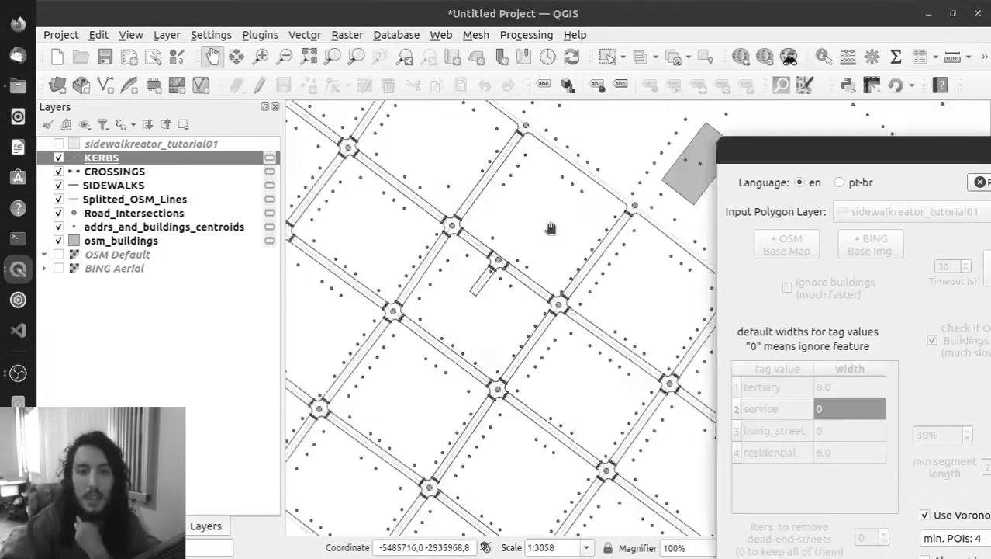
scroll(475, 343, "up", 6)
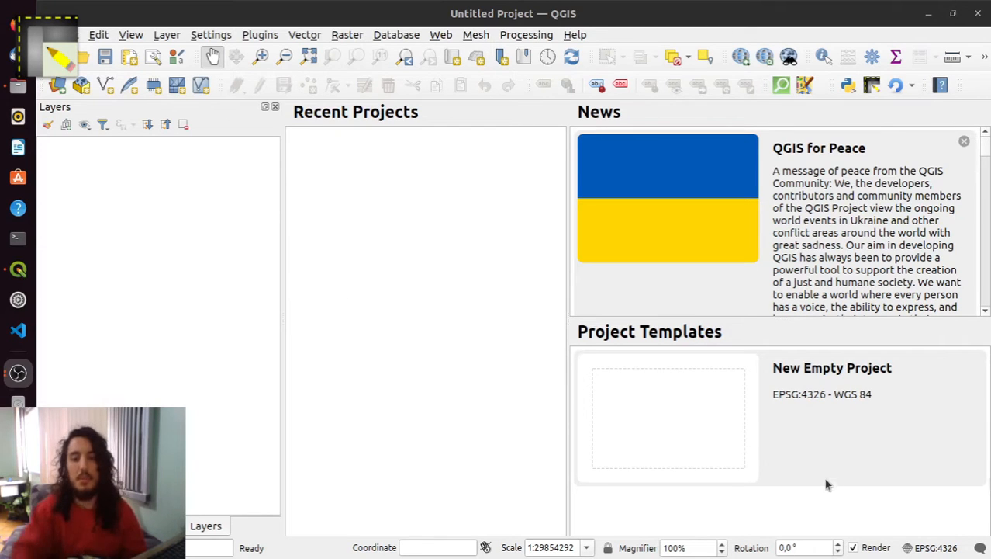
Start a new empty project with EPSG:4326 - WGS 84 and open the OSM SidewalKreator plugin.
double_click(727, 417)
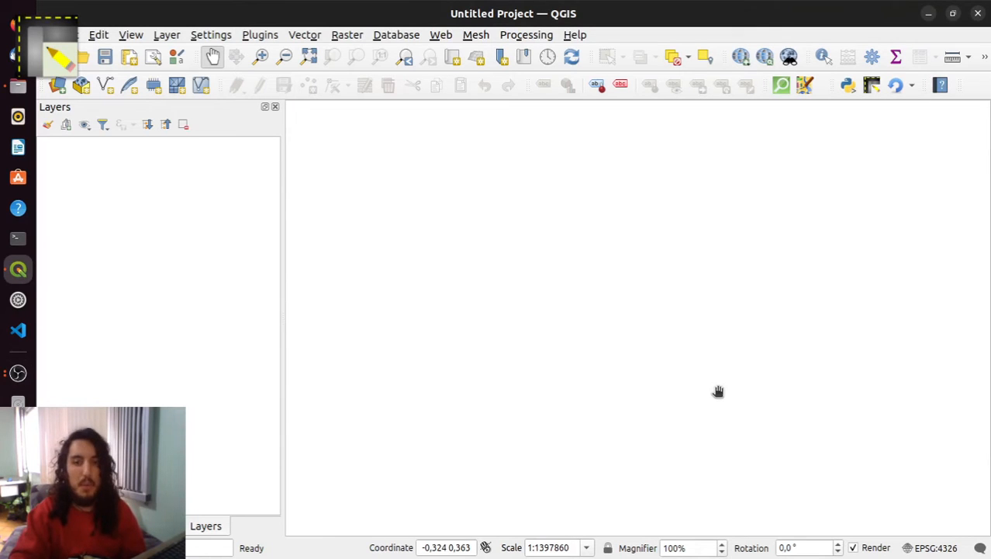
left_click(875, 88)
left_click_drag(662, 14, 708, 52)
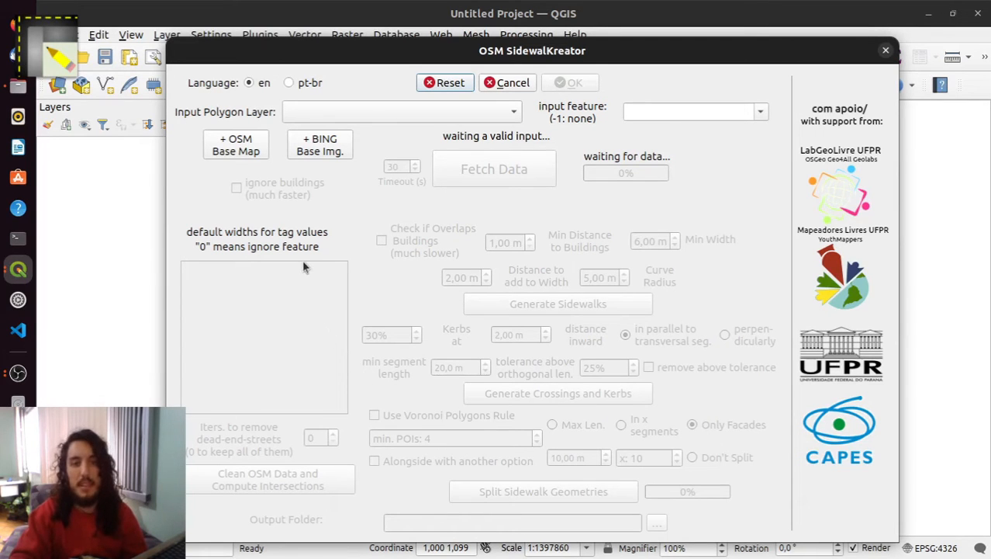
Add the OSM base map and the BING base imagery through OSM SidewalKreator and close its dialog.
left_click(261, 154)
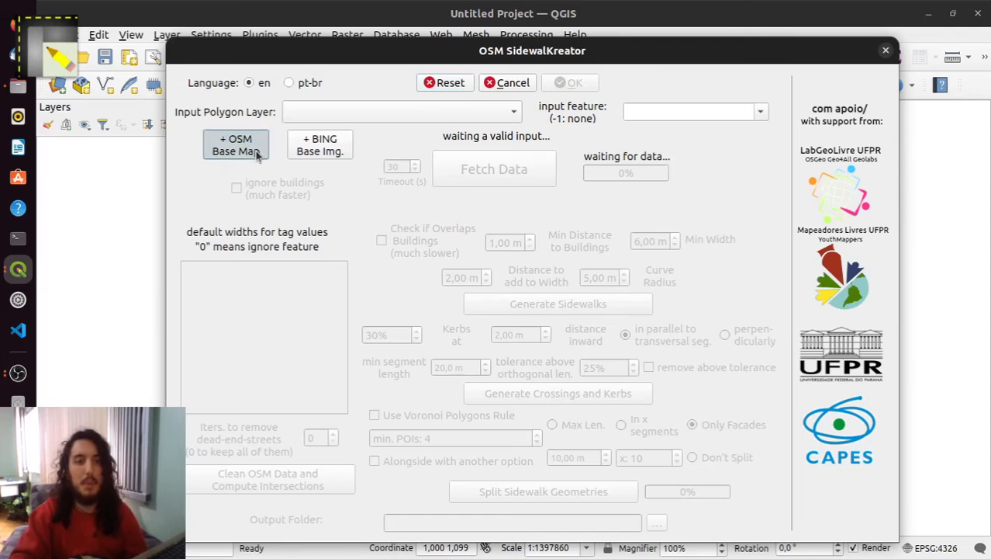
left_click(312, 151)
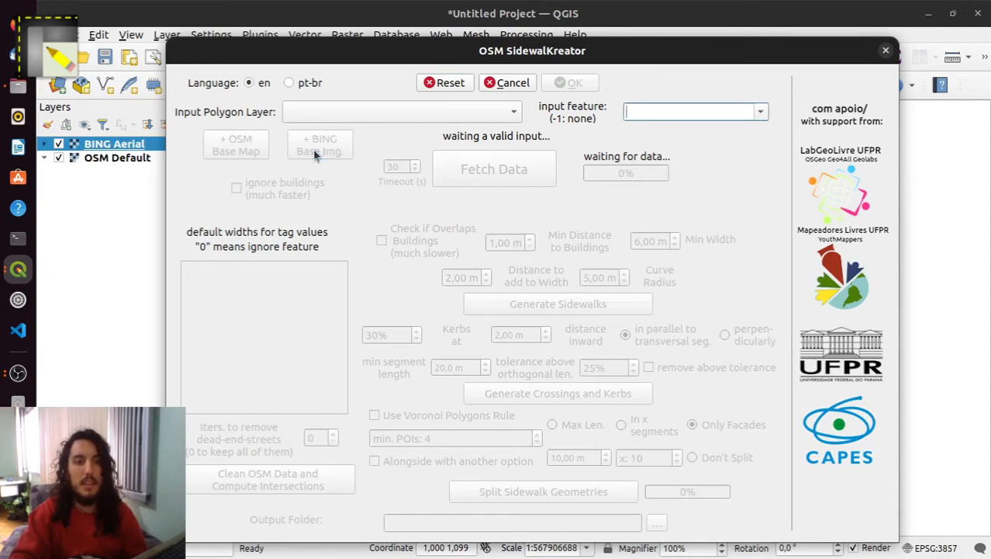
left_click_drag(335, 53, 427, 62)
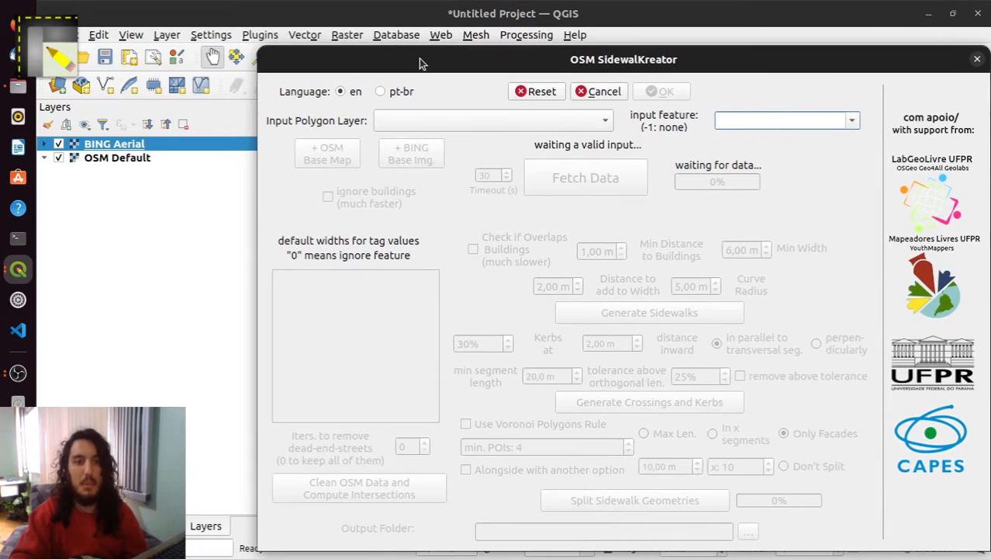
left_click(580, 93)
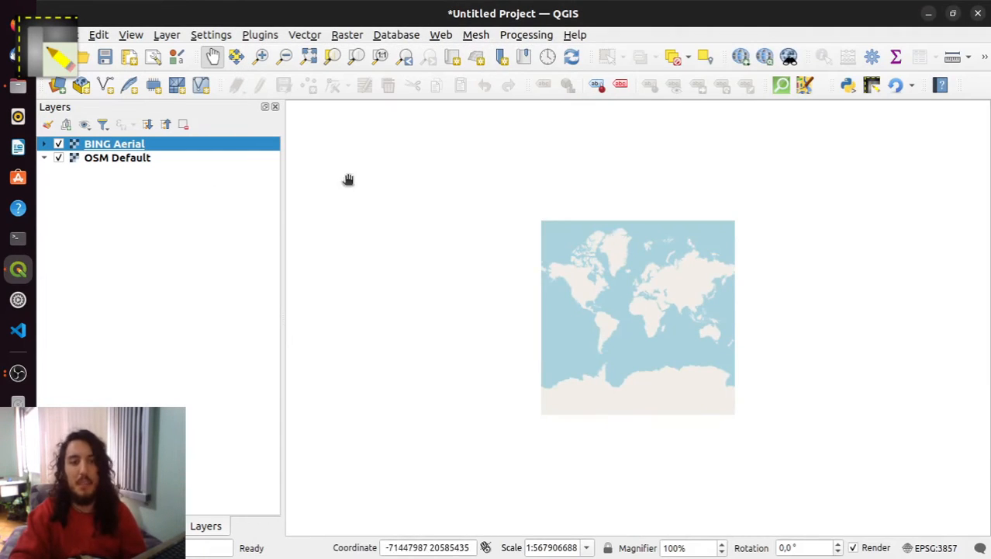
Move the OSM Default layer above BING Aerial in the layer order.
scroll(651, 338, "up", 1)
scroll(588, 346, "up", 1)
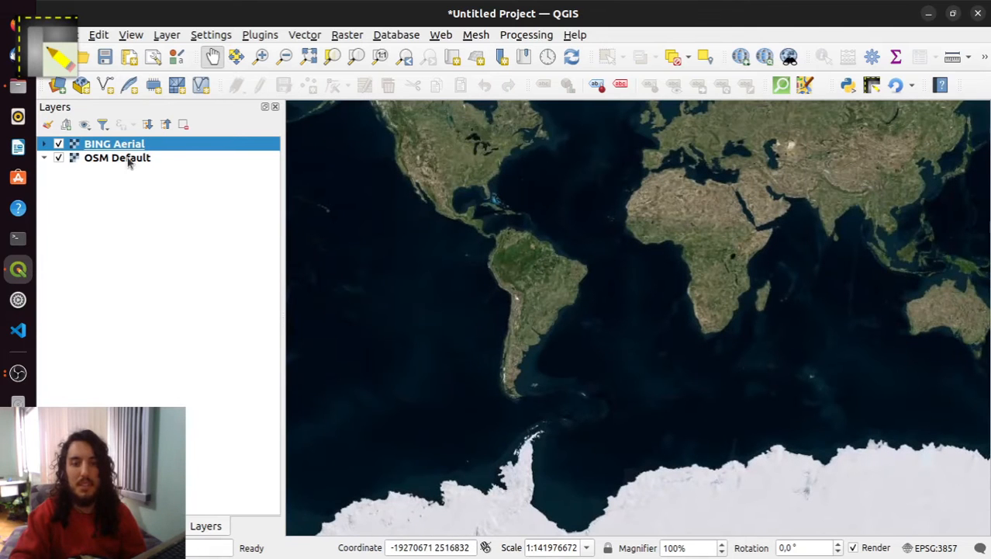
left_click_drag(88, 161, 88, 142)
Examine Curitiba on the OSM base map, from the whole city down to the neighbourhoods around Parolin and Guabirotuba.
scroll(575, 322, "up", 2)
scroll(566, 324, "up", 1)
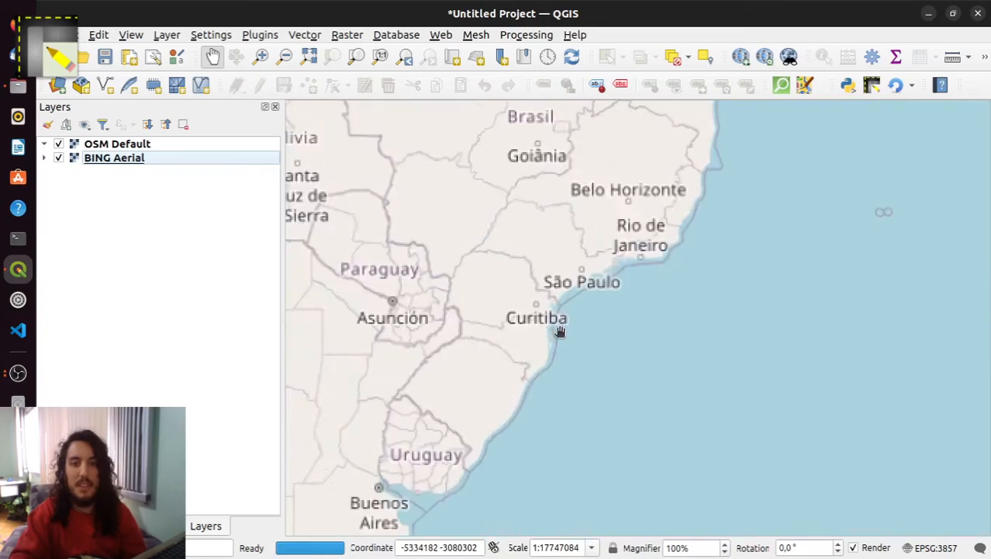
scroll(527, 311, "up", 1)
scroll(550, 307, "up", 5)
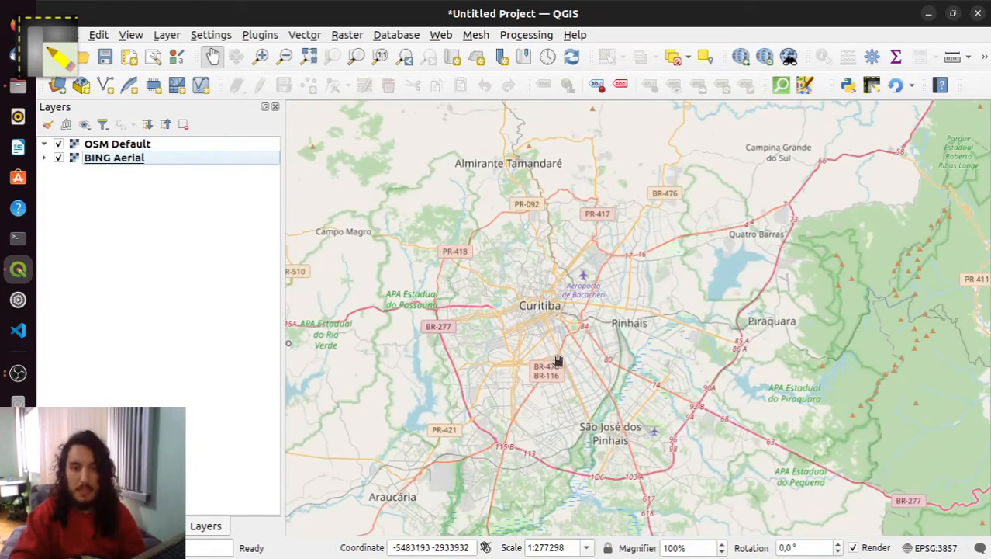
scroll(577, 345, "up", 1)
scroll(593, 332, "up", 1)
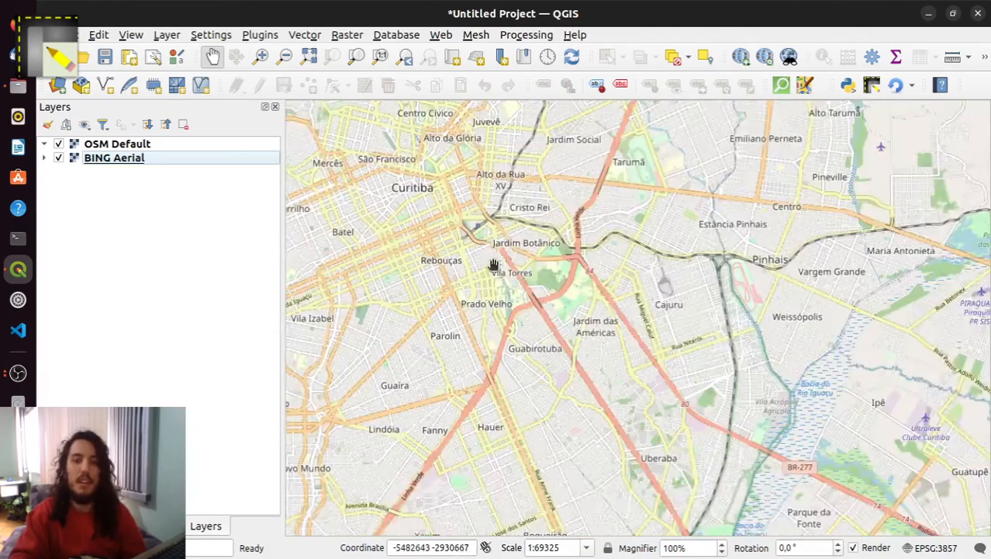
left_click_drag(494, 266, 654, 384)
left_click_drag(703, 438, 659, 360)
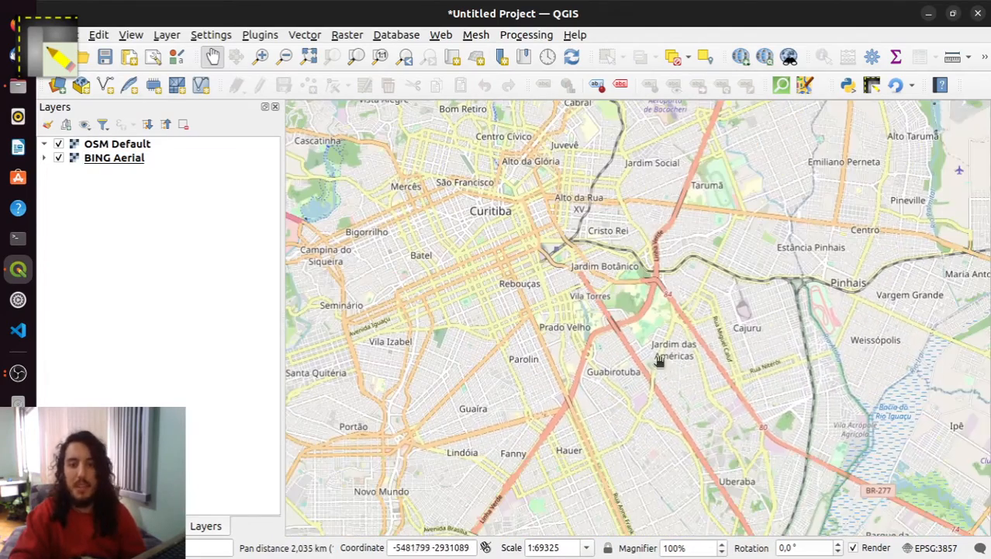
scroll(665, 375, "up", 1)
left_click_drag(515, 338, 706, 302)
Check the input polygon layer and input feature options in OSM SidewalKreator and dismiss the dialog.
left_click(872, 86)
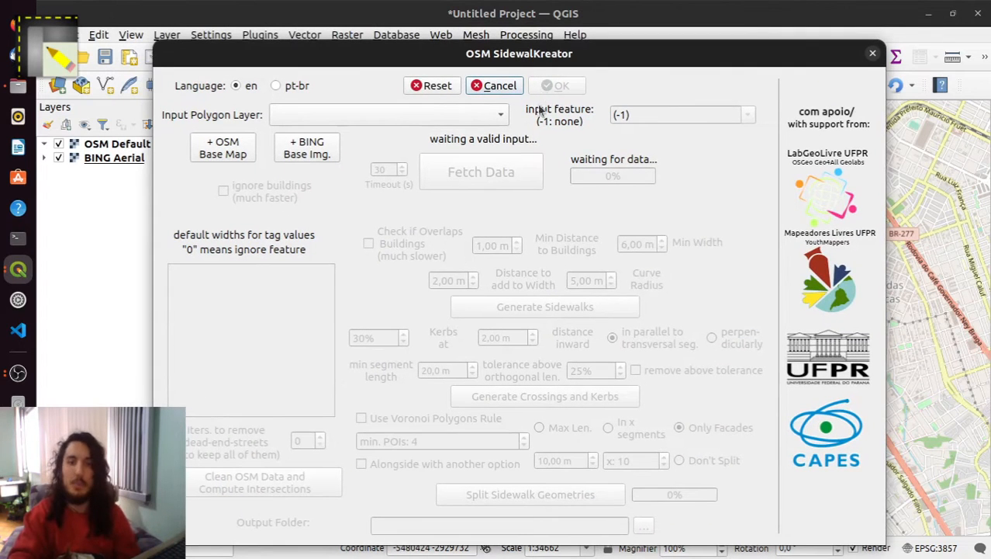
left_click(505, 118)
left_click(541, 118)
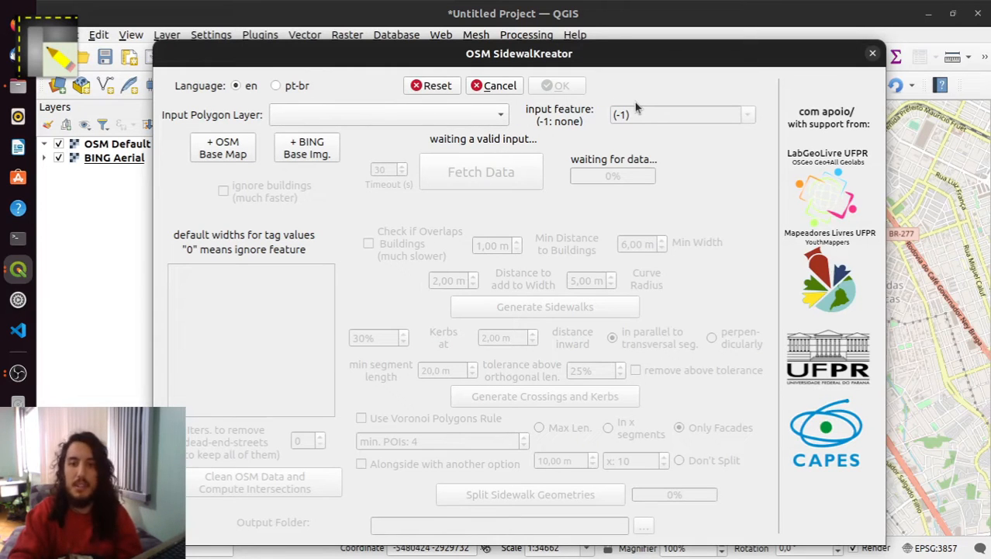
left_click(500, 86)
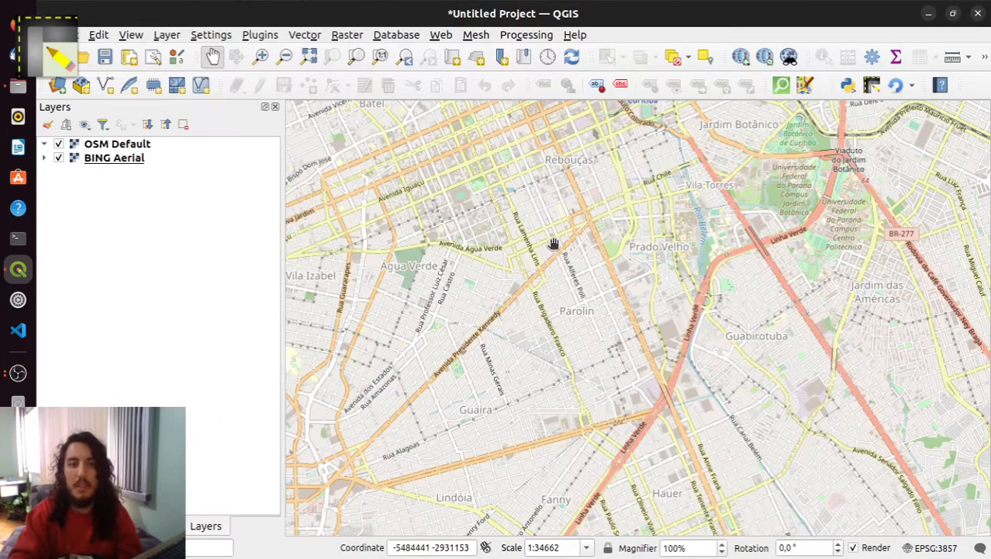
Begin a new GeoPackage layer with the database file and table named sidewalkreator_tutorial01.
mouse_move(561, 246)
left_mouse_down()
mouse_move(657, 257)
mouse_move(643, 282)
mouse_move(562, 232)
left_mouse_up()
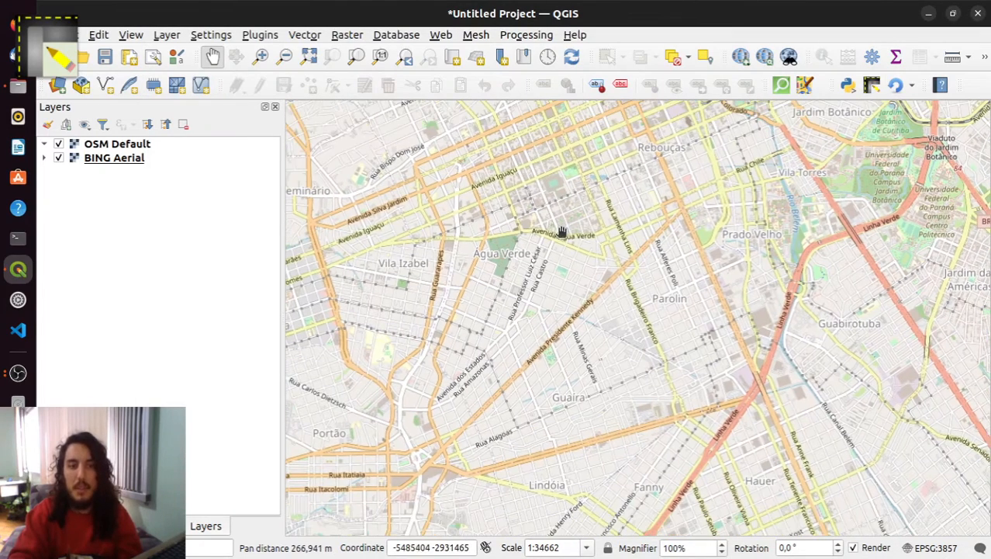
left_click(304, 36)
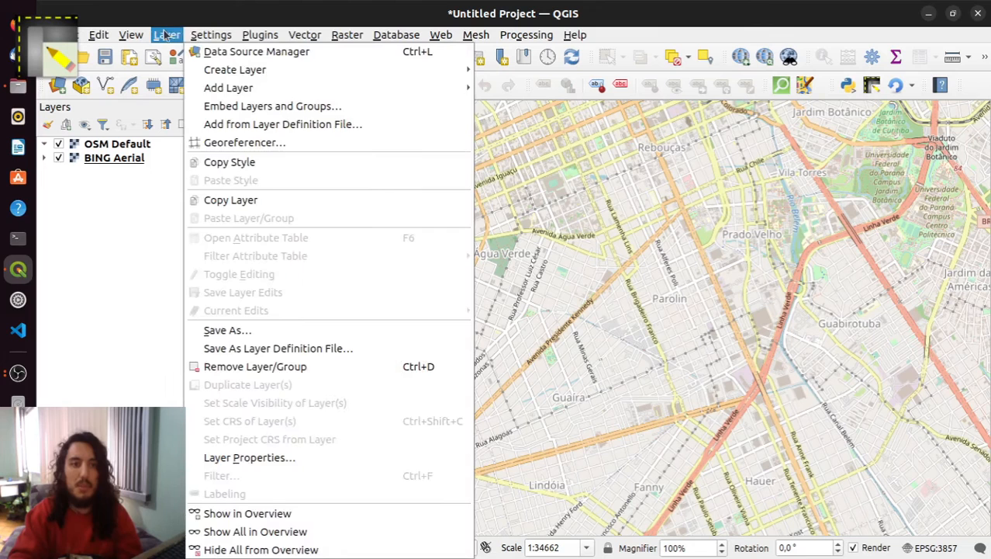
mouse_move(250, 87)
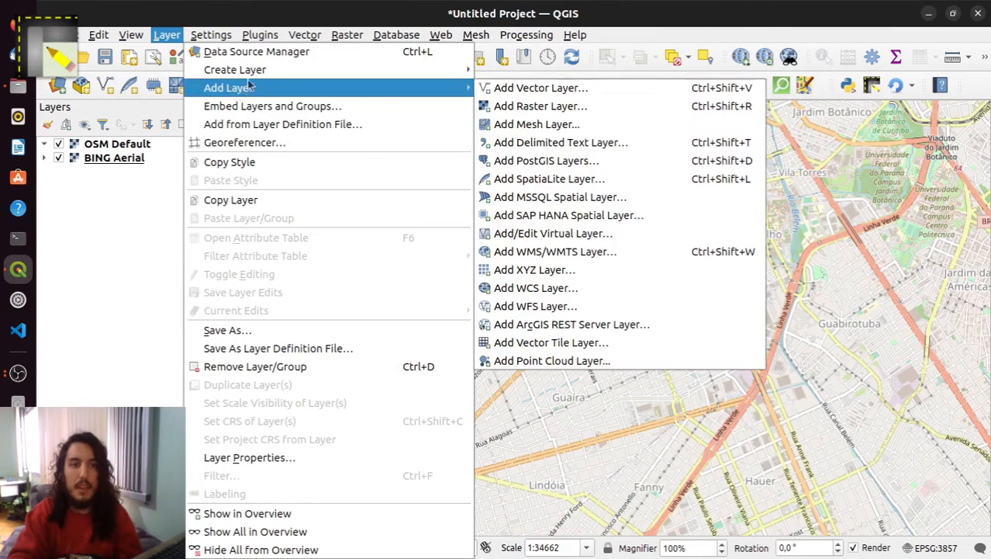
mouse_move(441, 73)
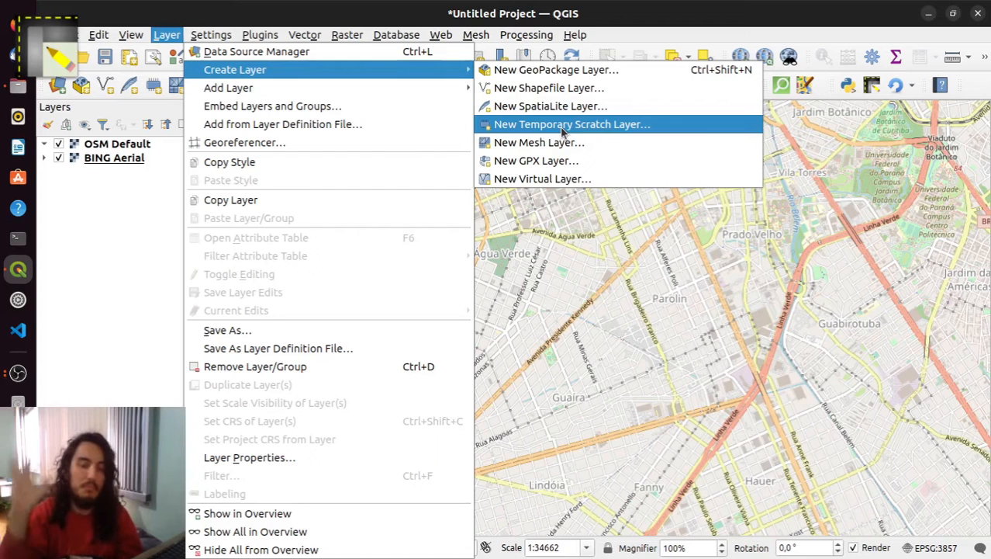
left_click(580, 73)
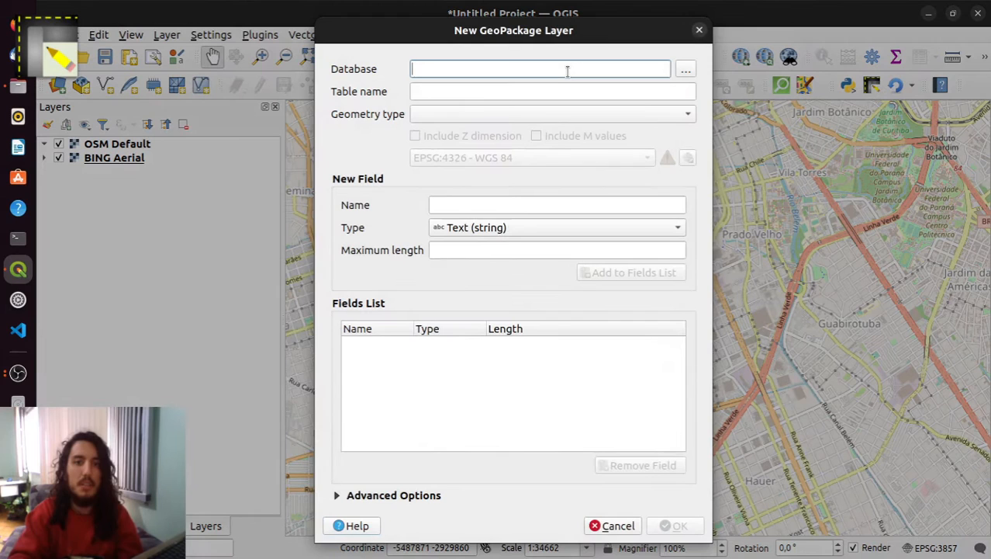
left_click(684, 70)
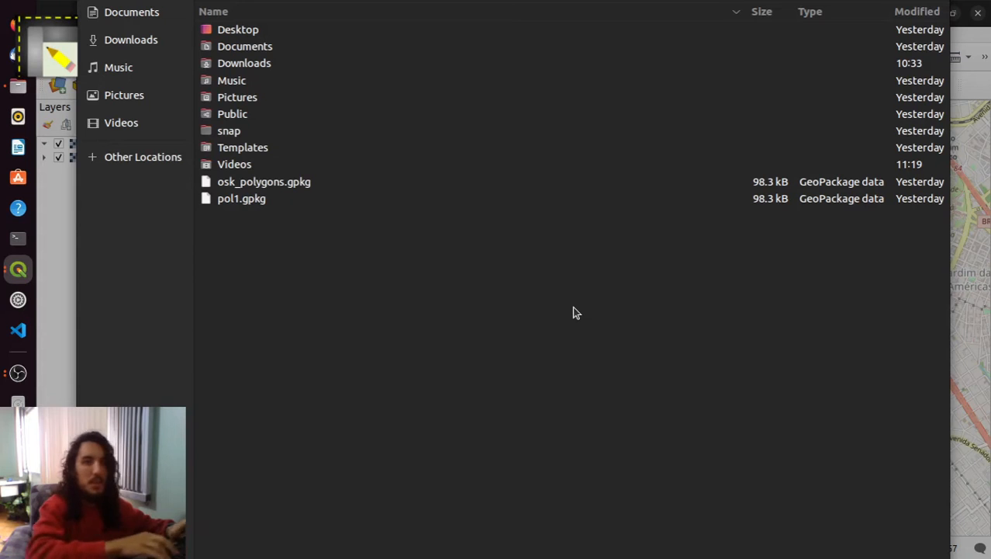
key("Return")
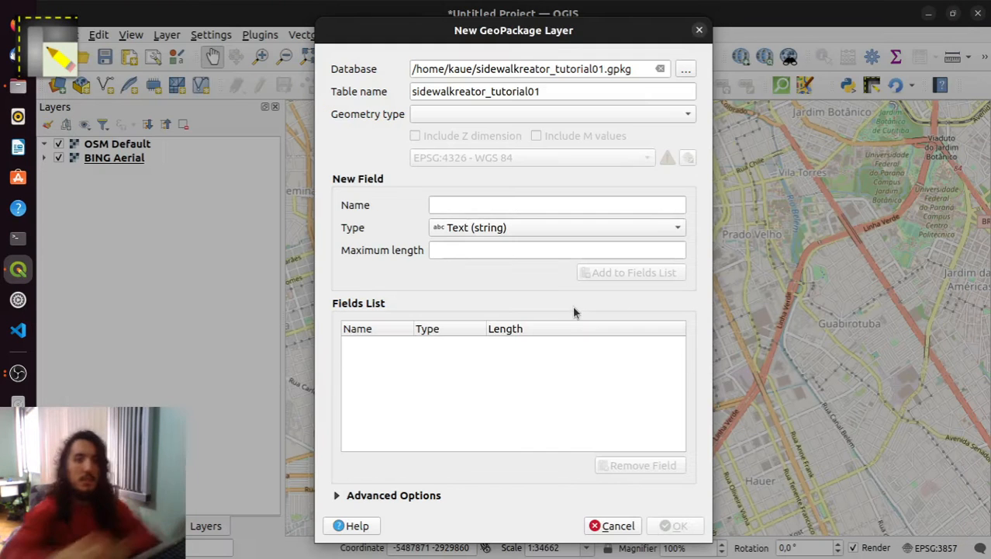
Set the geometry type to Polygon and create the layer in EPSG:4326 - WGS 84 without extra fields.
left_click(536, 120)
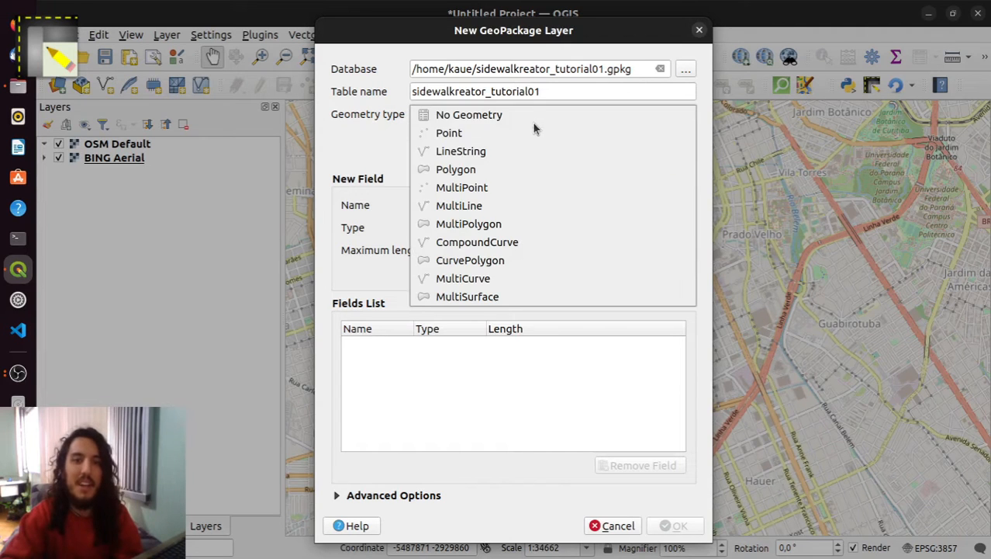
left_click(514, 170)
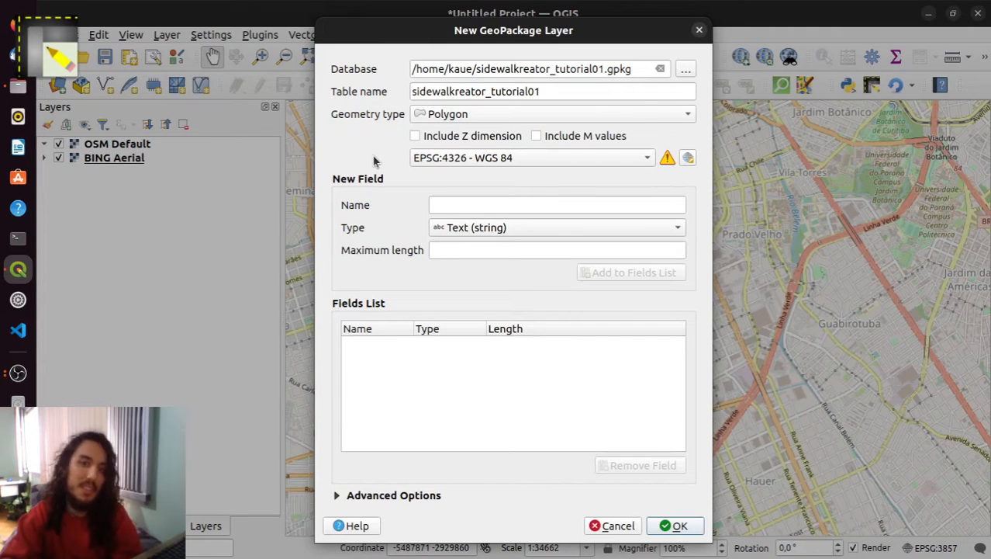
left_click(433, 199)
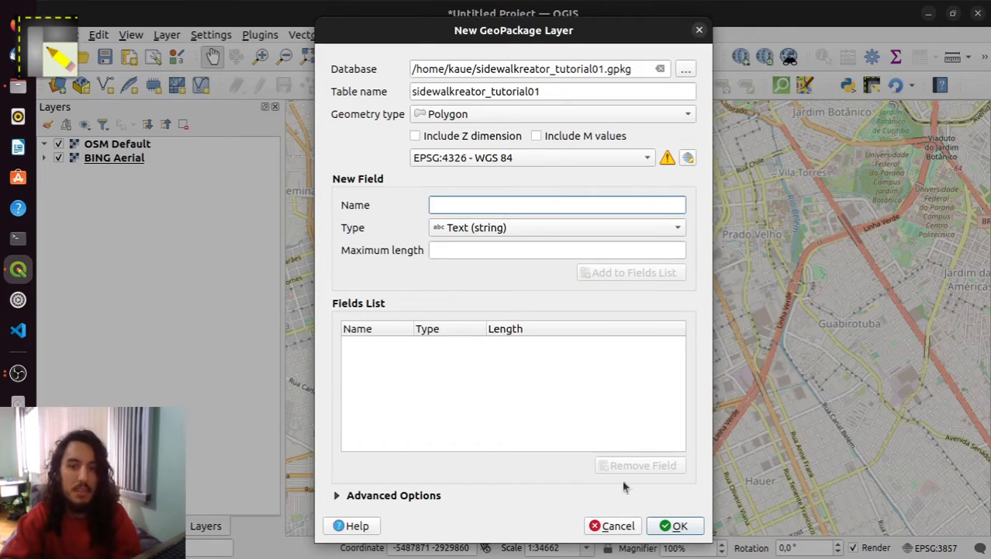
left_click(673, 526)
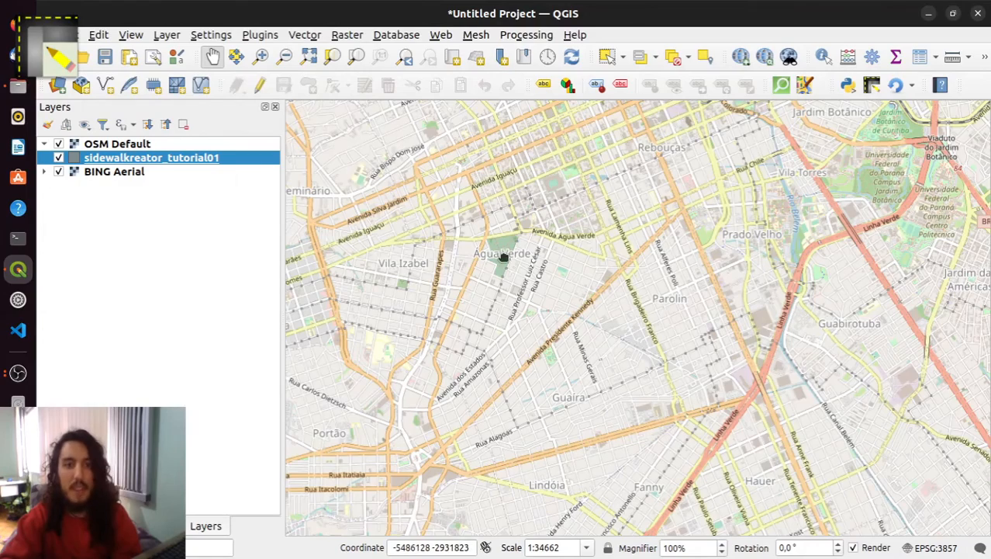
Examine the street blocks of Novo Mundo between Avenida Brasília and Linha Verde for a suitable study area.
left_click_drag(558, 365, 607, 239)
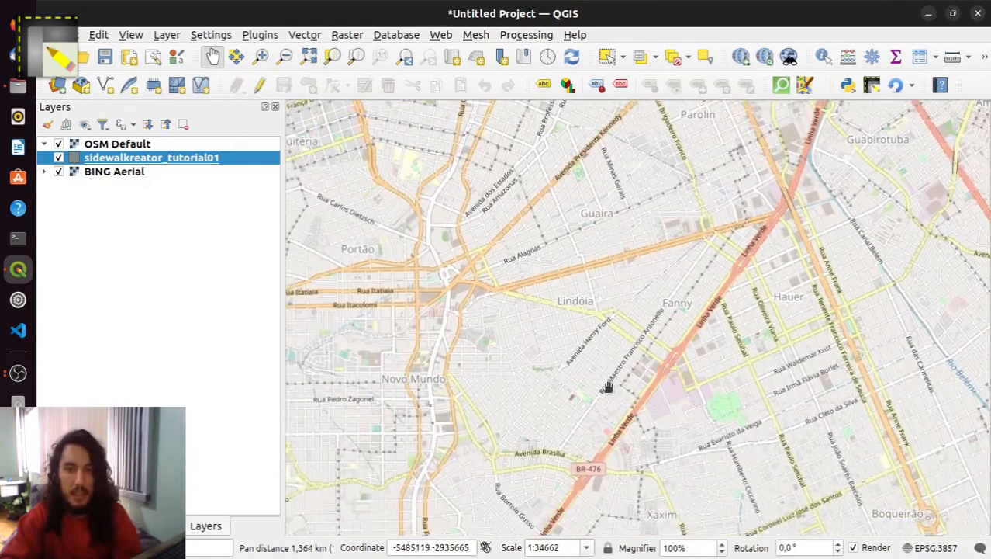
scroll(527, 414, "up", 2)
left_click_drag(527, 416, 472, 282)
left_click_drag(572, 340, 555, 279)
scroll(582, 295, "down", 1)
left_click_drag(624, 317, 825, 402)
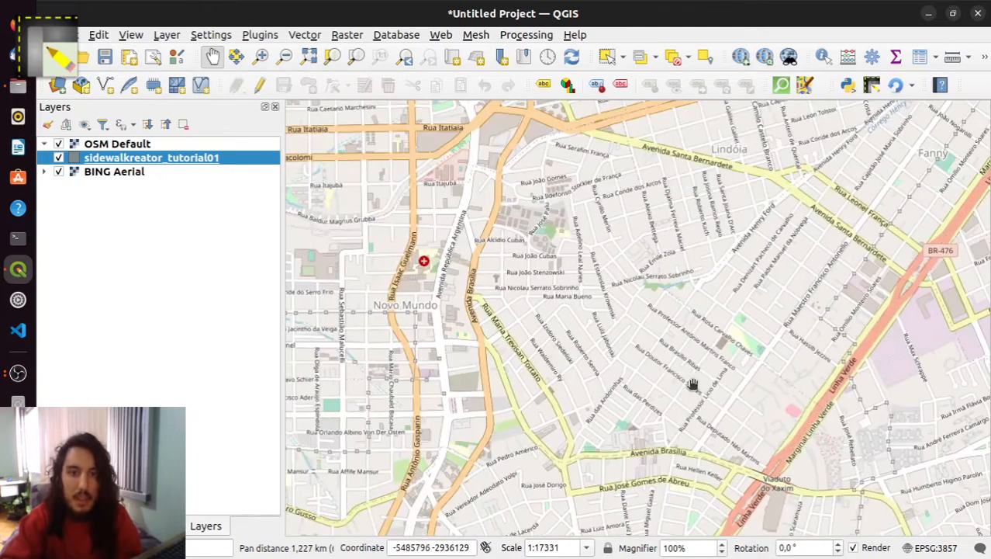
scroll(693, 385, "up", 1)
left_click_drag(683, 397, 667, 363)
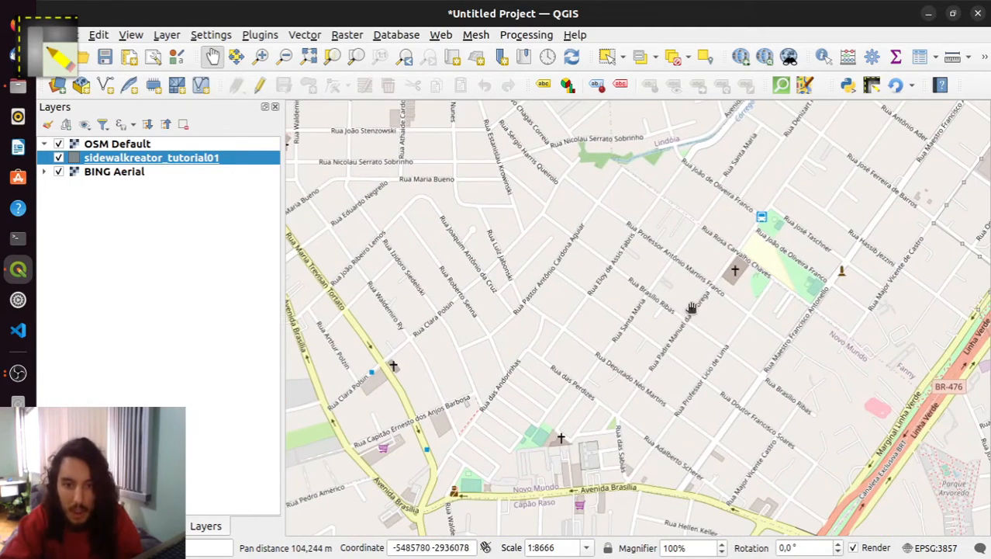
scroll(694, 262, "up", 1)
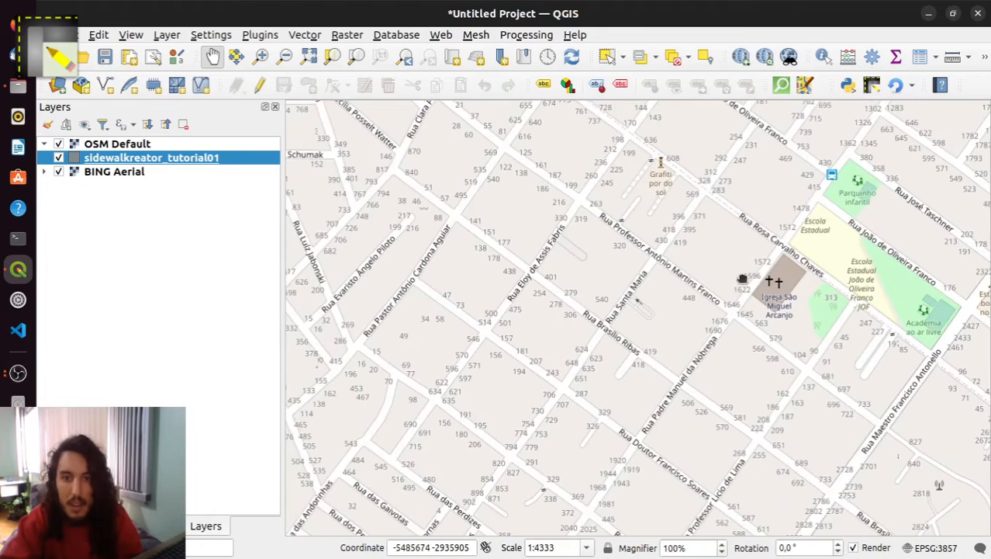
mouse_move(744, 279)
left_mouse_down()
mouse_move(730, 288)
mouse_move(764, 285)
mouse_move(750, 286)
left_mouse_up()
scroll(764, 285, "down", 1)
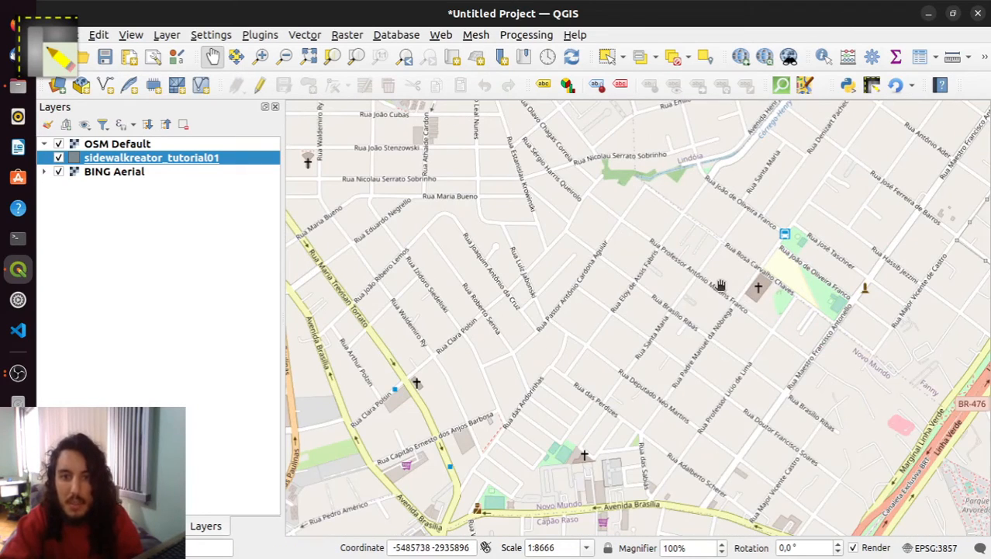
left_click_drag(728, 271, 703, 227)
left_click_drag(857, 281, 748, 361)
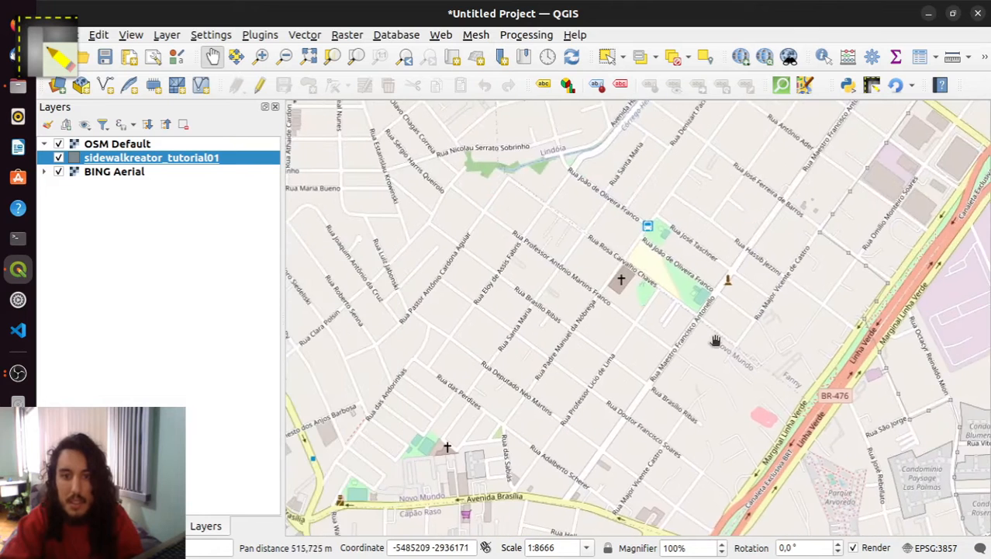
left_click_drag(705, 332, 750, 334)
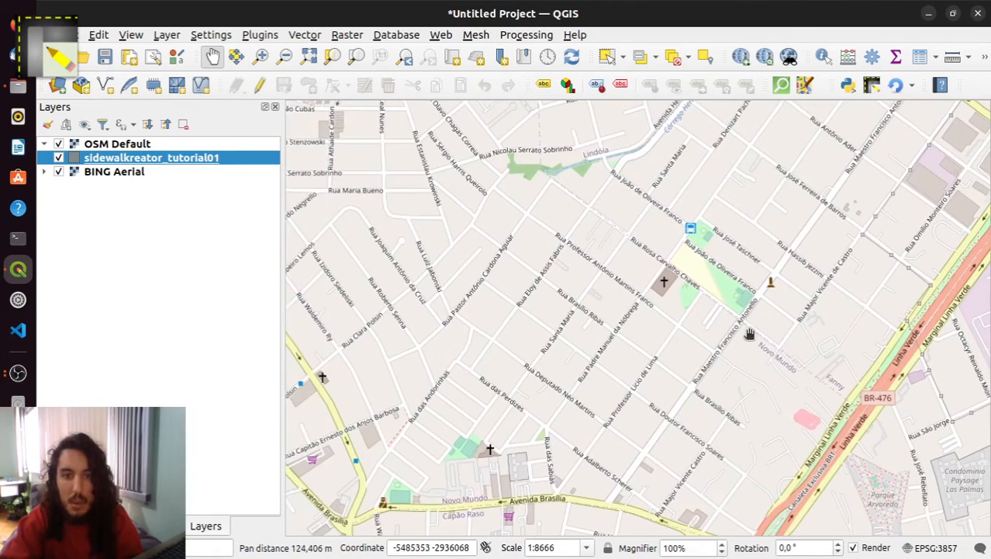
Draw a five-vertex polygon around the Novo Mundo street blocks in sidewalkreator_tutorial01, keeping the fid as Autogenerate.
left_click(260, 88)
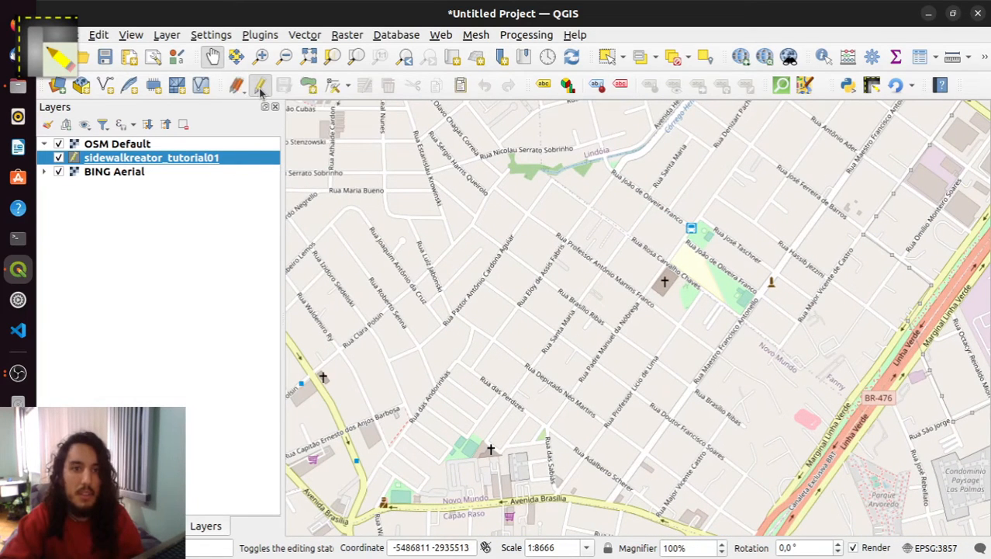
left_click(313, 89)
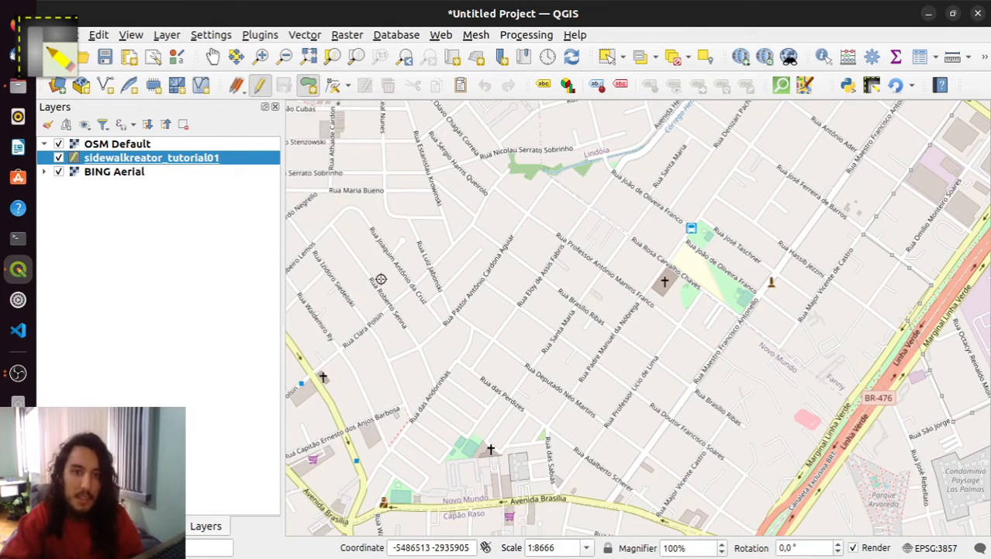
left_click(351, 269)
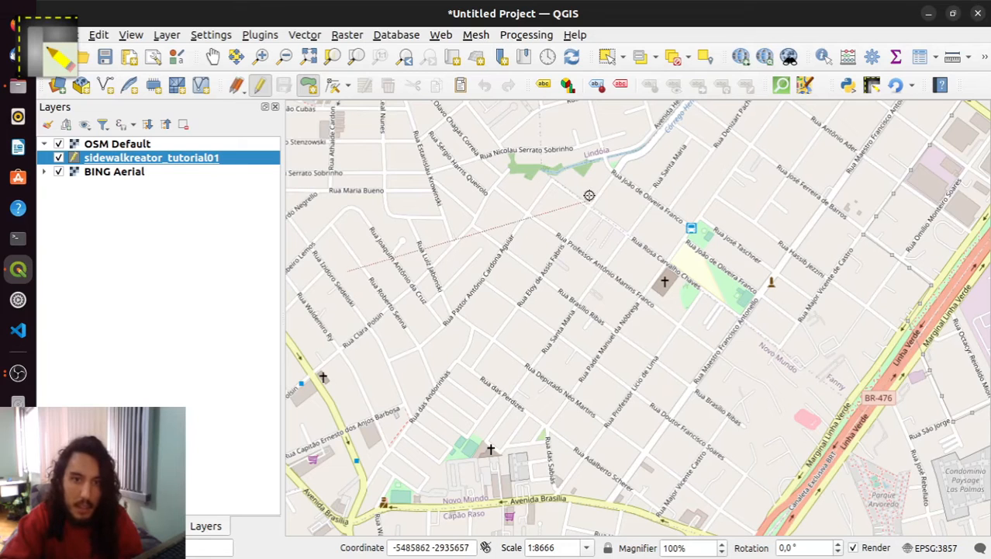
left_click(562, 195)
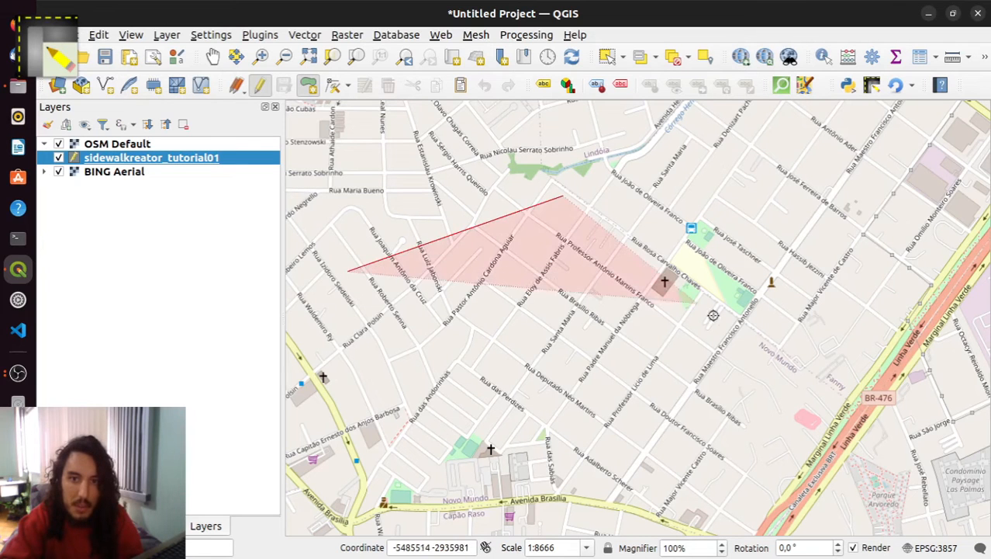
left_click(750, 357)
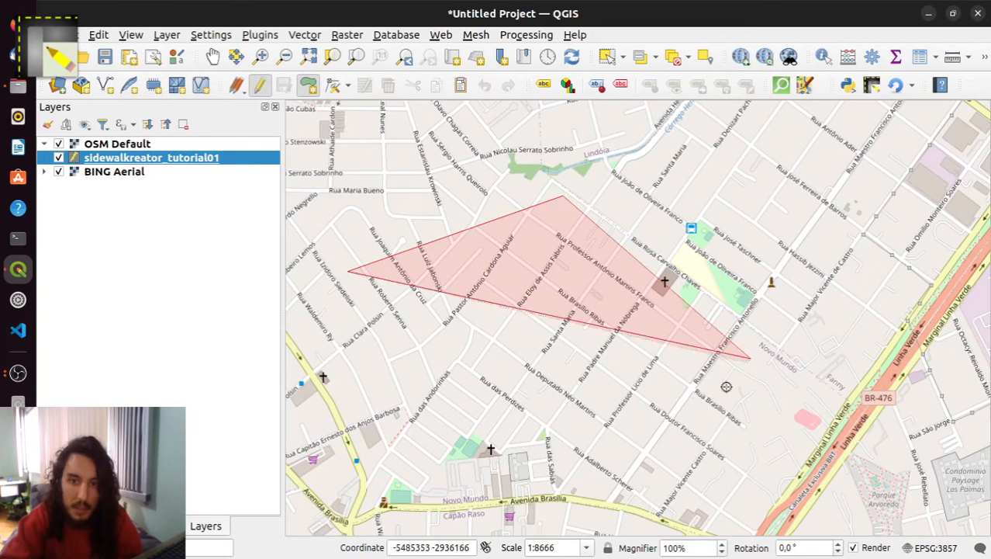
left_click(641, 502)
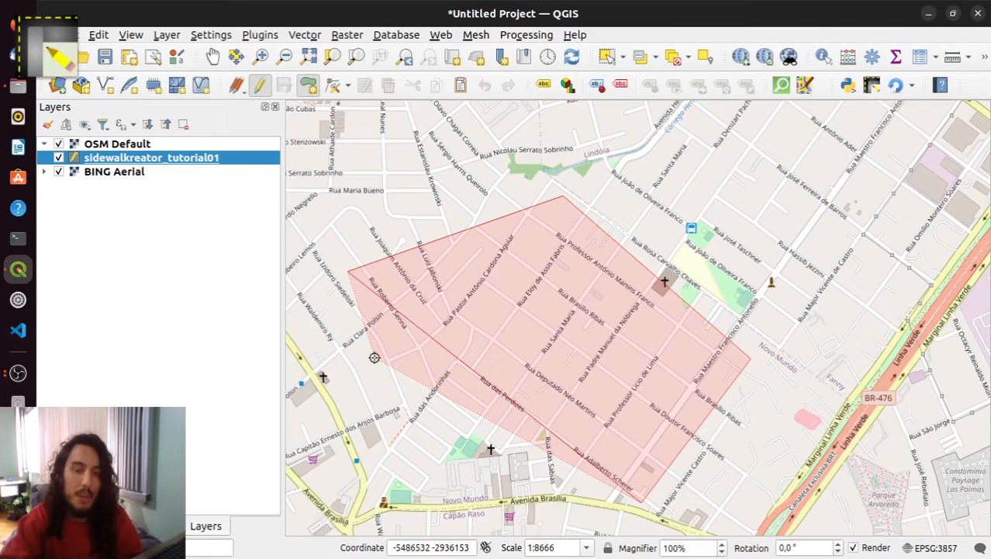
left_click(375, 358)
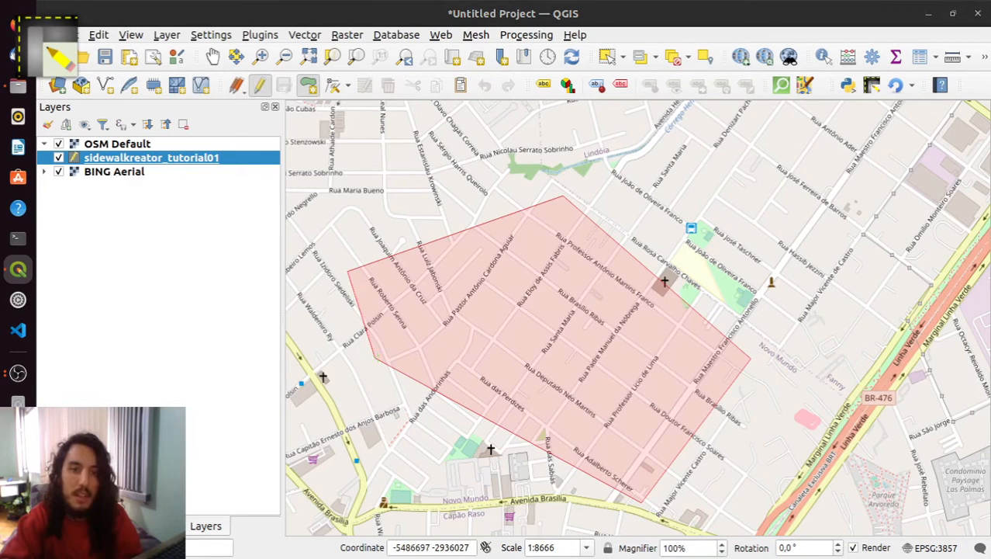
left_click_drag(227, 303, 766, 129)
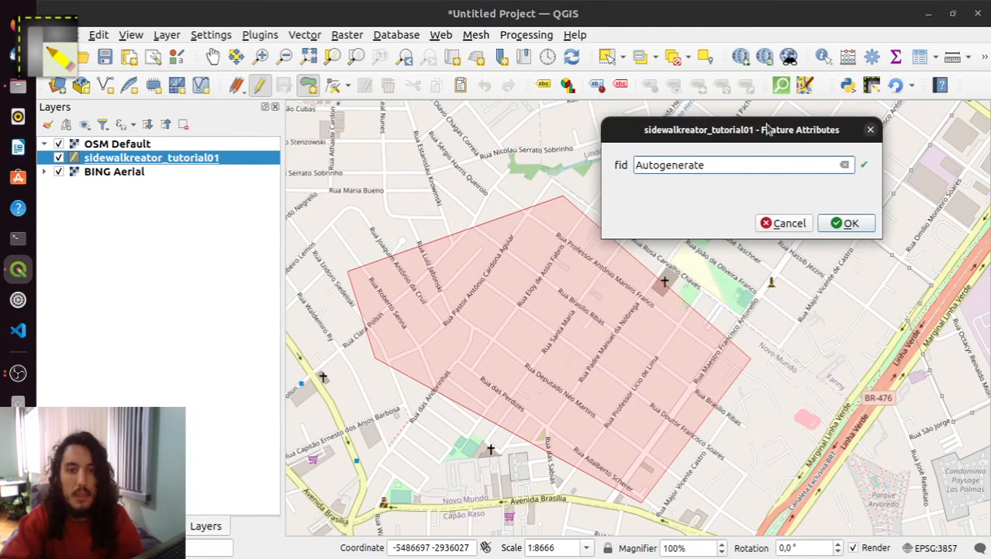
left_click(865, 226)
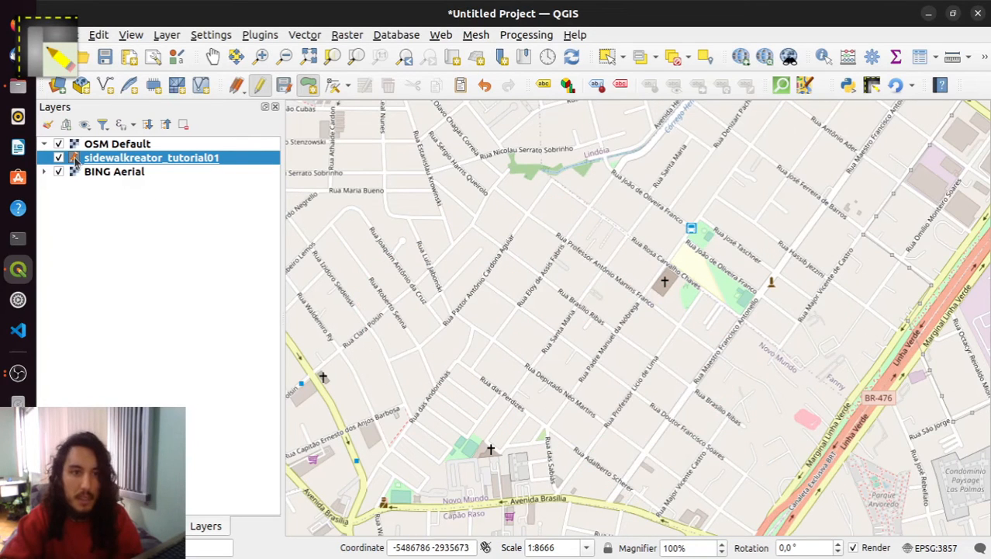
Save the polygon edits, stop editing, and move the sidewalkreator_tutorial01 layer above OSM Default.
left_click(262, 88)
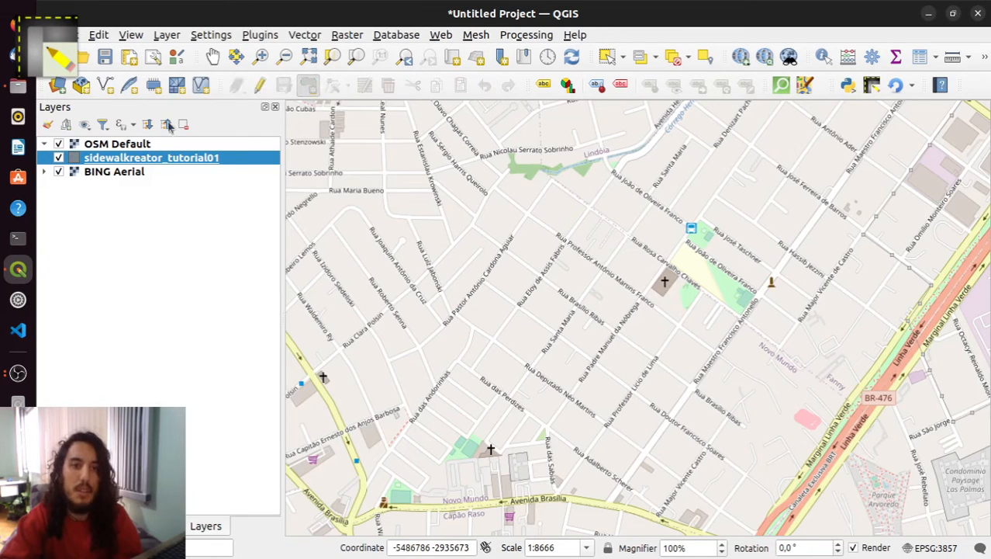
left_click_drag(163, 158, 169, 139)
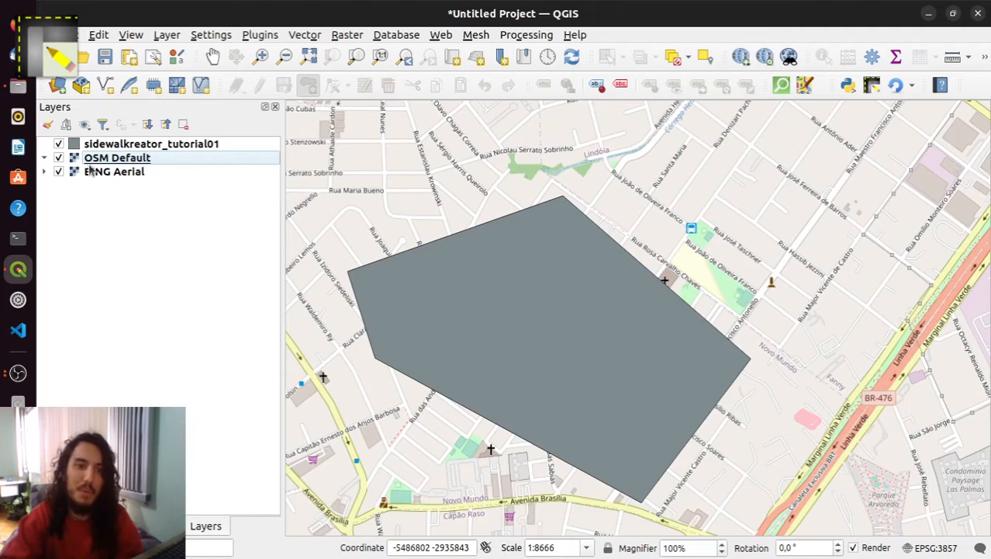
In OSM SidewalKreator, set the input polygon layer to sidewalkreator_tutorial01 and the input feature to 1.
left_click(877, 87)
left_click_drag(458, 19, 946, 65)
left_click(824, 135)
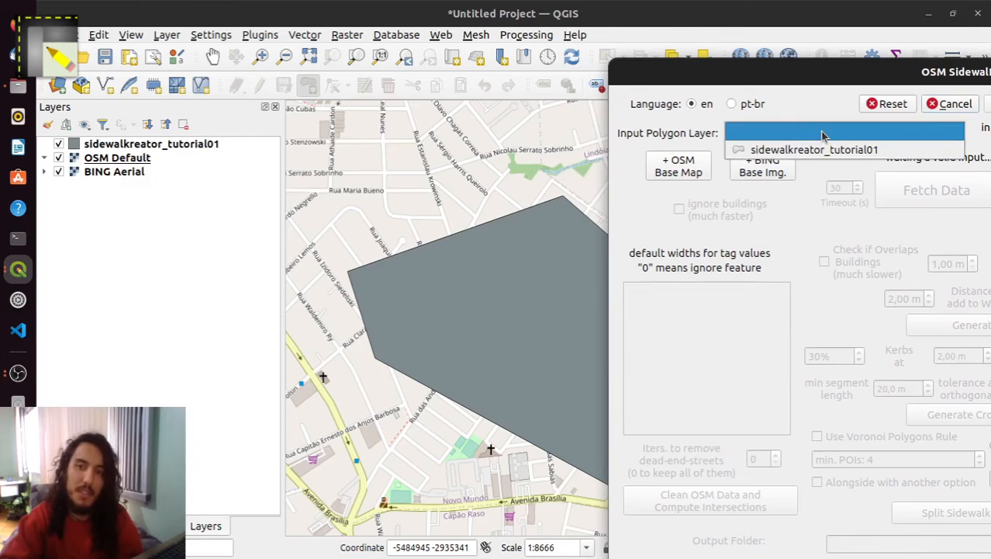
left_click(815, 149)
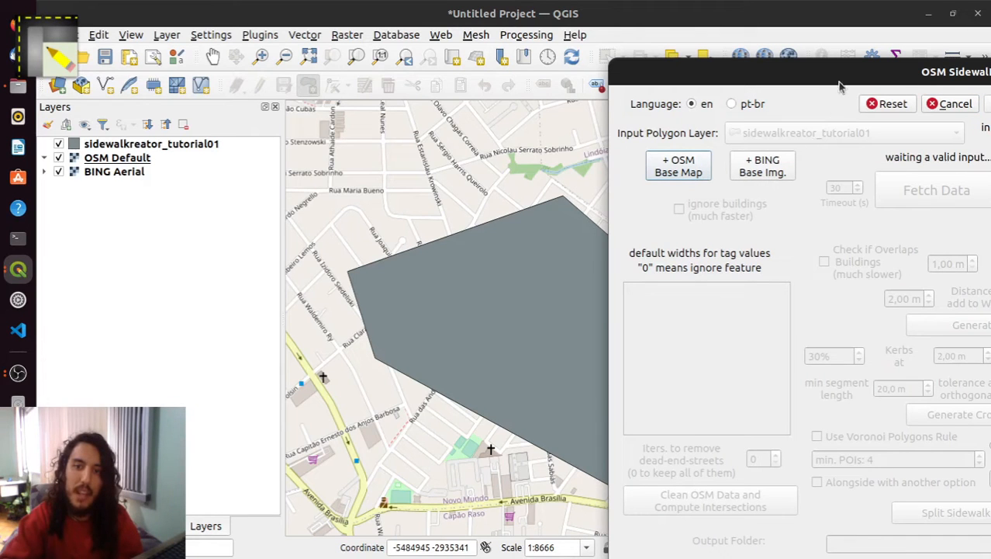
left_click_drag(839, 86, 388, 72)
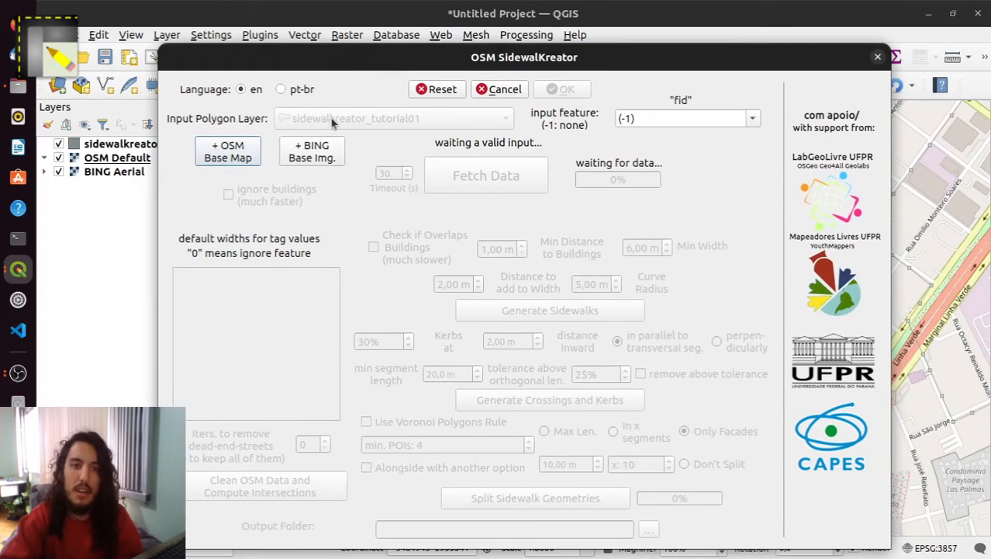
left_click(753, 119)
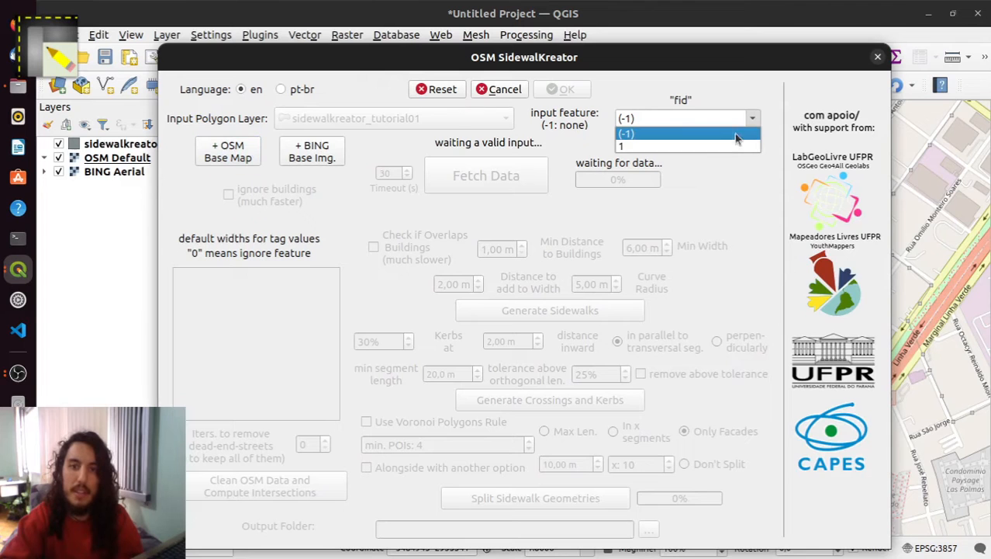
left_click(728, 148)
Examine the streets, house numbers and buildings of the base map within the study area polygon.
left_click_drag(546, 57, 767, 385)
left_click(557, 255)
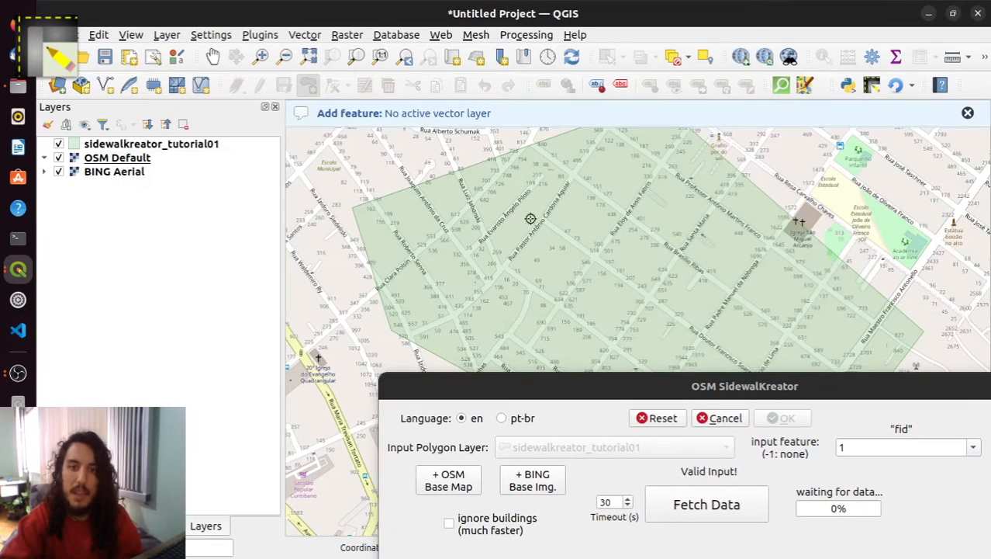
left_click(969, 113)
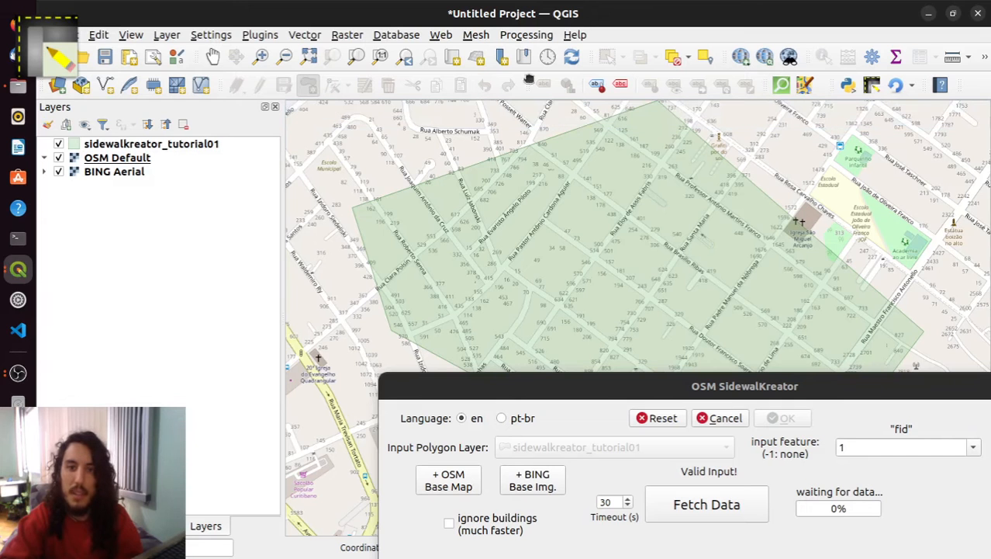
left_click(215, 58)
left_click_drag(556, 245, 457, 171)
left_click_drag(509, 259, 623, 298)
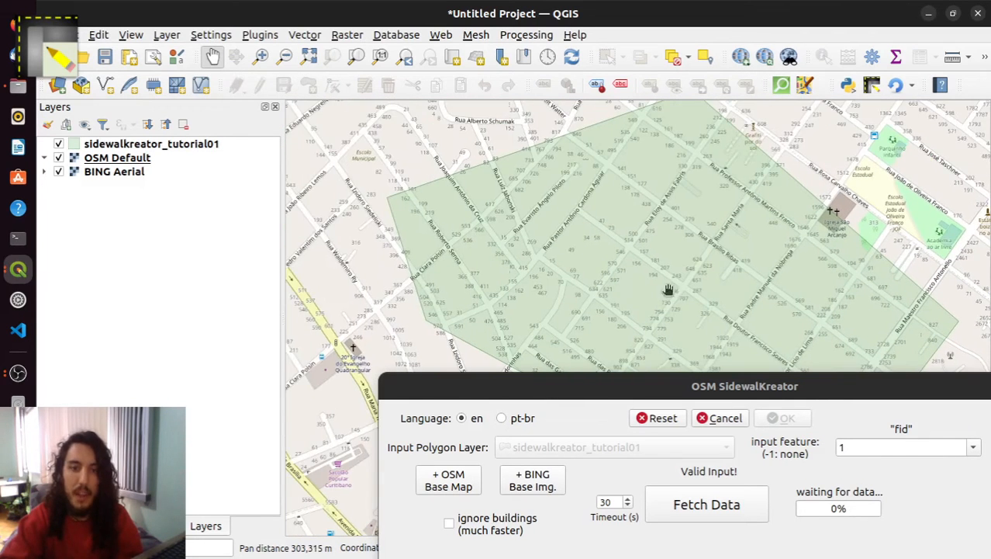
left_click_drag(805, 270, 838, 256)
scroll(617, 191, "up", 1)
left_click_drag(573, 164, 657, 237)
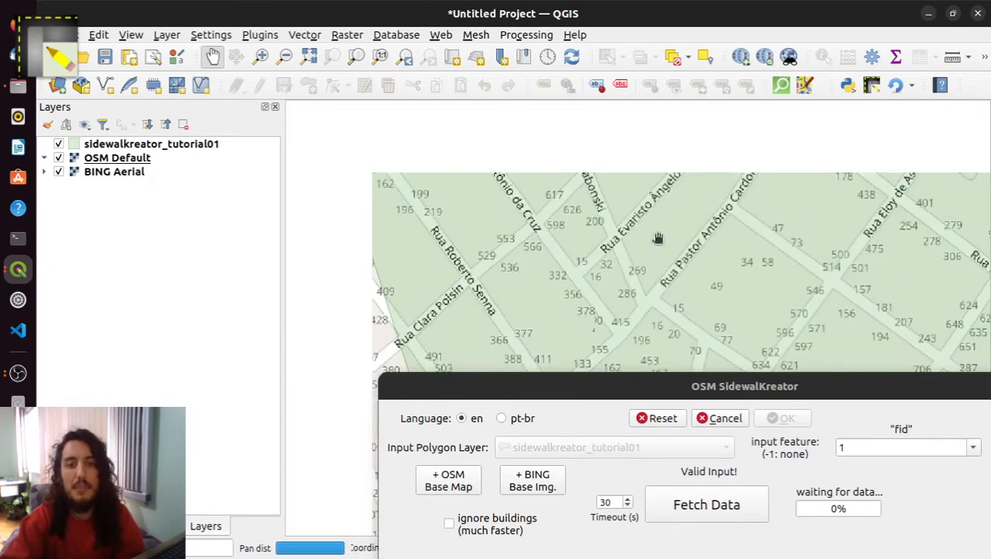
left_click_drag(663, 192, 658, 268)
left_click_drag(759, 217, 556, 228)
left_click_drag(661, 233, 499, 151)
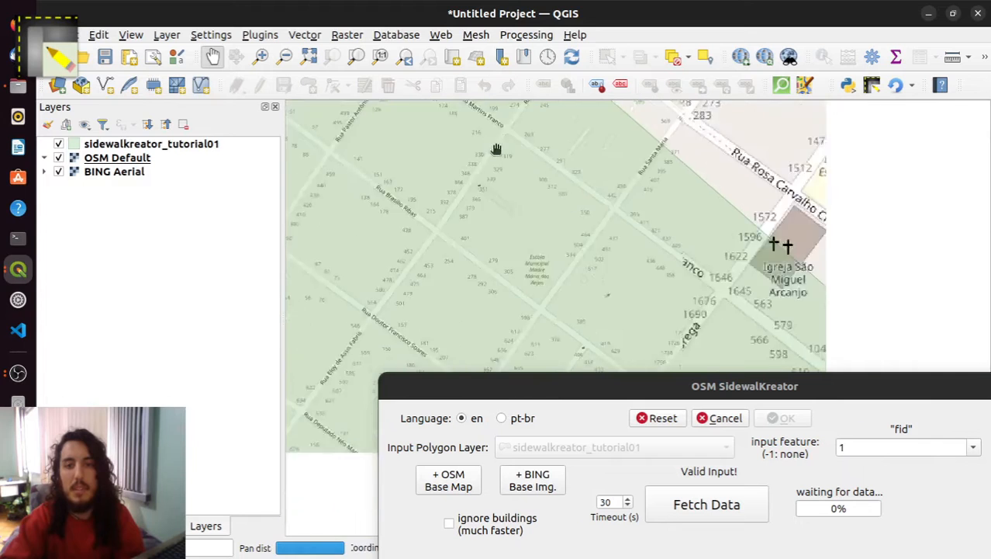
left_click_drag(646, 262, 548, 127)
left_click_drag(630, 192, 566, 125)
left_click_drag(594, 220, 777, 169)
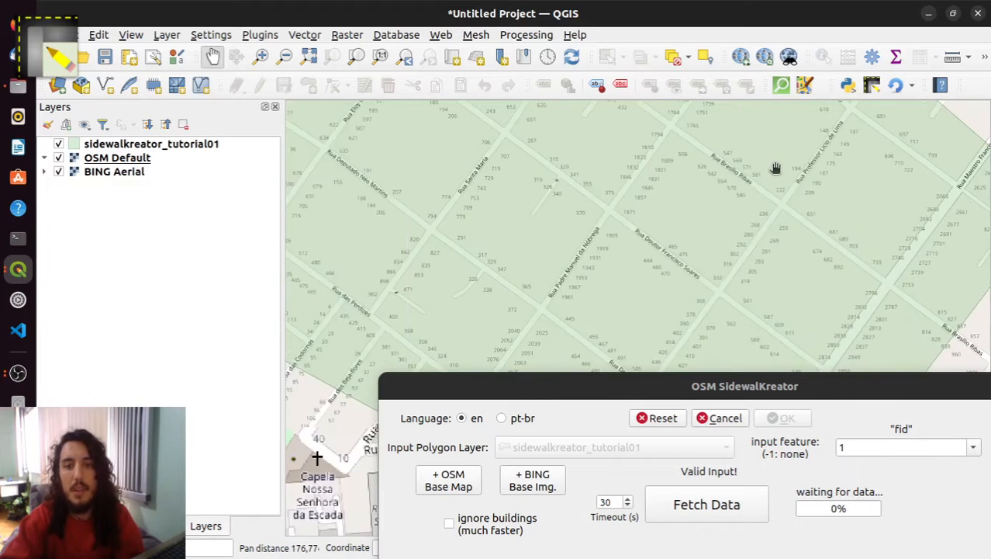
scroll(776, 168, "down", 1)
left_click_drag(786, 239, 776, 264)
scroll(787, 272, "down", 1)
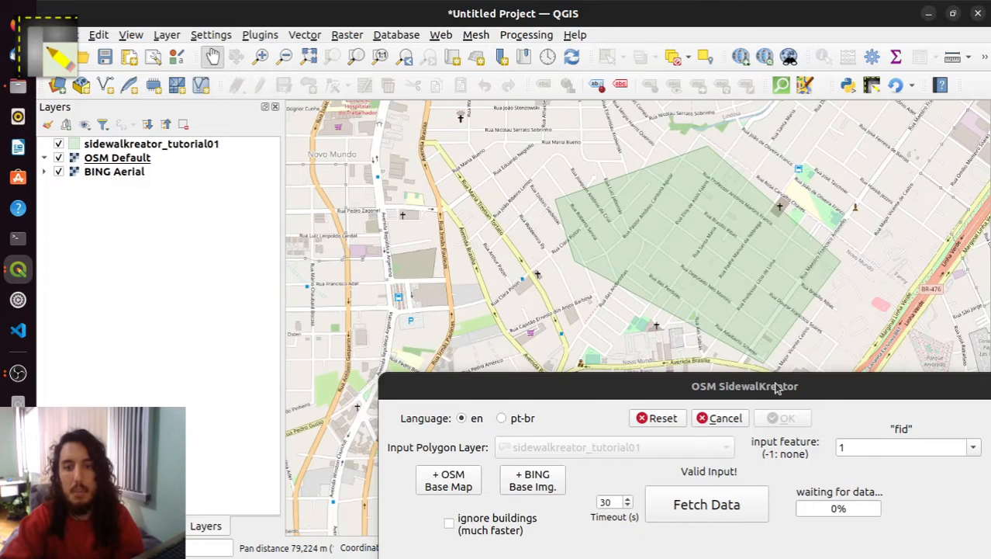
Fetch the OSM data for the selected polygon with the timeout at 30 s and buildings included.
left_click_drag(776, 388, 570, 58)
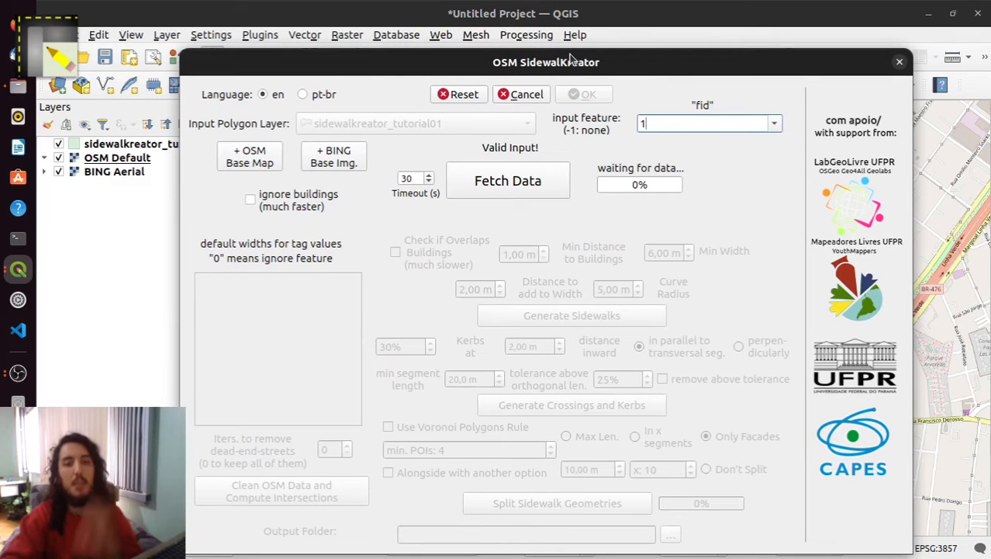
left_click_drag(577, 63, 581, 44)
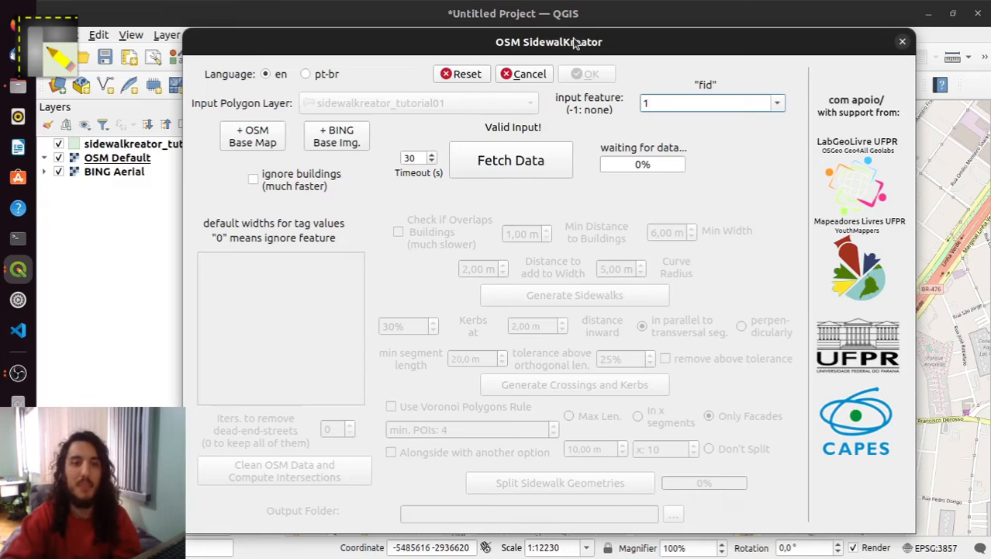
left_click_drag(575, 44, 551, 59)
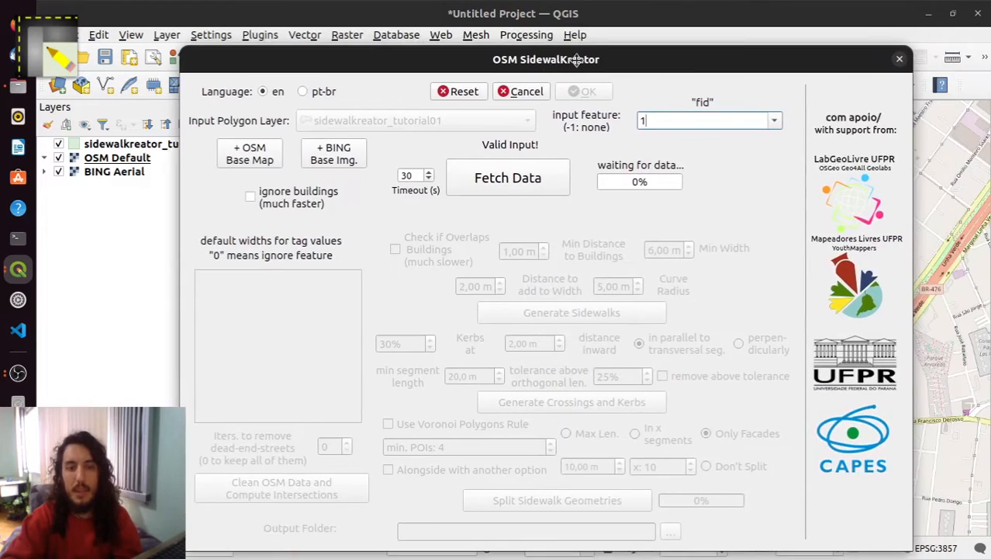
left_click(510, 183)
Hide the OSM Default, BING Aerial and sidewalkreator_tutorial01 layers and inspect the fetched highways, address points and buildings.
left_click_drag(484, 63, 541, 348)
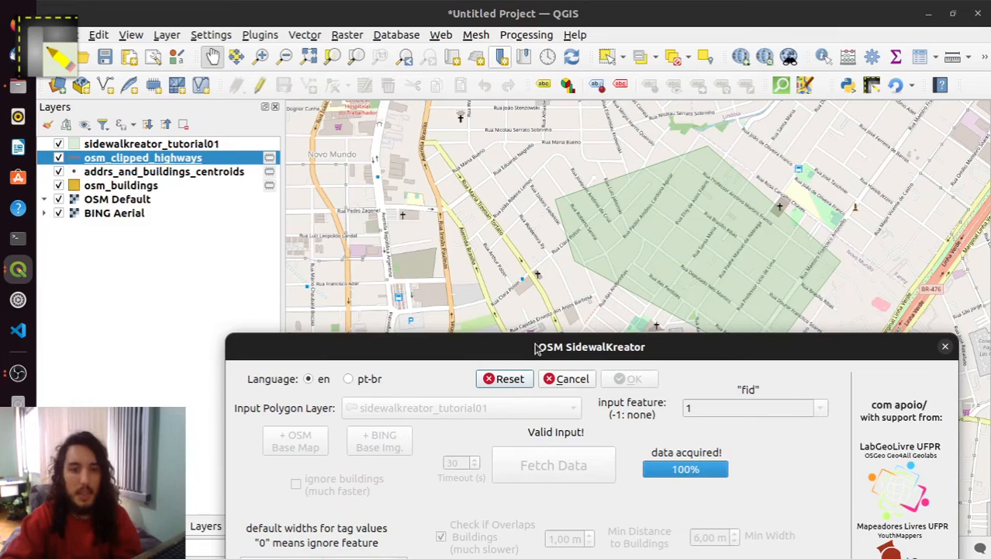
scroll(722, 247, "up", 3)
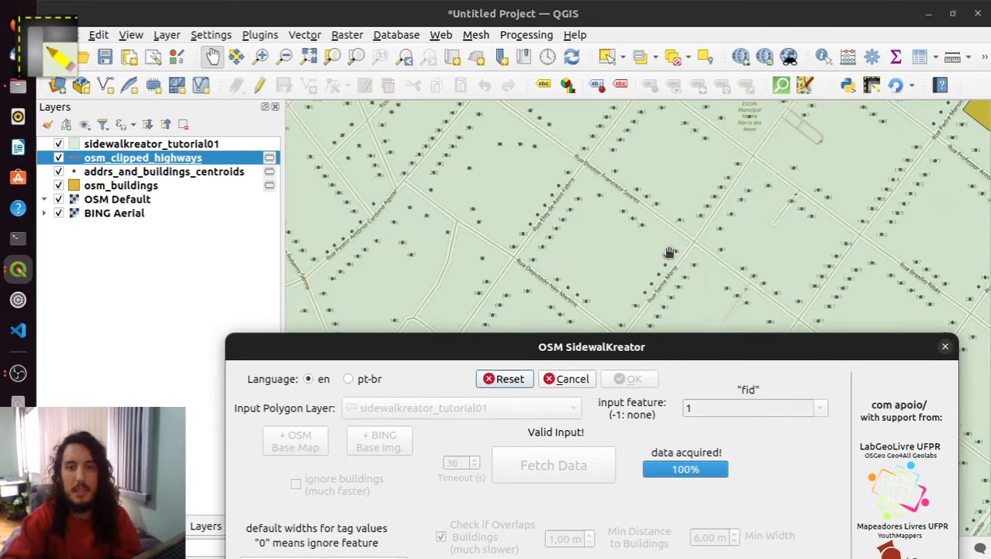
left_click_drag(612, 261, 655, 171)
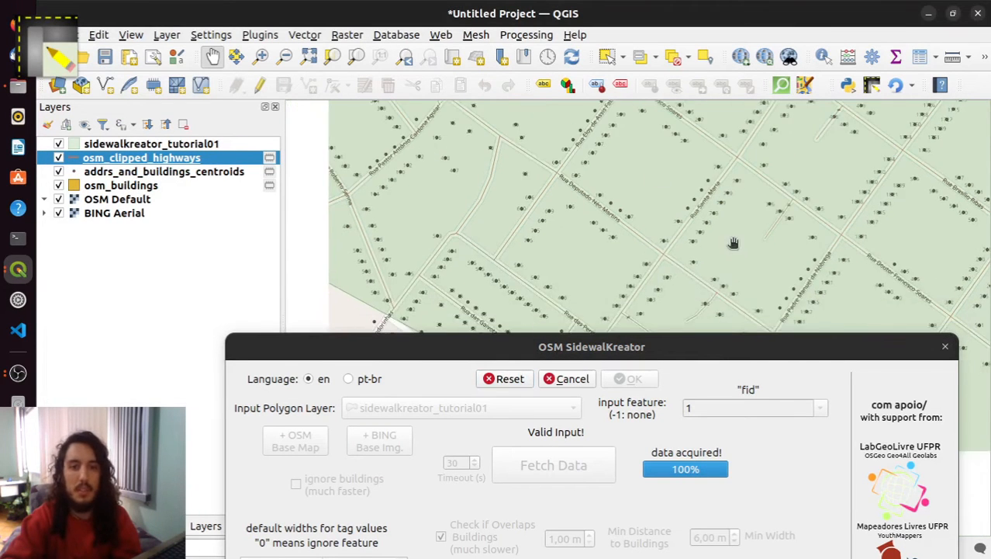
left_click_drag(744, 241, 678, 326)
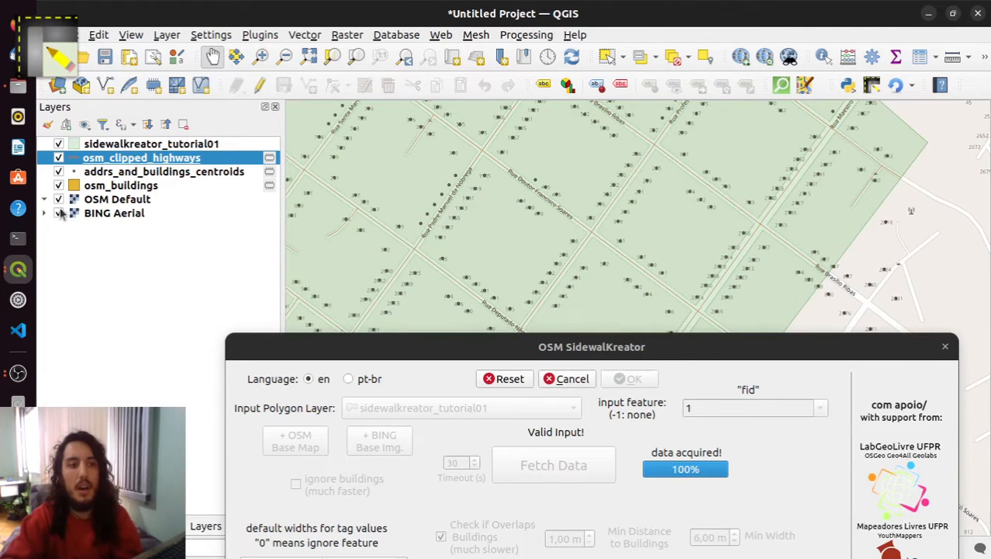
left_click(59, 200)
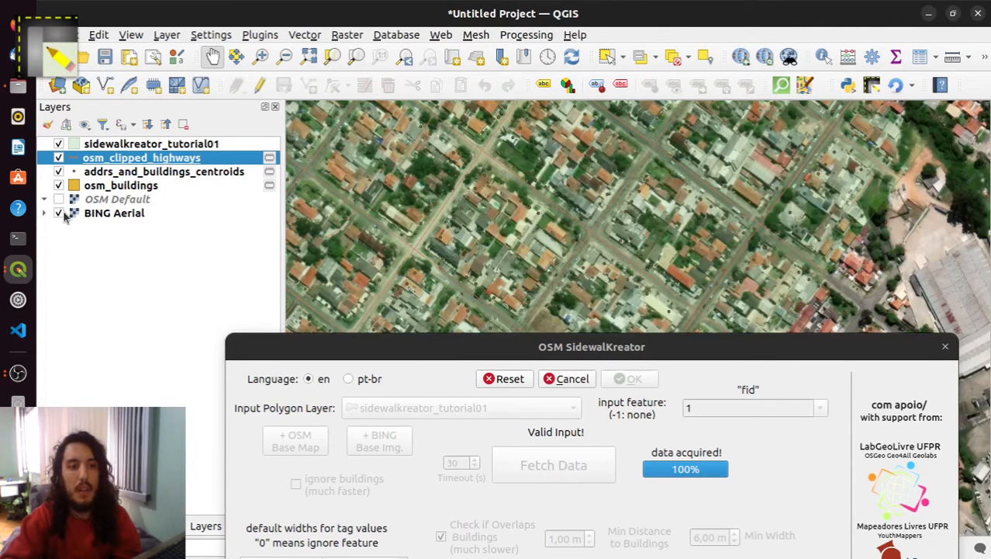
left_click(65, 216)
left_click(59, 213)
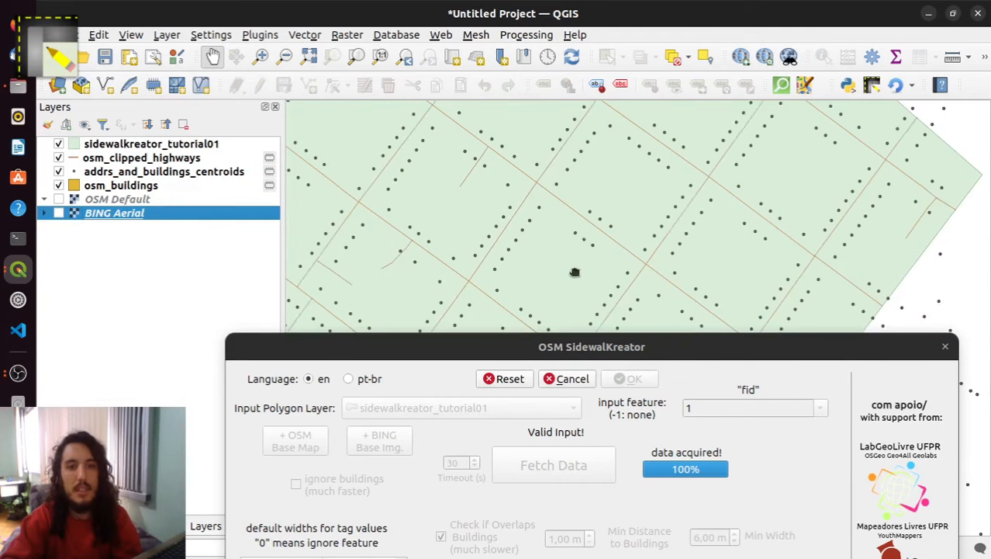
left_click_drag(575, 272, 595, 284)
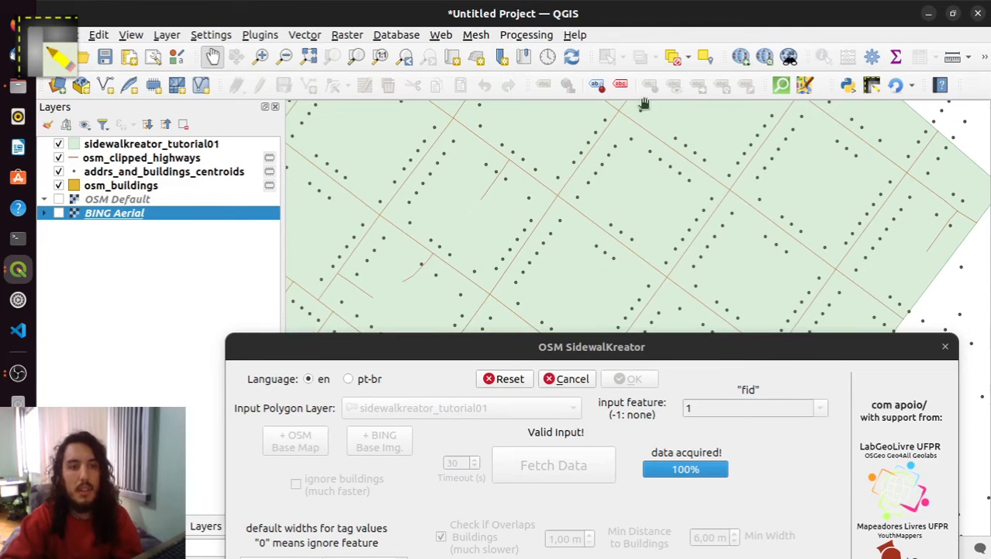
left_click(59, 145)
scroll(485, 206, "up", 3)
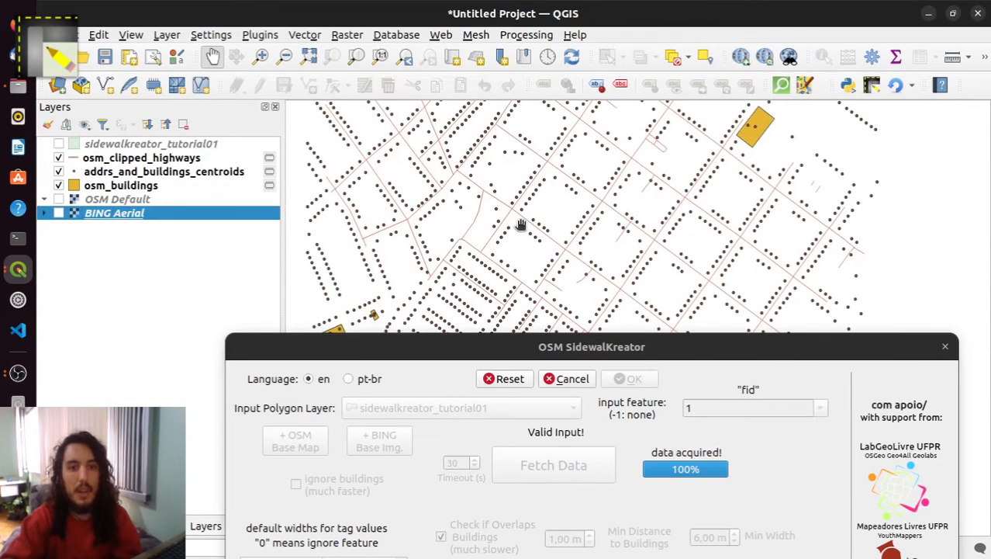
scroll(521, 225, "up", 1)
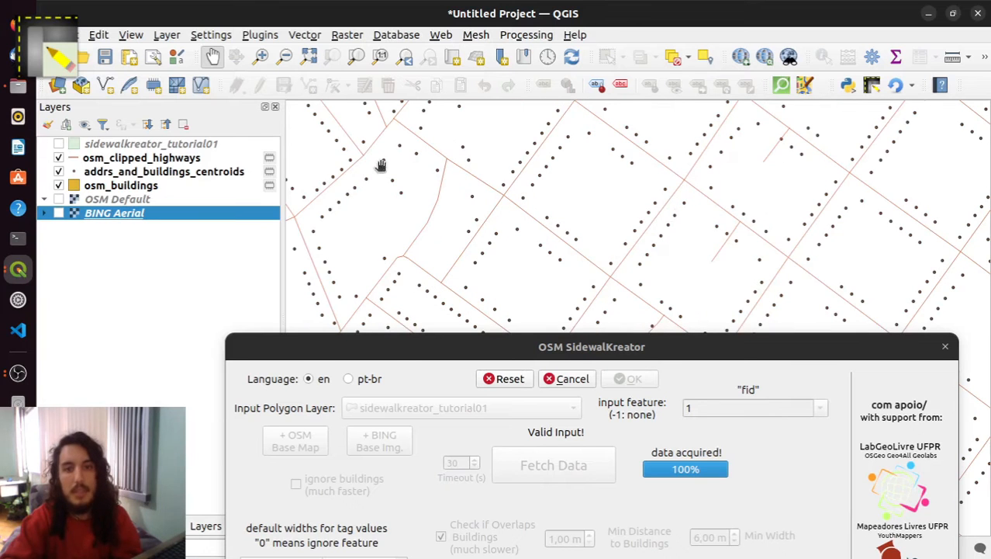
left_click_drag(428, 229, 436, 221)
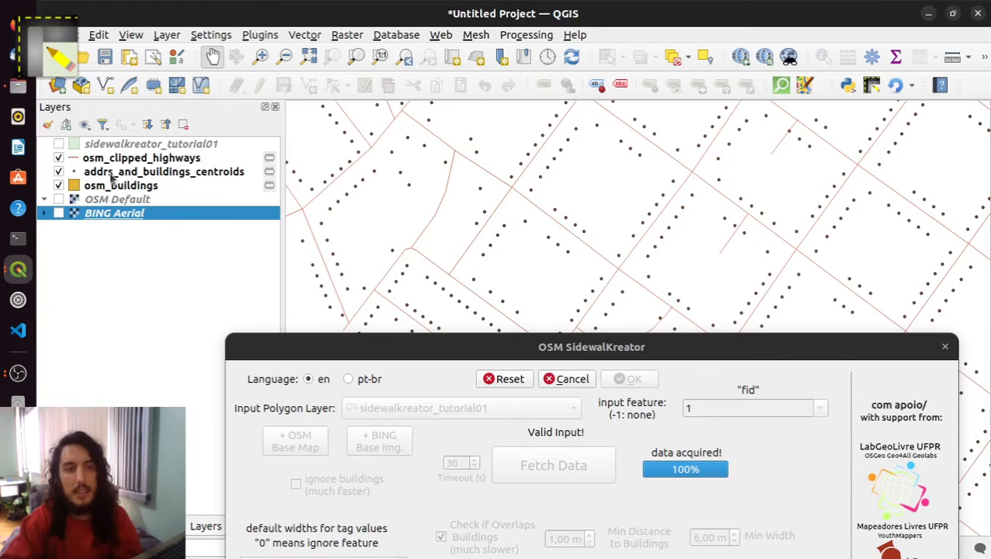
Examine the fetched building footprint, address points and surrounding streets, and bring the whole OSM SidewalKreator dialog into view.
scroll(550, 252, "down", 1)
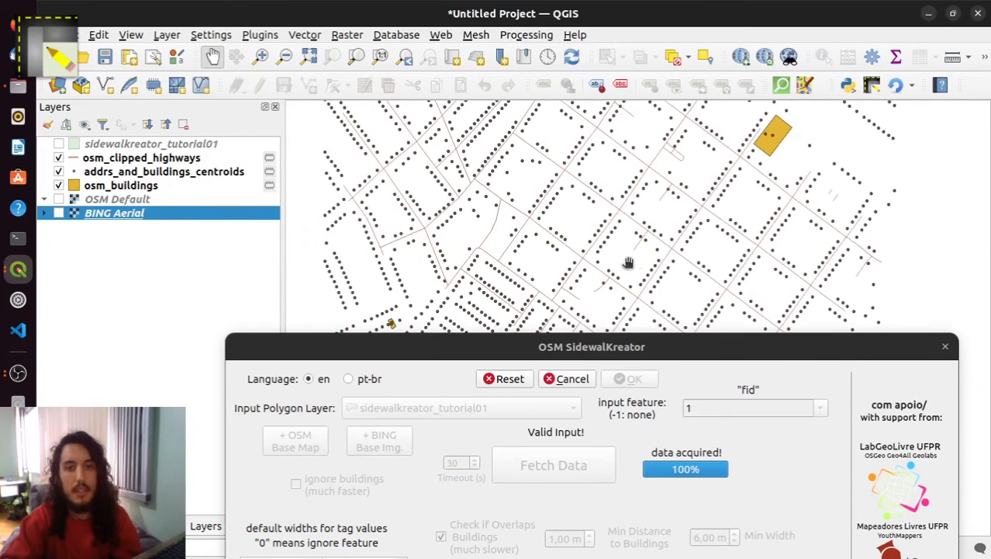
left_click_drag(782, 132, 676, 214)
scroll(677, 214, "up", 2)
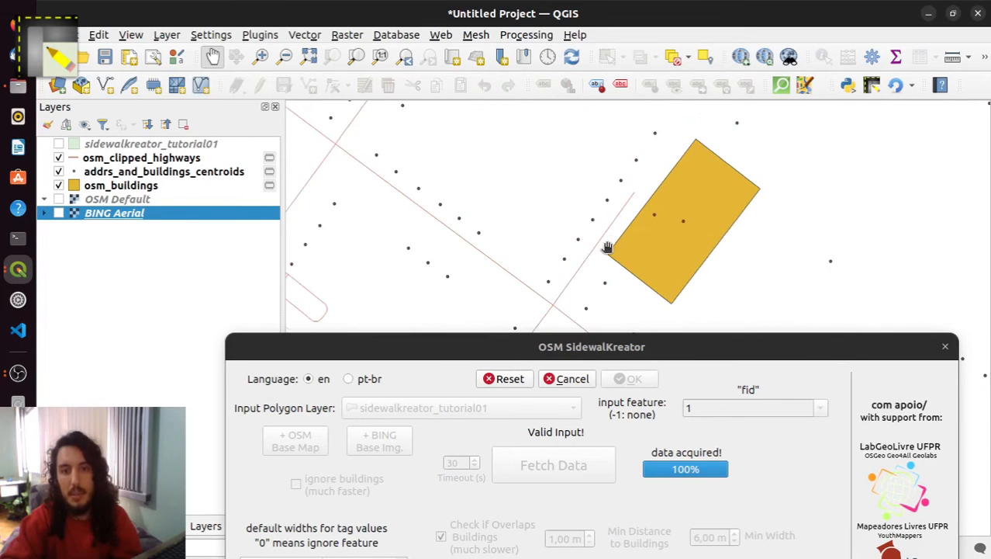
scroll(657, 197, "down", 2)
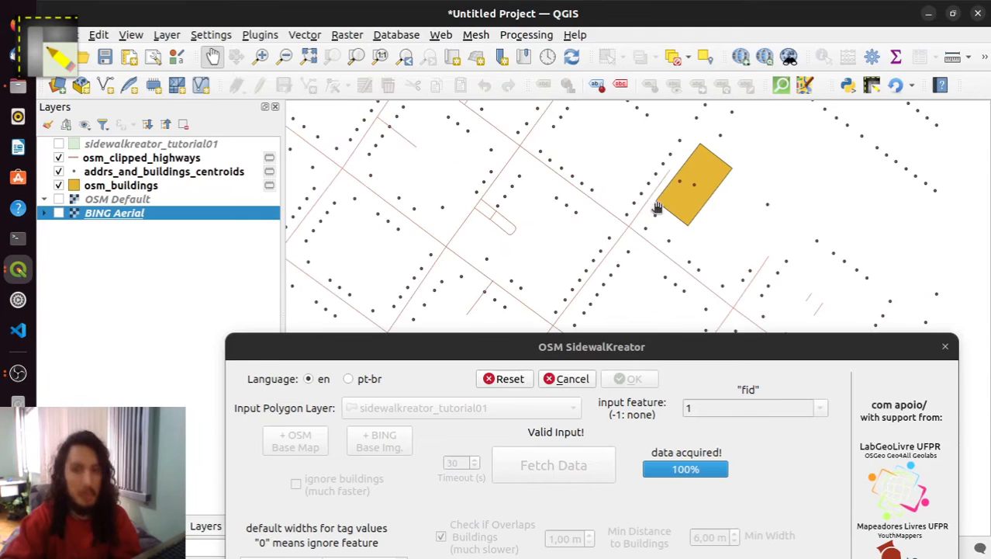
left_click_drag(656, 231, 721, 211)
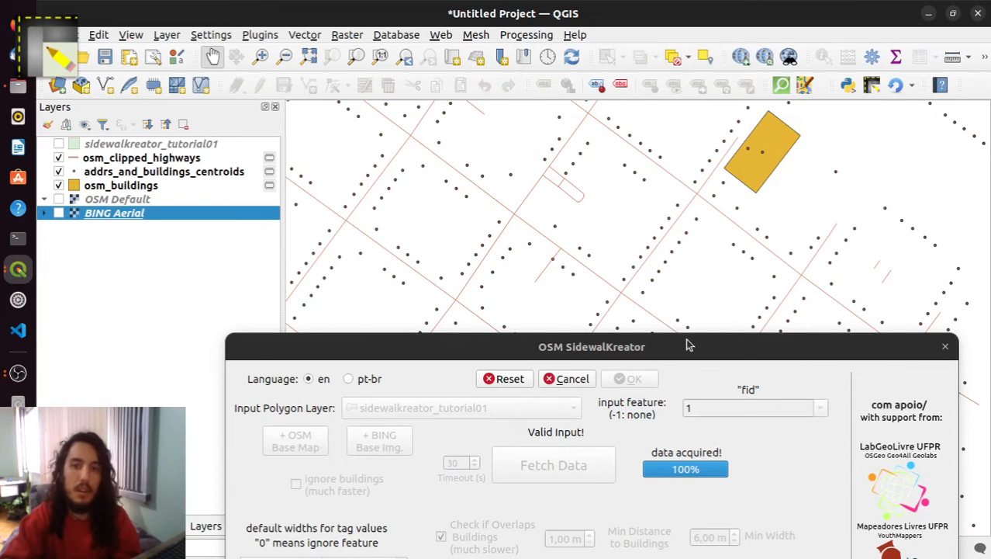
left_click_drag(688, 345, 650, 335)
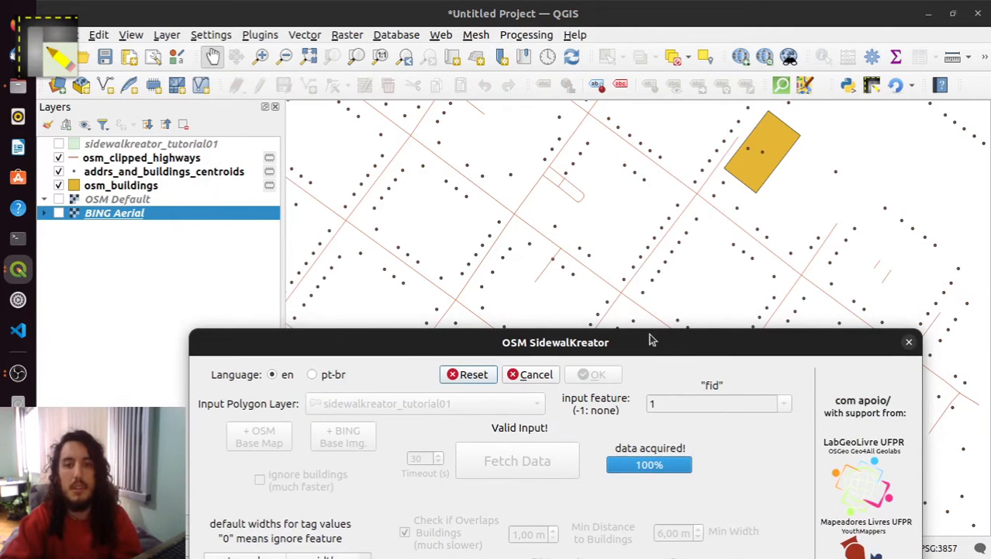
left_click_drag(641, 347, 853, 35)
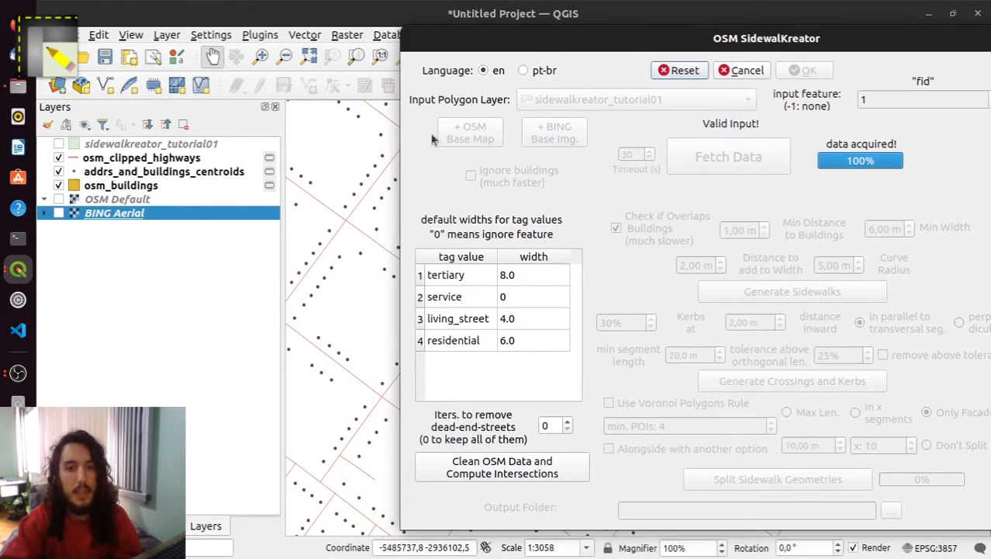
Open the attribute table of the osm_clipped_highways layer and widen it enough to show the oneway column.
left_click(133, 159)
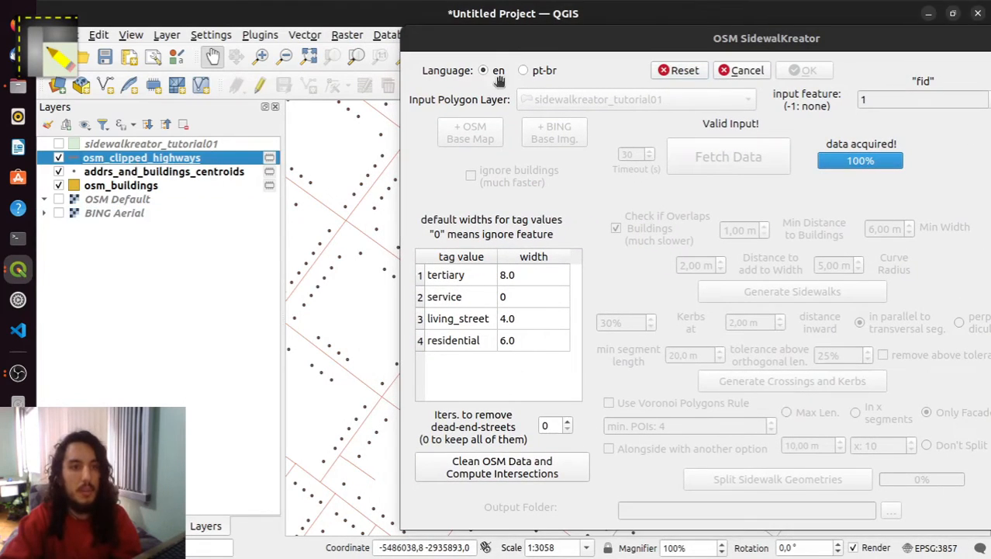
left_click_drag(532, 43, 328, 402)
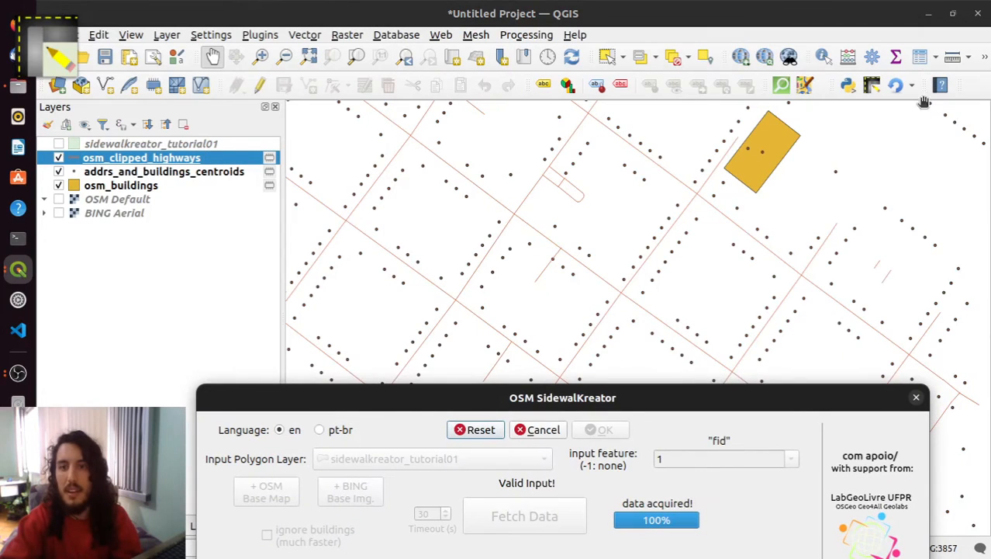
left_click(922, 62)
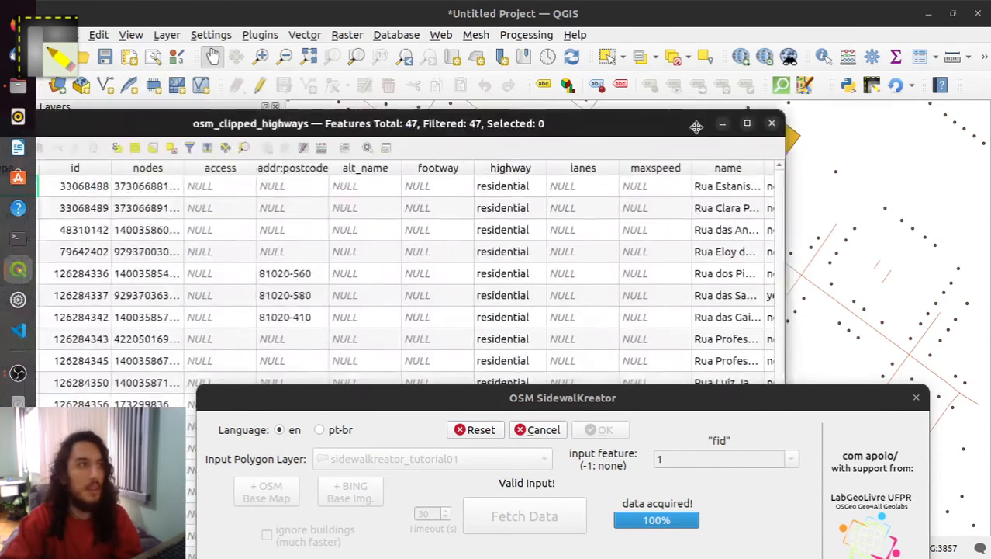
scroll(604, 277, "down", 5)
scroll(337, 221, "up", 5)
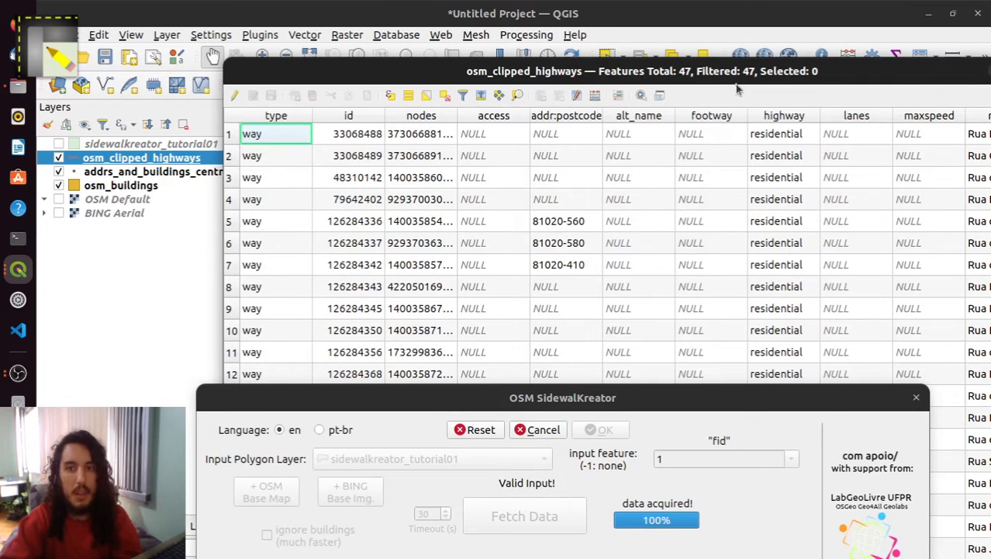
left_click_drag(740, 75, 602, 73)
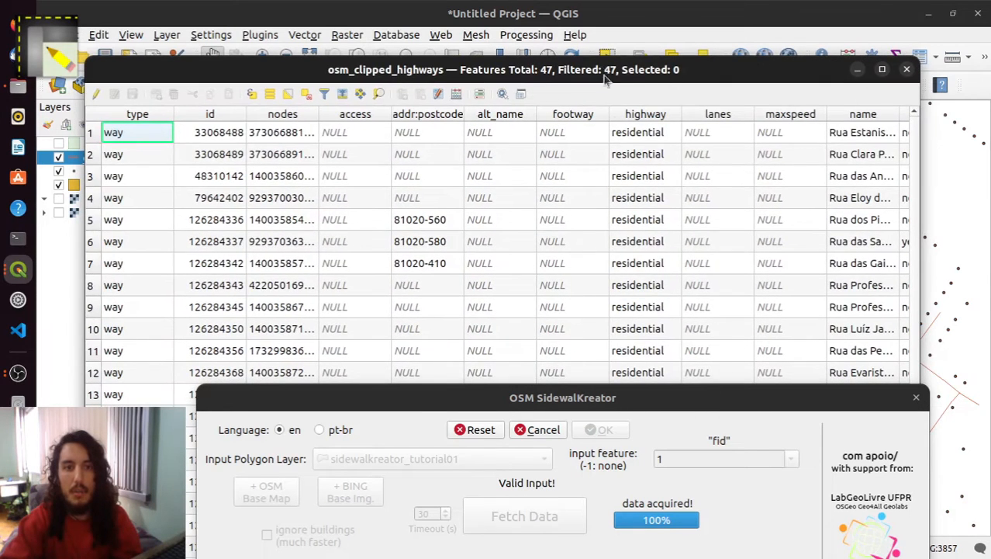
scroll(640, 155, "down", 2)
scroll(640, 156, "up", 2)
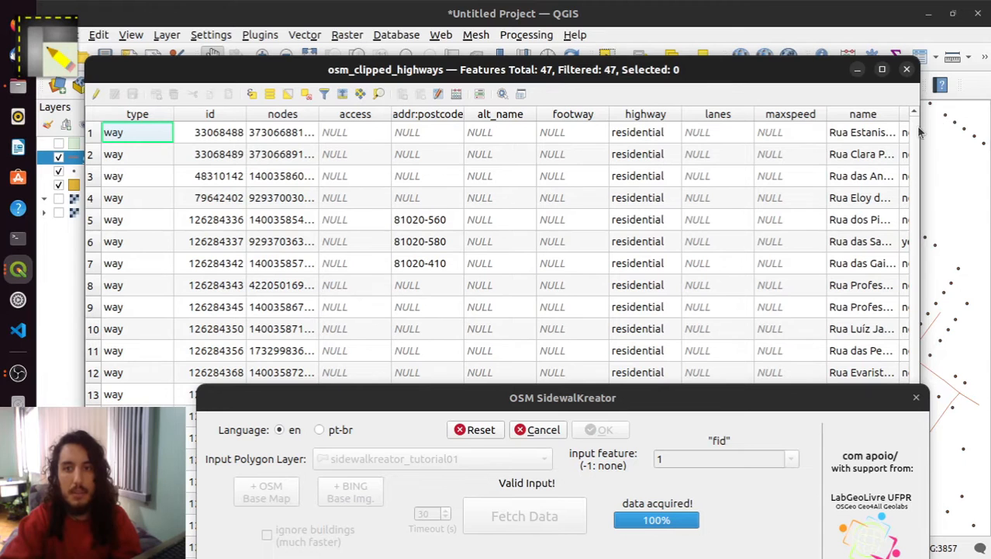
left_click_drag(914, 130, 982, 149)
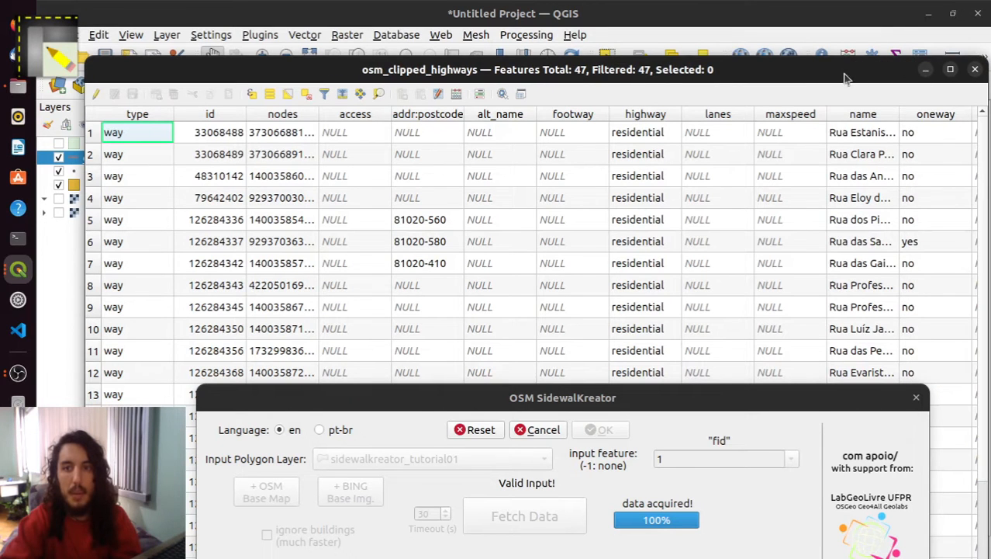
left_click_drag(845, 78, 806, 55)
left_click_drag(778, 405, 0, 295)
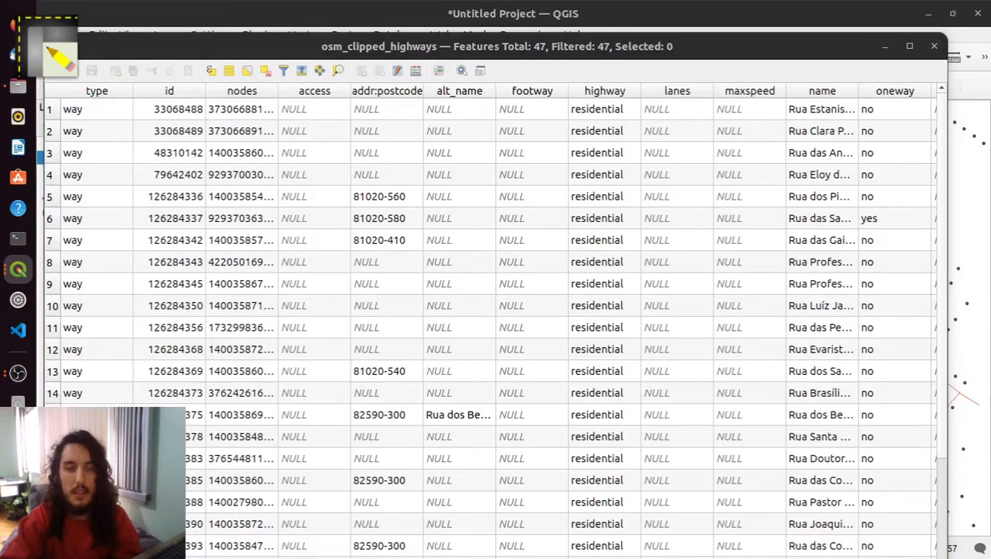
Review the highway tag values and the other attributes in the osm_clipped_highways table, and close the table.
scroll(501, 178, "down", 6)
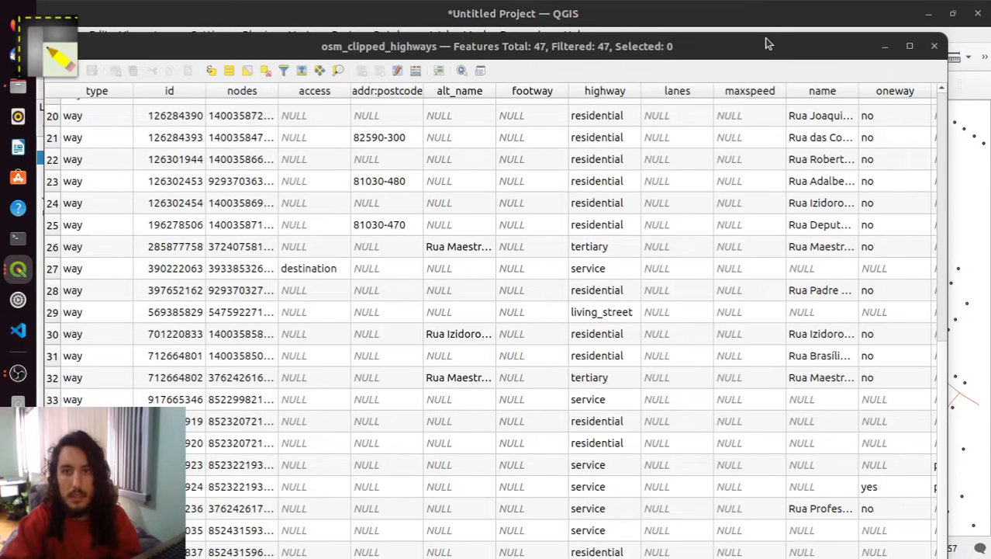
left_click_drag(767, 44, 767, 237)
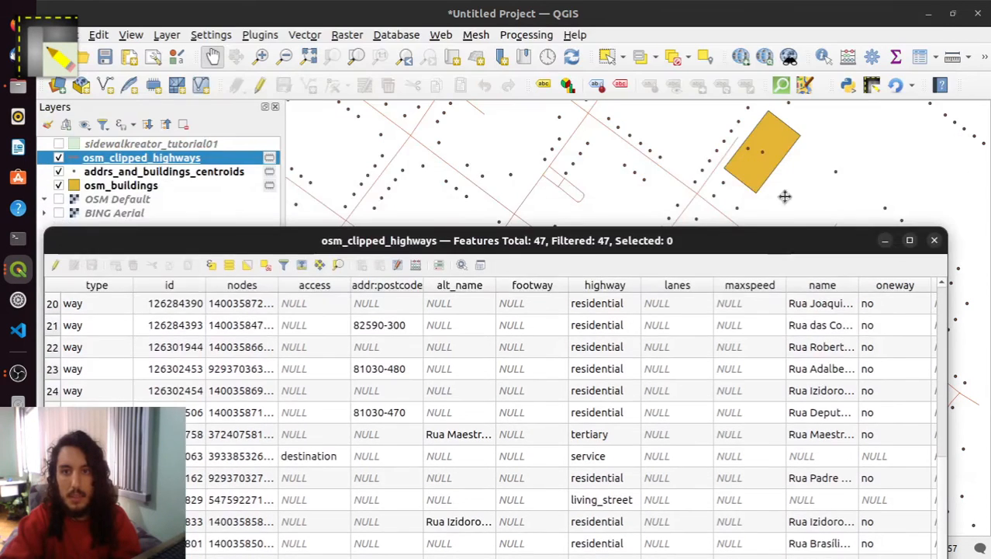
left_click_drag(785, 196, 790, 35)
left_click_drag(598, 518, 799, 526)
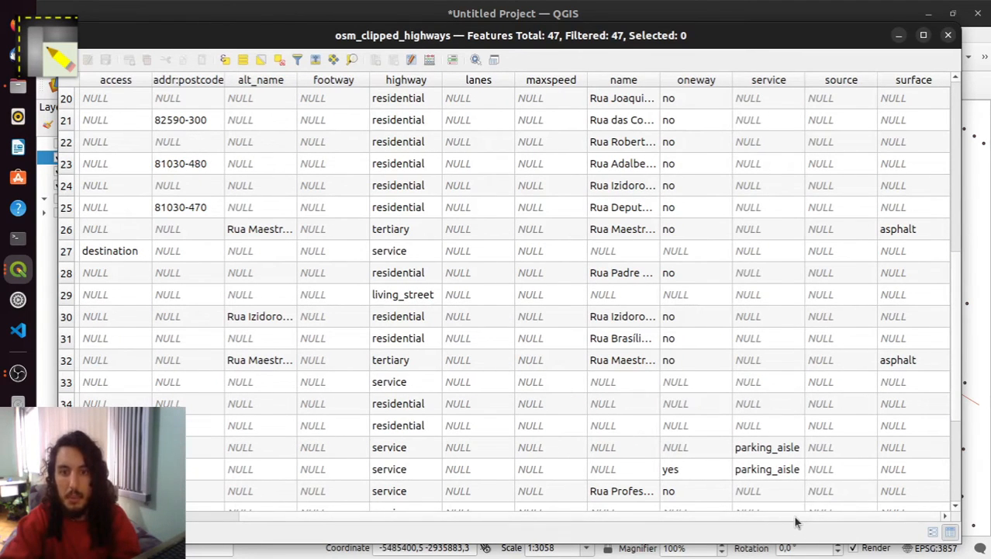
left_click_drag(795, 521, 175, 510)
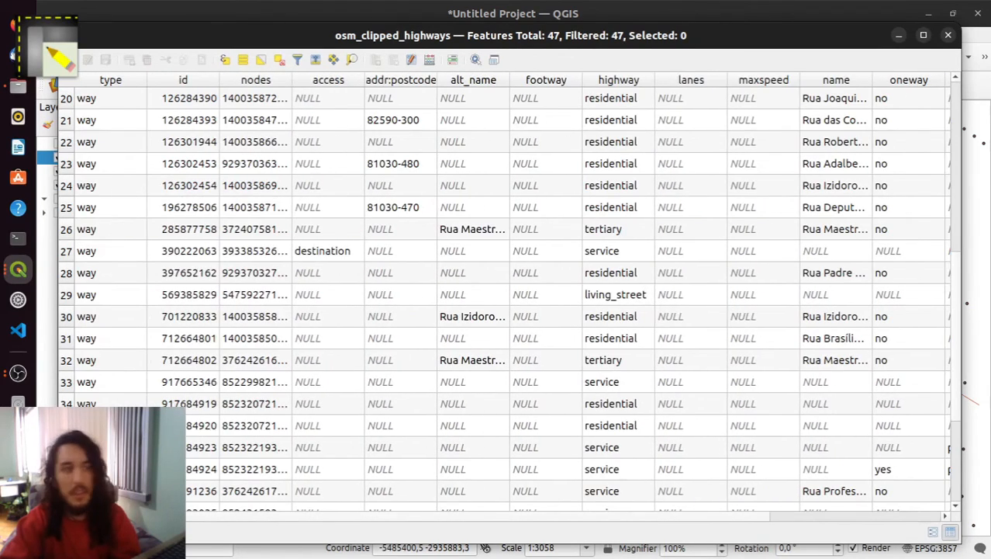
left_click_drag(1, 209, 0, 38)
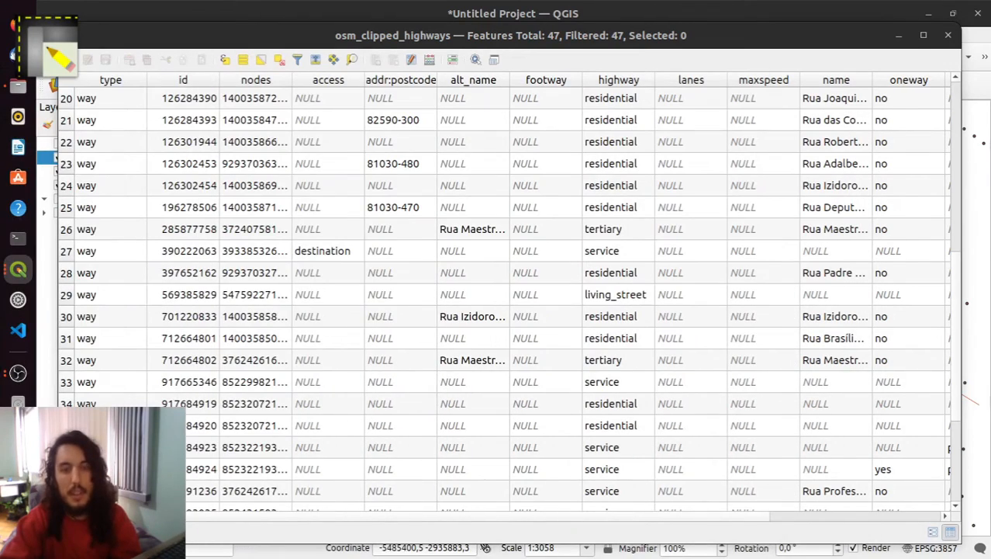
left_click(949, 35)
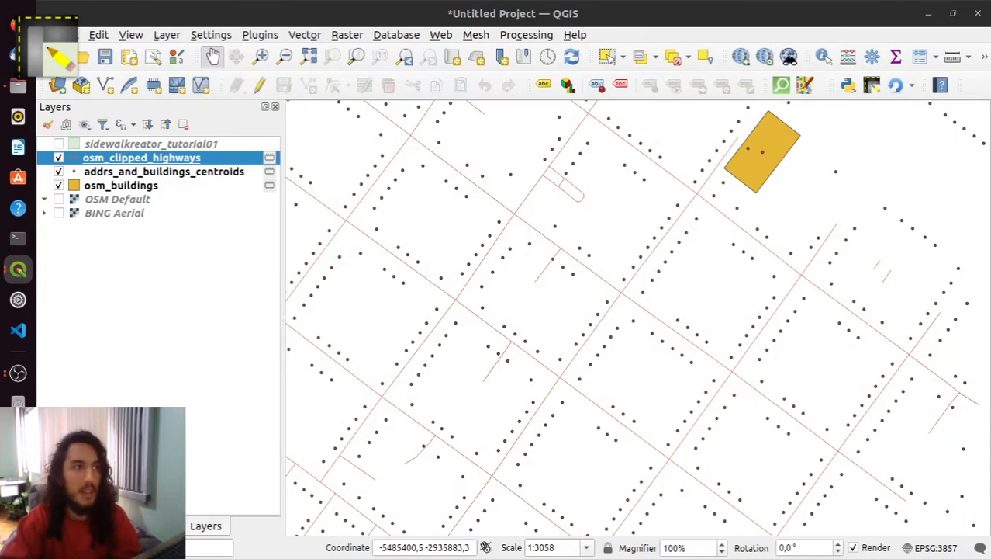
Set the default width of the living_street tag value to 0 so that these streets are ignored.
left_click_drag(1, 138, 673, 67)
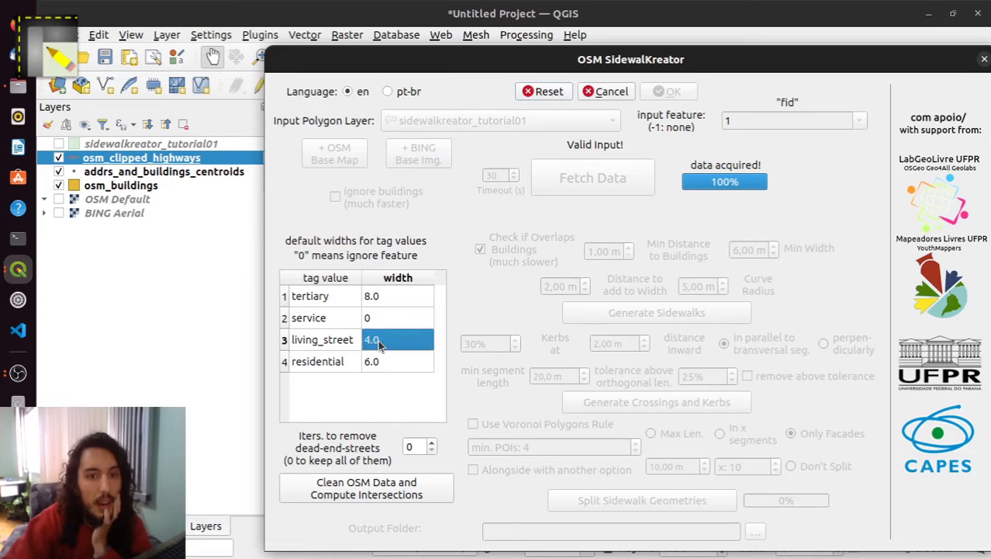
type("0")
key("Return")
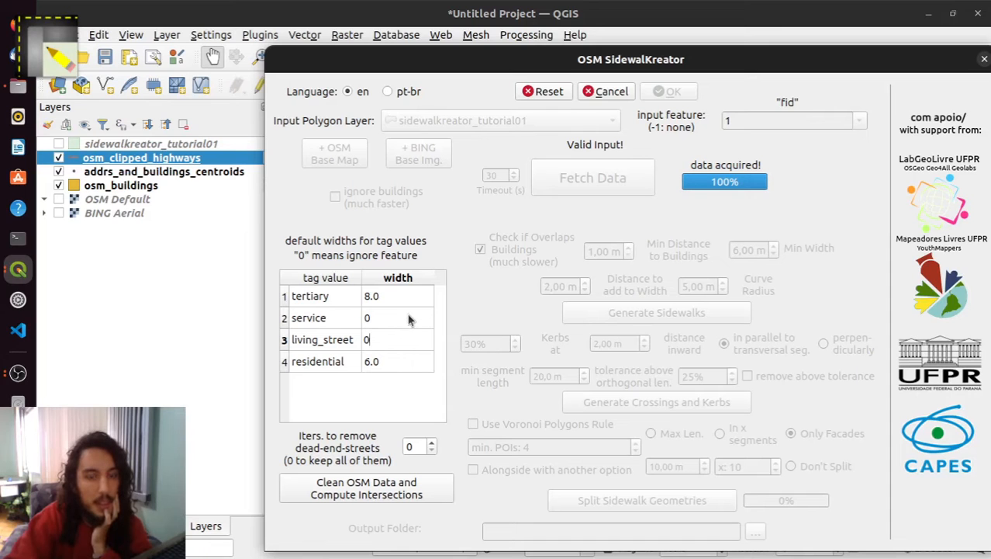
left_click(408, 317)
Check the dead-end streets on the map, and clean the OSM data and compute intersections with 0 dead-end removal iterations.
left_click_drag(434, 51, 944, 144)
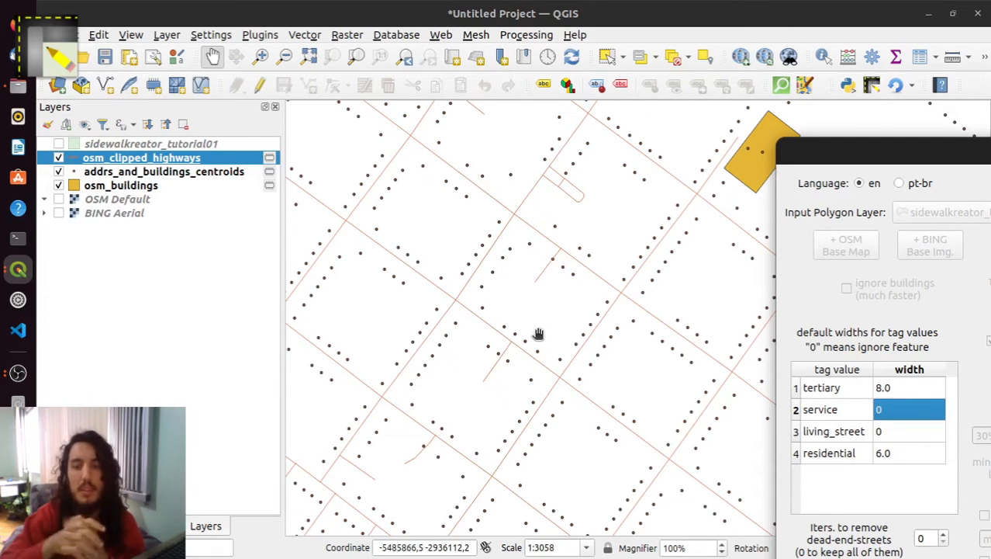
scroll(574, 314, "down", 1)
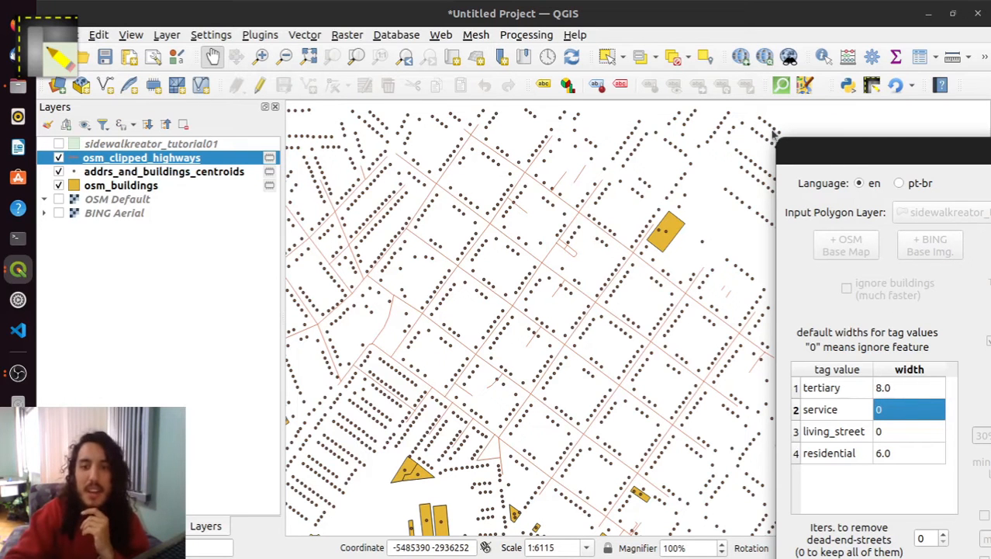
left_click_drag(811, 143, 608, 44)
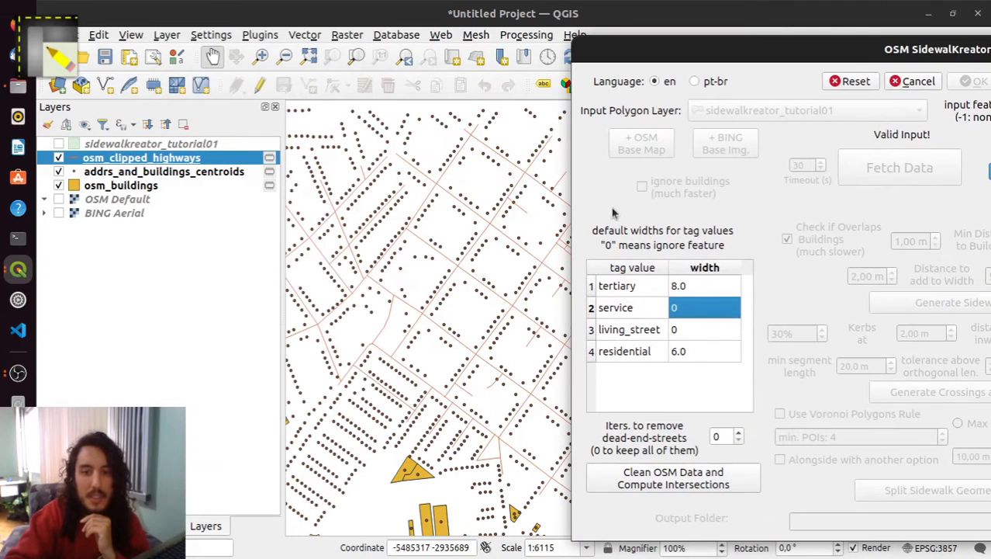
mouse_move(389, 310)
left_mouse_down()
mouse_move(420, 354)
mouse_move(425, 332)
mouse_move(394, 324)
mouse_move(399, 308)
left_mouse_up()
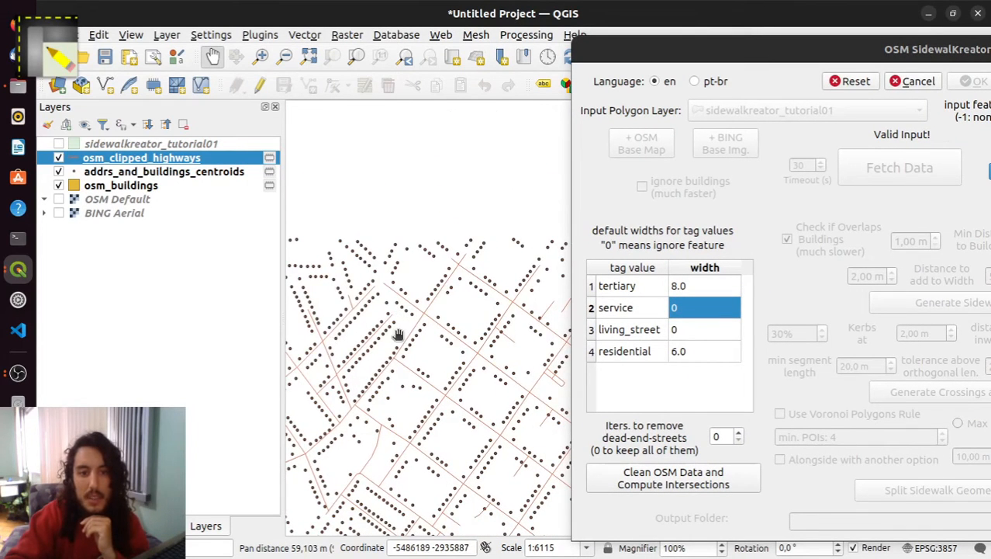
left_click_drag(409, 377, 368, 315)
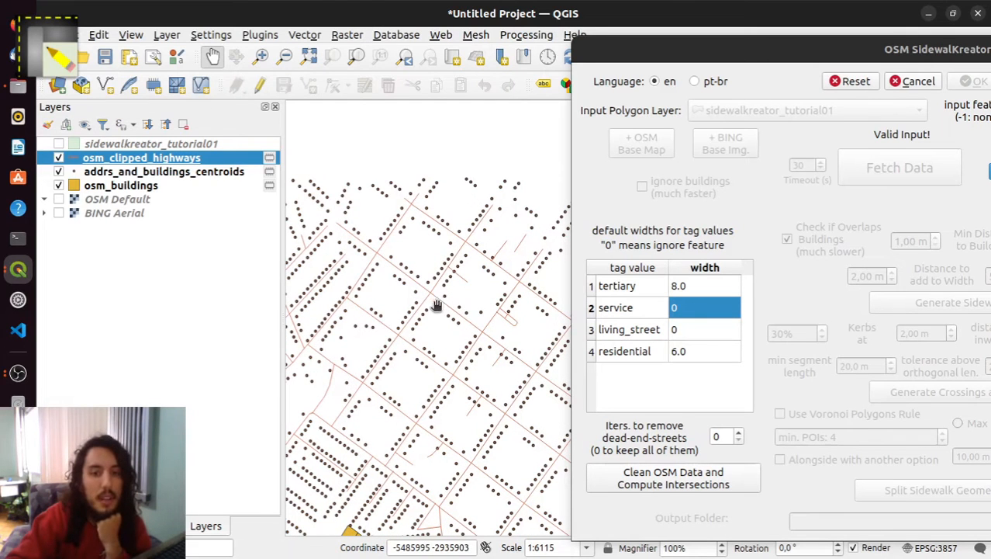
left_click(692, 486)
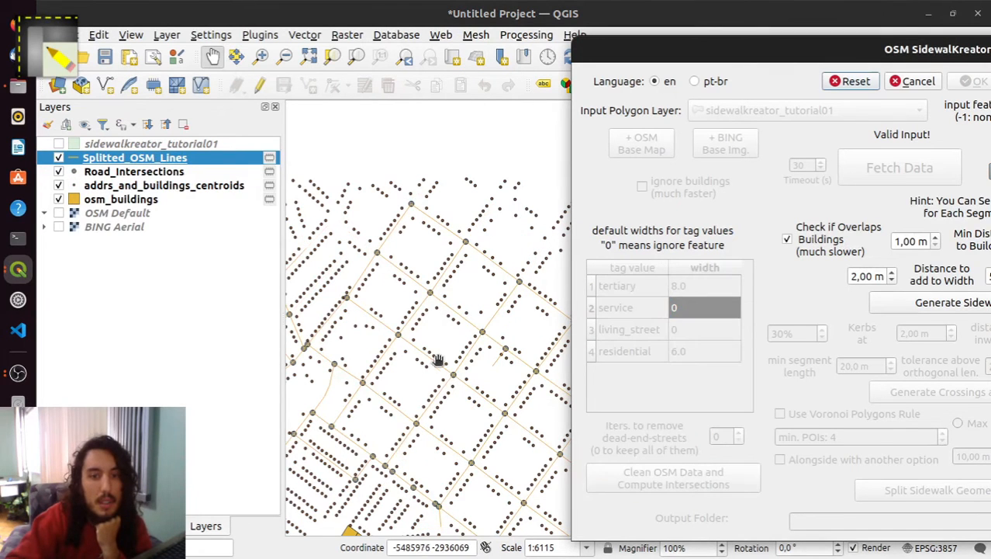
Examine the split street lines, road intersection points and remaining dead-end street across the study area.
left_click_drag(436, 348, 479, 388)
scroll(390, 332, "up", 1)
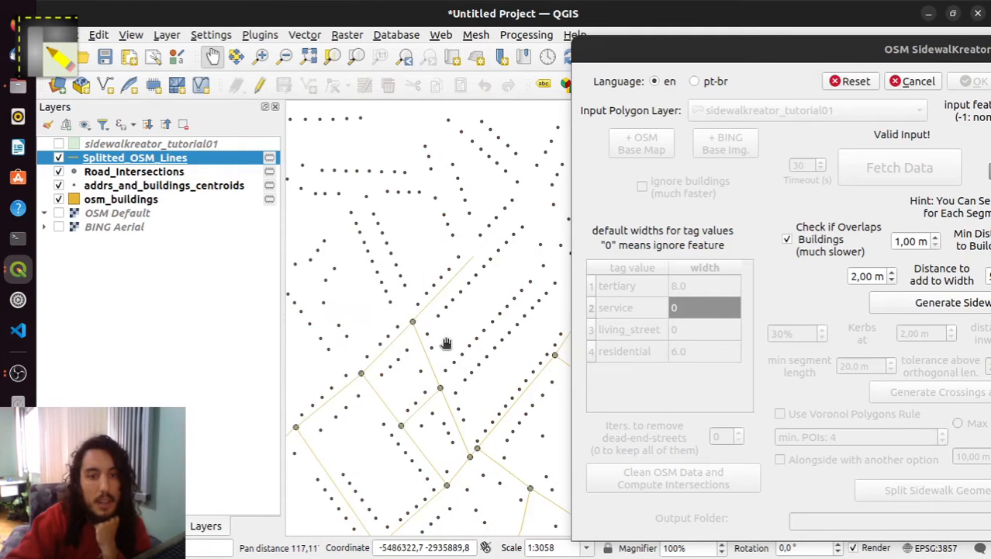
left_click_drag(446, 343, 398, 210)
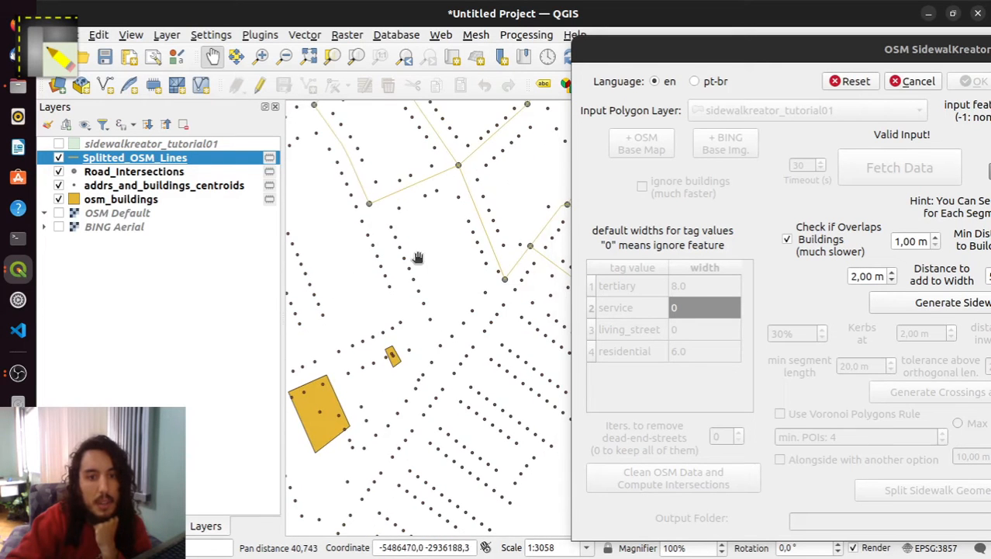
left_click_drag(417, 258, 454, 376)
scroll(412, 387, "down", 2)
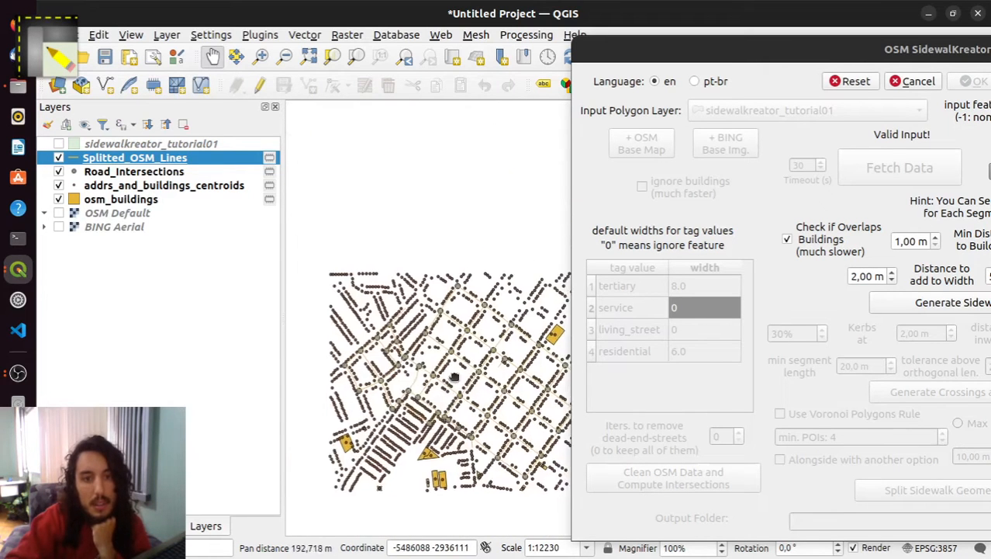
scroll(455, 377, "up", 1)
scroll(420, 215, "up", 1)
left_click_drag(421, 214, 401, 270)
scroll(414, 237, "up", 1)
scroll(358, 305, "up", 1)
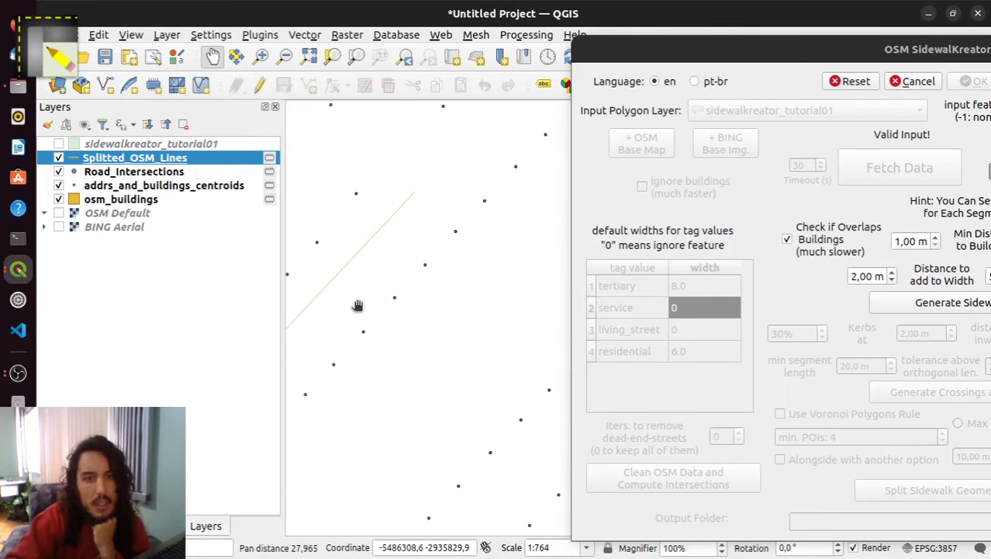
scroll(358, 304, "down", 1)
left_click_drag(384, 316, 434, 281)
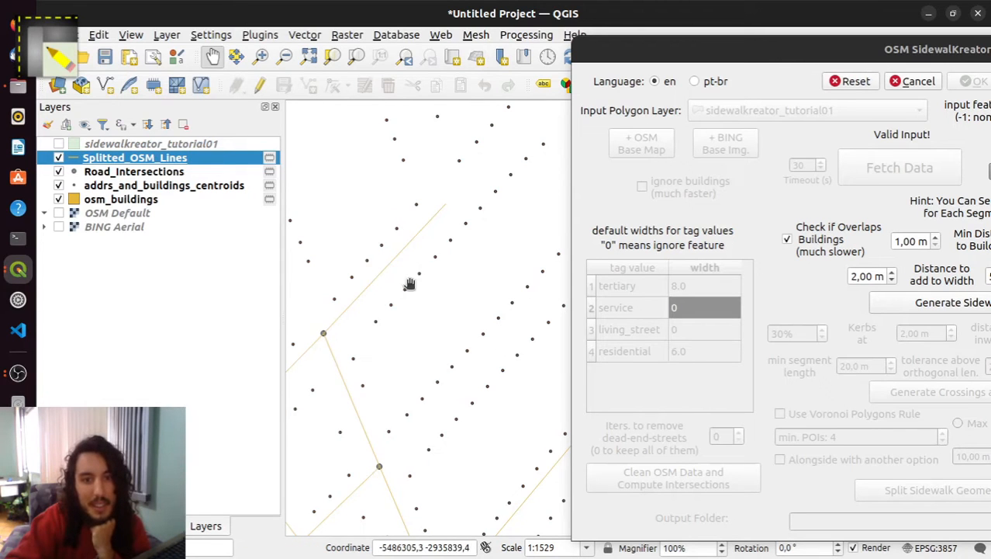
scroll(419, 302, "down", 1)
left_click_drag(423, 308, 415, 259)
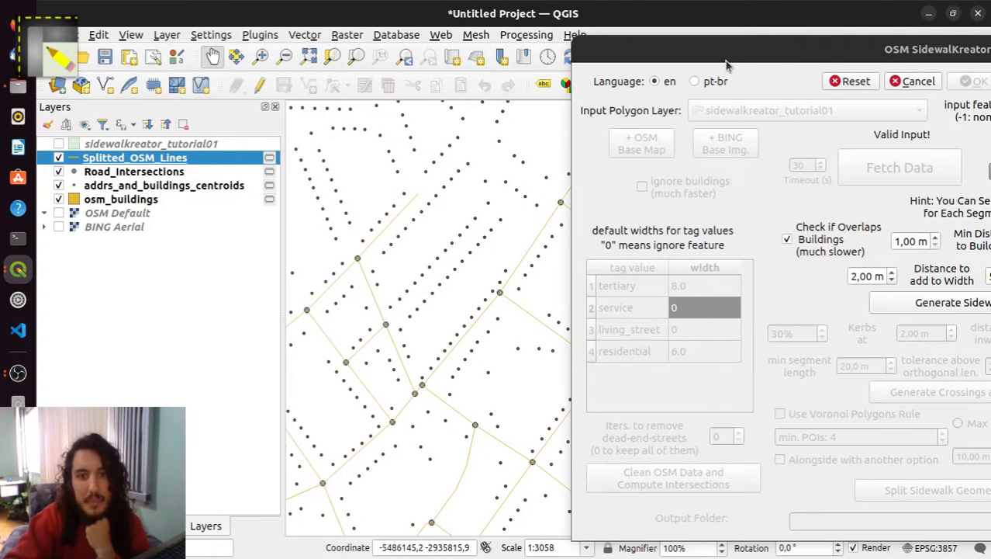
left_click_drag(726, 61, 757, 236)
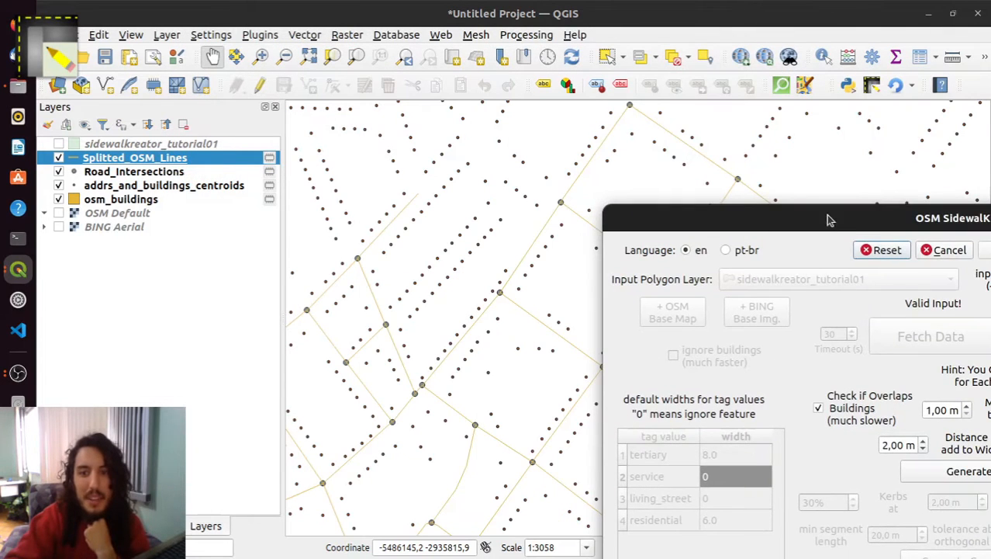
Generate the sidewalks with the building overlap check on and the existing distance and curve radius settings, and bring the whole study area into view.
left_click_drag(829, 220, 621, 137)
left_click(814, 390)
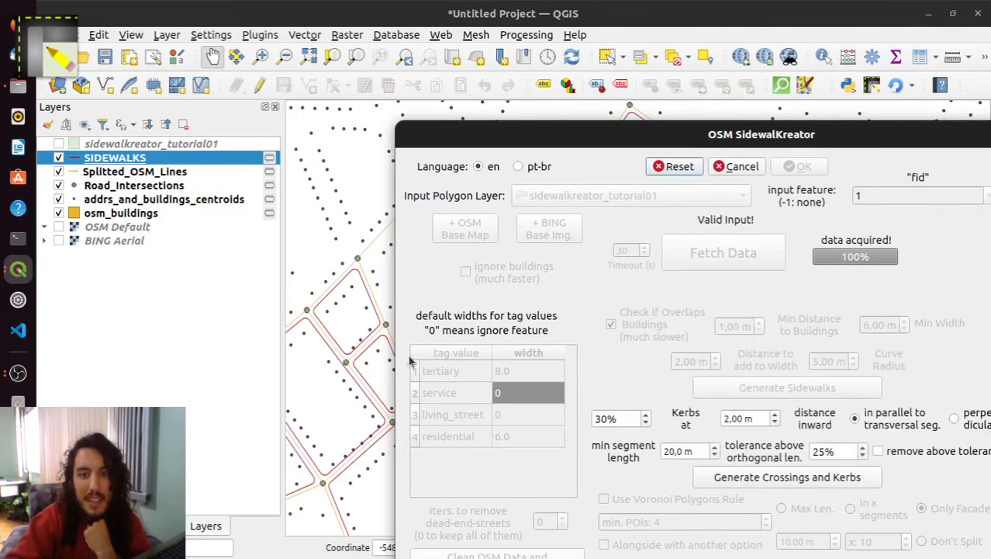
scroll(343, 328, "down", 2)
left_click_drag(343, 328, 321, 225)
left_click_drag(505, 144, 971, 262)
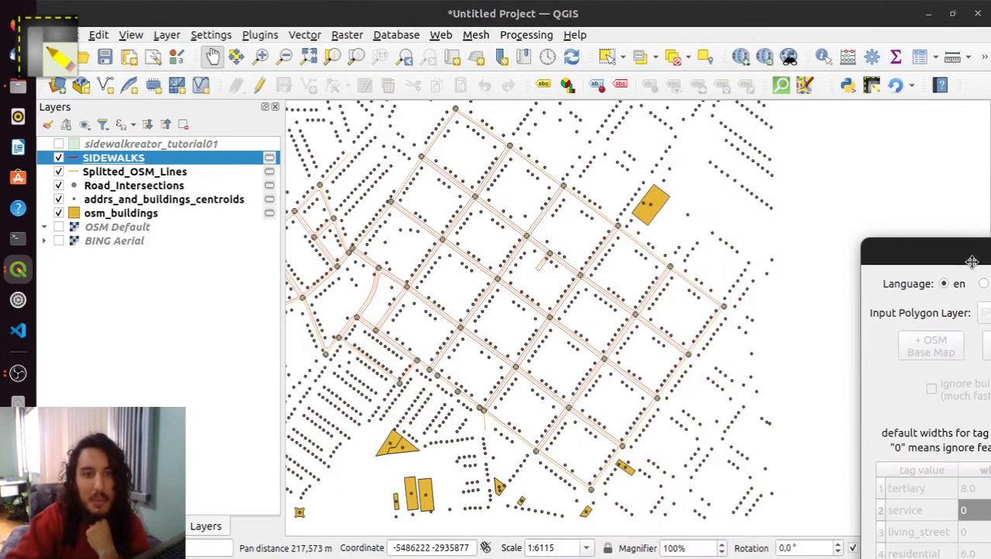
Examine the generated sidewalk lines along the street blocks, their rounded corners and the outline around the dead-end street.
scroll(436, 171, "up", 2)
left_click_drag(416, 197, 610, 392)
scroll(492, 281, "down", 1)
scroll(493, 280, "down", 1)
scroll(611, 392, "up", 2)
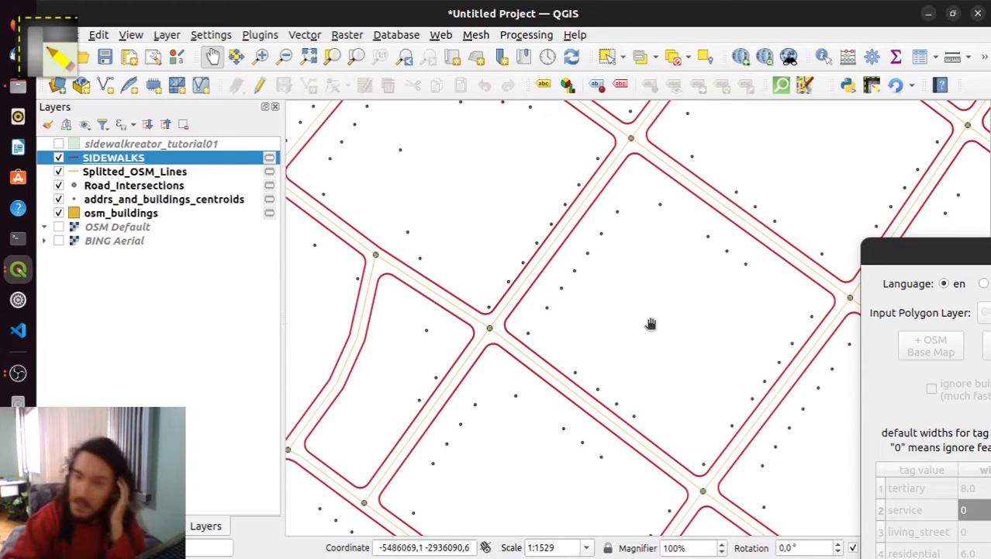
left_click_drag(652, 323, 528, 284)
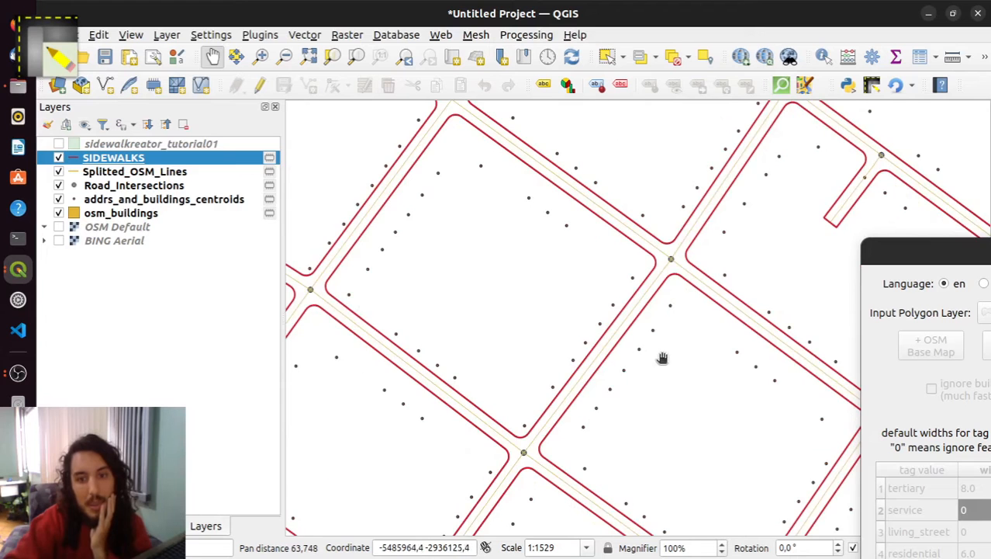
left_click_drag(660, 354, 516, 312)
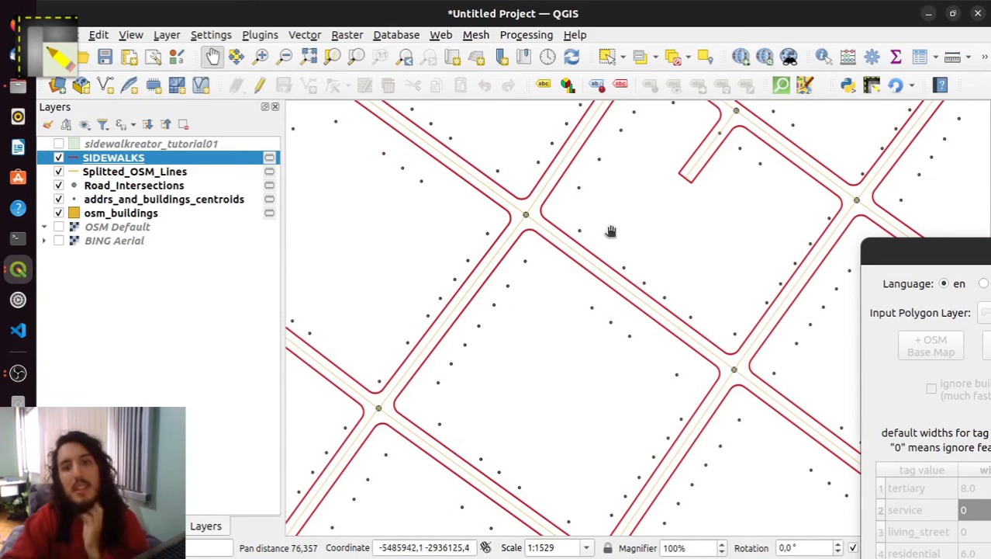
left_click_drag(611, 231, 548, 385)
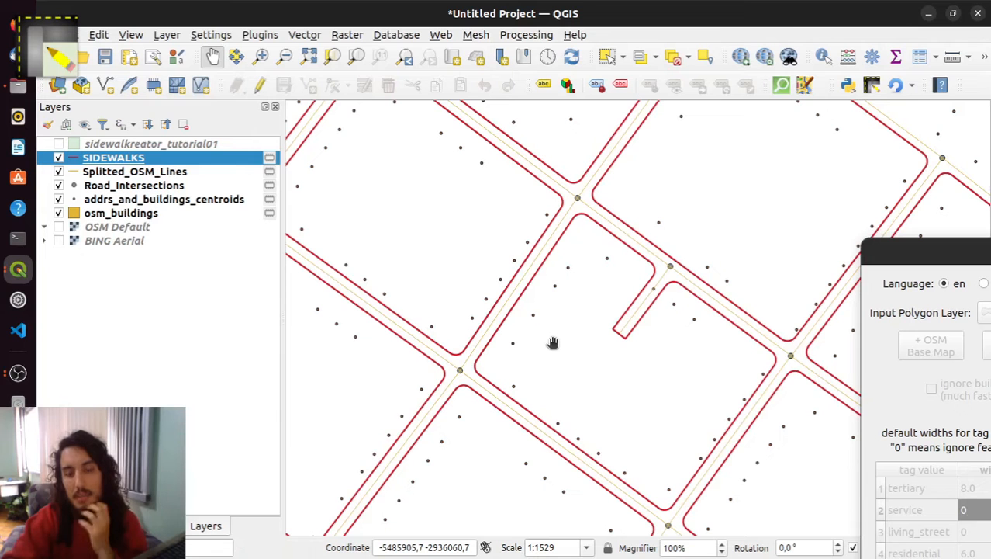
left_click_drag(551, 339, 405, 308)
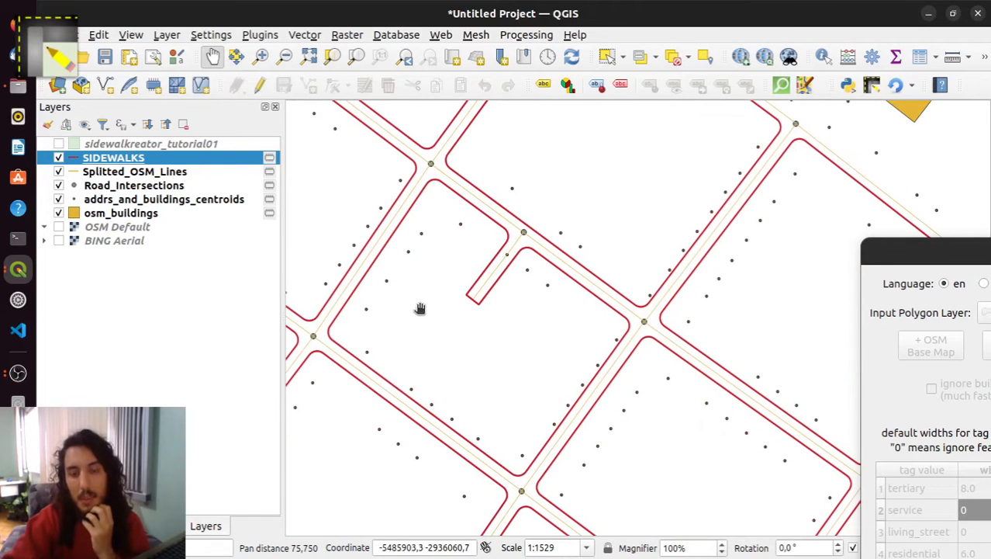
Generate the crossings and kerbs with kerbs at 30%, 2,00 m distance inward and crossings in parallel to the transversal segment.
left_click_drag(890, 249, 509, 120)
left_click_drag(355, 256, 420, 273)
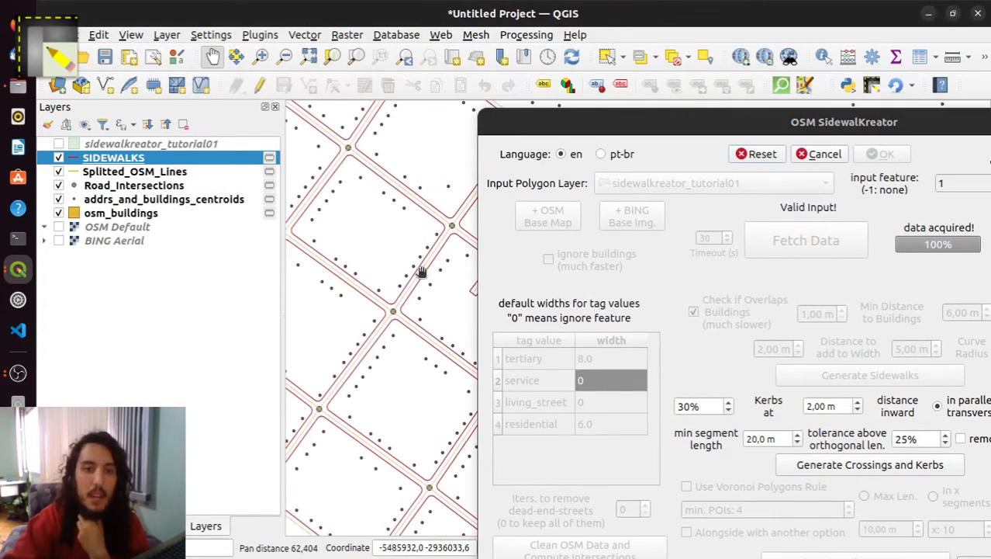
left_click_drag(609, 132, 450, 84)
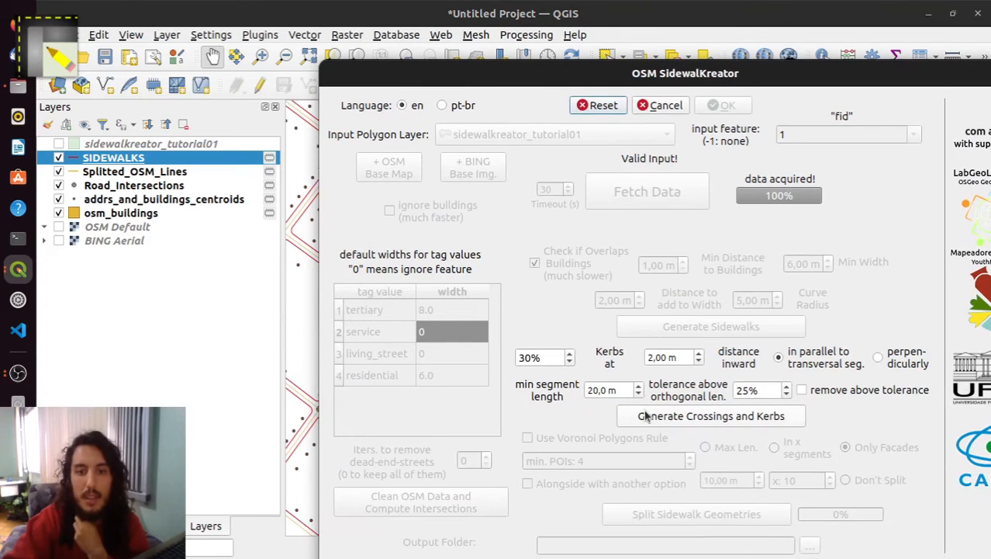
left_click(646, 417)
Examine the generated crossings and kerbs at the intersections, including those near the dead-end street and along the study area's edge.
left_click_drag(404, 78, 801, 155)
scroll(494, 240, "up", 3)
left_click_drag(421, 241, 519, 277)
scroll(397, 206, "up", 2)
scroll(386, 261, "down", 3)
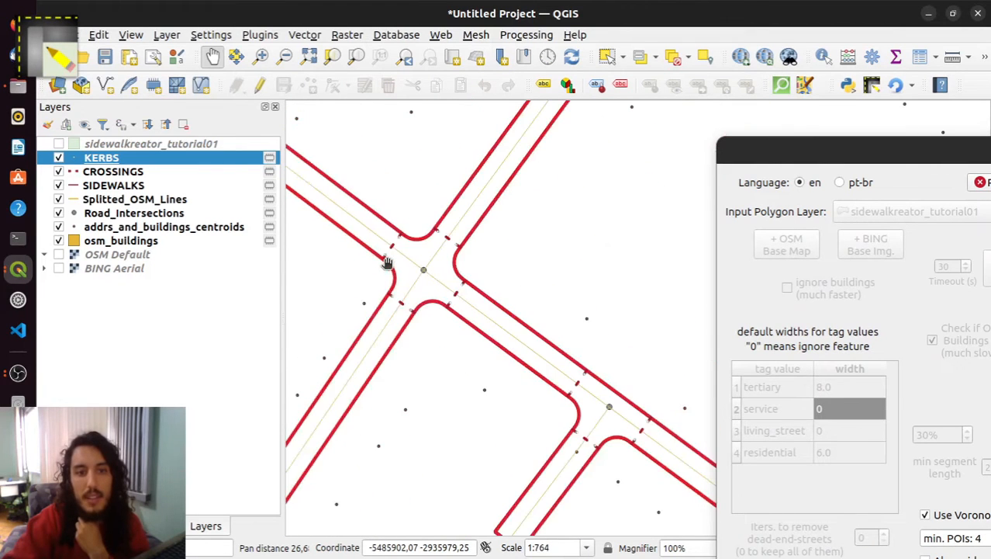
scroll(386, 261, "up", 1)
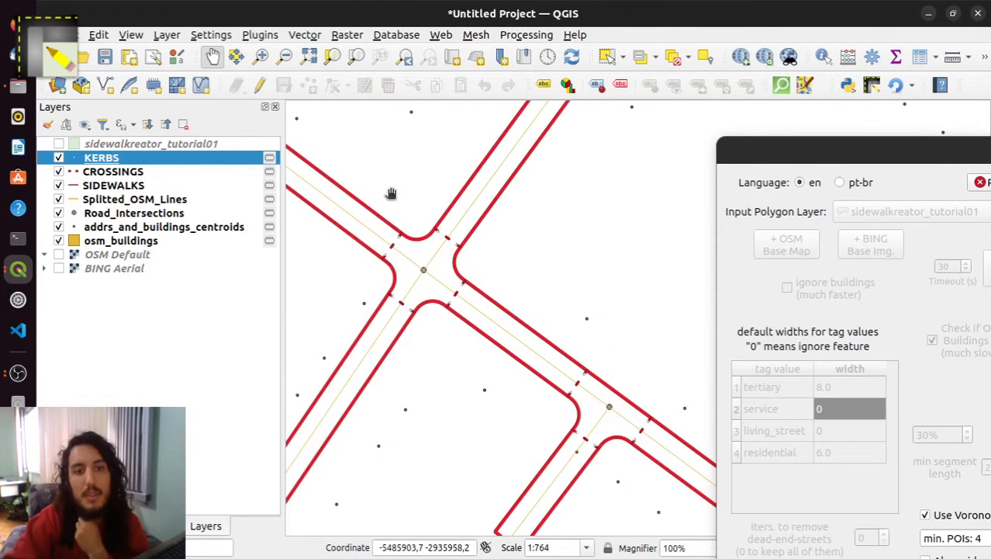
scroll(395, 211, "down", 2)
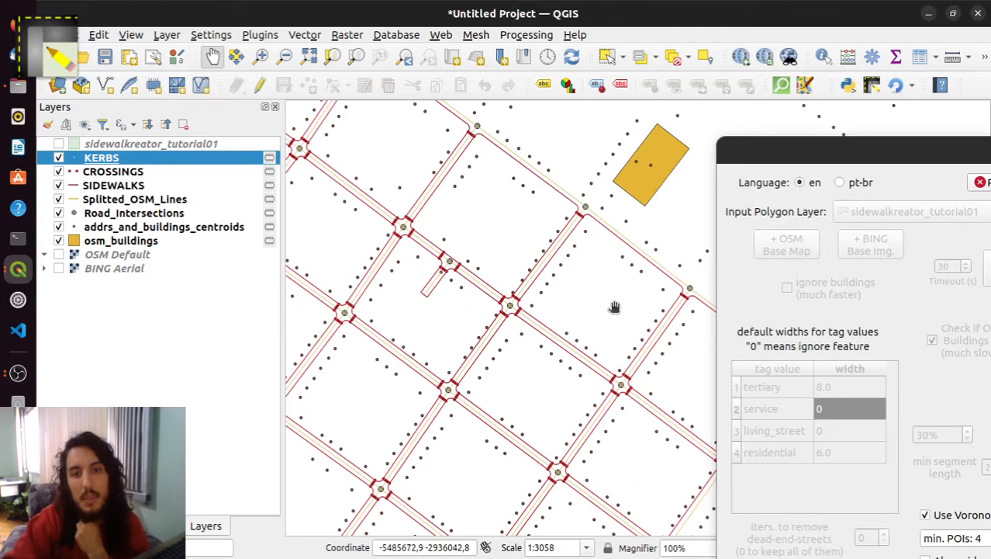
left_click_drag(615, 308, 534, 267)
scroll(626, 253, "up", 1)
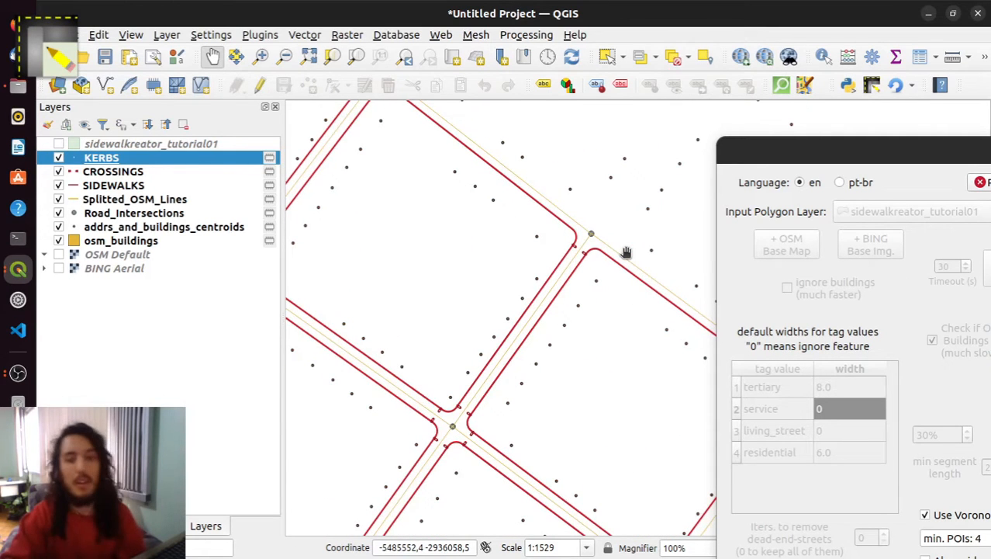
scroll(626, 253, "down", 1)
left_click_drag(445, 276, 545, 295)
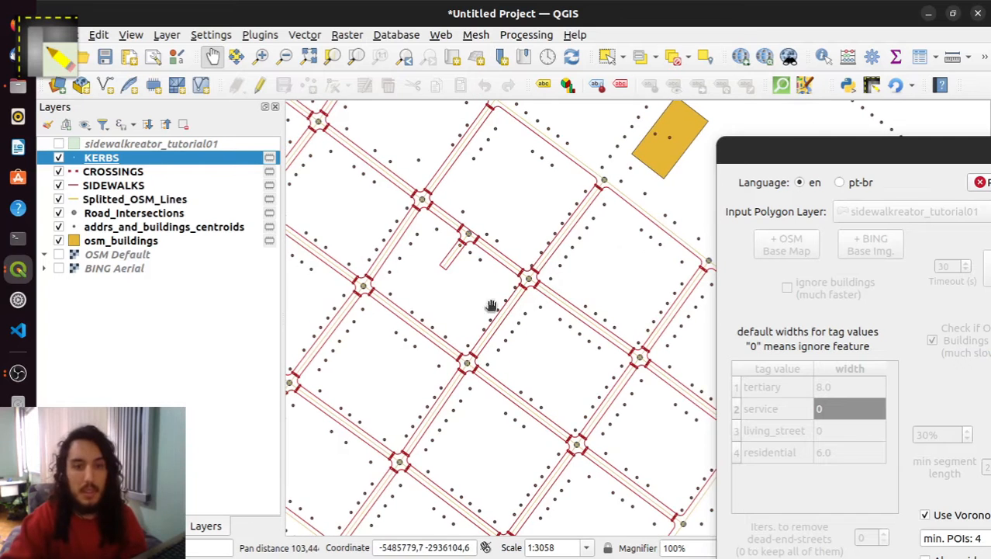
scroll(440, 283, "up", 1)
left_click_drag(442, 281, 551, 297)
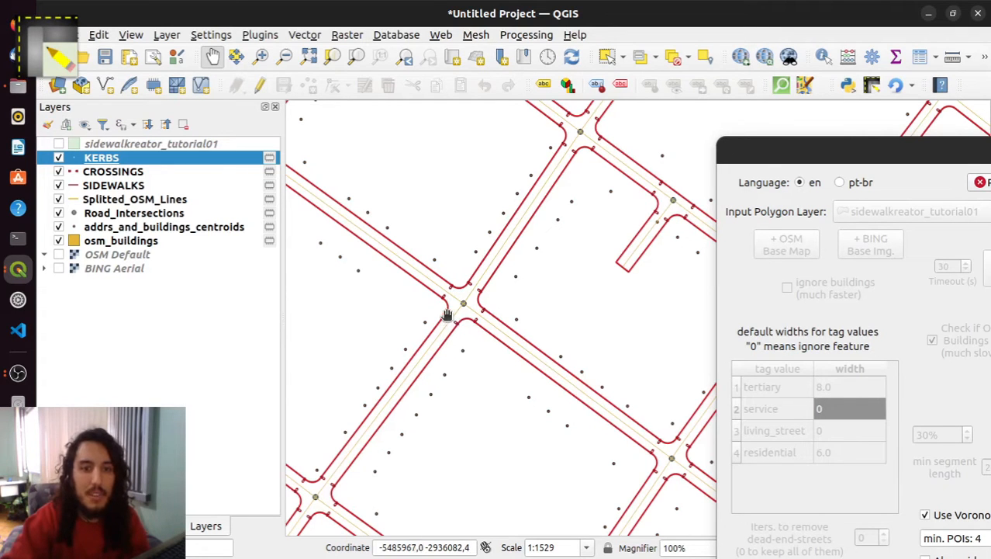
Inspect a single street crossing and its two kerb points up close, and compare it with the surrounding intersections.
scroll(454, 326, "up", 2)
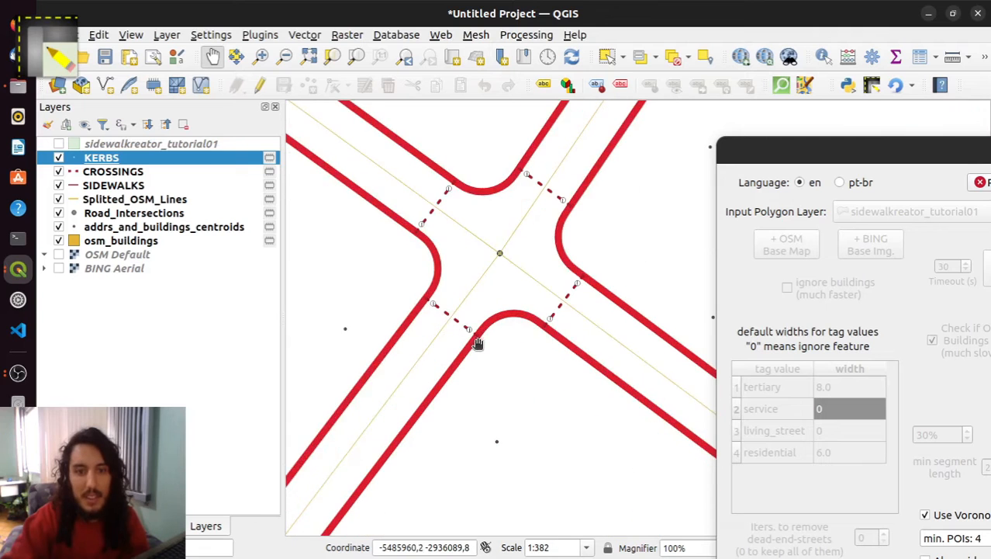
scroll(478, 344, "up", 1)
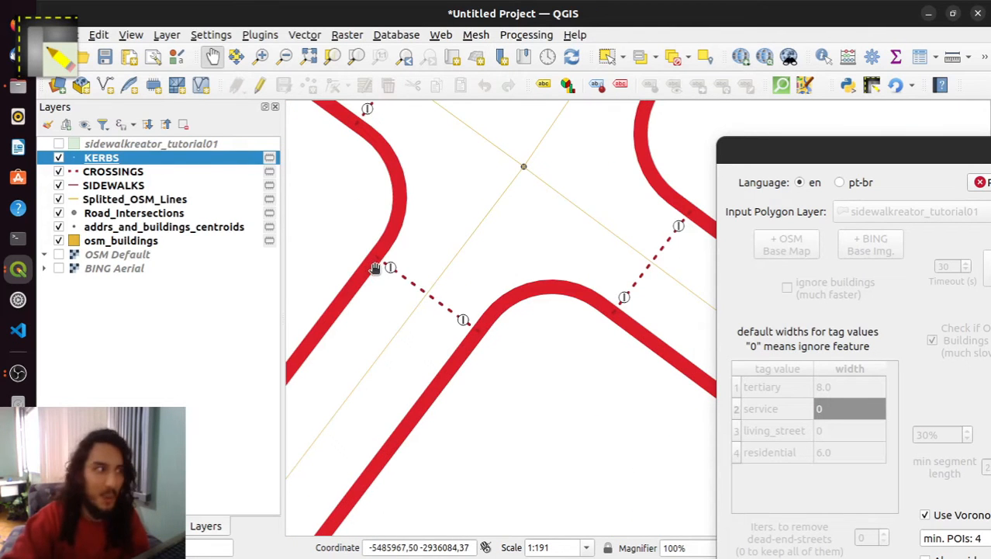
scroll(374, 267, "down", 1)
left_click_drag(373, 267, 530, 374)
scroll(515, 373, "up", 3)
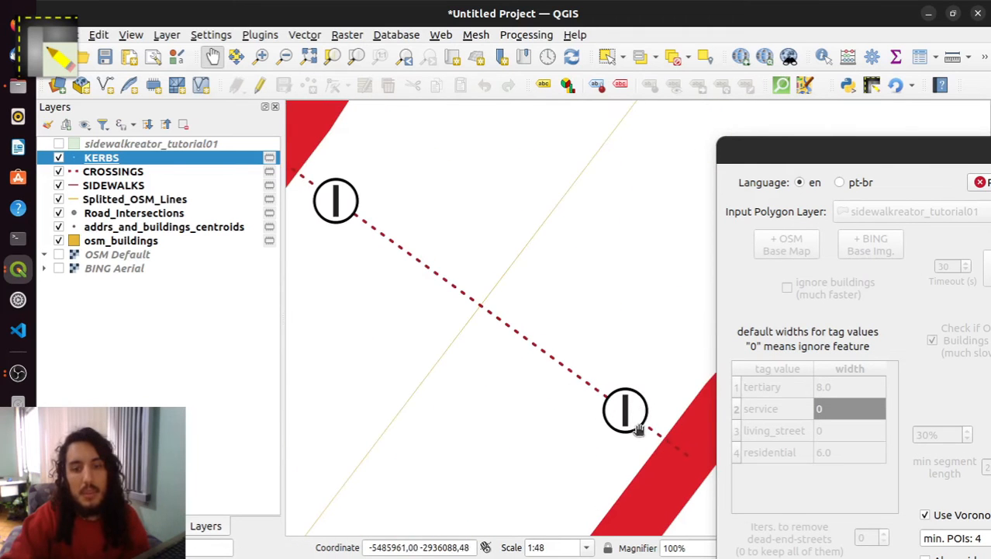
scroll(635, 425, "down", 1)
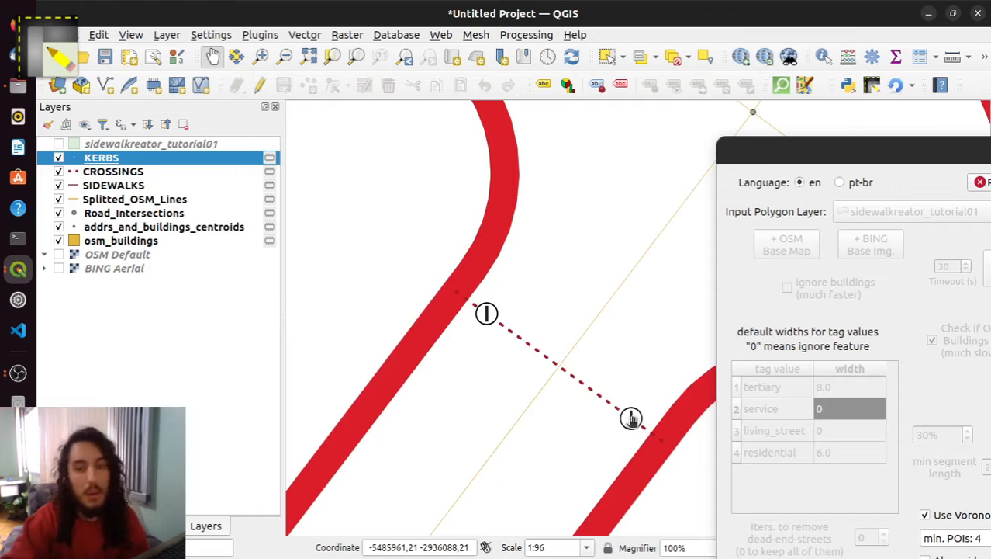
scroll(631, 418, "down", 3)
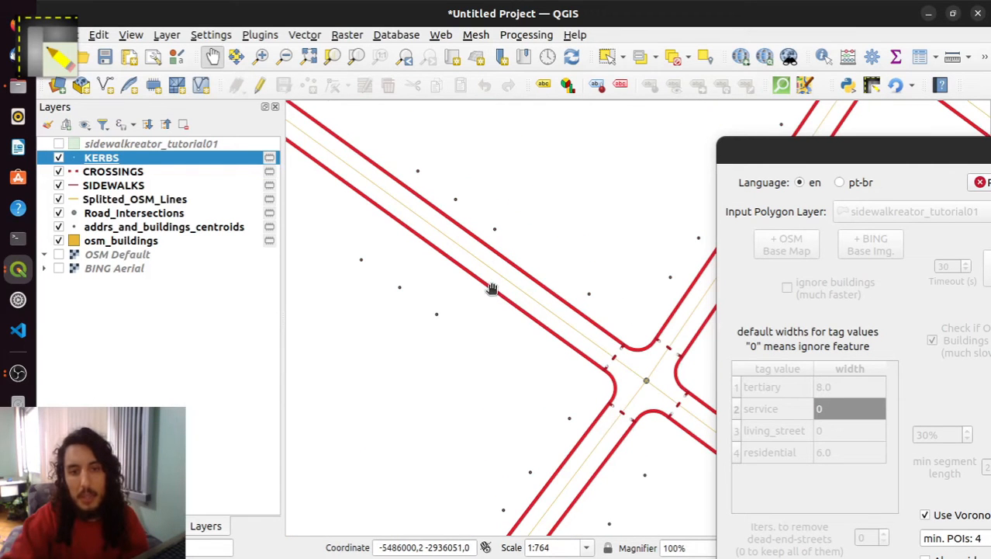
left_click_drag(542, 458, 399, 281)
scroll(398, 281, "down", 1)
left_click_drag(427, 339, 426, 323)
scroll(418, 325, "down", 1)
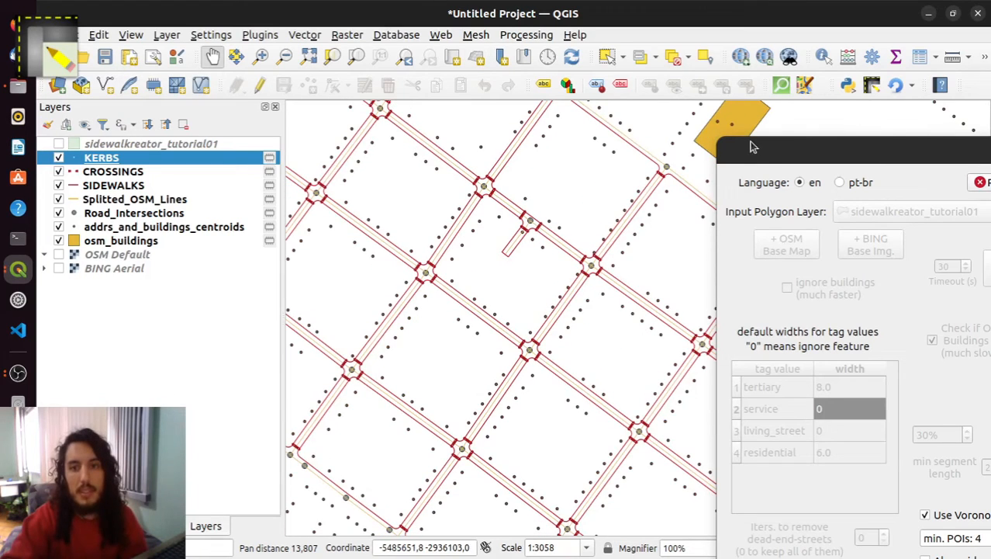
Check the Voronoi split option, and examine how the address and building centroid points are distributed around the blocks.
left_click_drag(750, 146, 531, 59)
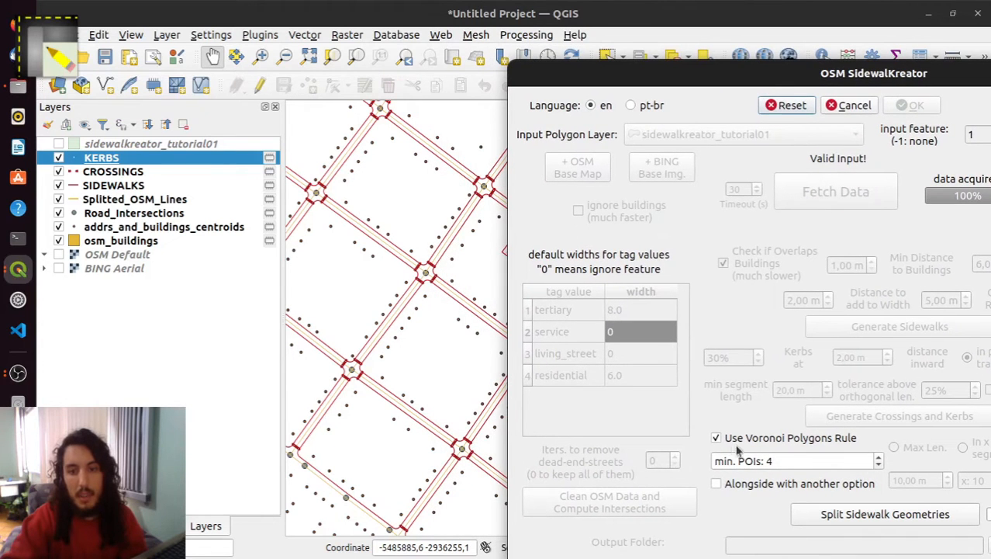
left_click_drag(343, 330, 386, 336)
left_click_drag(430, 366, 321, 292)
scroll(346, 315, "down", 1)
scroll(408, 360, "up", 1)
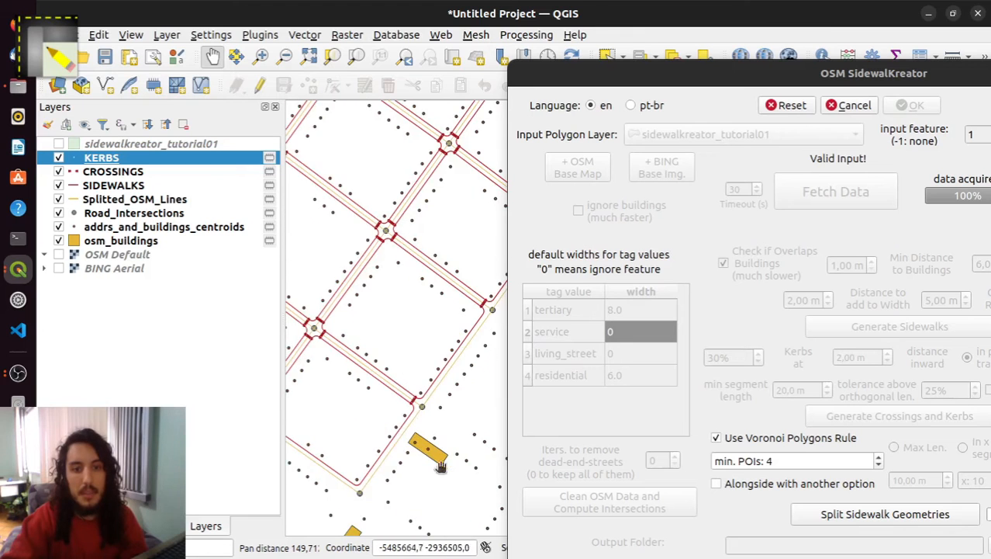
scroll(433, 464, "up", 1)
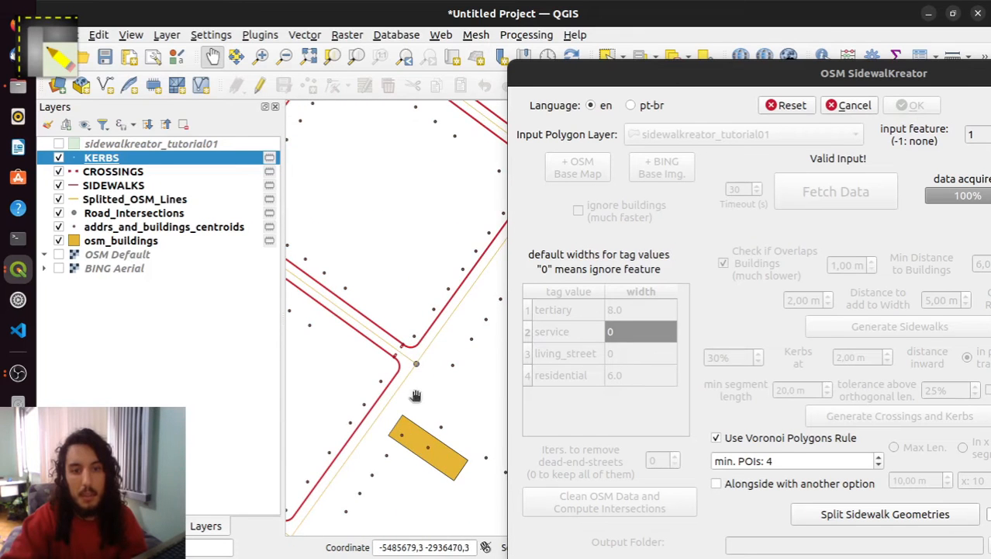
left_click_drag(415, 397, 469, 428)
left_click_drag(389, 415, 485, 479)
left_click_drag(425, 415, 421, 437)
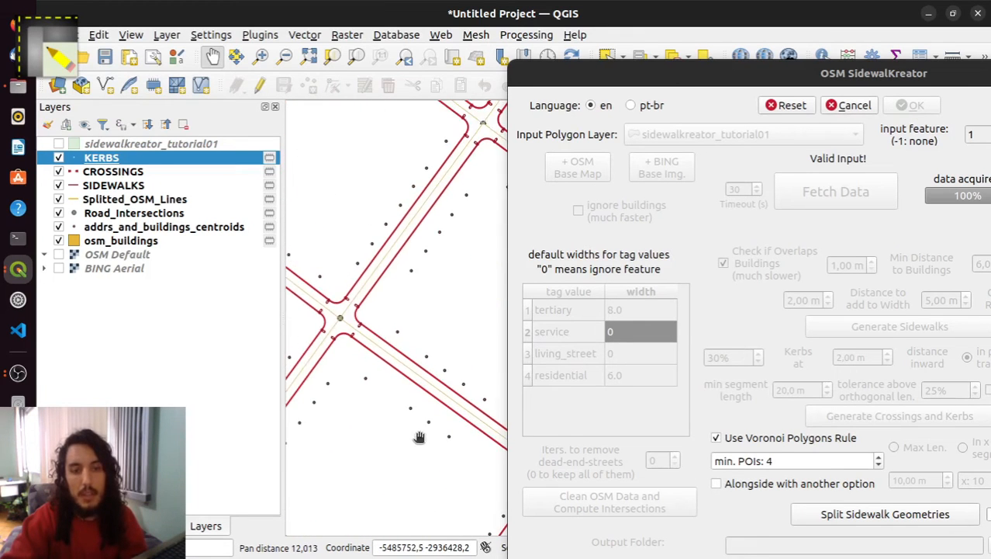
left_click_drag(391, 405, 409, 372)
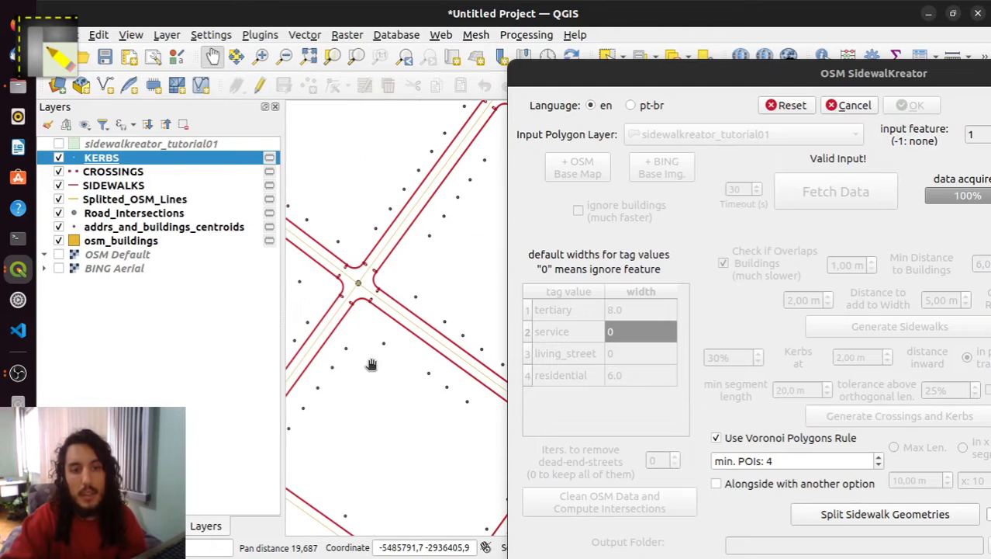
scroll(372, 365, "down", 1)
left_click_drag(378, 291, 432, 325)
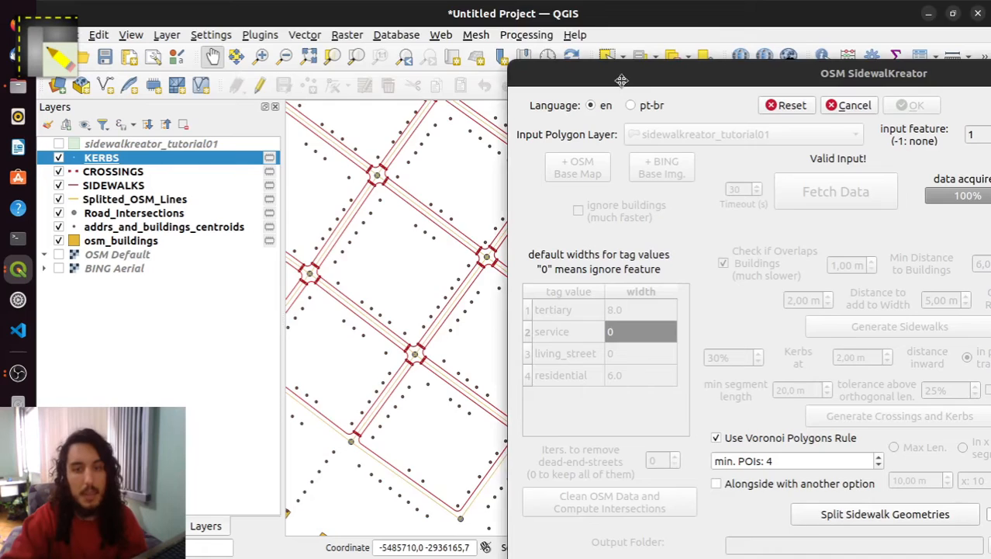
Try the sidewalk split options, combining the Voronoi polygons rule with Only Facades or Max Len., and go back to the Voronoi rule alone.
left_click_drag(621, 80, 350, 21)
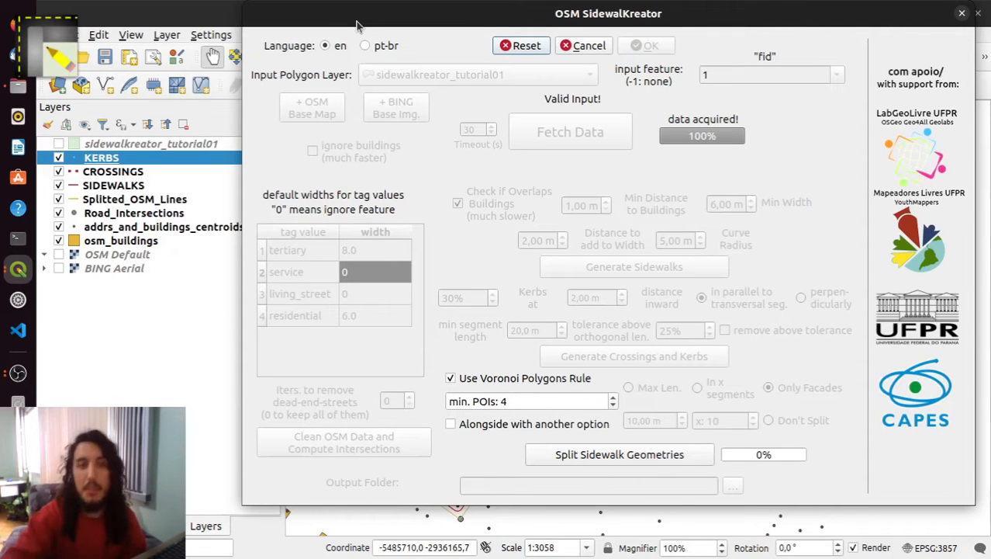
left_click_drag(357, 25, 313, 26)
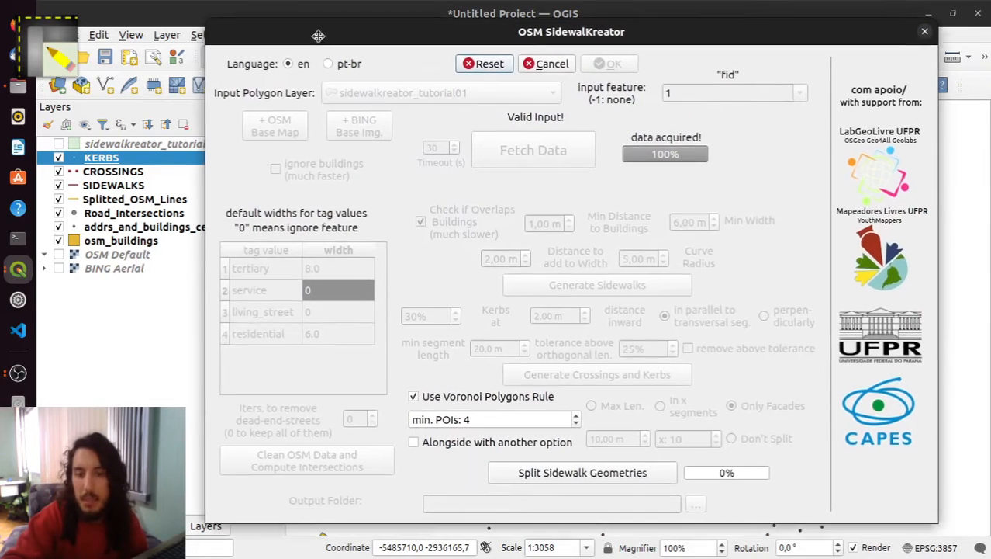
left_click(464, 399)
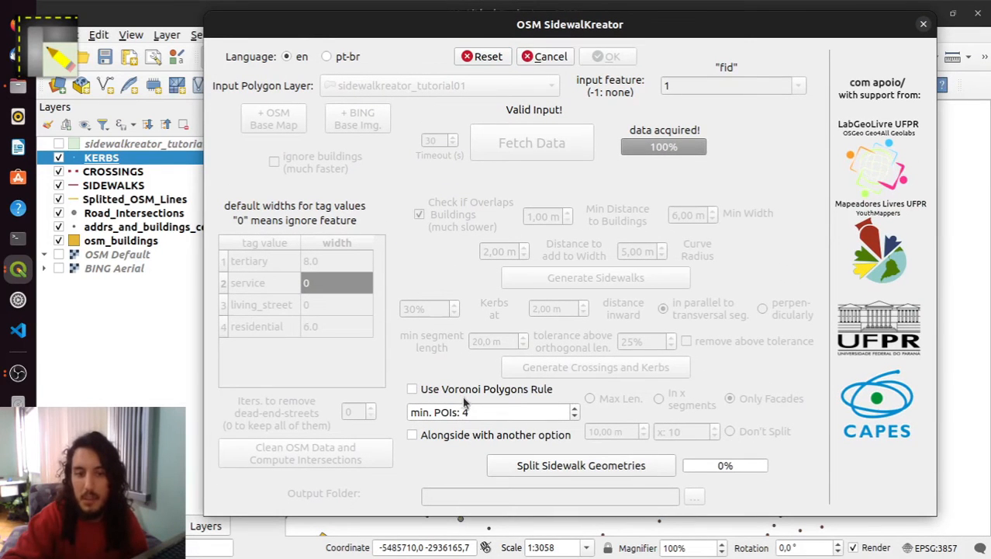
left_click(463, 437)
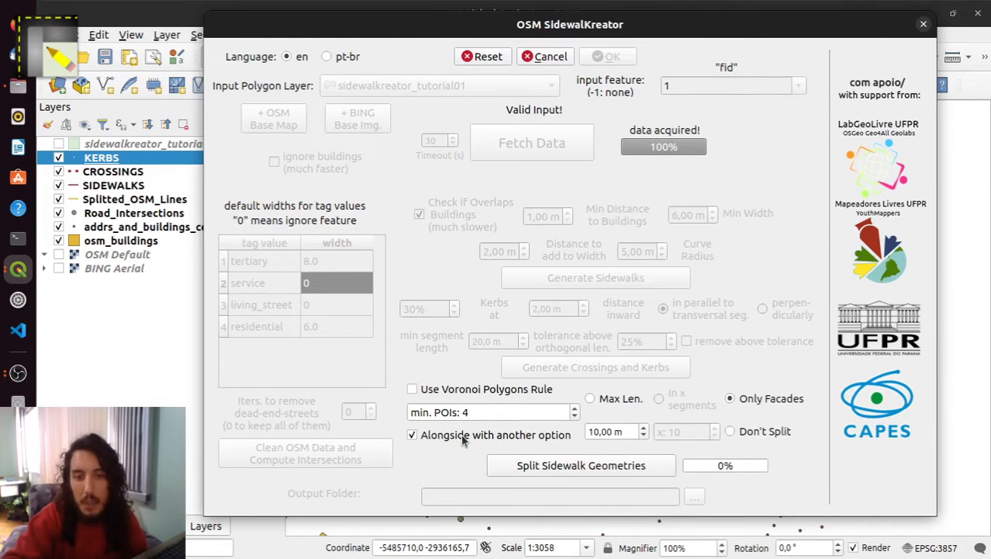
left_click(771, 401)
left_click(508, 393)
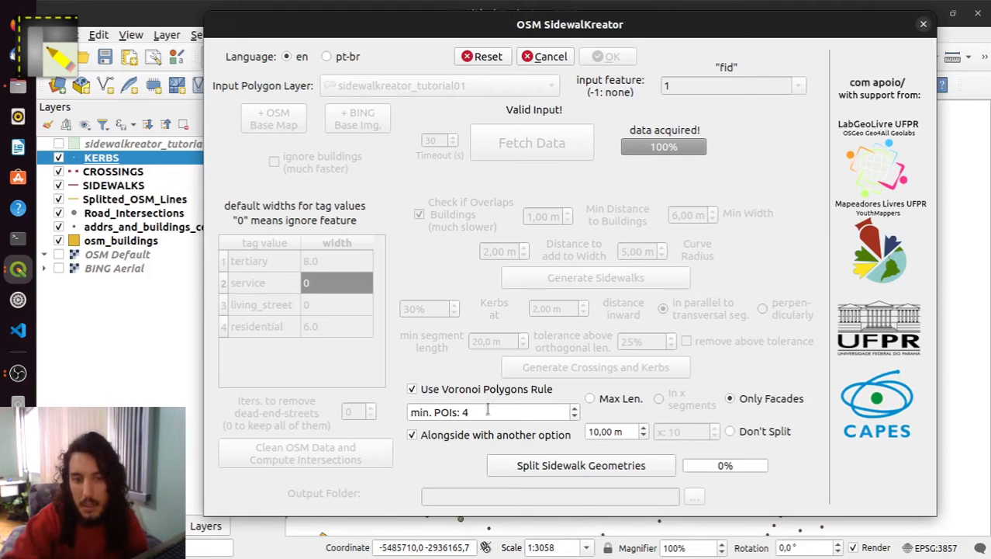
left_click(456, 435)
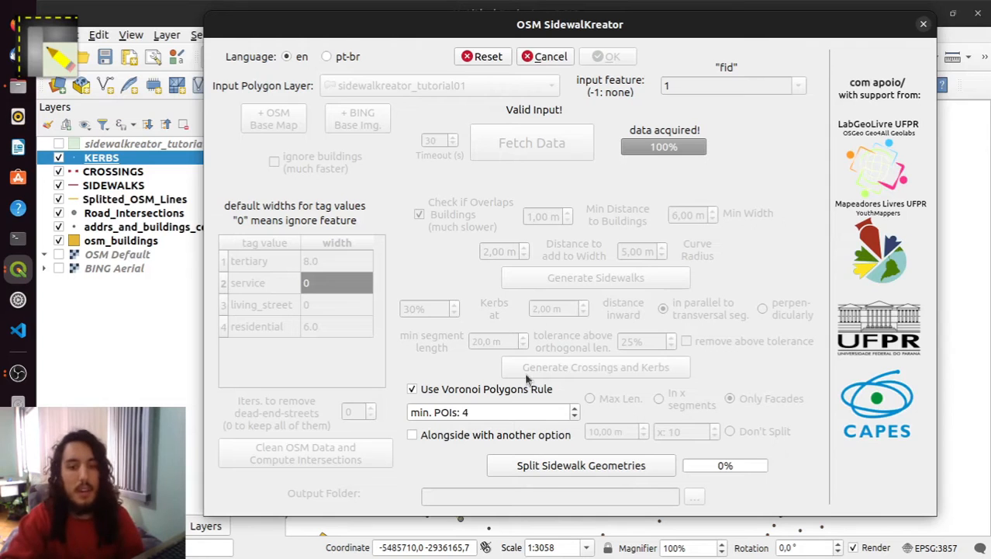
left_click(500, 436)
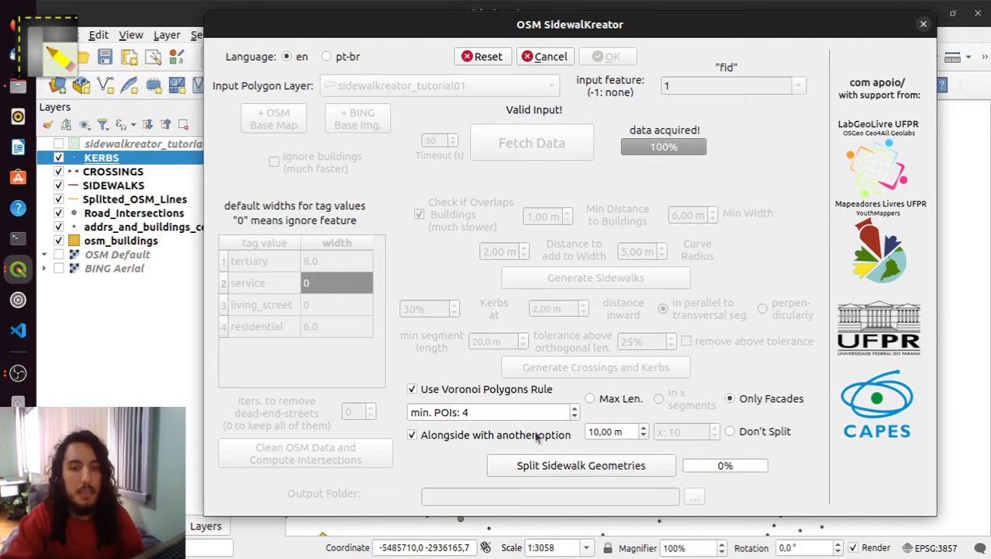
left_click(599, 402)
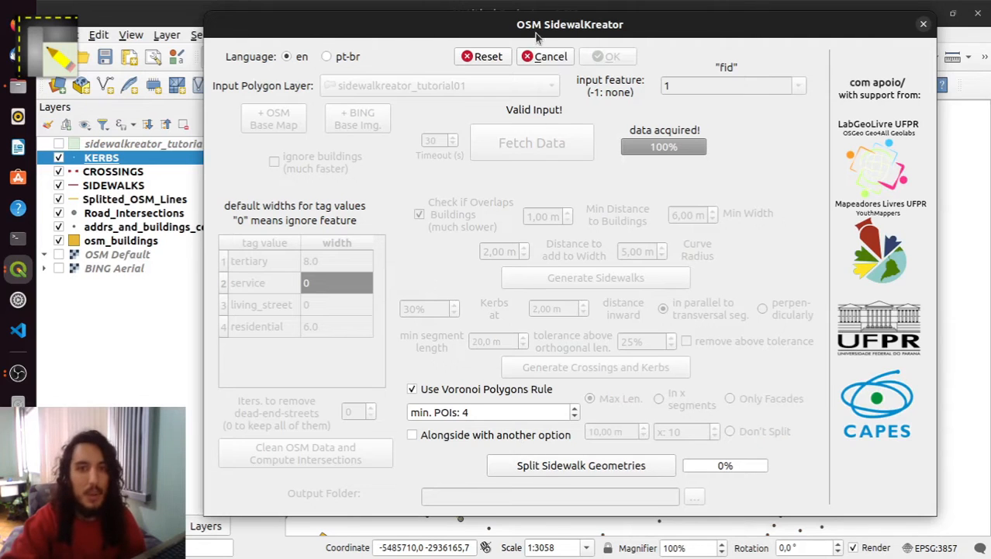
Split the sidewalk geometries with the Voronoi polygons rule, using a minimum of 4 POIs and no additional option.
left_click_drag(535, 33, 990, 205)
scroll(582, 300, "down", 1)
left_click_drag(558, 290, 502, 328)
scroll(453, 420, "up", 1)
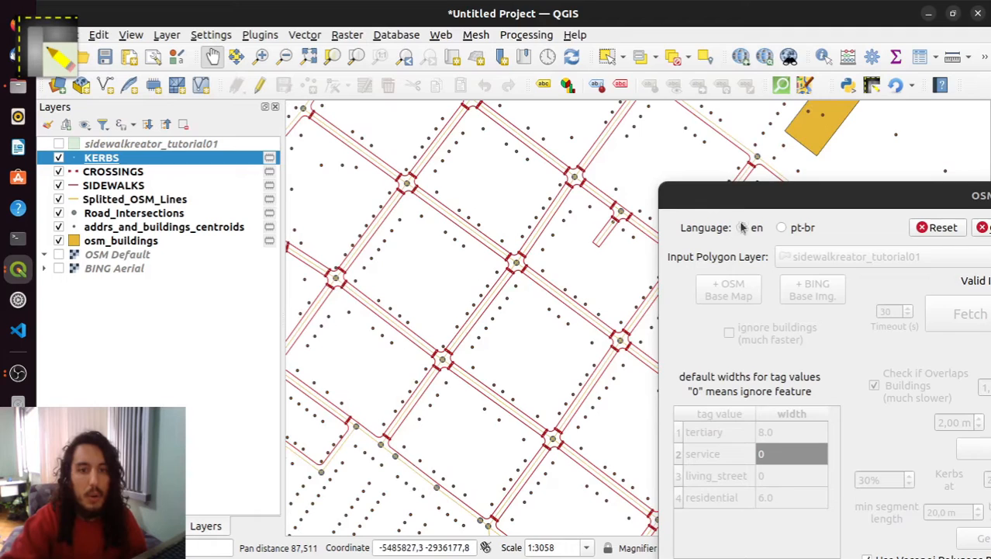
left_click_drag(758, 196, 373, 9)
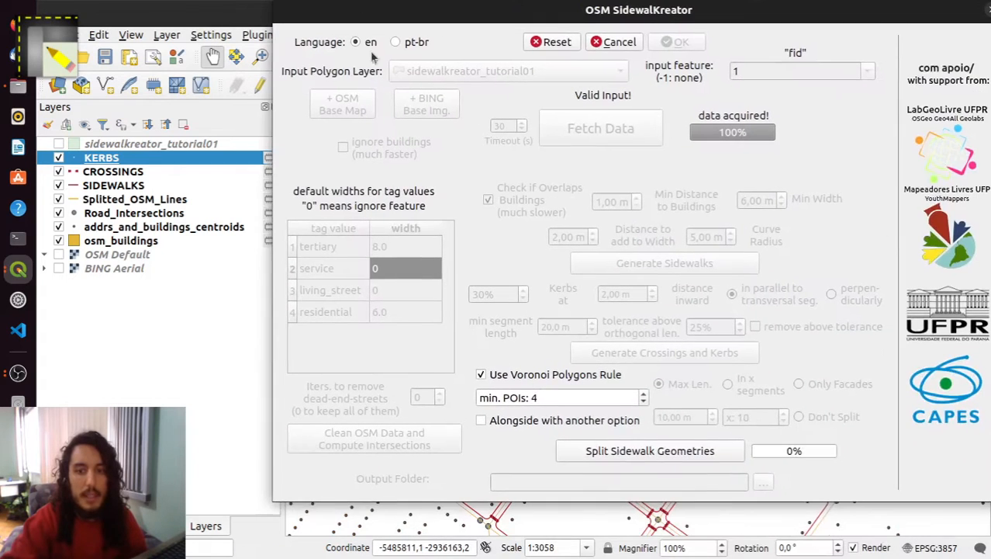
left_click(585, 452)
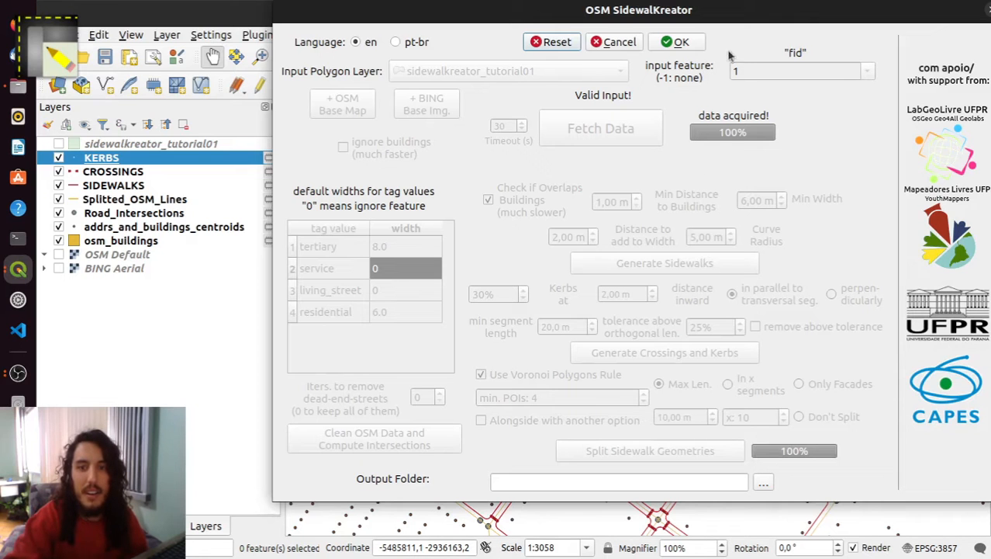
Set the output folder for the generated files inside the home Documents folder.
left_click_drag(658, 14, 496, 20)
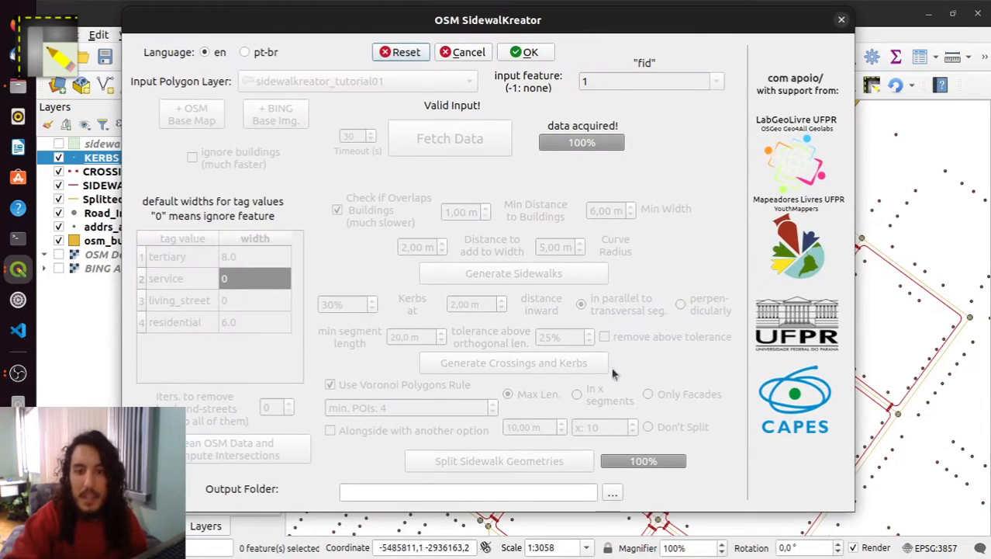
left_click(616, 498)
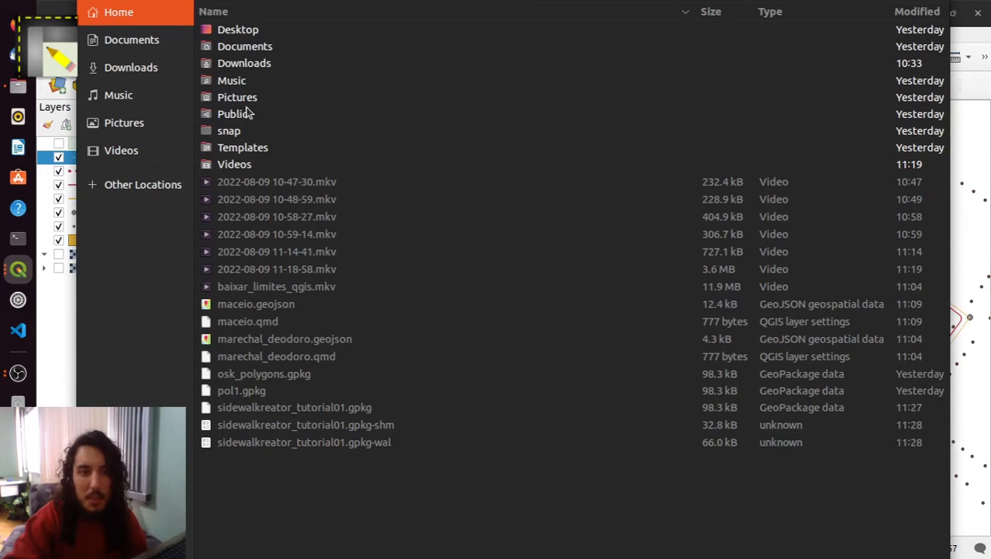
double_click(251, 48)
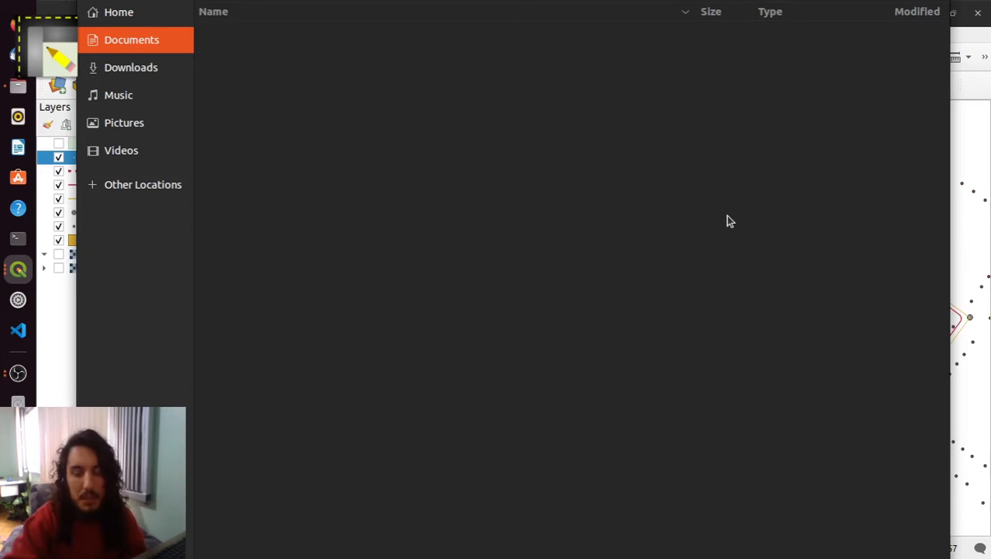
key("Escape")
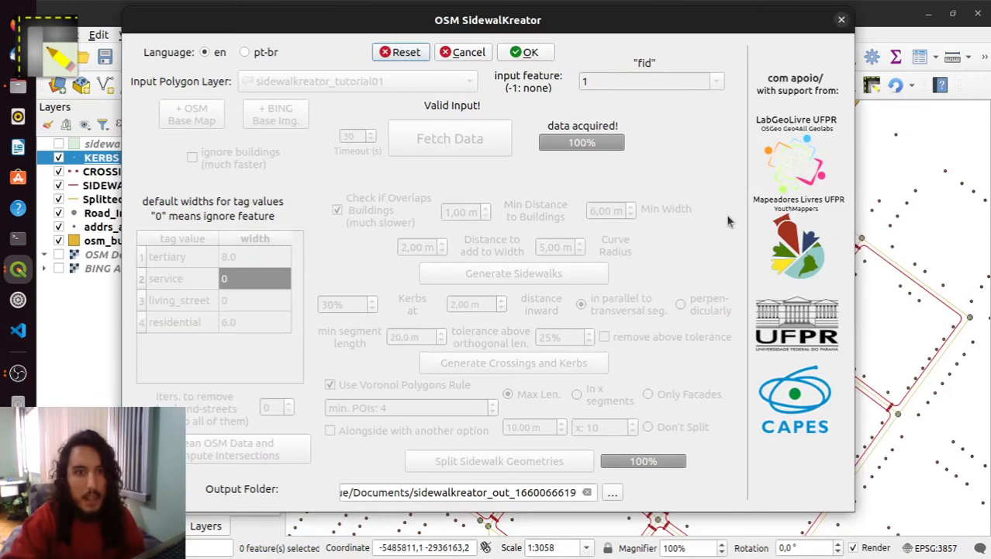
Examine the output folder path, including its Documents location, the sidewalkreator_out subfolder name and the numeric suffix.
double_click(373, 488)
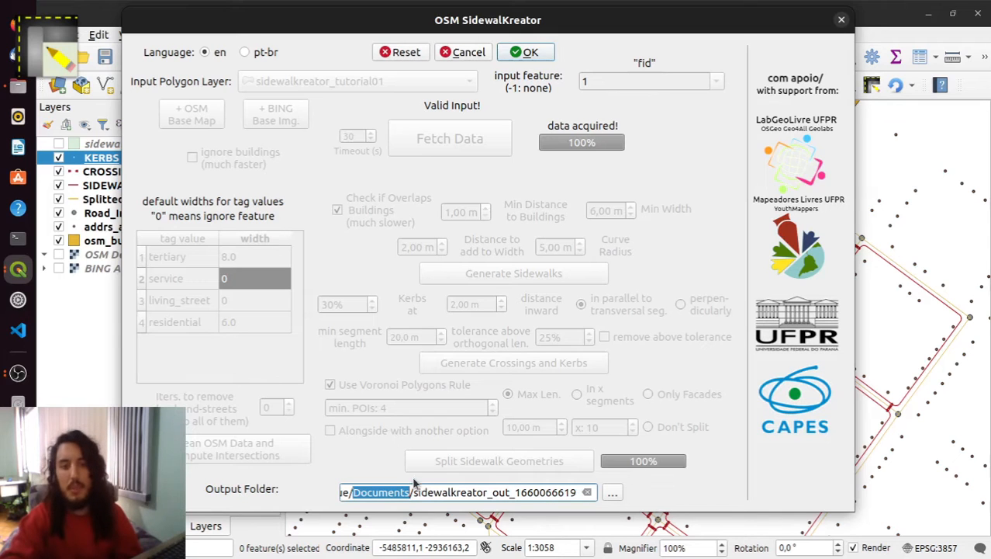
left_click(412, 492)
left_click_drag(413, 494, 581, 501)
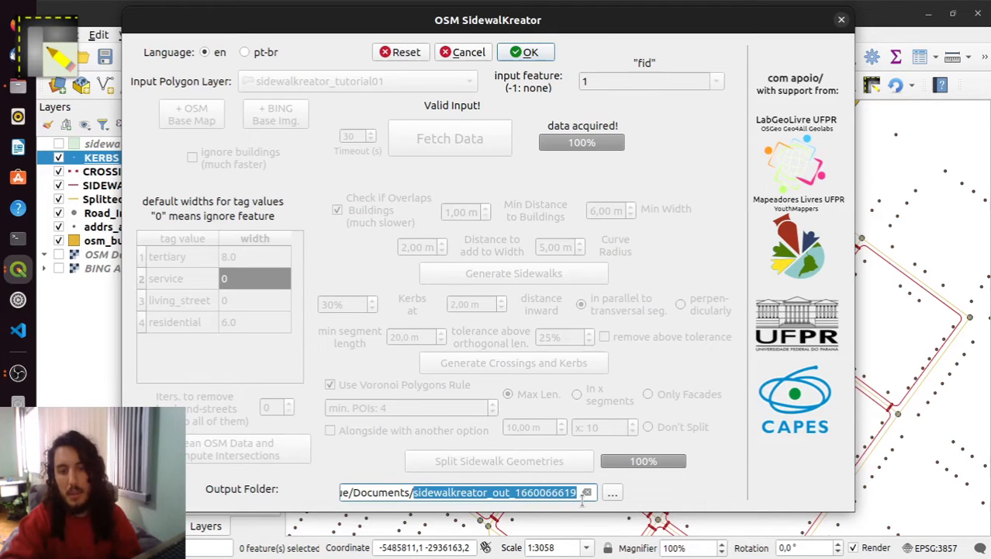
left_click(504, 492)
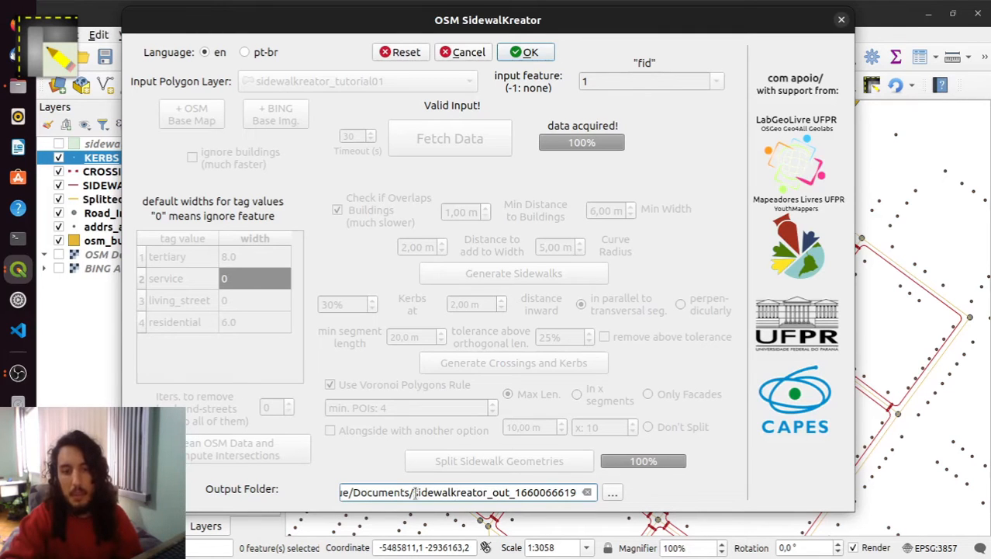
left_click_drag(413, 494, 575, 493)
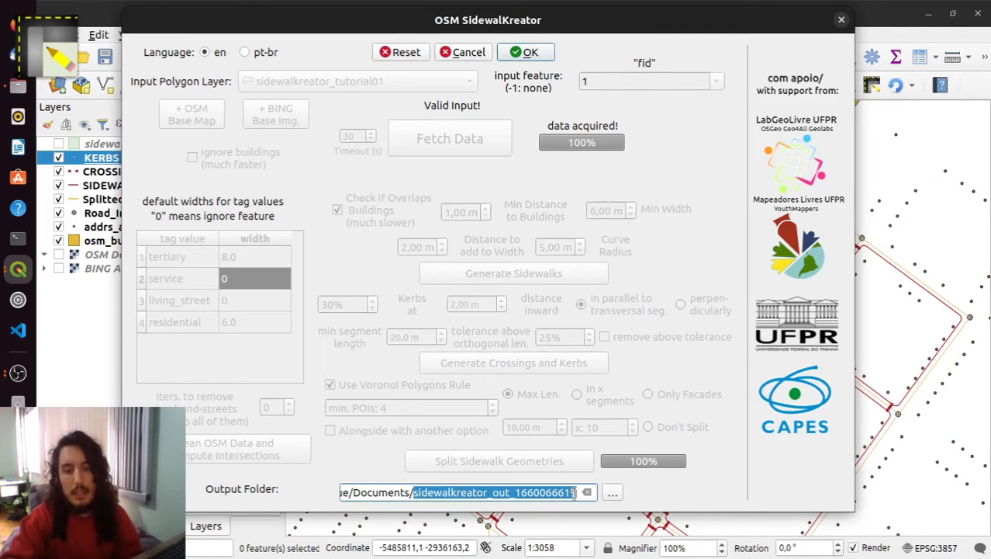
left_click(510, 491)
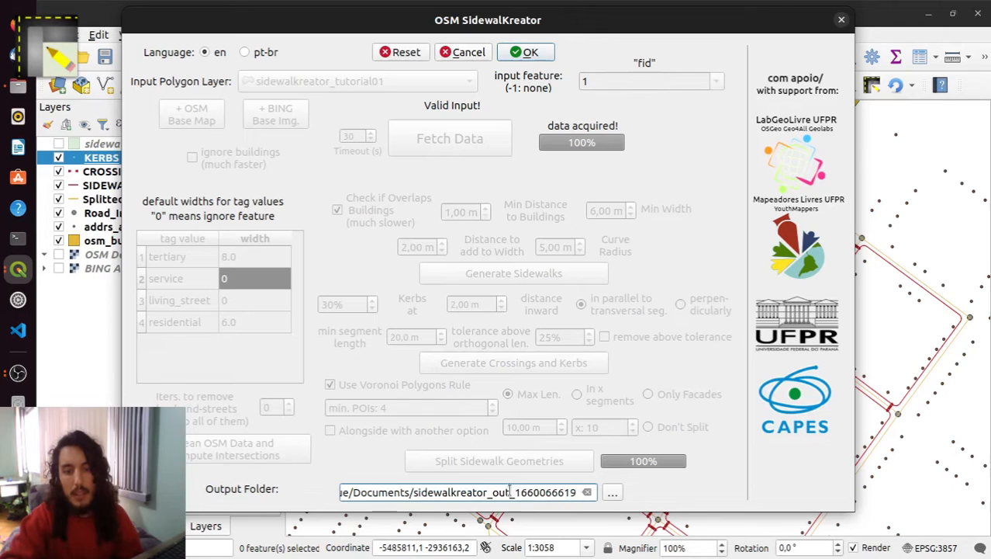
left_click_drag(515, 494, 581, 500)
left_click(519, 494)
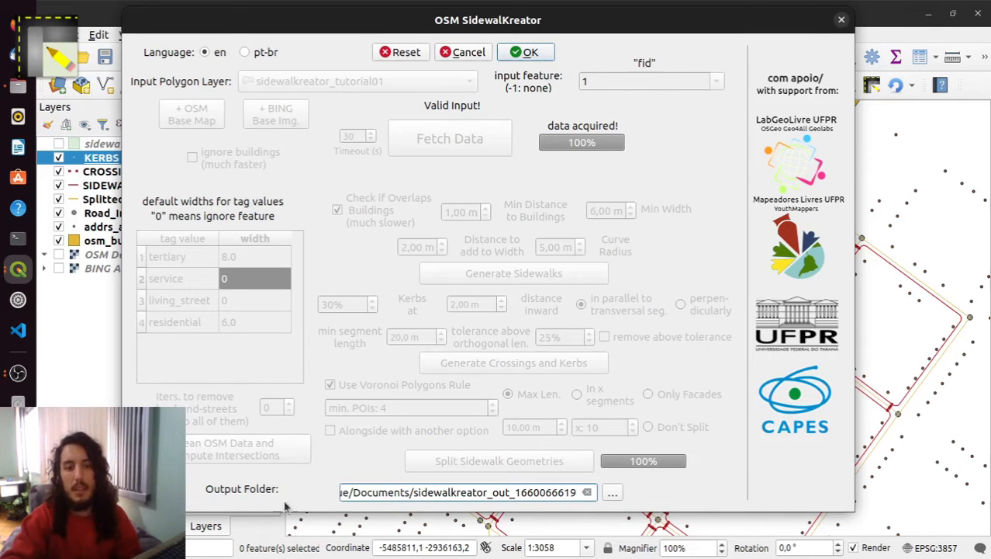
left_click_drag(351, 495, 547, 512)
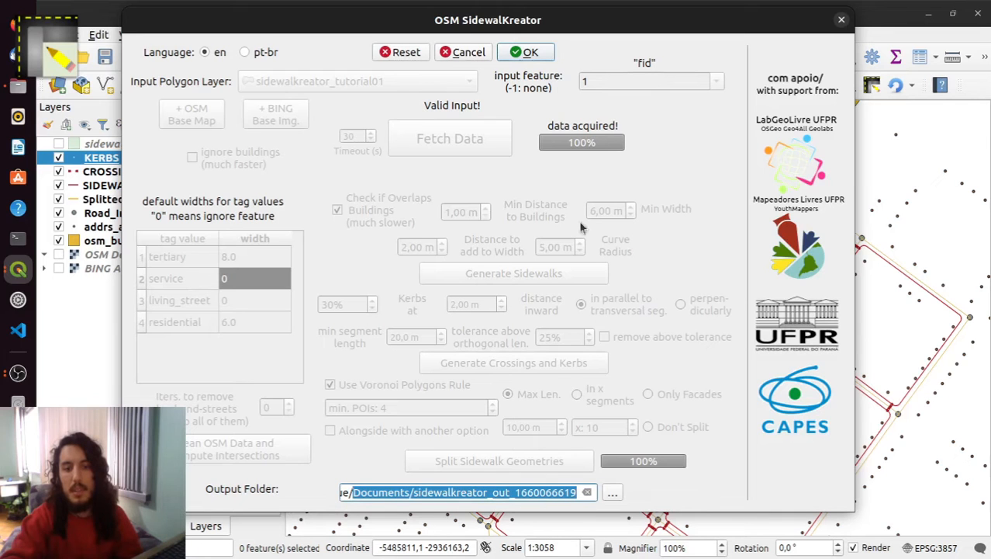
left_click(494, 492)
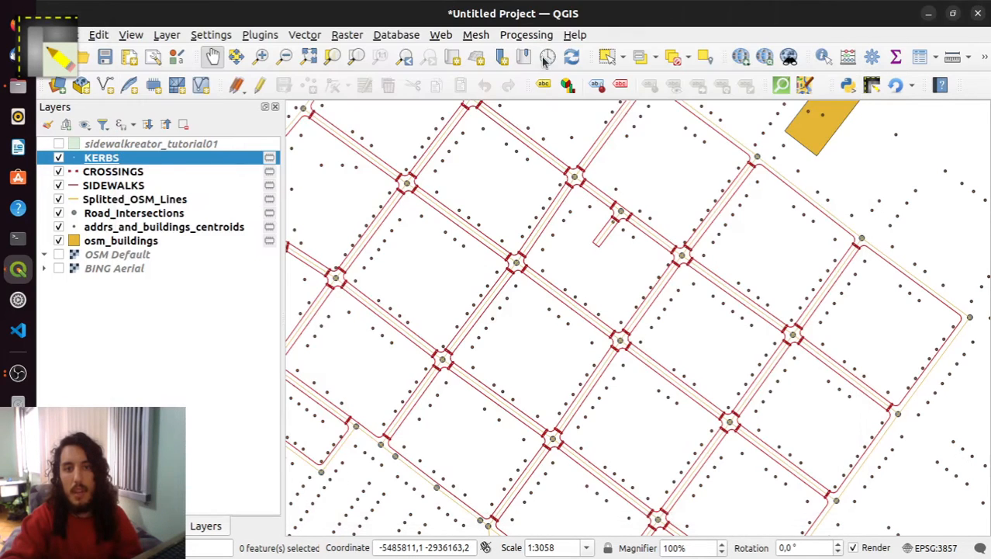
Export the generated sidewalk, crossing and kerb data to the chosen output folder.
left_click(531, 53)
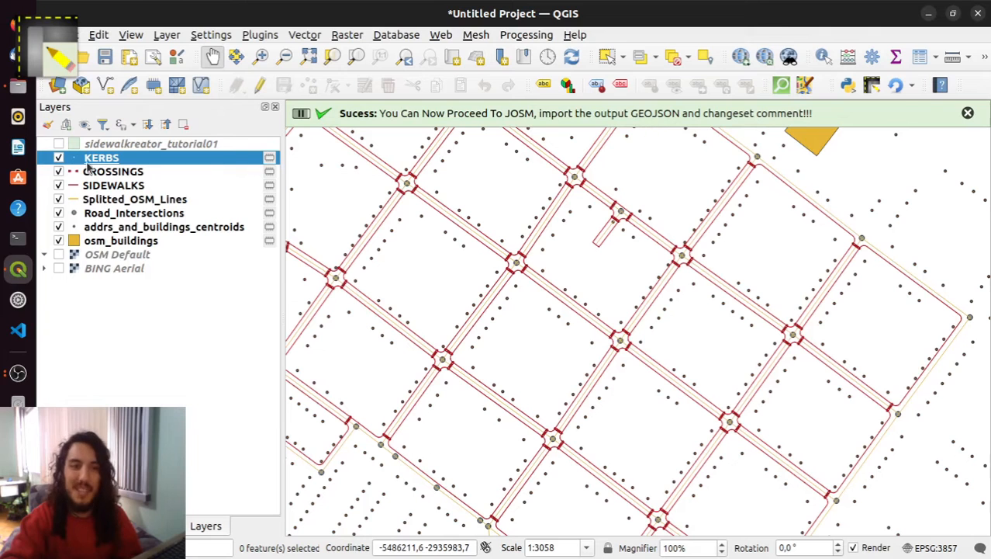
Hide the kerbs, crossings, sidewalks, split OSM lines, road intersections, address and building centroids, and OSM buildings layers.
left_click(59, 157)
left_click(59, 171)
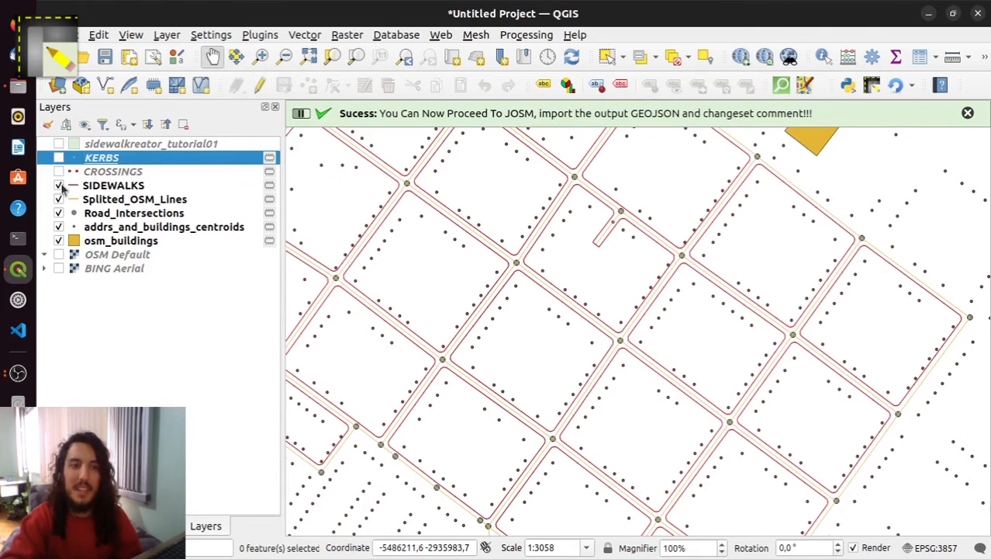
left_click(59, 185)
left_click(59, 200)
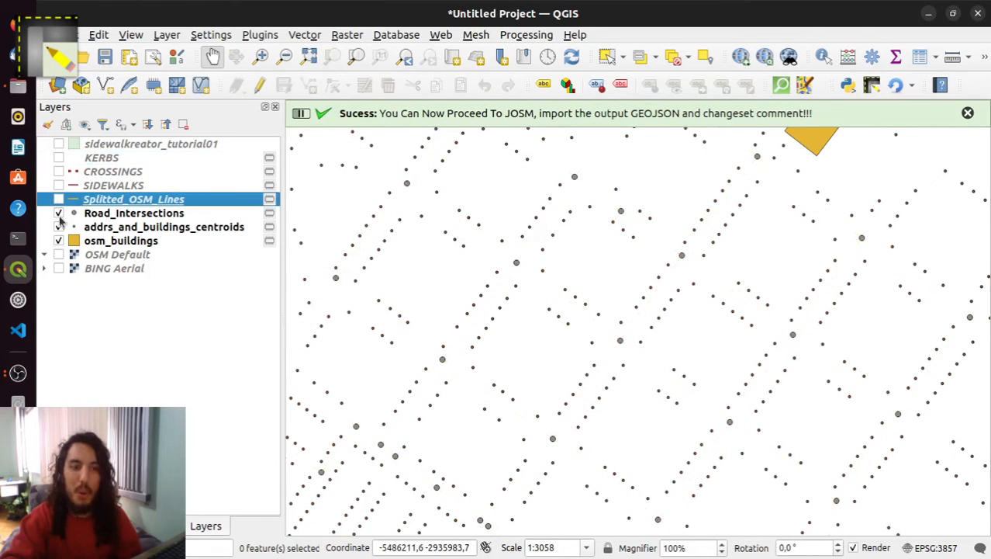
left_click(60, 214)
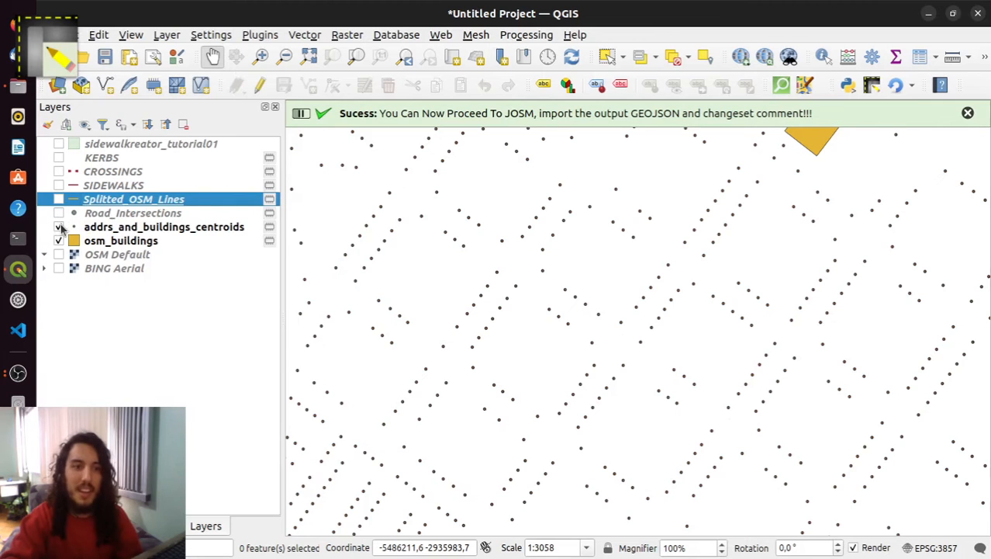
left_click(59, 227)
left_click(59, 241)
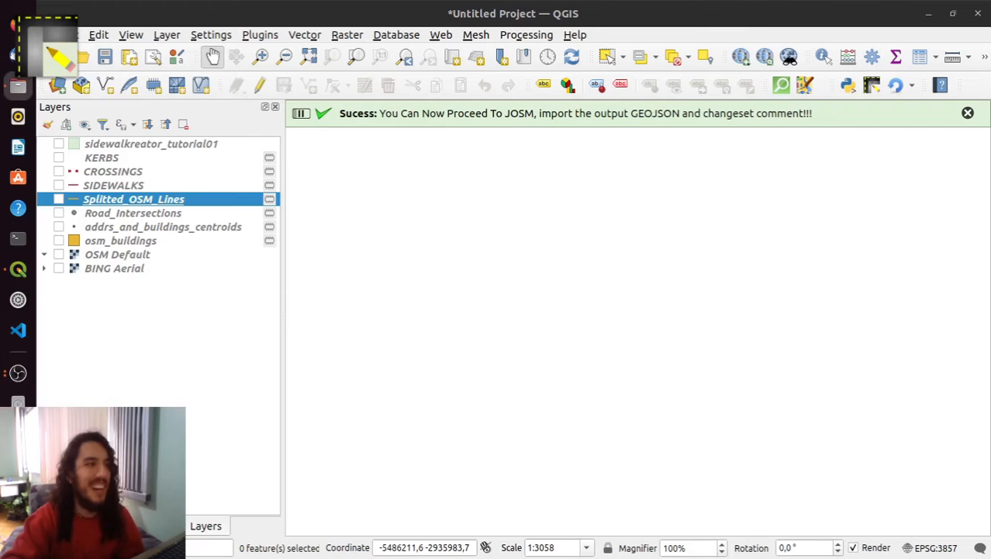
Switch to Files, look through the sidewalkreator_out folder in Documents, and open its auxiliary_files folder.
left_click_drag(435, 303, 703, 157)
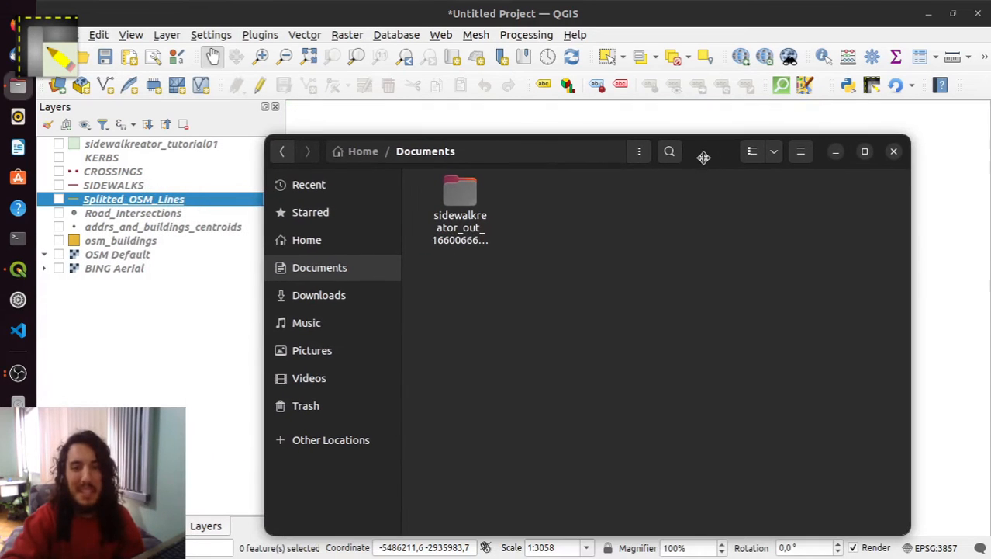
double_click(465, 200)
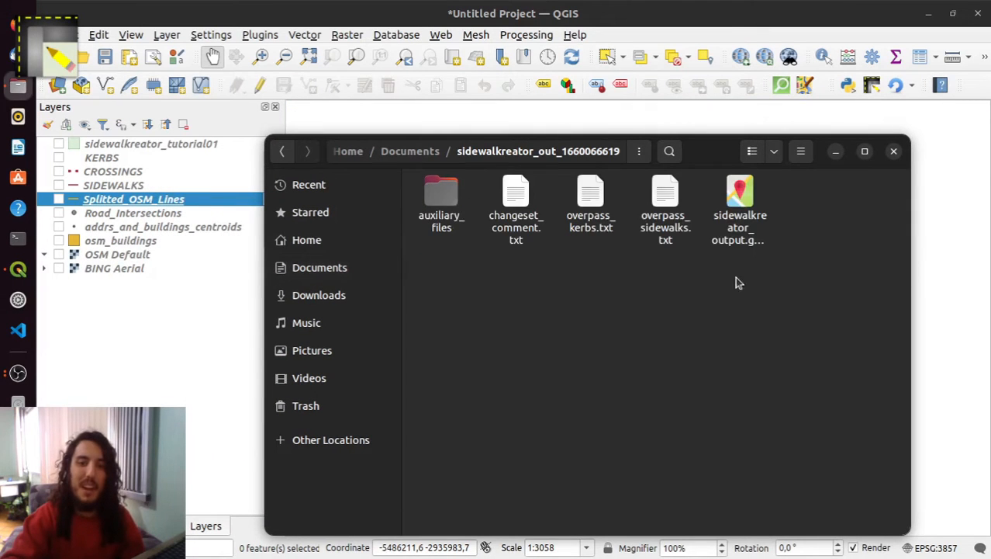
left_click(410, 151)
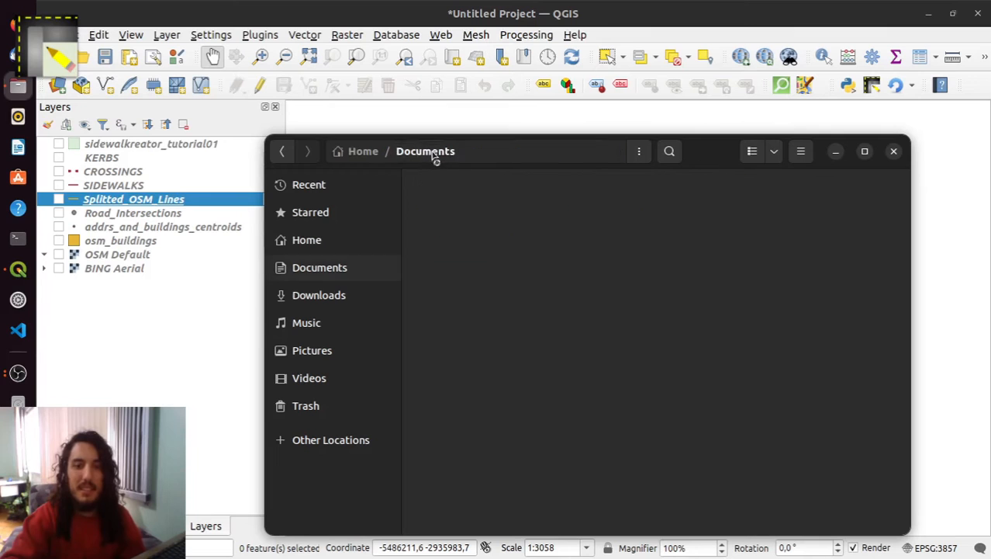
double_click(458, 203)
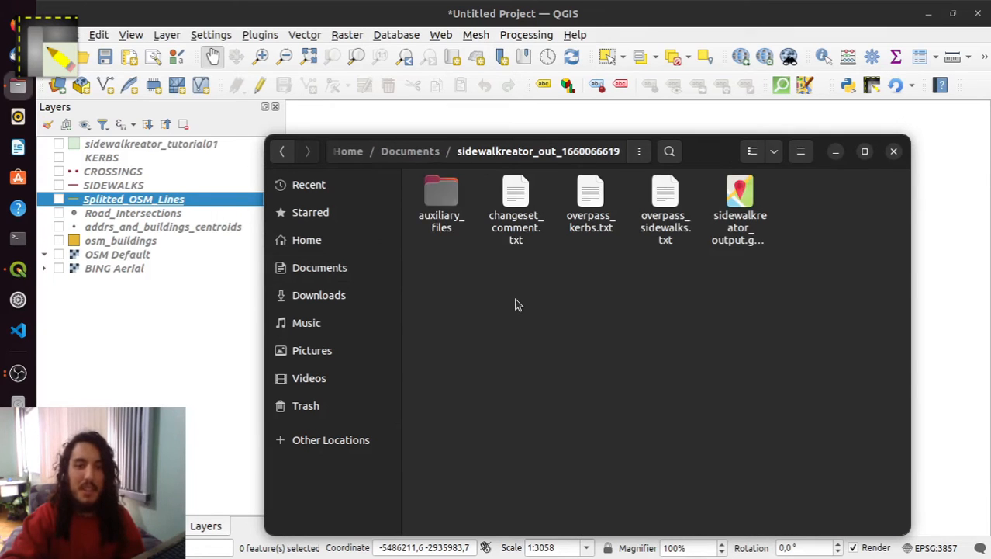
left_click(431, 201)
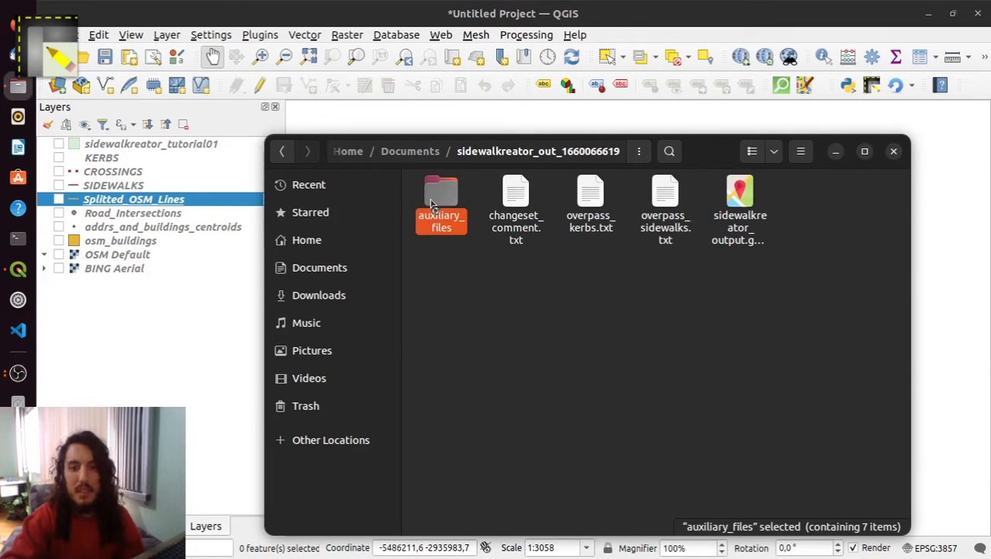
double_click(433, 204)
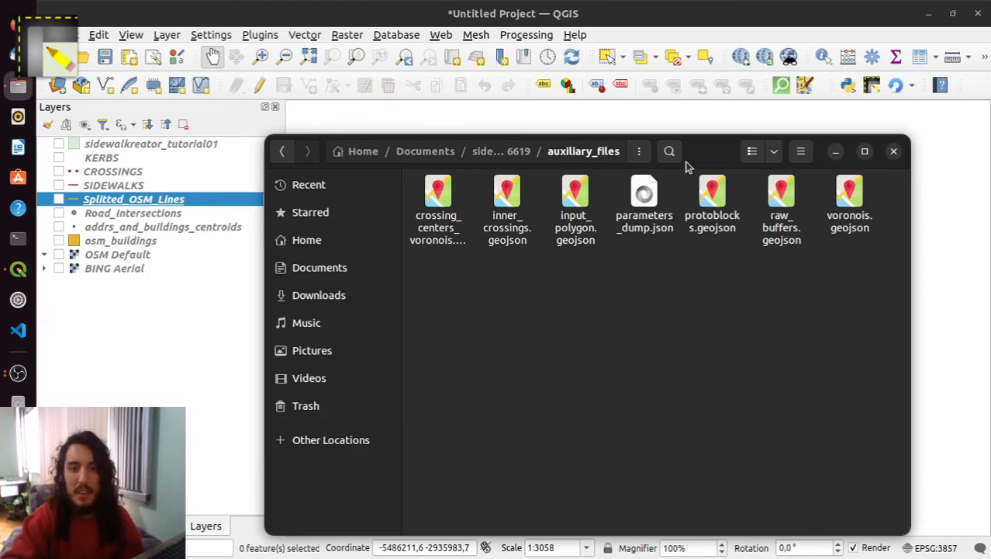
Add crossing_centers_voronois.geojson from auxiliary_files to the QGIS project as a layer and view its full extent.
left_click_drag(713, 153, 897, 182)
mouse_move(640, 229)
left_mouse_down()
mouse_move(341, 240)
mouse_move(349, 249)
left_mouse_up()
scroll(411, 275, "down", 5)
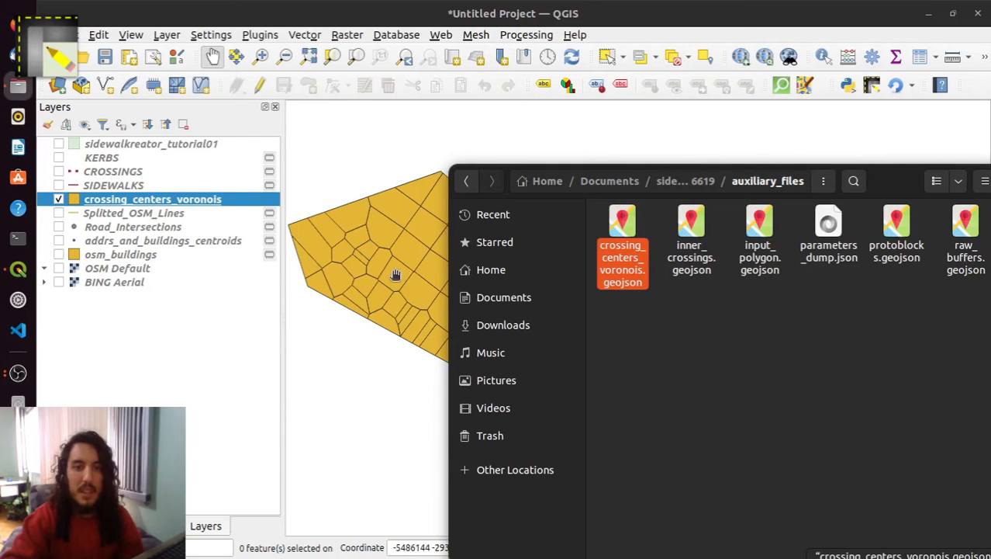
left_click_drag(395, 274, 437, 308)
scroll(436, 310, "up", 1)
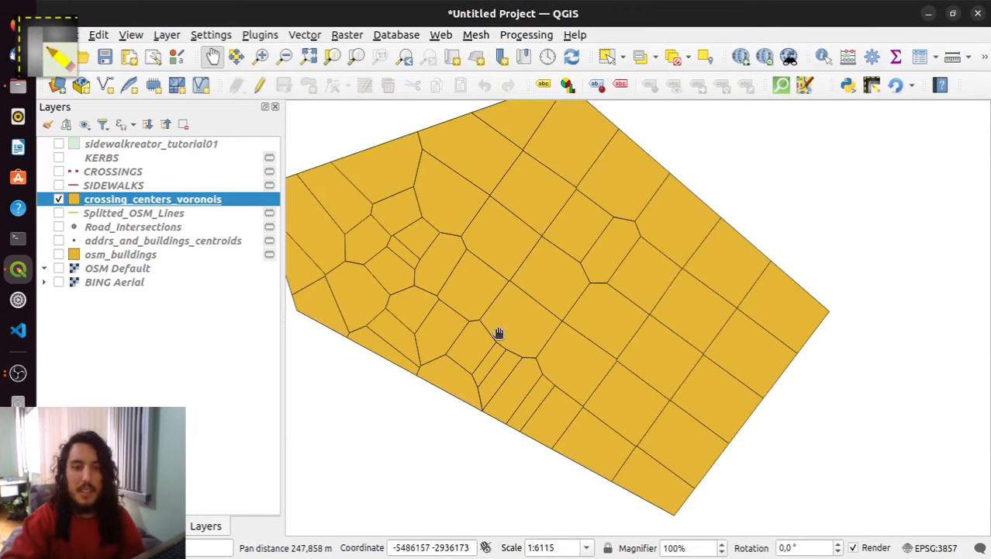
left_click_drag(537, 362, 559, 377)
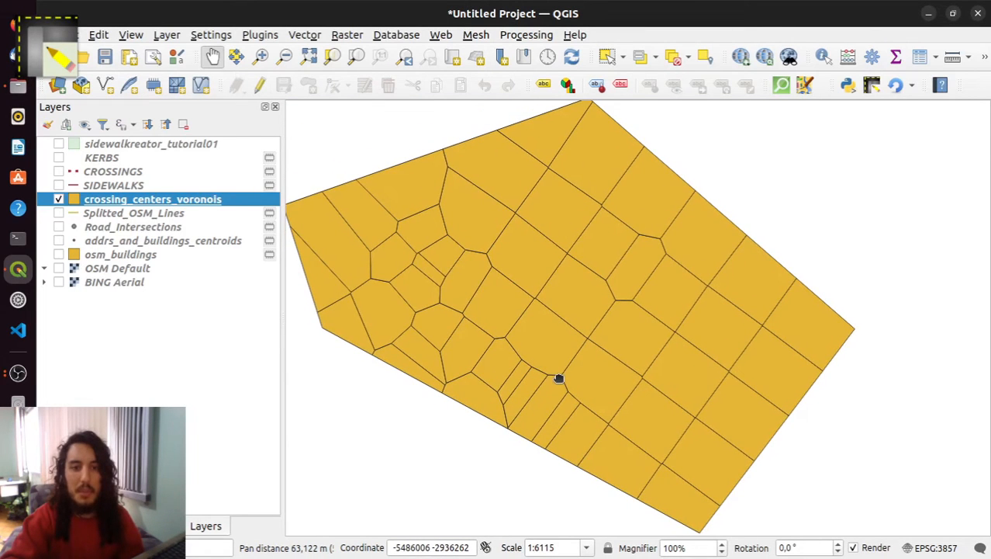
Show the SIDEWALKS and CROSSINGS layers over the Voronoi polygons and compare them at the intersections.
left_click(59, 186)
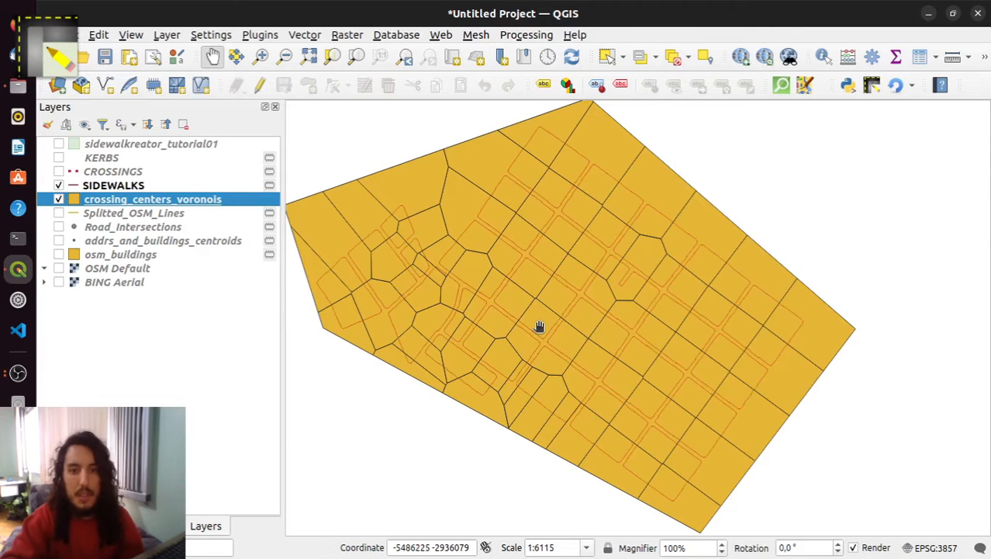
scroll(540, 330, "up", 1)
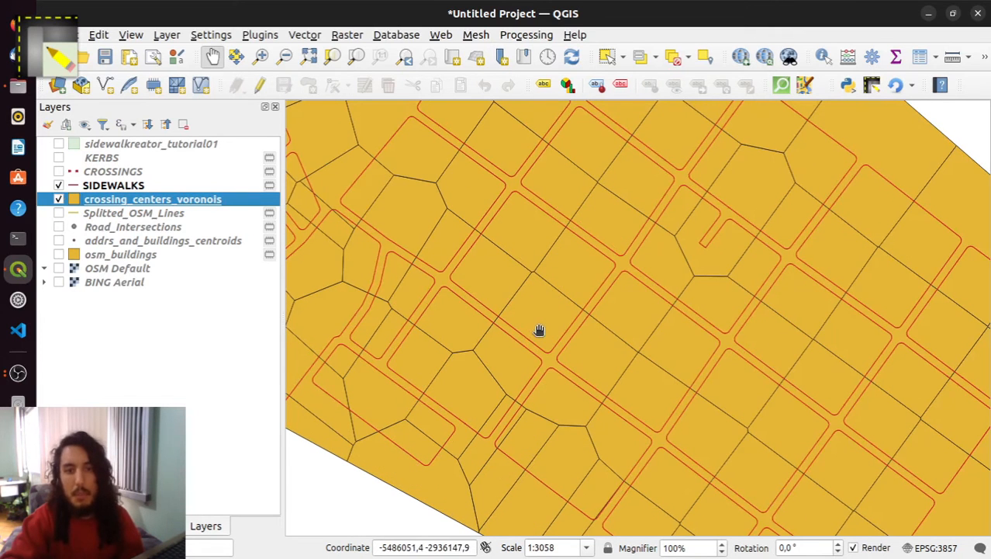
left_click(58, 171)
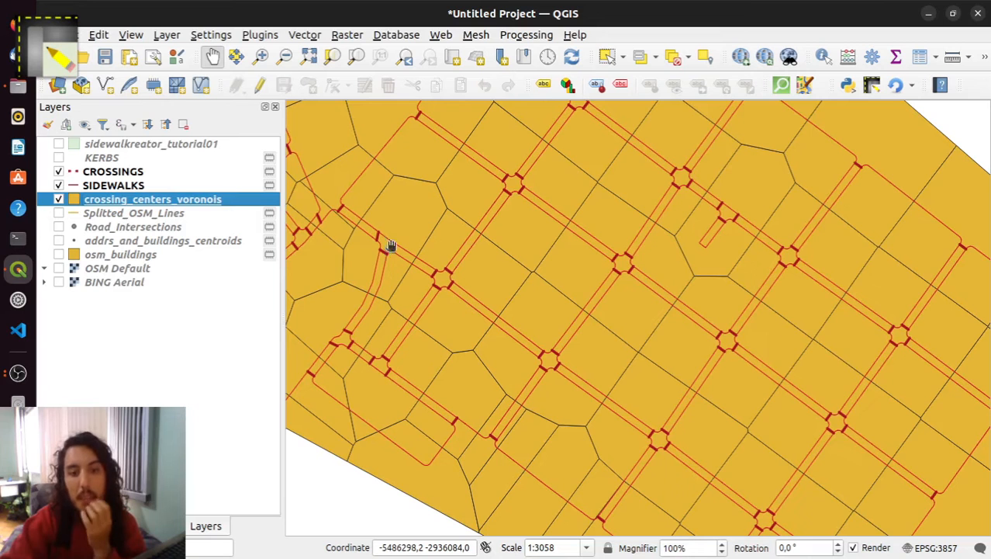
left_click_drag(901, 328, 759, 332)
scroll(593, 349, "up", 3)
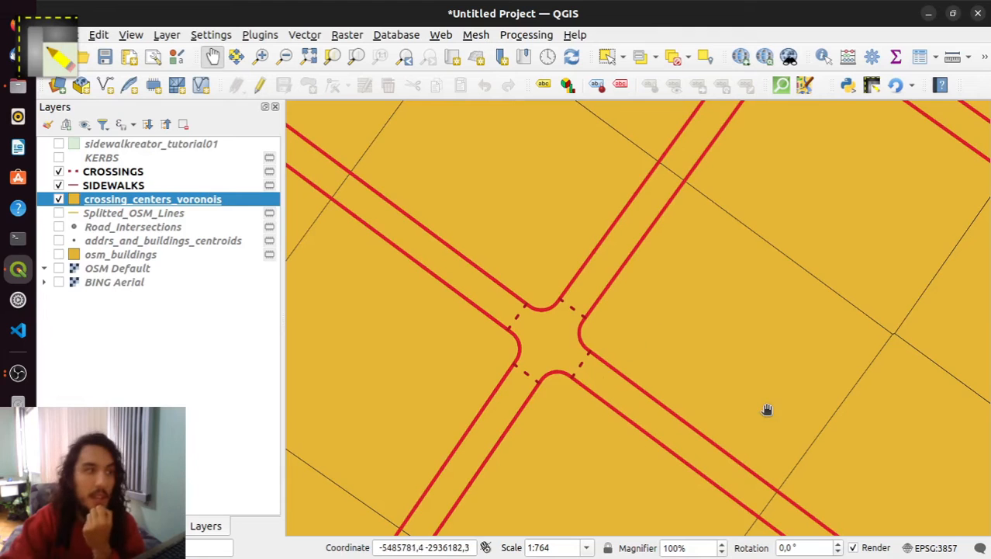
scroll(765, 409, "down", 2)
left_click_drag(660, 401, 714, 460)
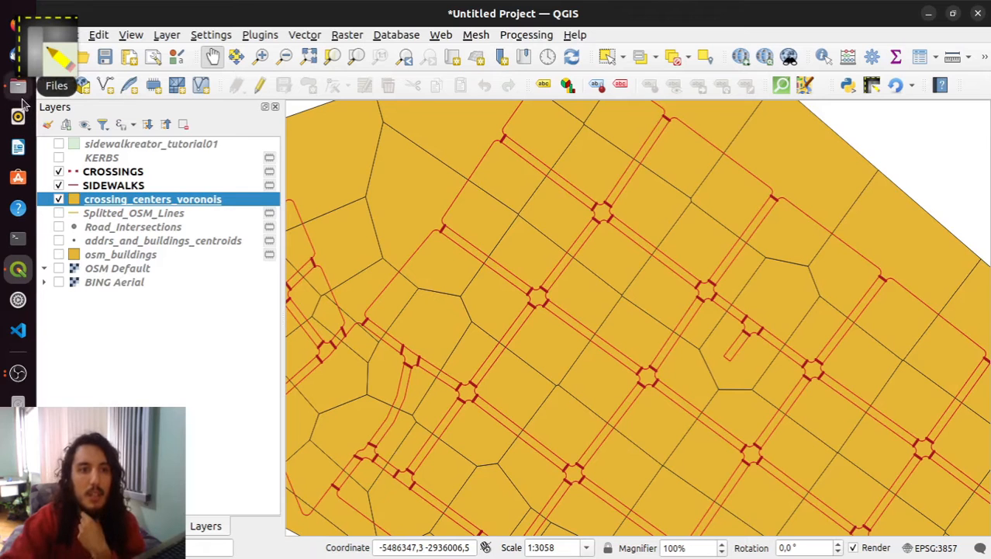
Hide the crossing_centers_voronois layer, then add inner_crossings.geojson from auxiliary_files as a layer beneath SIDEWALKS.
left_click(19, 92)
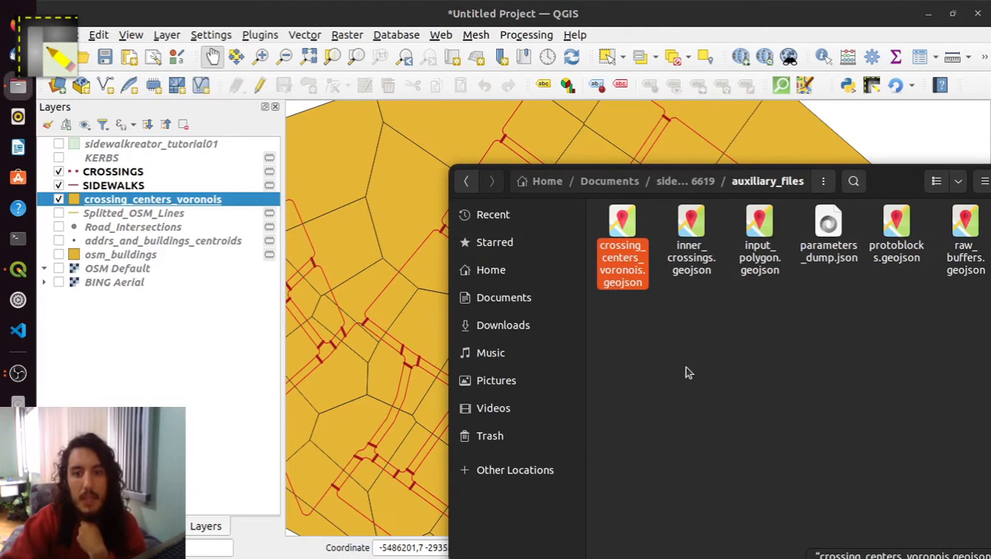
left_click(699, 333)
left_click(688, 256)
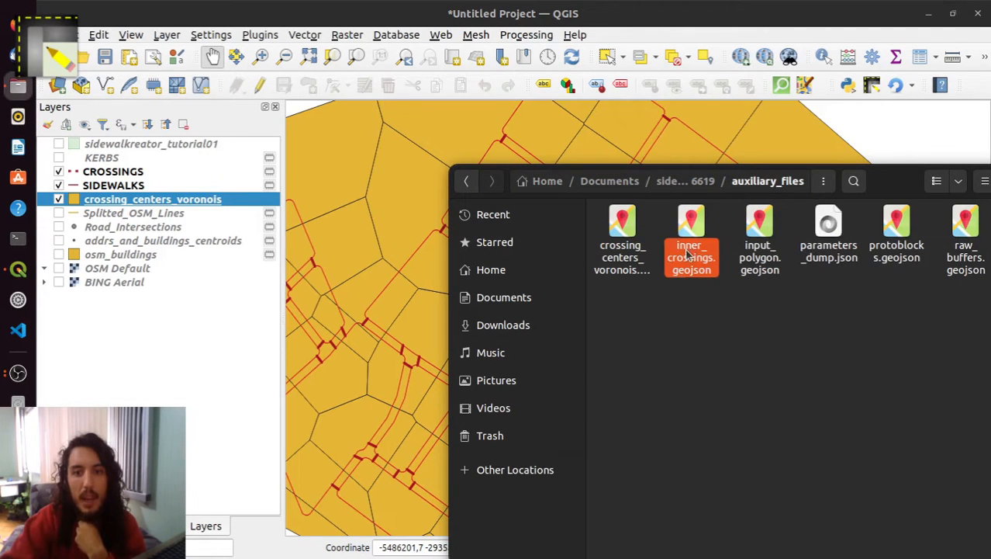
left_click(60, 198)
left_click(59, 199)
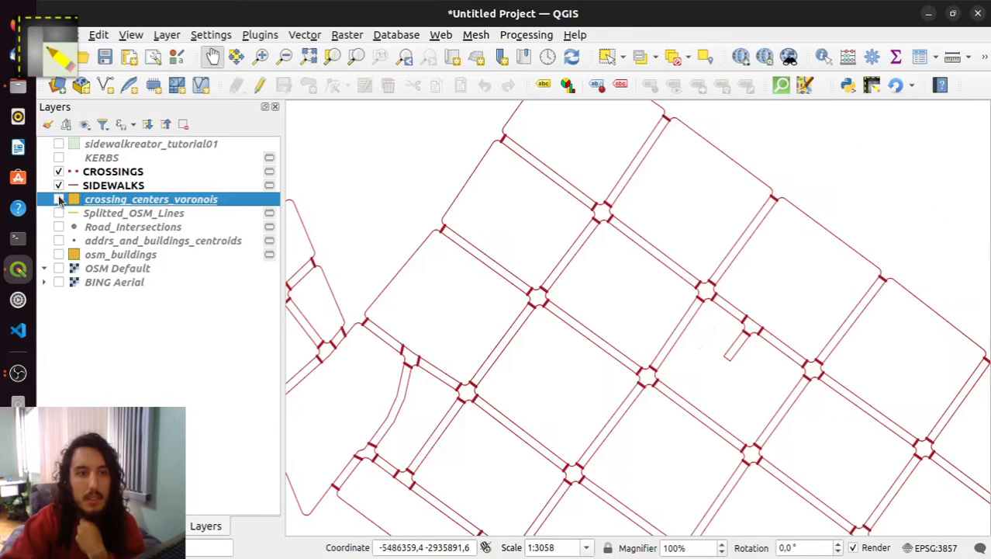
left_click(18, 85)
left_click_drag(669, 214, 387, 196)
left_click_drag(407, 248, 343, 199)
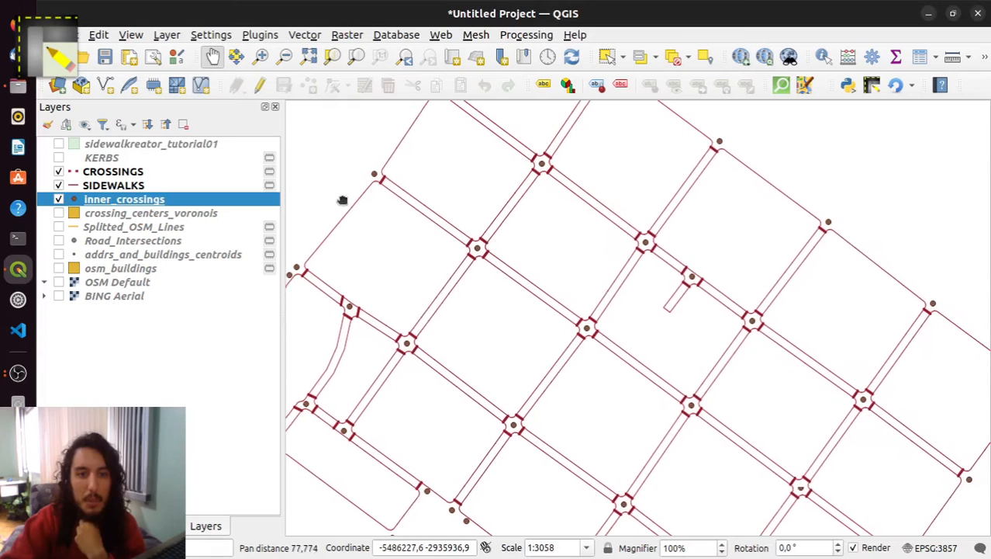
scroll(580, 278, "down", 3)
scroll(586, 287, "up", 5)
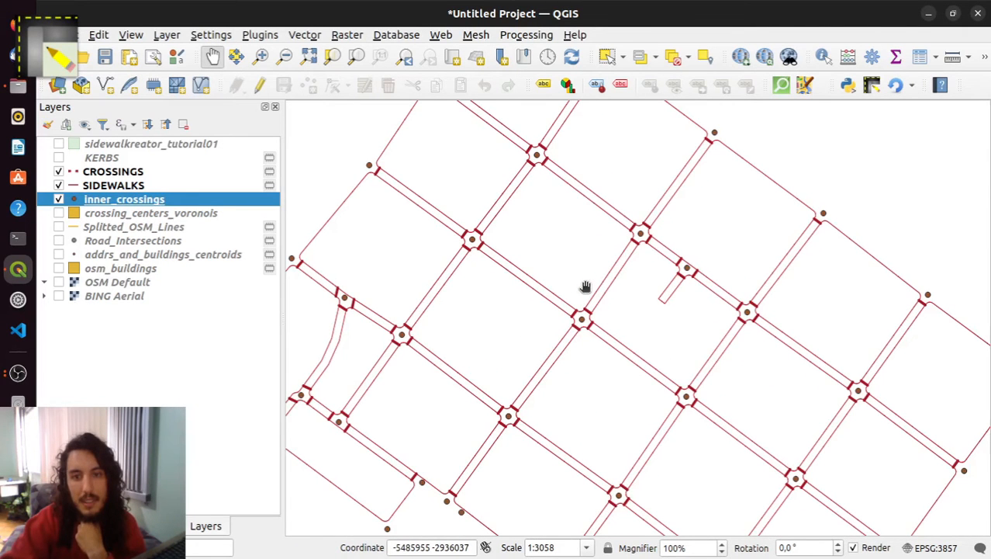
Add input_polygon.geojson from auxiliary_files as a layer, view its full extent, and hide it.
left_click(18, 86)
left_click(759, 233)
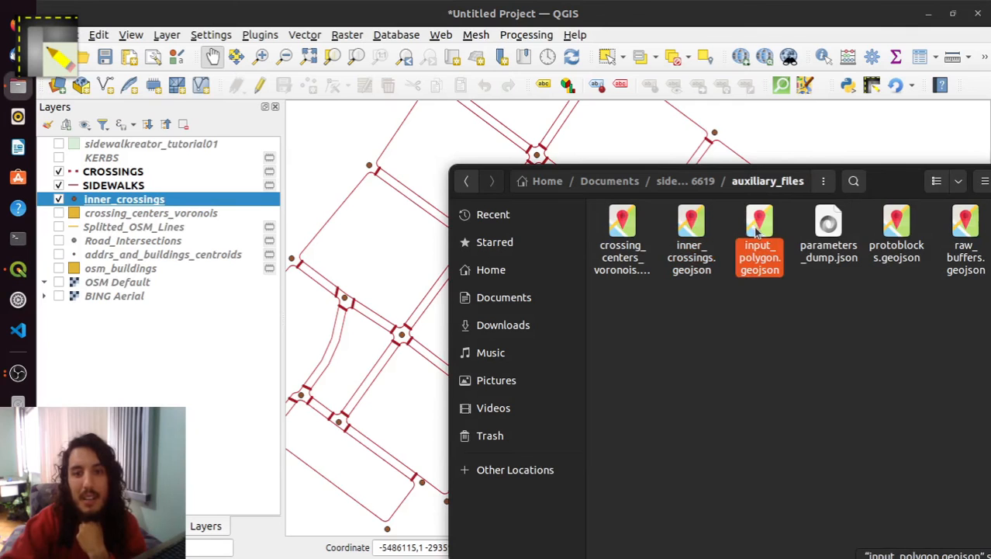
left_click_drag(759, 233, 419, 180)
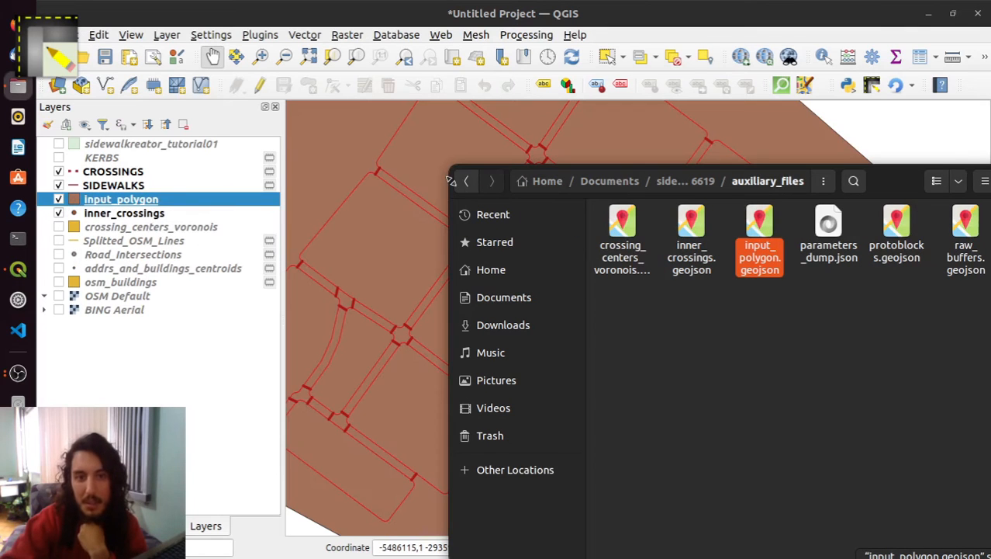
left_click_drag(879, 185, 659, 345)
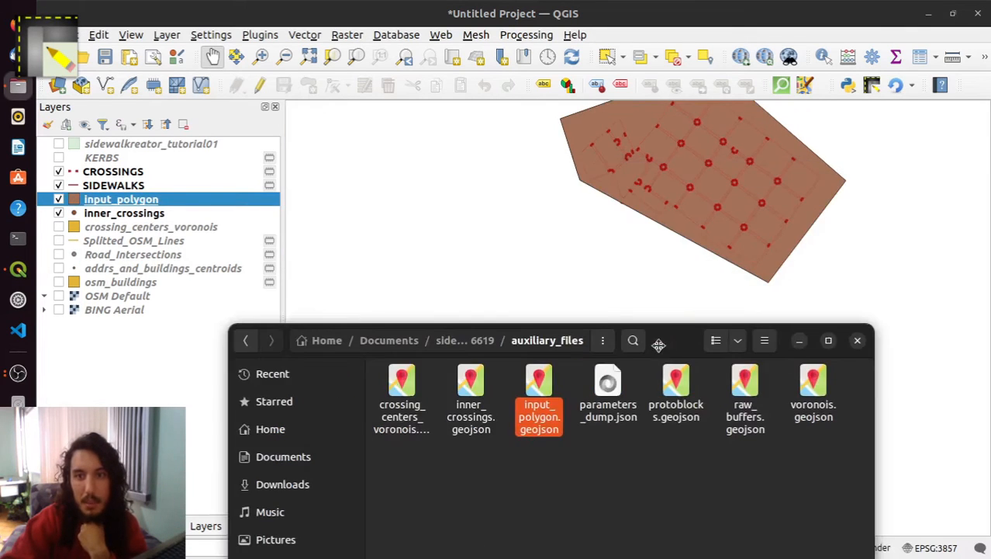
left_click_drag(691, 246, 555, 329)
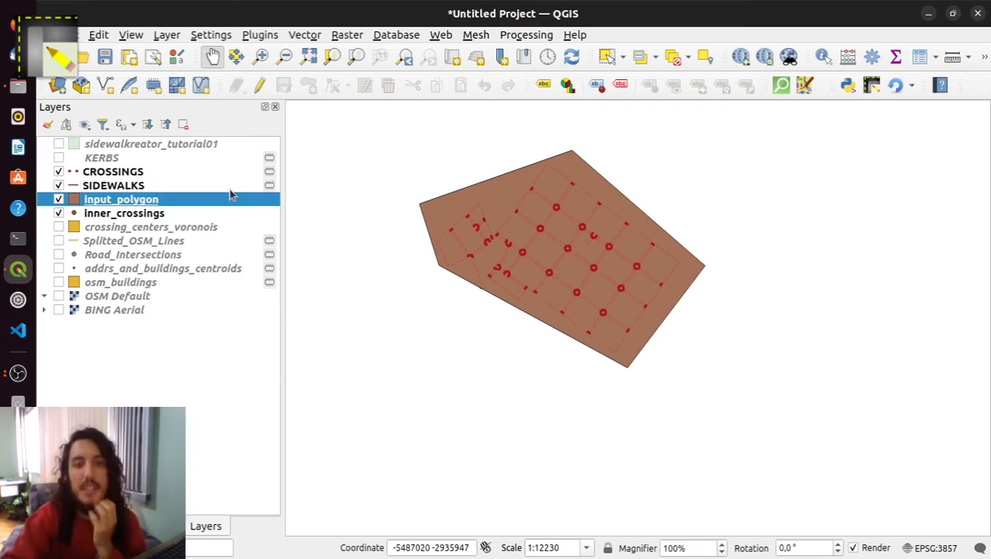
left_click(18, 86)
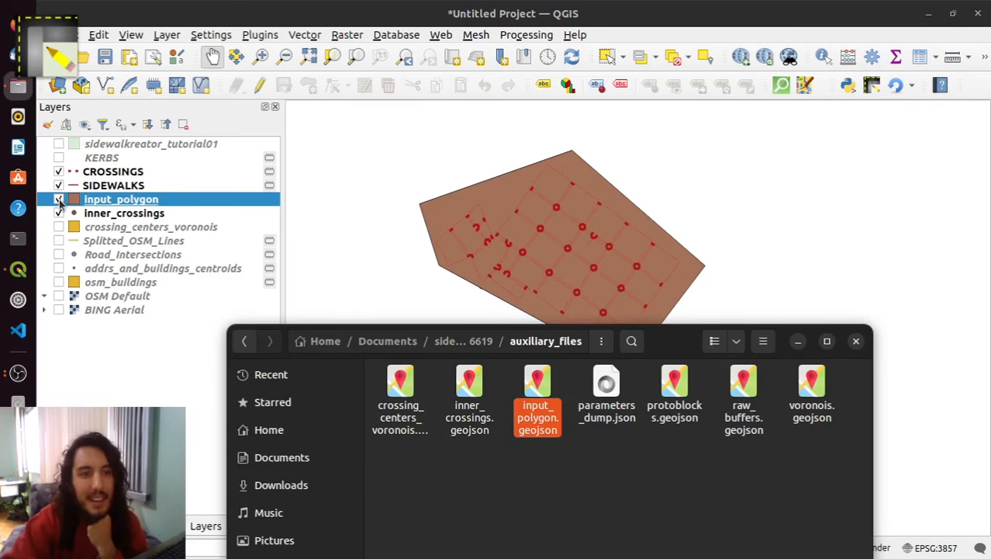
left_click(59, 200)
Open parameters_dump.json from auxiliary_files in the text editor, review the stored processing parameters, and close it.
left_click(17, 86)
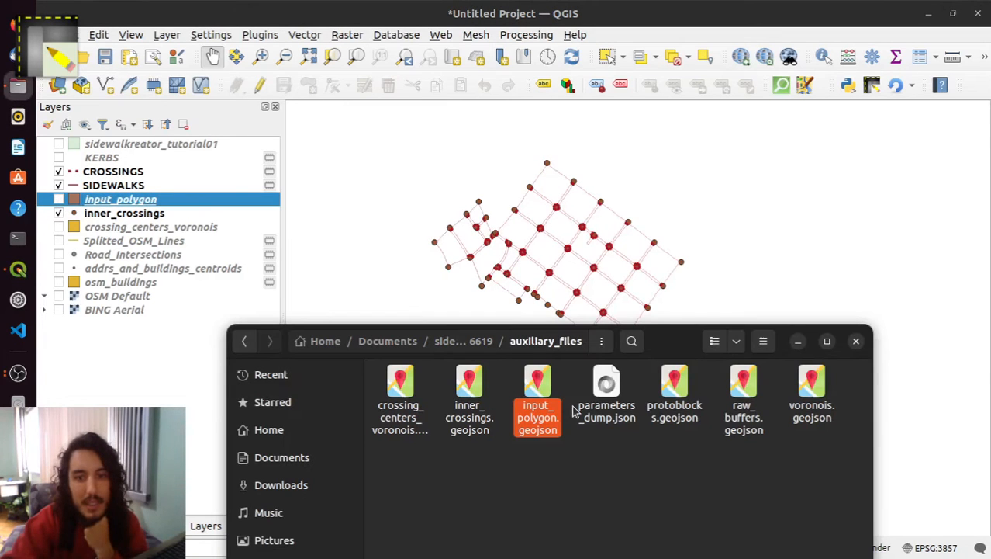
left_click(675, 380)
left_click(607, 384)
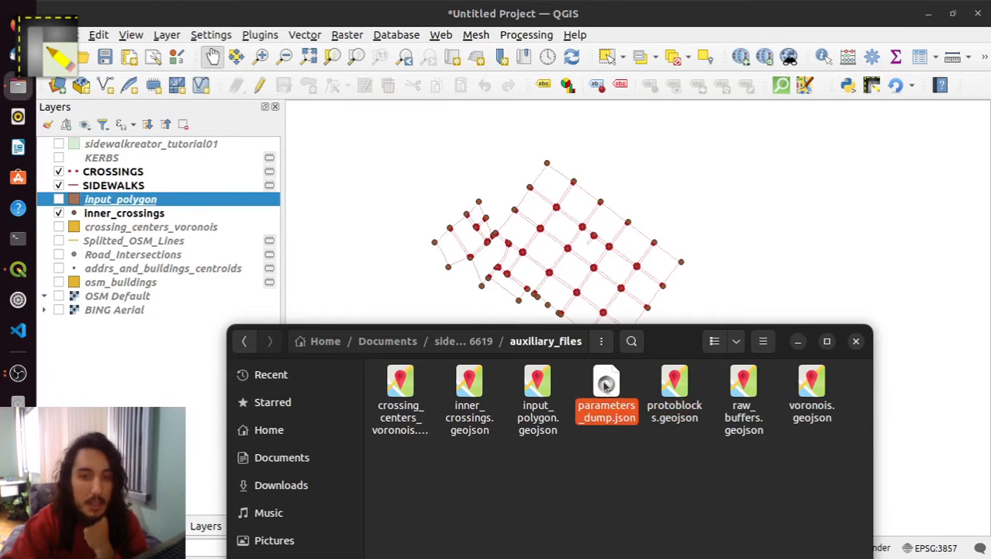
right_click(606, 384)
left_click(666, 175)
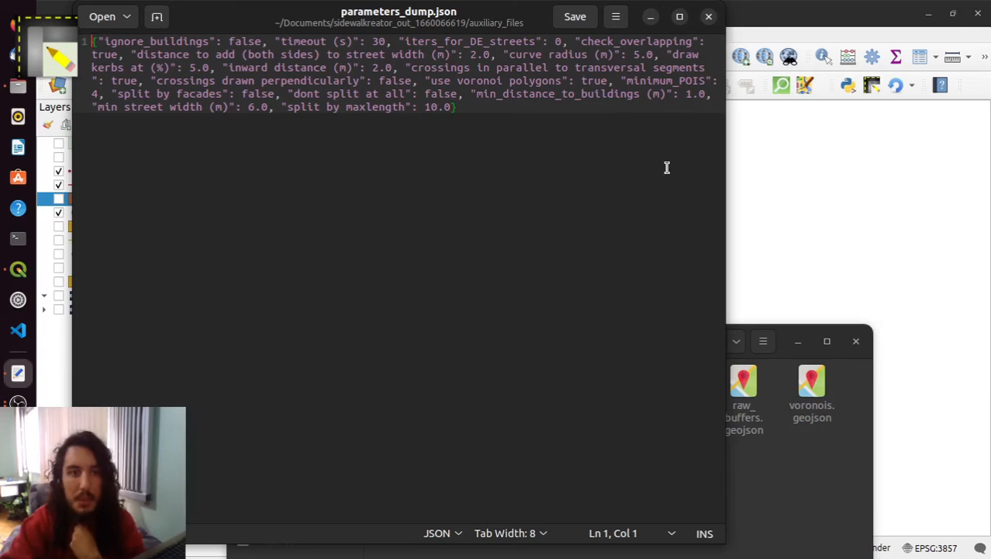
left_click(559, 108)
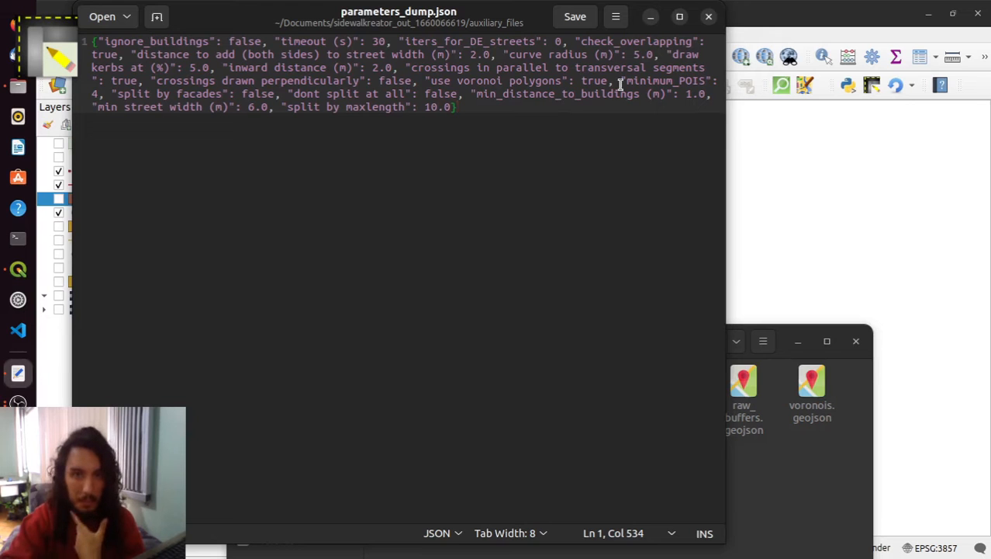
left_click(709, 17)
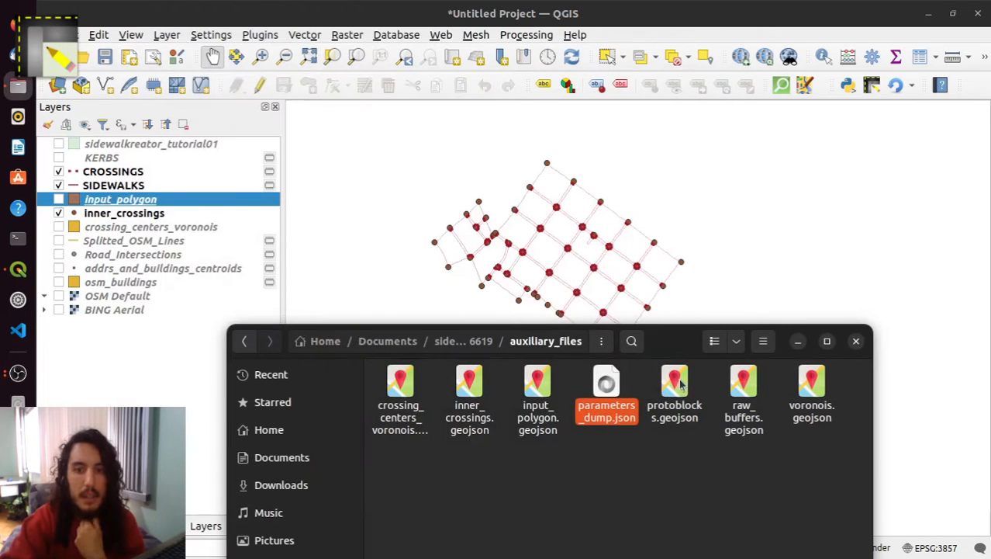
Add protoblocks.geojson from auxiliary_files to the QGIS project as a layer beneath SIDEWALKS.
left_click_drag(677, 357, 698, 380)
scroll(614, 296, "up", 3)
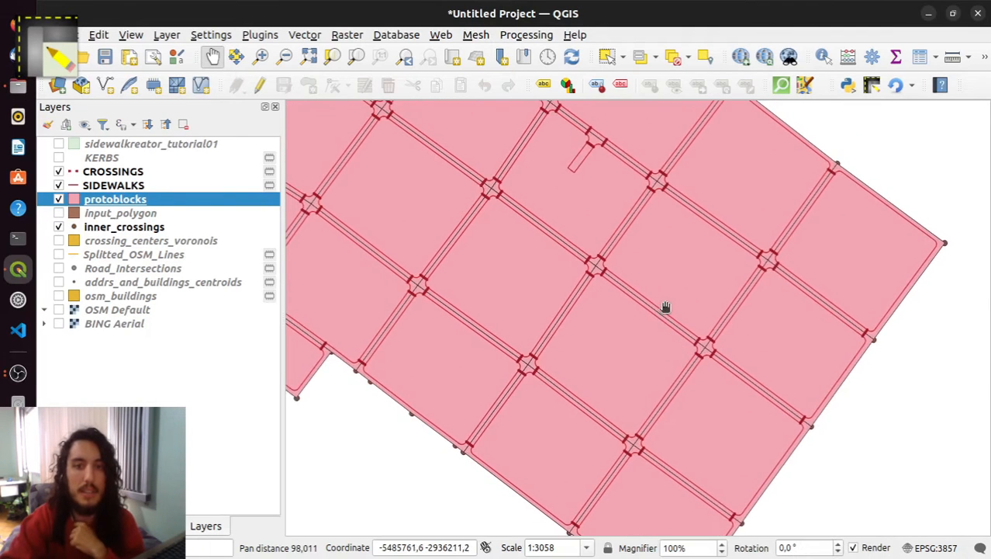
left_click_drag(665, 307, 742, 417)
scroll(460, 352, "up", 1)
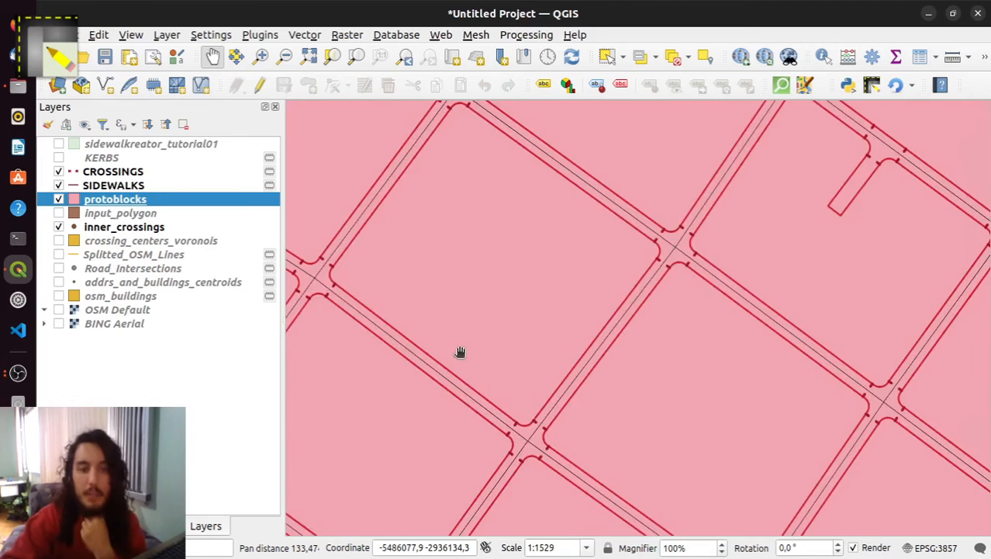
Examine how the protoblocks polygons relate to the sidewalks and street axes across the neighbourhood.
left_click_drag(460, 351, 588, 344)
scroll(588, 344, "down", 1)
scroll(588, 344, "down", 1)
scroll(588, 344, "up", 1)
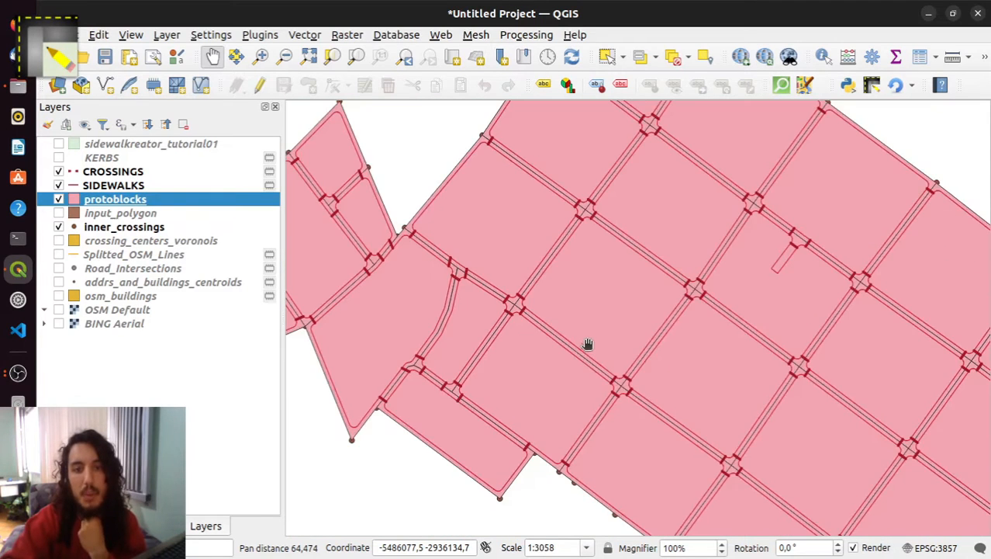
left_click_drag(683, 380, 573, 300)
left_click_drag(694, 373, 664, 371)
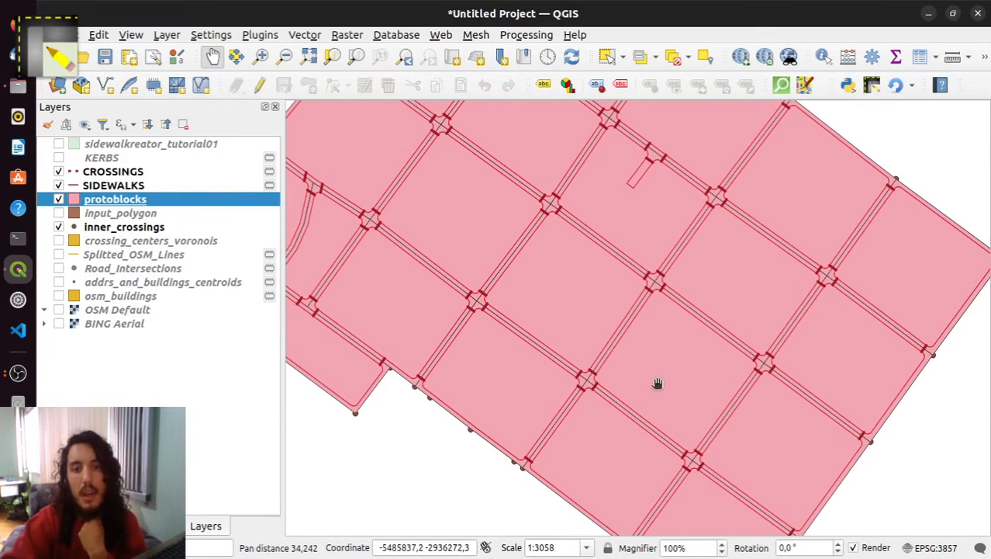
scroll(552, 224, "up", 1)
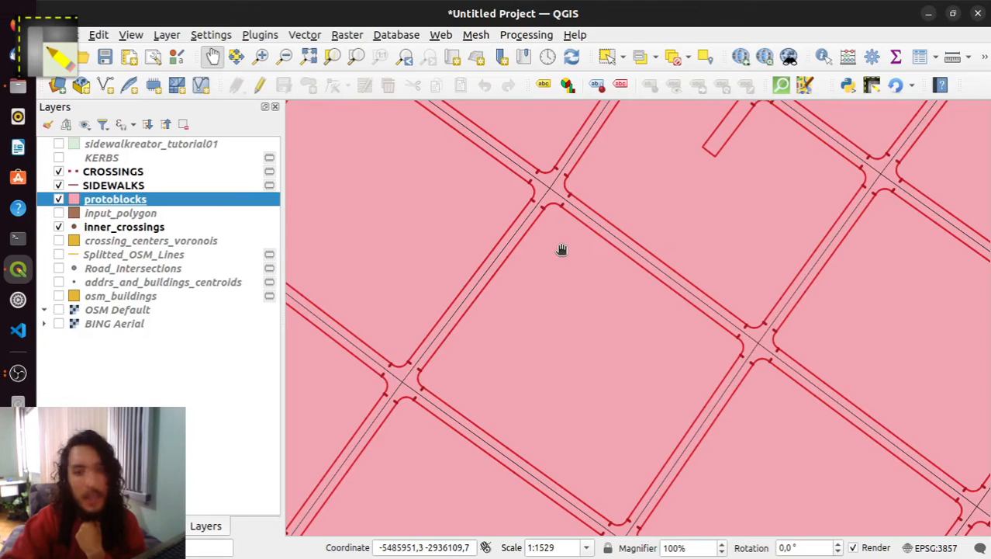
left_click_drag(574, 323, 634, 277)
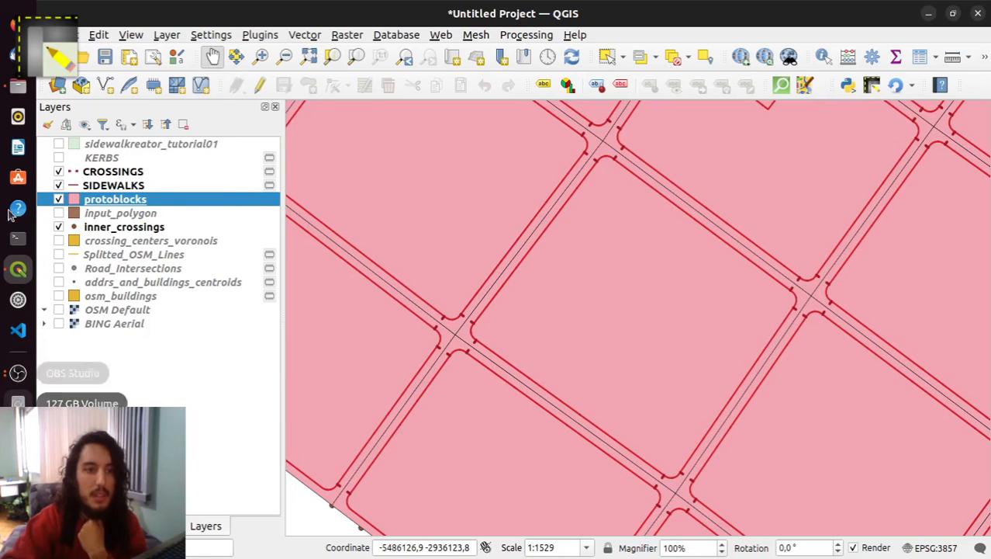
Add raw_buffers.geojson from auxiliary_files as a layer and inspect the street buffers against the sidewalks.
left_click(17, 89)
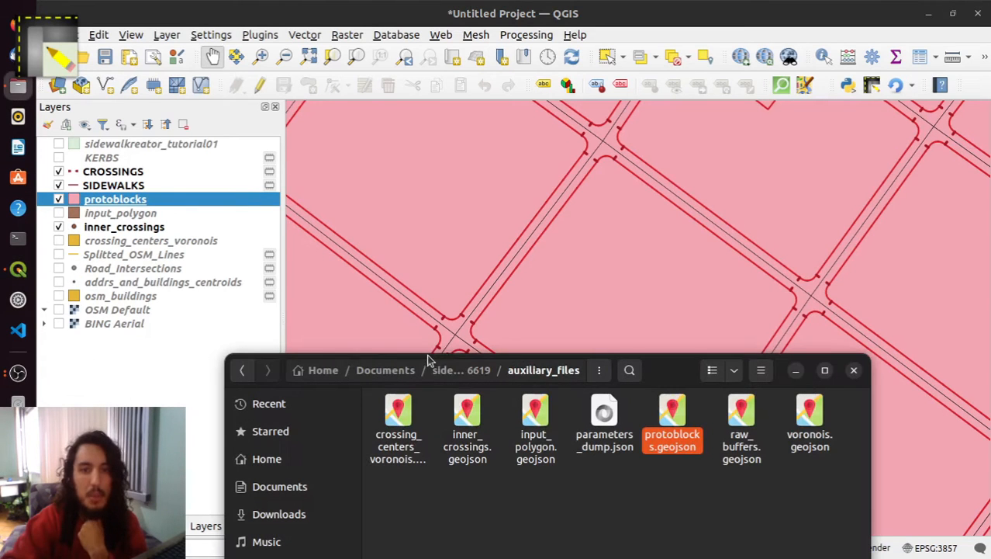
left_click_drag(741, 419, 699, 251)
scroll(698, 245, "down", 2)
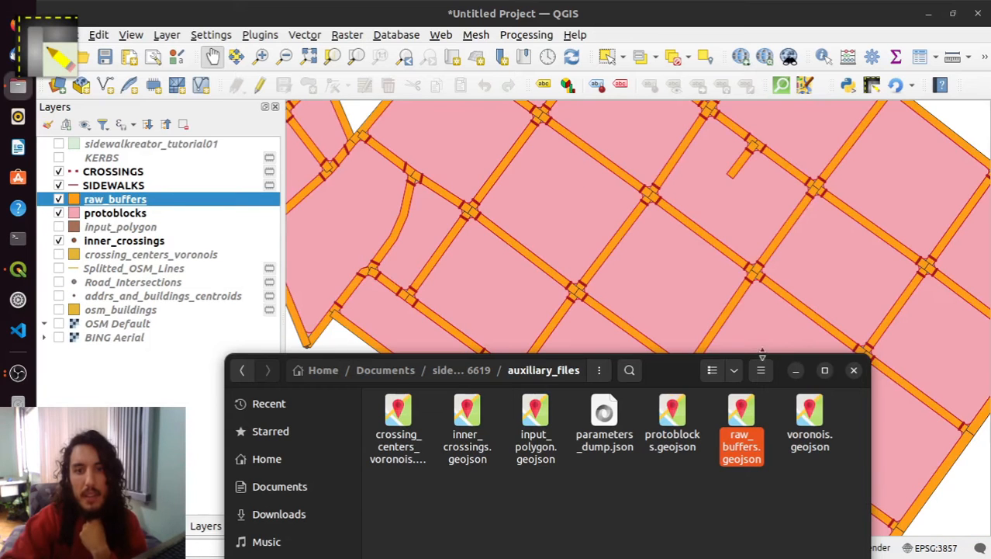
left_click(795, 370)
scroll(742, 354, "up", 2)
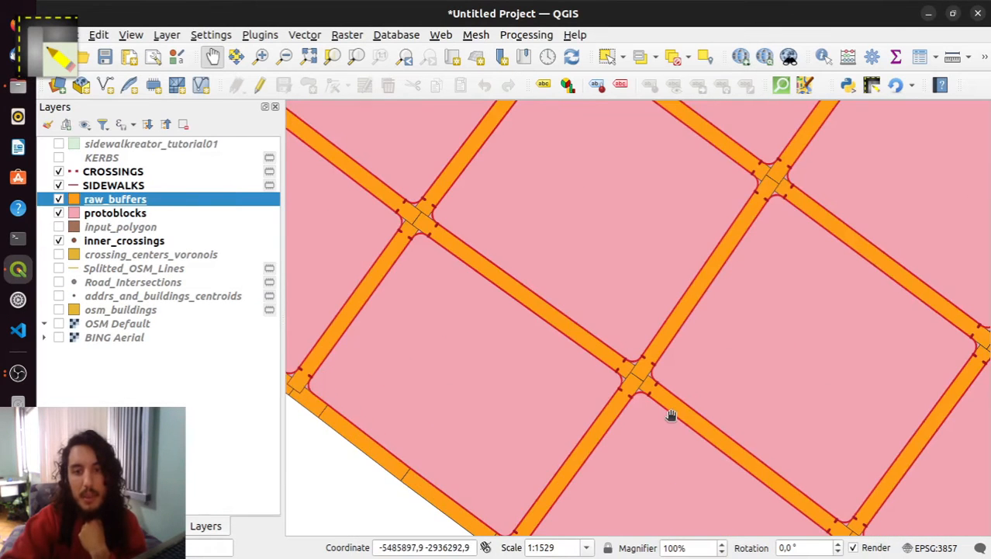
left_click_drag(735, 376, 657, 229)
scroll(660, 230, "down", 1)
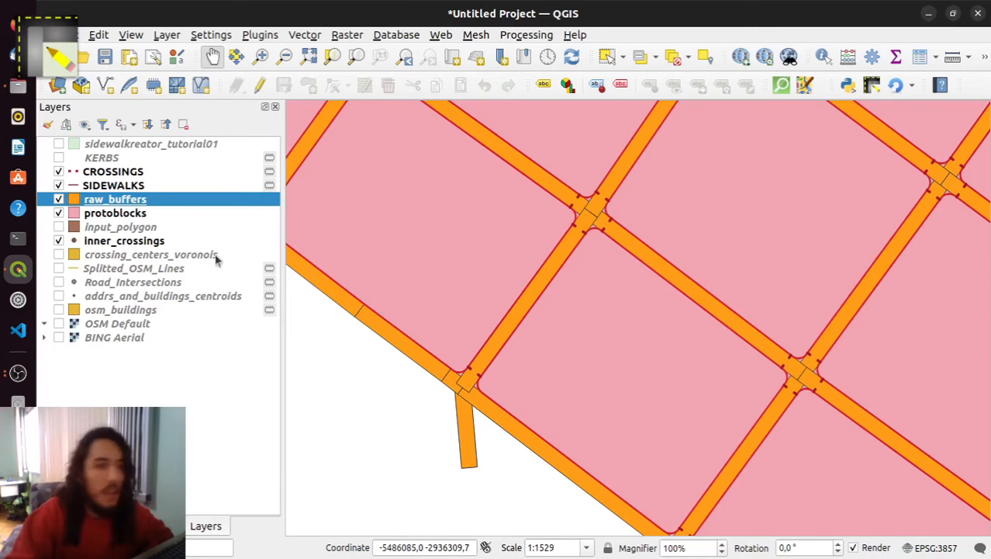
left_click(137, 241)
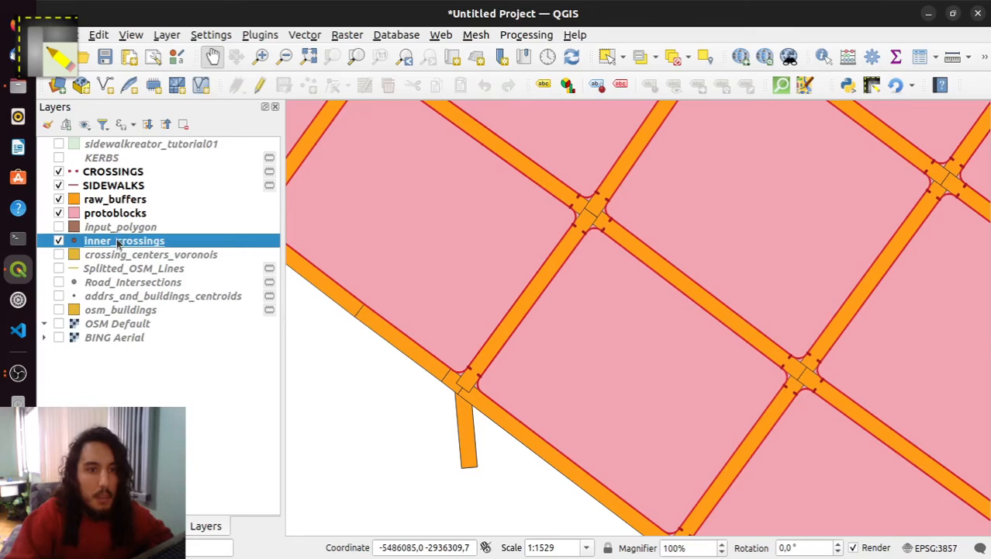
double_click(144, 240)
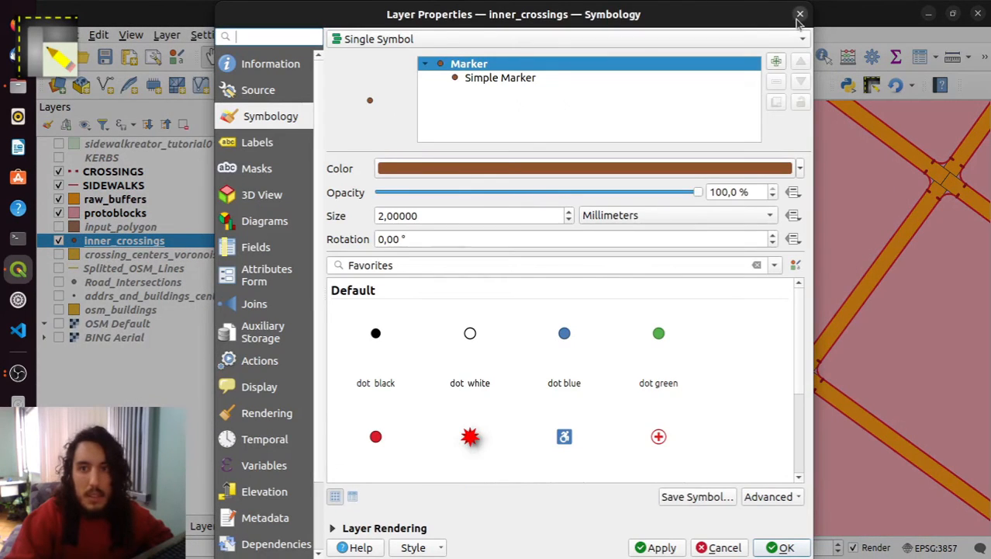
left_click(799, 11)
Show the Road_Intersections layer and move it above CROSSINGS in the layer order.
left_click(59, 282)
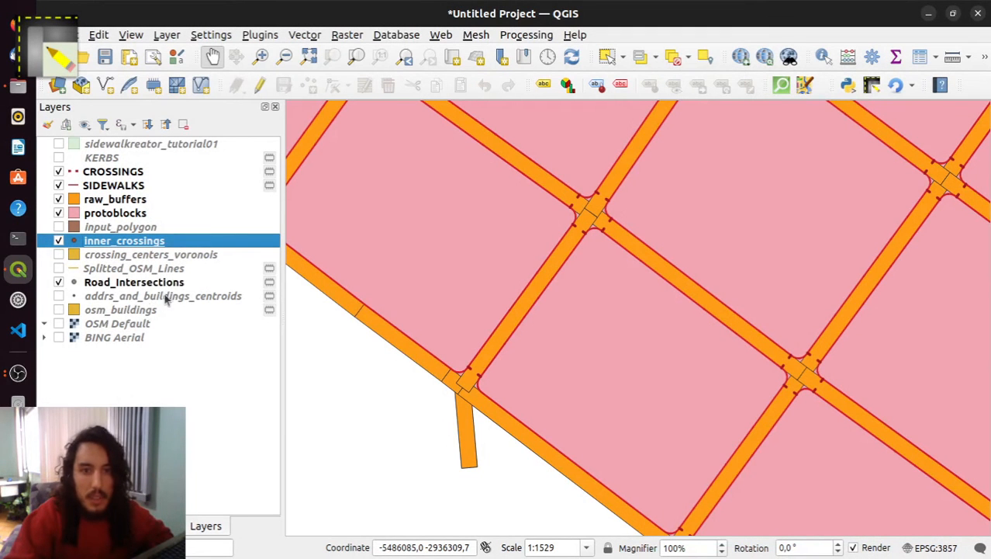
left_click(144, 284)
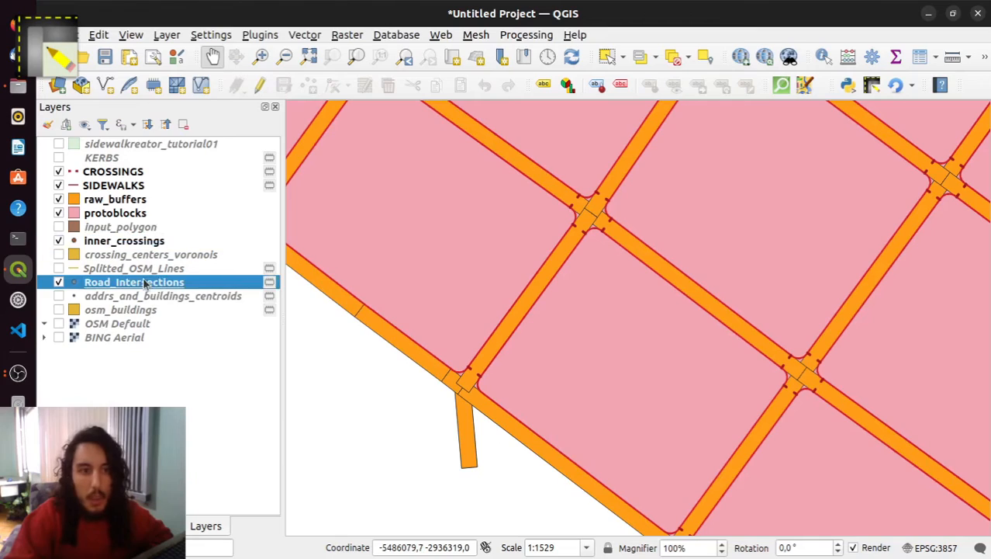
double_click(134, 281)
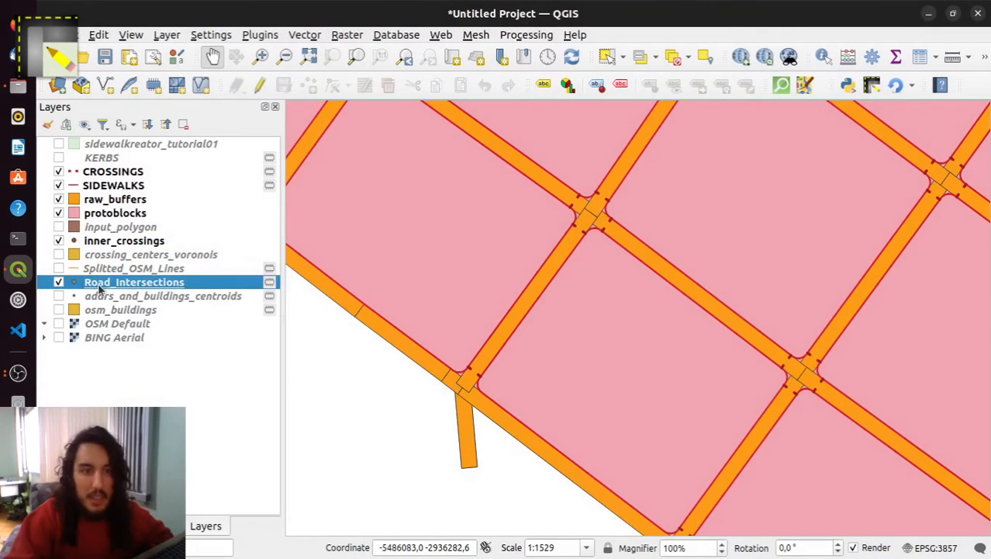
left_click_drag(100, 284, 145, 171)
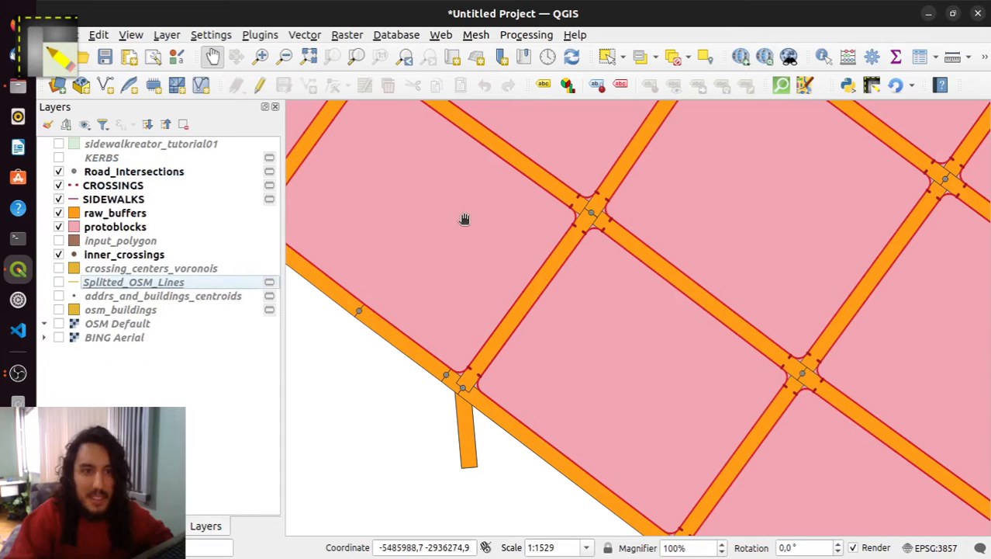
Inspect the road intersection points against the raw buffers, crossings and sidewalk corners at the junctions.
left_click_drag(670, 262, 625, 196)
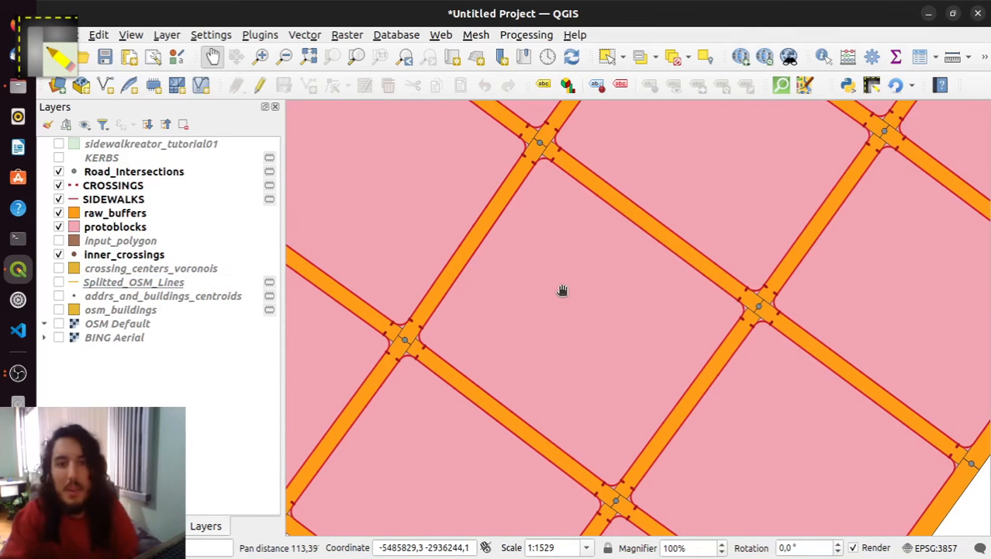
left_click_drag(630, 304, 659, 337)
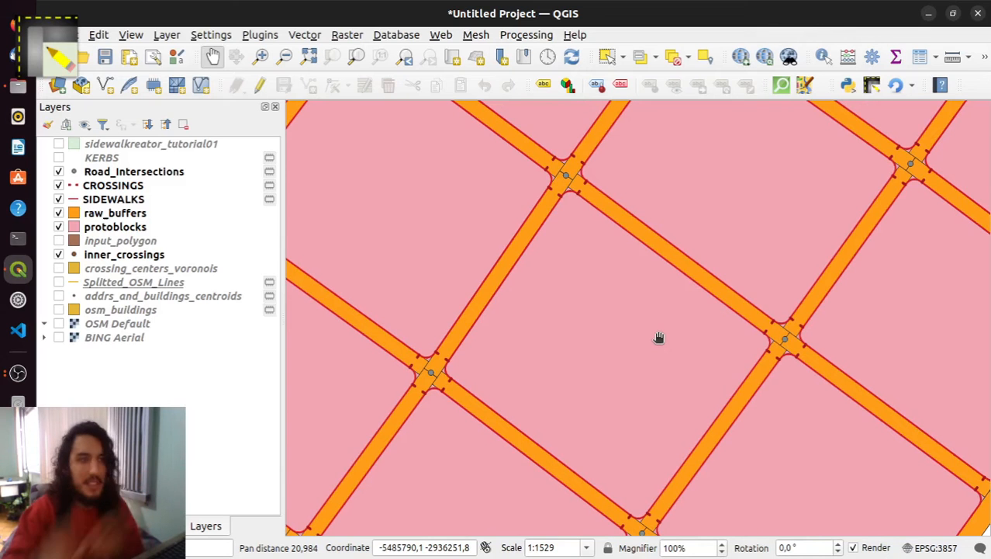
scroll(565, 181, "up", 2)
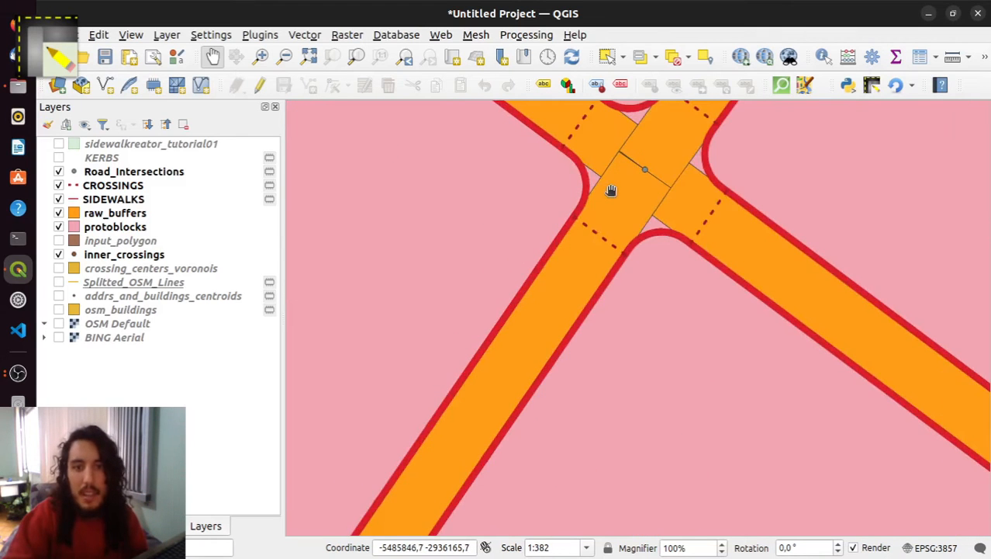
scroll(618, 192, "down", 2)
left_click_drag(618, 192, 639, 369)
scroll(639, 370, "down", 2)
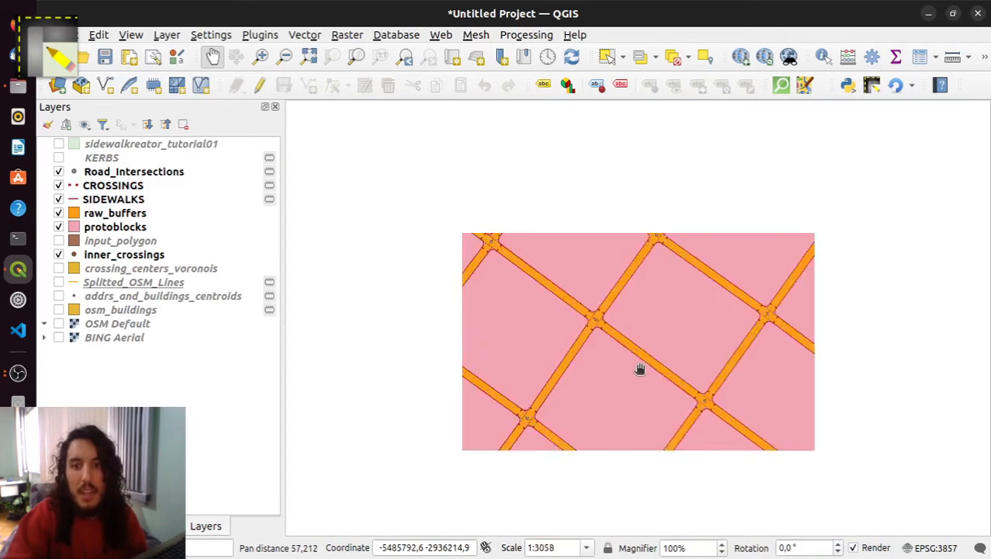
Add voronois.geojson from the auxiliary_files folder to the QGIS project as a layer.
scroll(578, 313, "up", 2)
left_click_drag(492, 215, 575, 303)
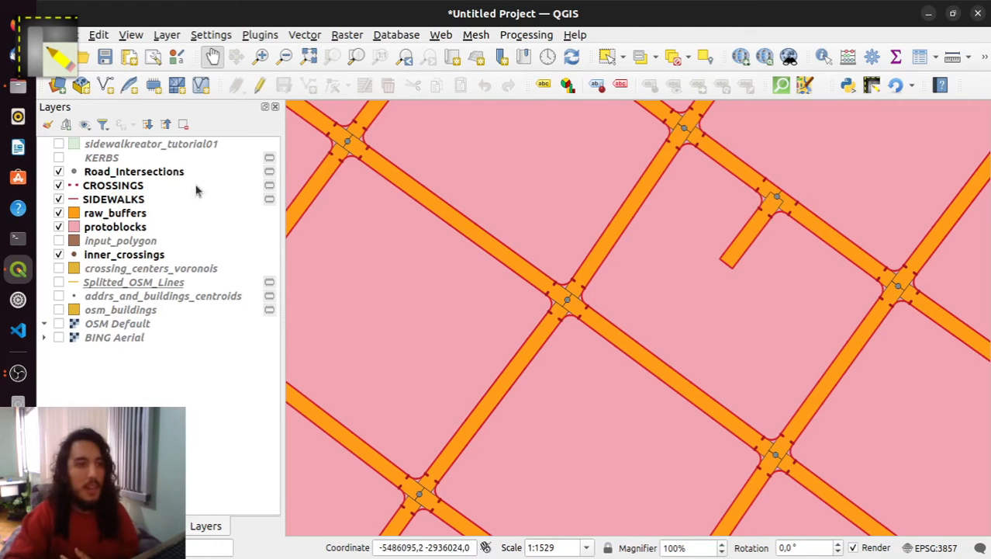
left_click(16, 97)
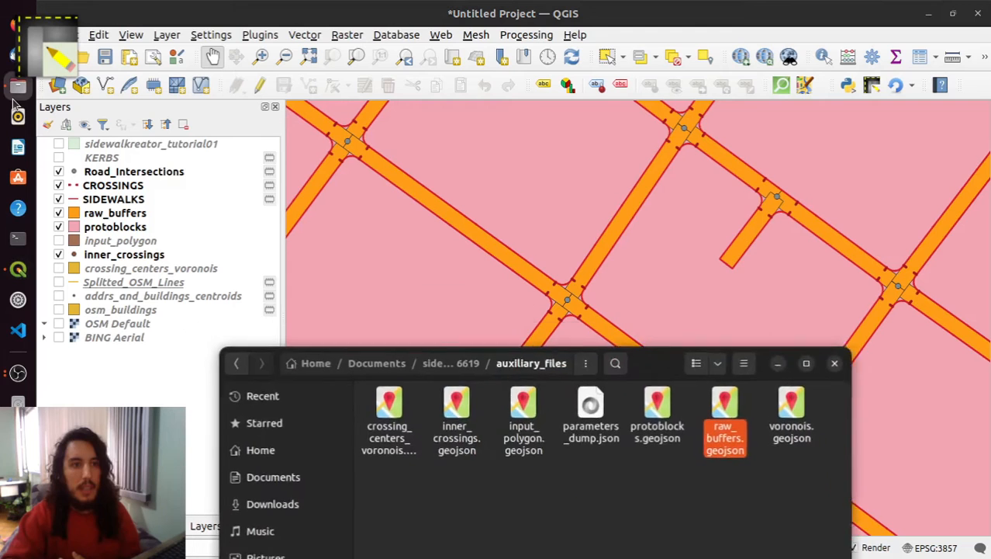
left_click(810, 415)
left_click_drag(738, 299, 741, 306)
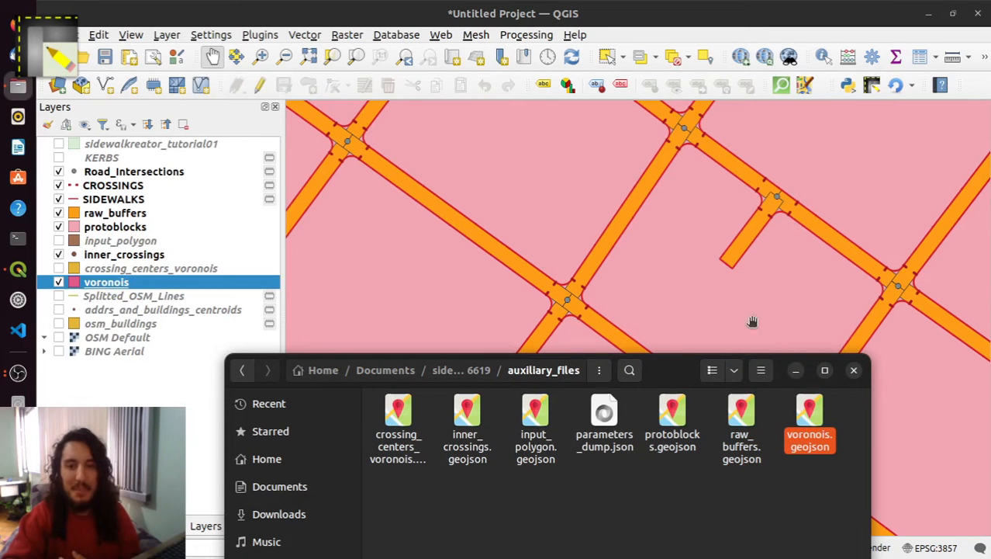
Move the voronois layer above Road_Intersections and SIDEWALKS above voronois, and inspect the Voronoi cells against the sidewalks.
left_click_drag(89, 287, 132, 164)
scroll(531, 288, "down", 2)
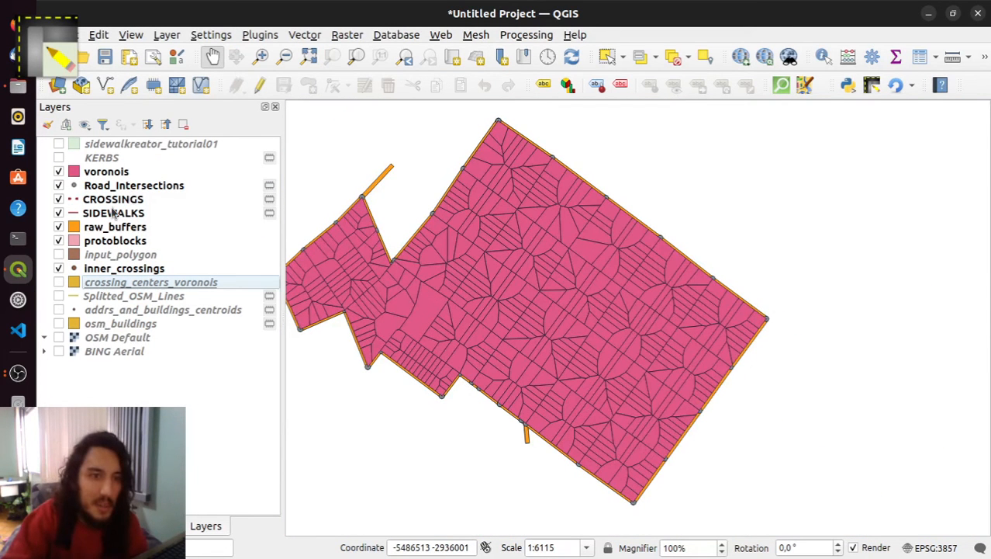
left_click_drag(115, 212, 133, 164)
scroll(460, 290, "up", 2)
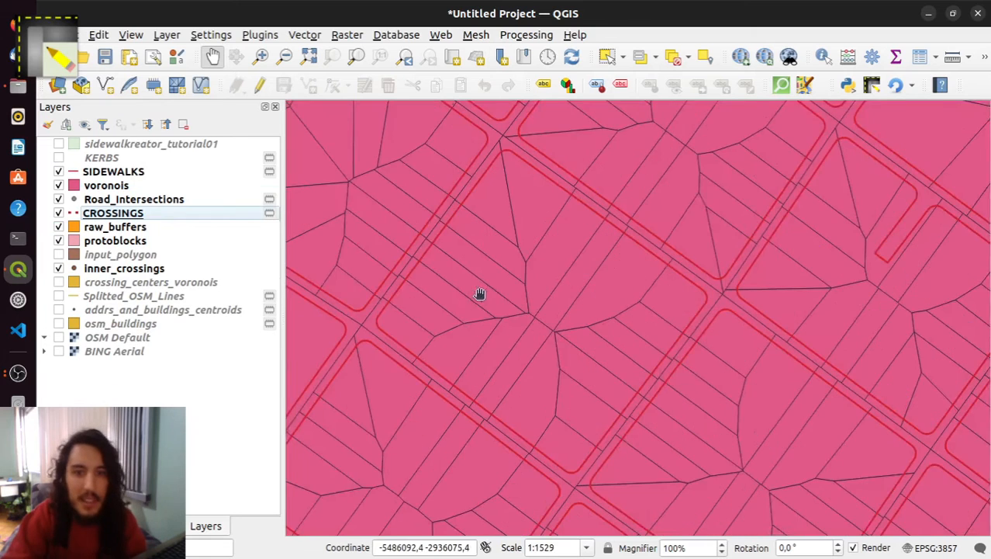
left_click_drag(480, 292, 456, 257)
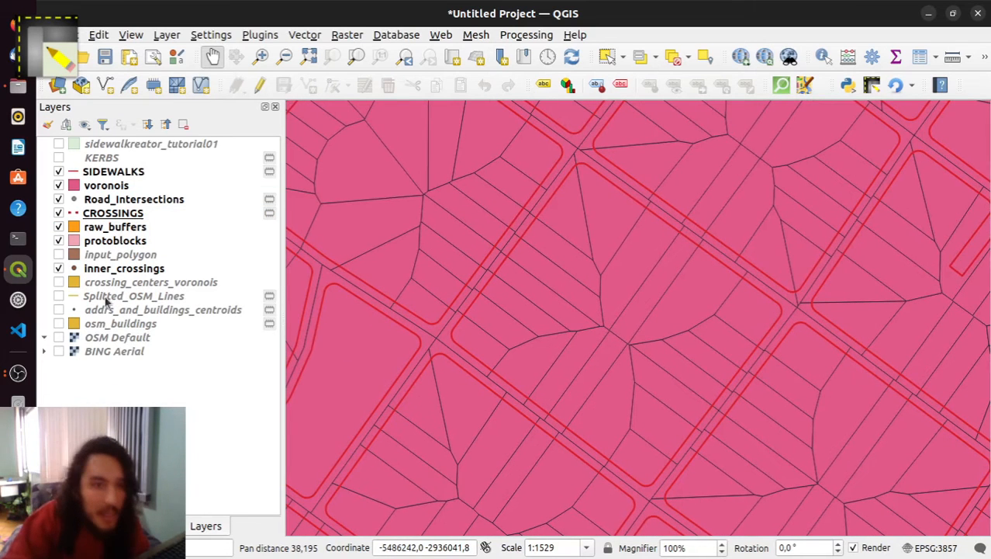
Move the addrs_and_buildings_centroids layer directly above voronois and make it visible.
left_click_drag(105, 309, 161, 181)
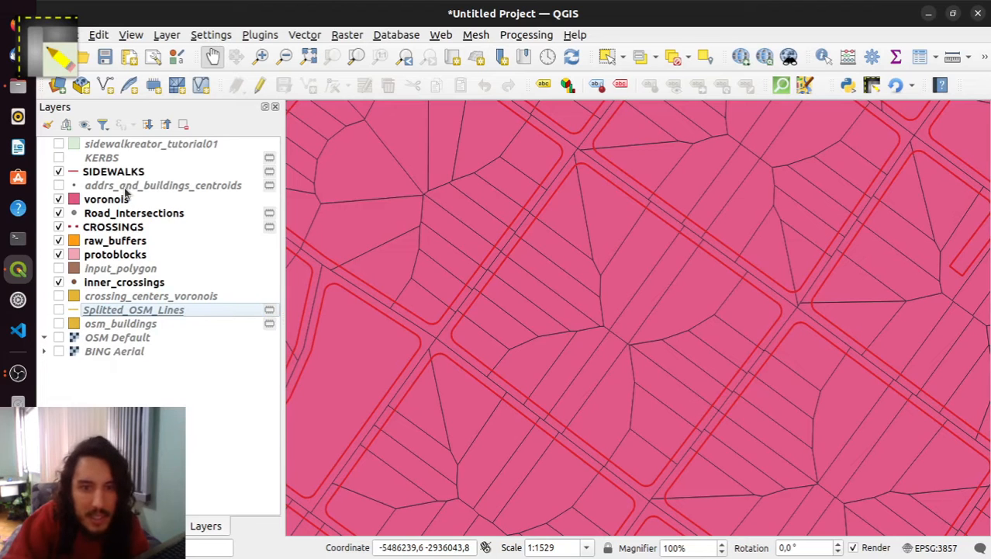
left_click(128, 189)
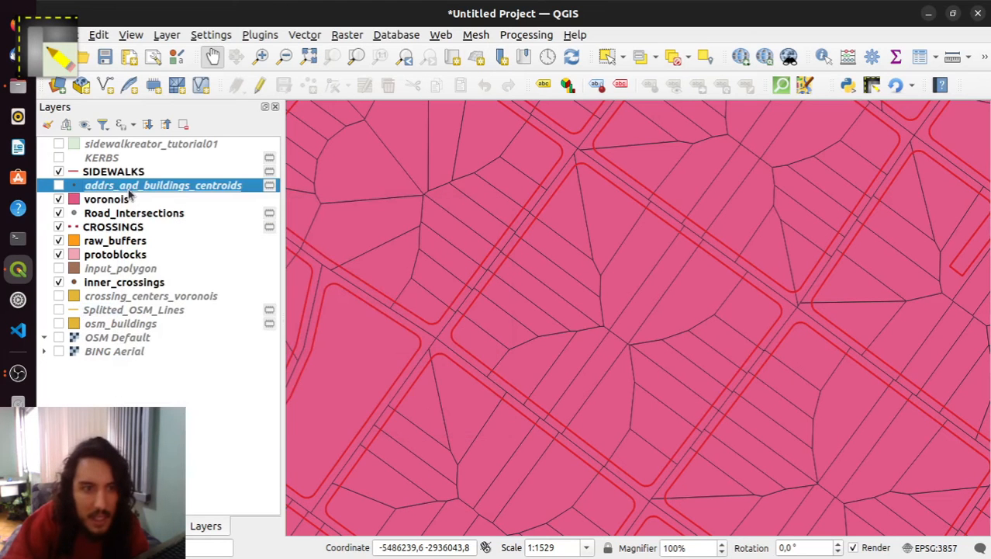
left_click(59, 186)
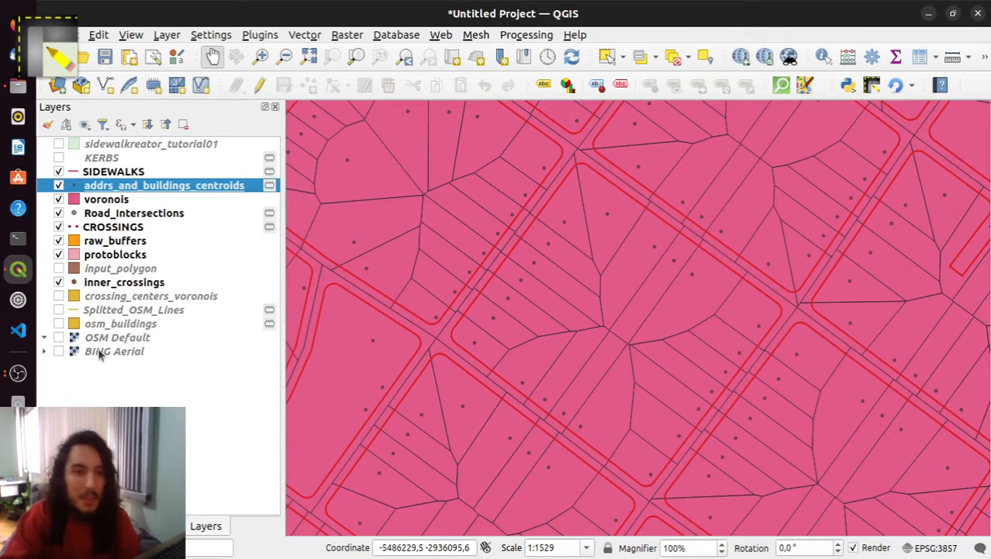
Turn on the BING Aerial imagery layer.
left_click(59, 352)
right_click(76, 351)
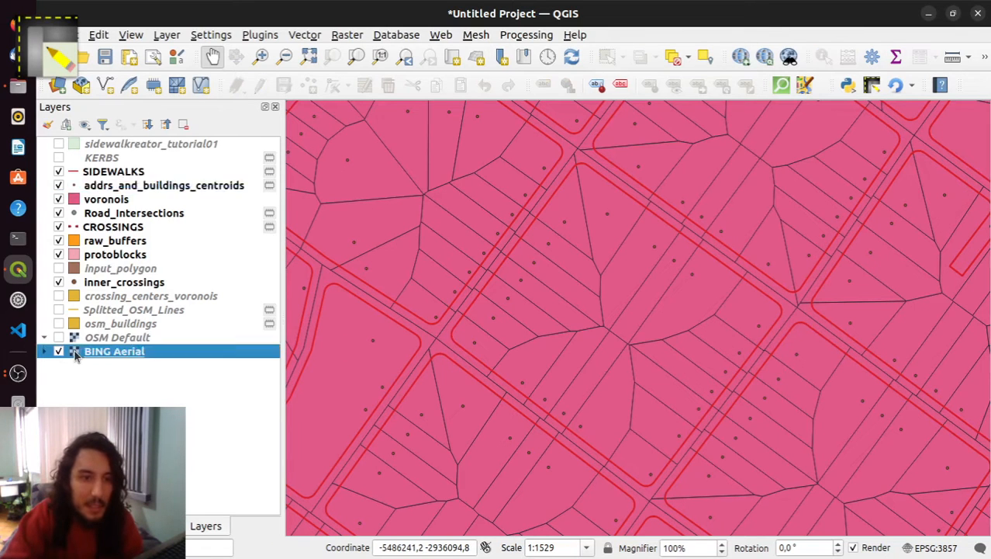
left_click(133, 376)
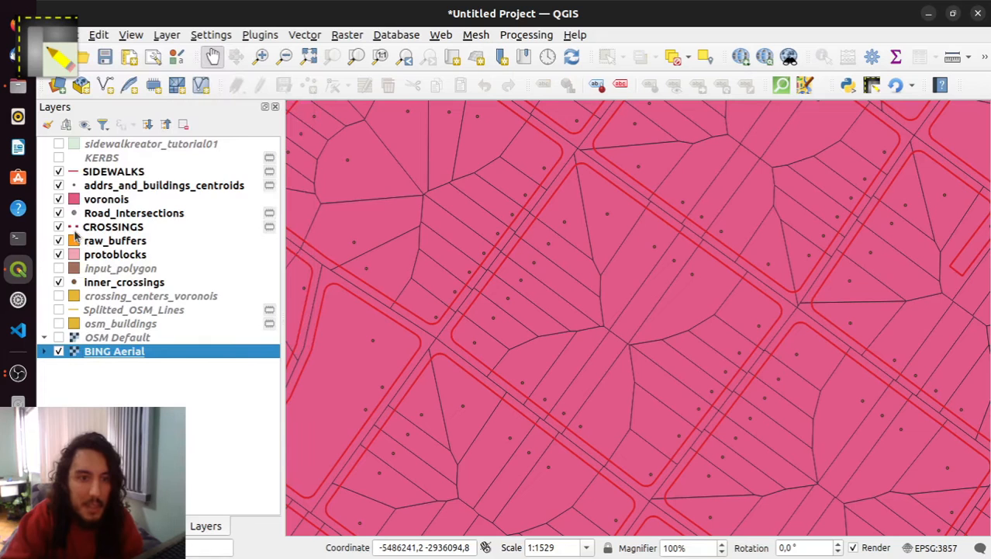
Reduce the voronois layer's fill symbol opacity to 20.4 % in its symbology properties.
right_click(72, 202)
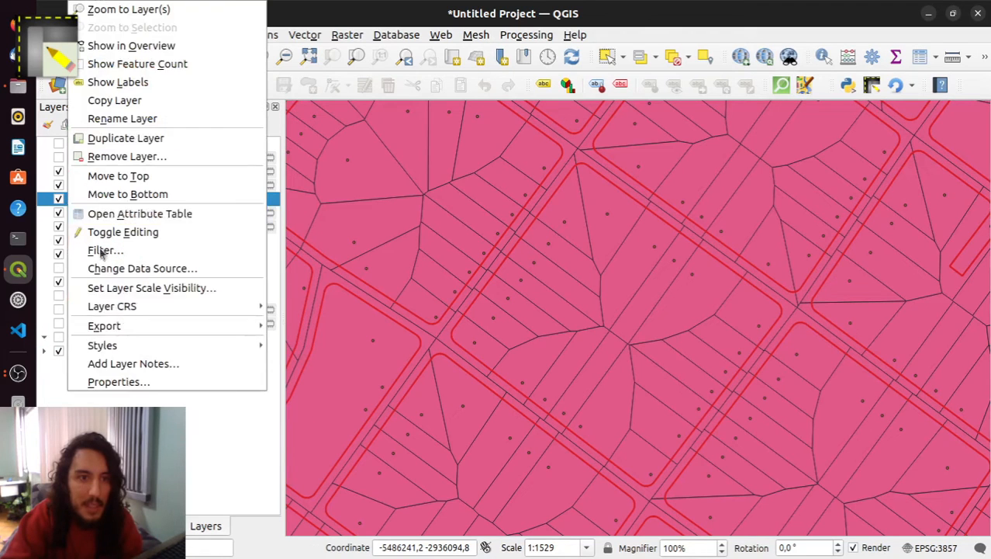
left_click(128, 382)
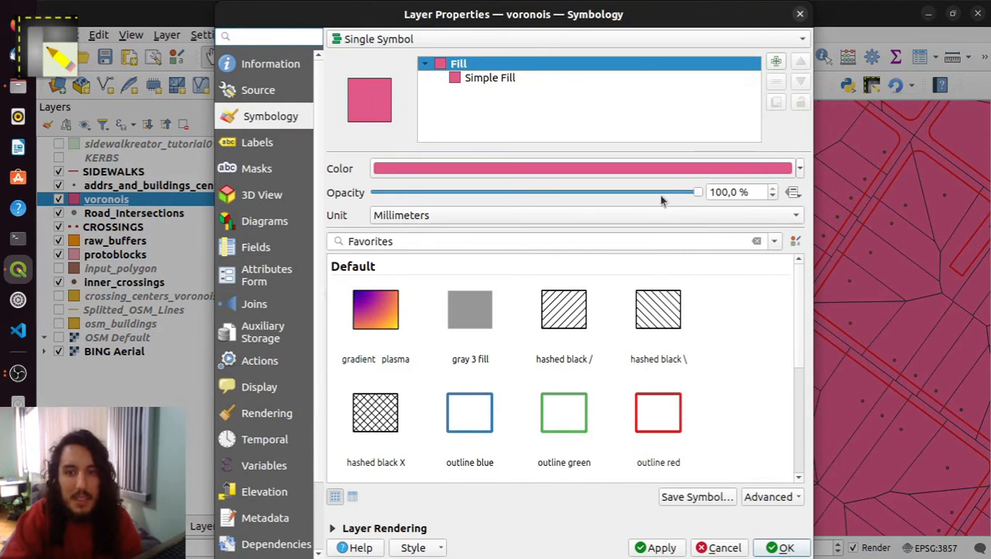
left_click_drag(696, 191, 445, 179)
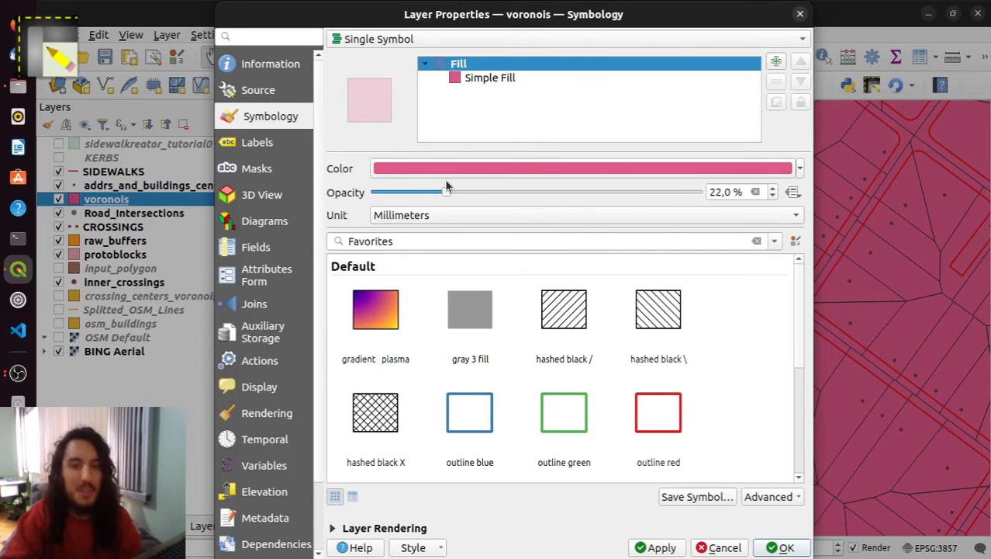
left_click_drag(447, 187, 443, 187)
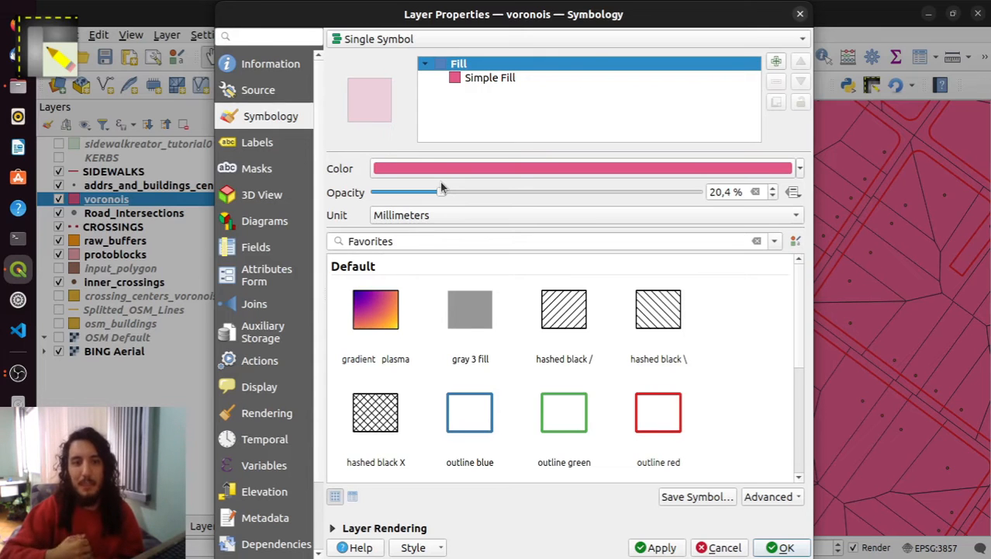
left_click(641, 547)
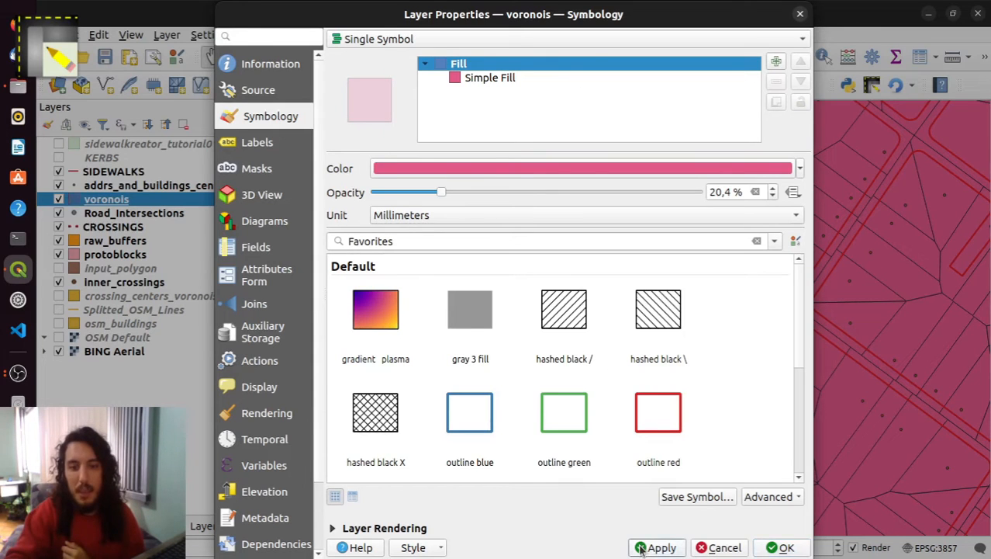
left_click(782, 547)
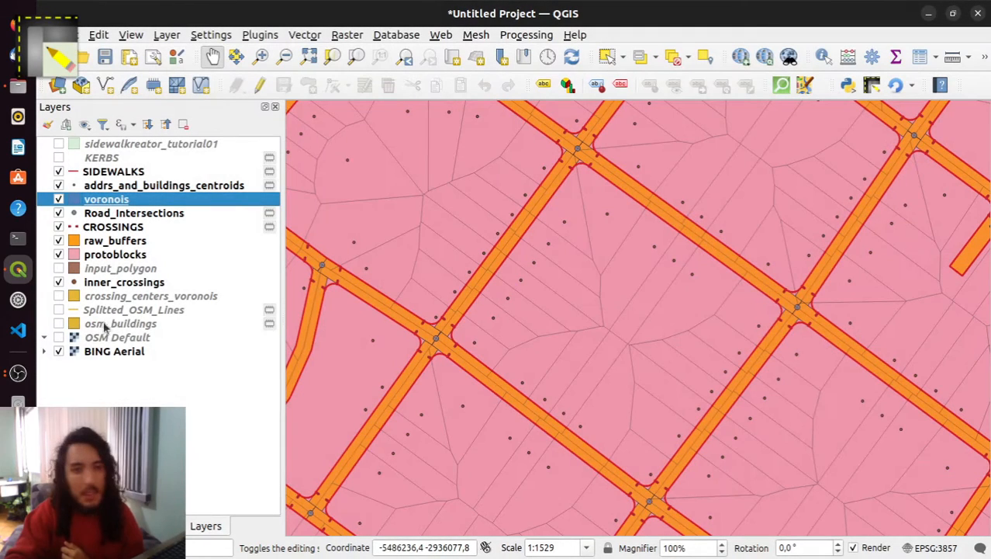
Hide the raw_buffers layer and move BING Aerial directly below voronois in the layer order.
left_click(59, 351)
left_click(76, 355)
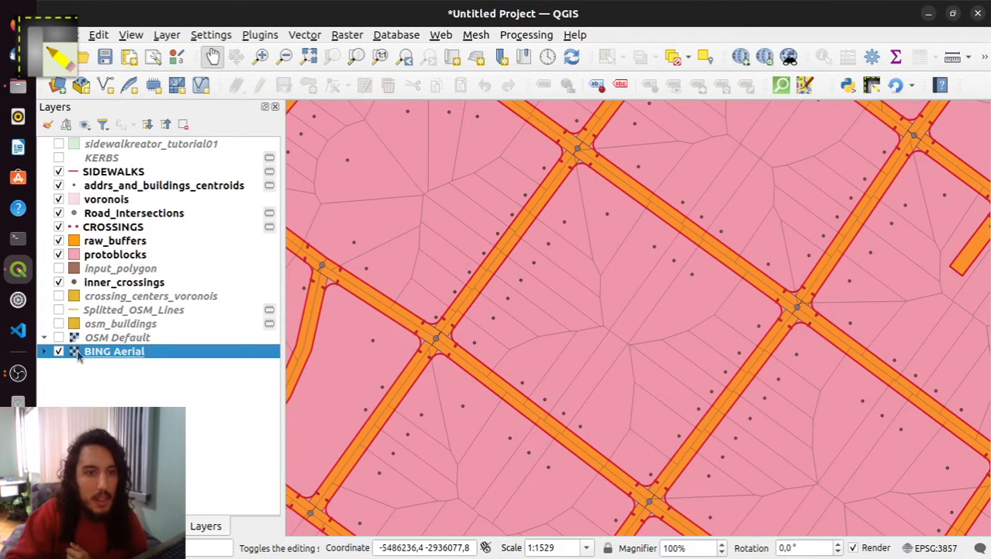
left_click_drag(77, 354, 152, 268)
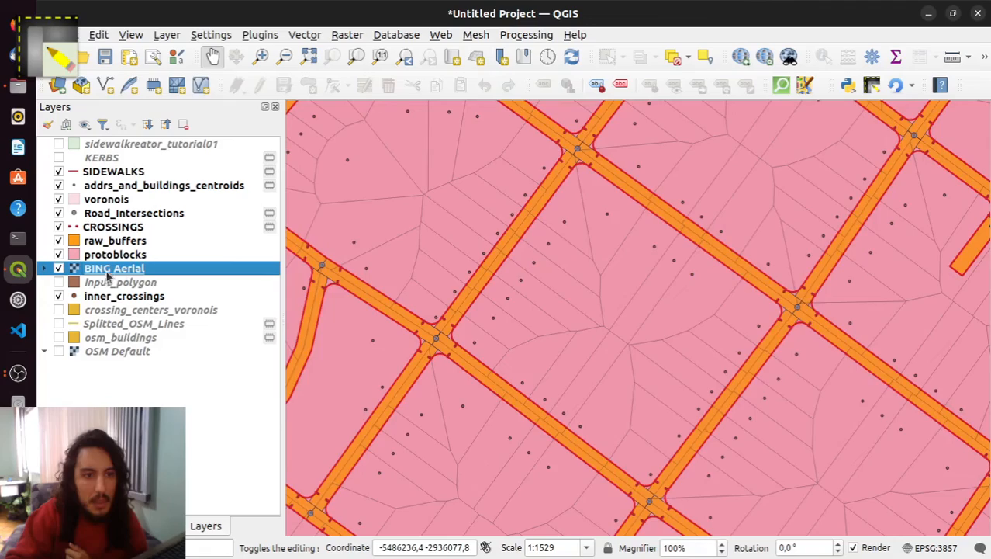
scroll(506, 336, "down", 2)
scroll(547, 353, "up", 3)
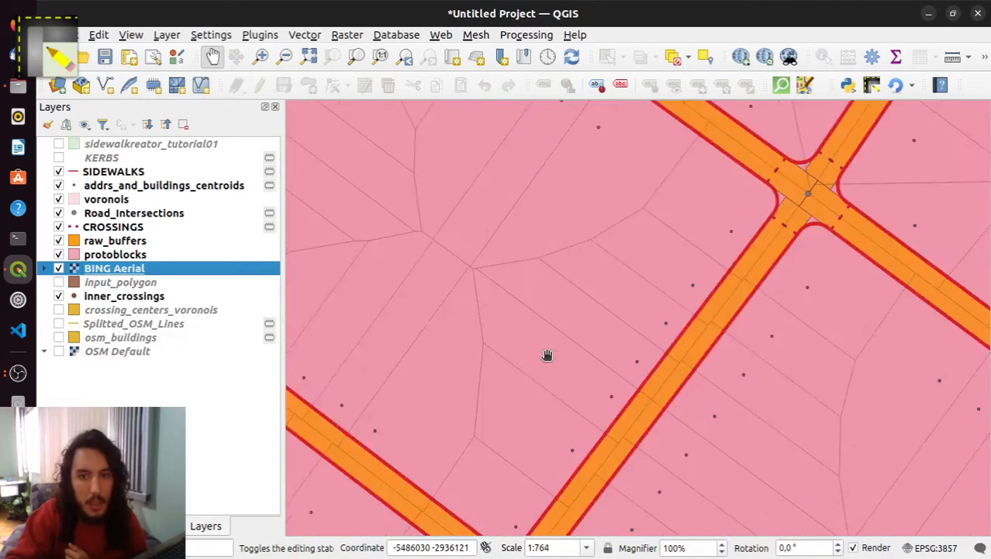
scroll(547, 354, "down", 2)
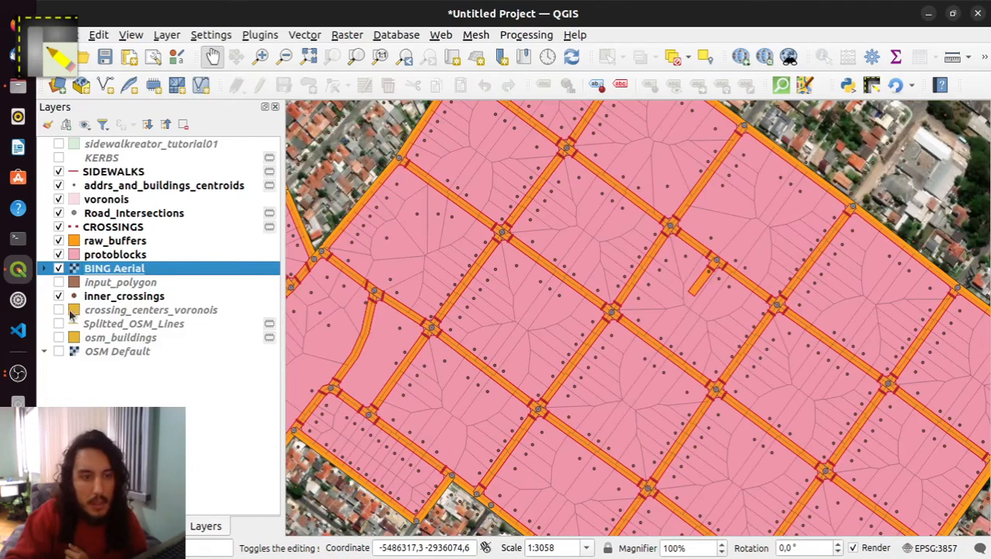
left_click(59, 241)
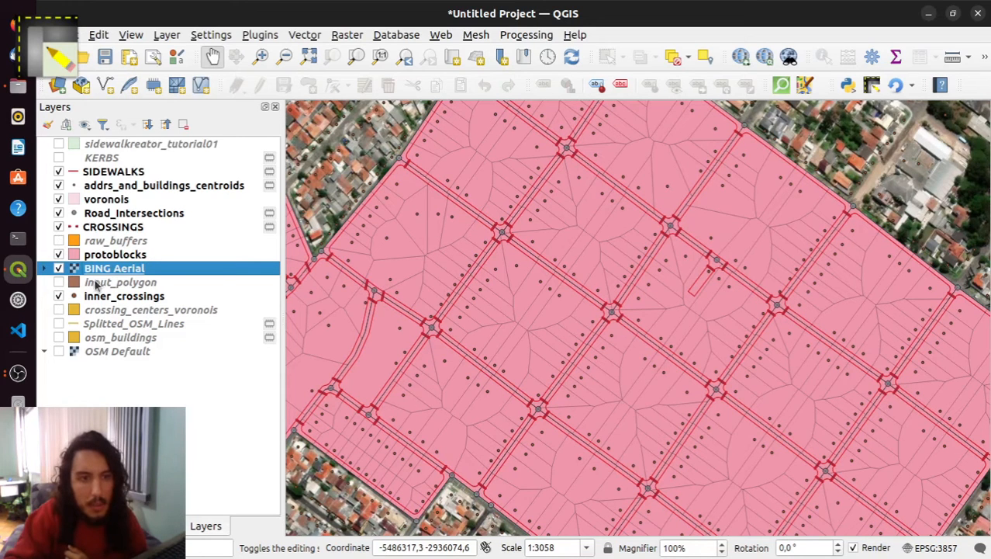
mouse_move(89, 269)
left_mouse_down()
mouse_move(163, 189)
mouse_move(116, 206)
mouse_move(117, 220)
left_mouse_up()
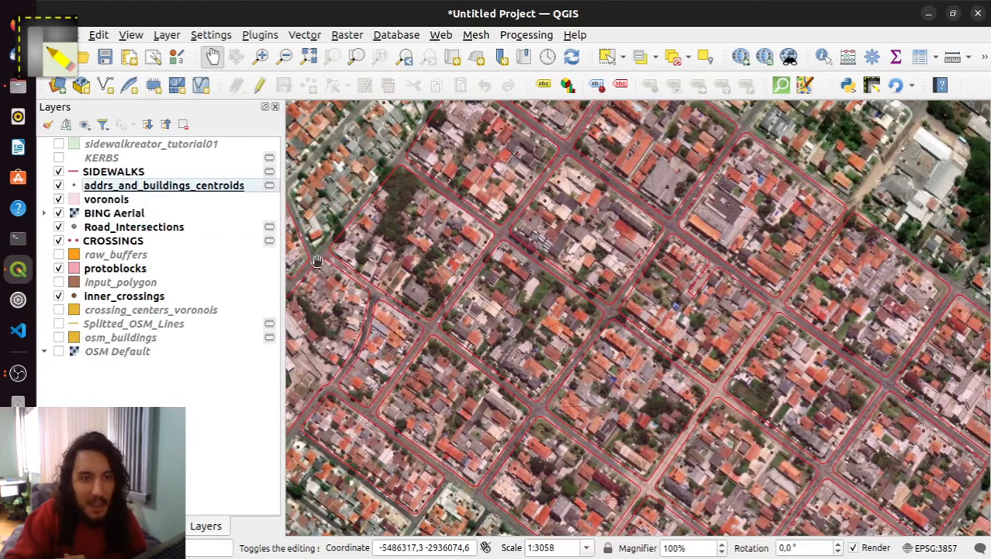
Select consecutive SIDEWALKS segments one at a time along one side of a street to inspect how the sidewalk is split.
scroll(426, 298, "up", 1)
scroll(550, 337, "up", 2)
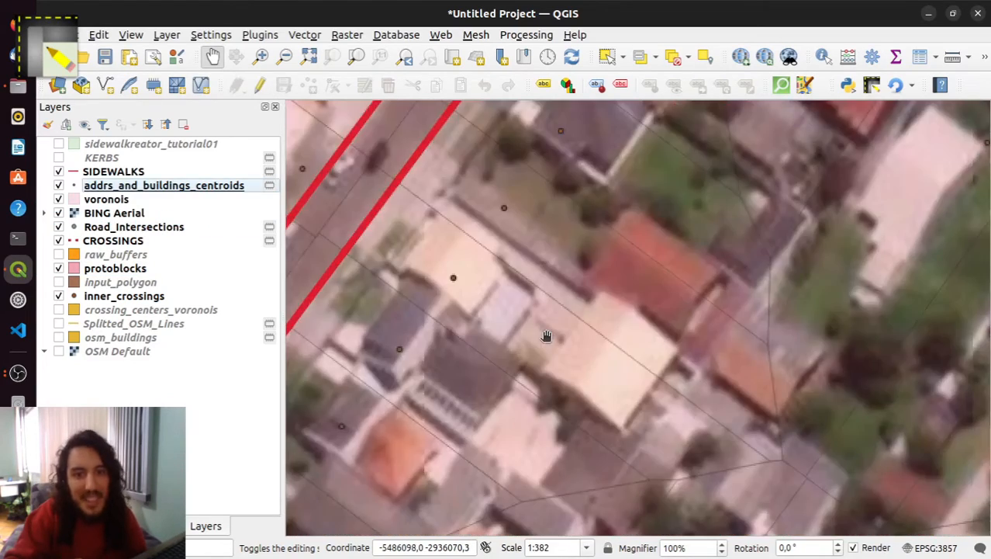
left_click_drag(489, 295, 632, 349)
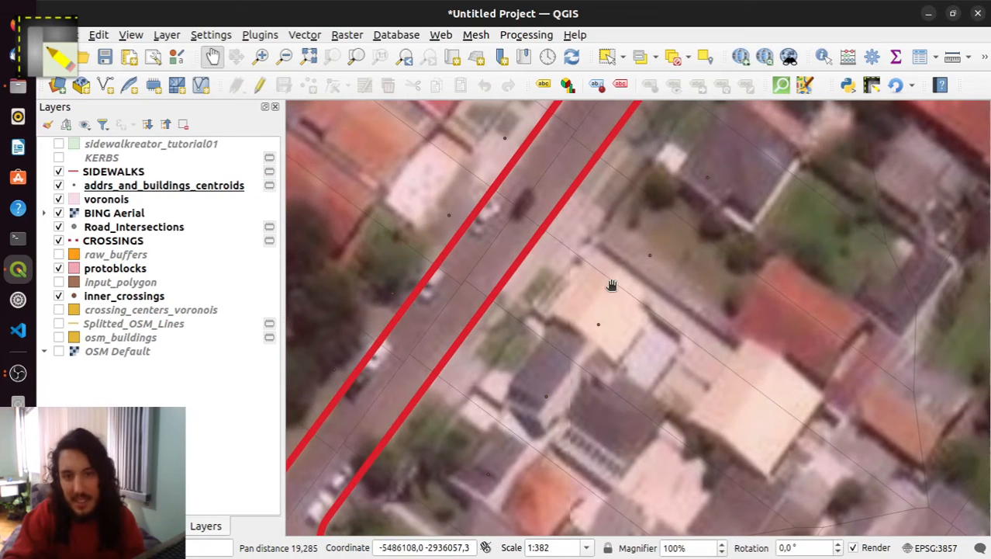
left_click_drag(608, 291, 567, 205)
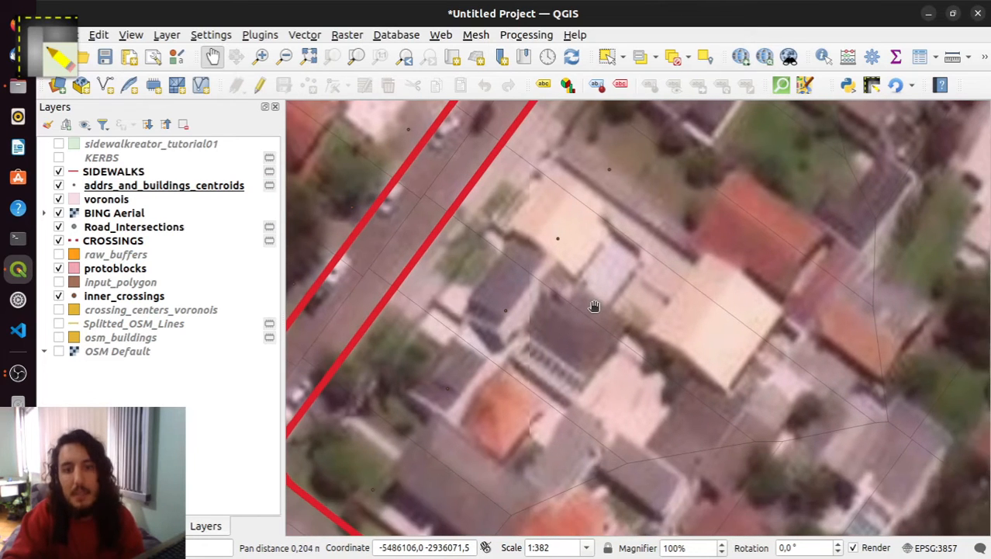
left_click_drag(460, 276, 683, 298)
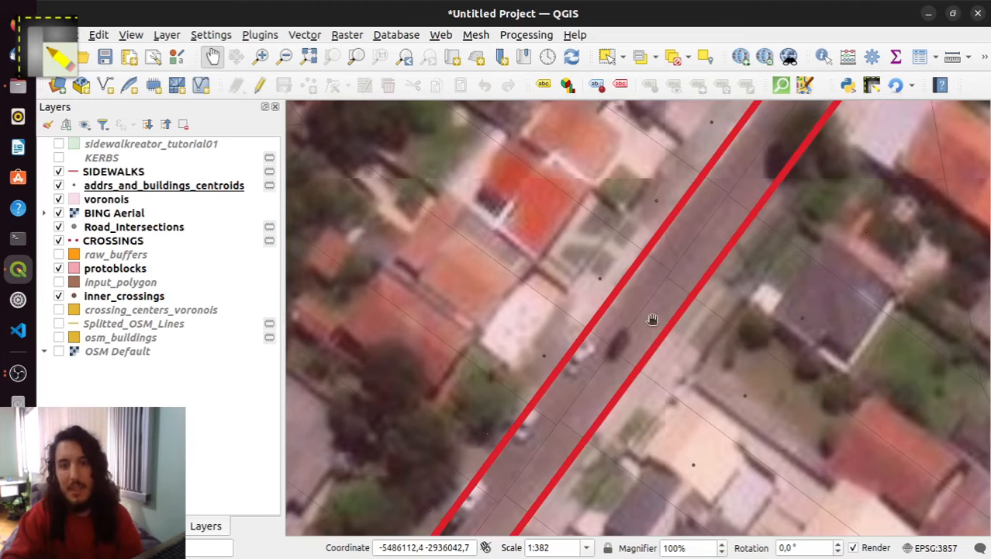
left_click(608, 57)
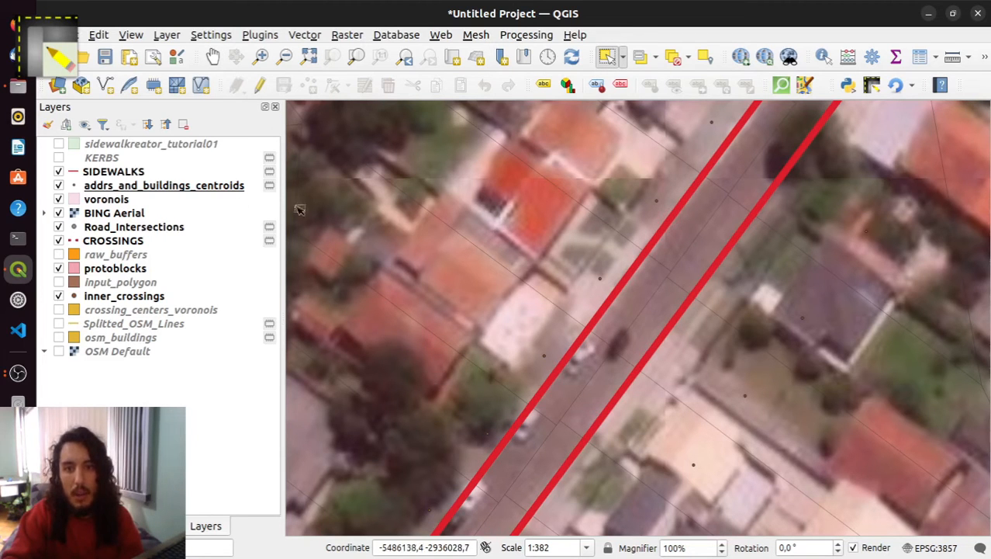
left_click(117, 172)
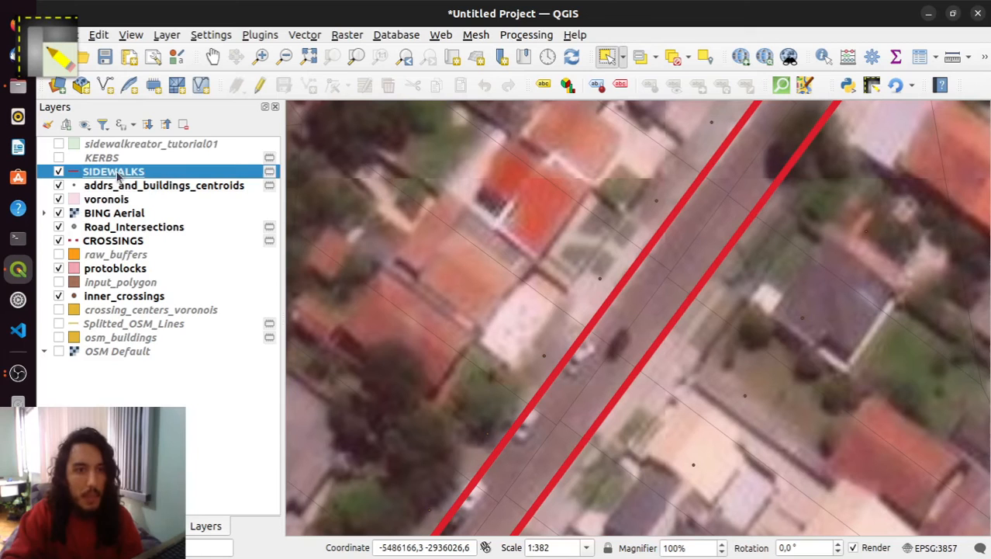
left_click(613, 305)
left_click(661, 233)
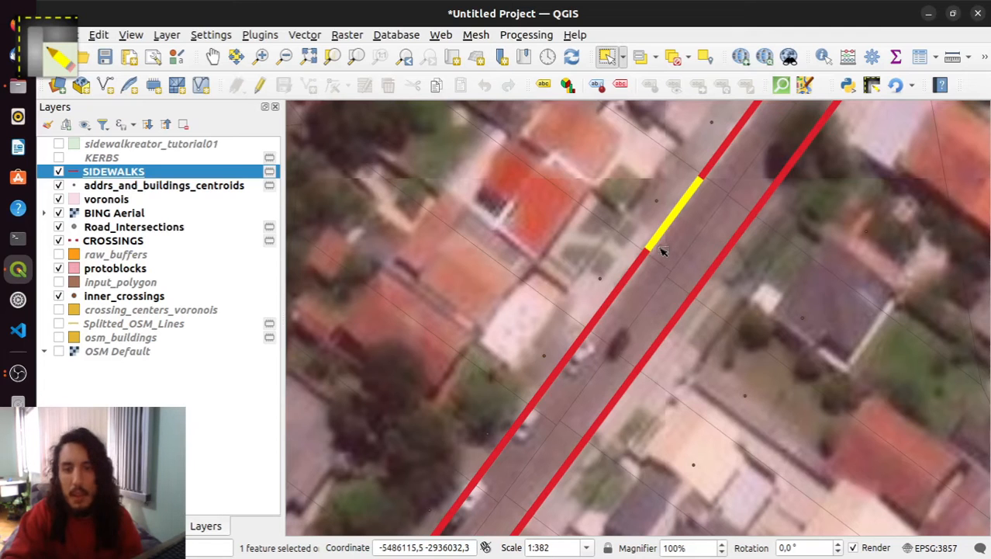
left_click(604, 312)
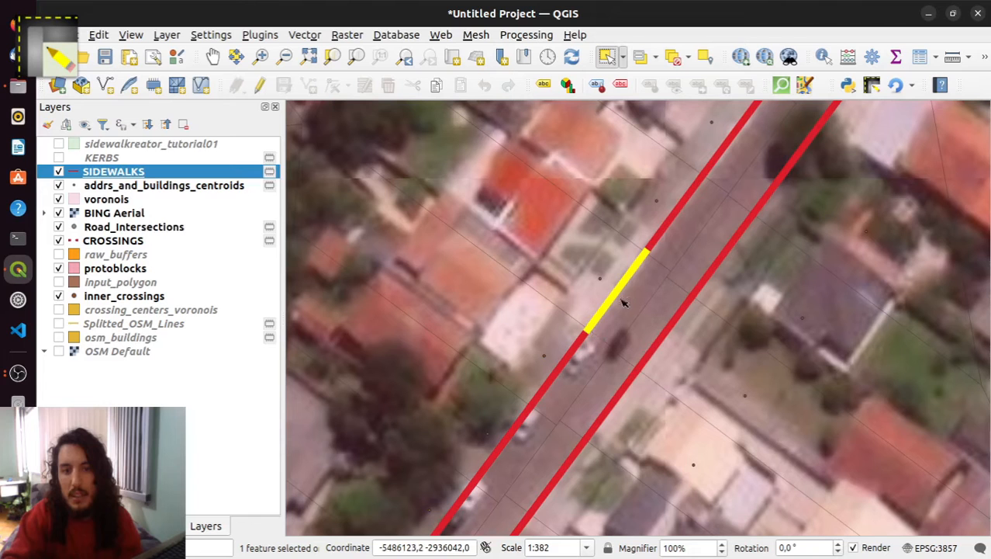
left_click(562, 358)
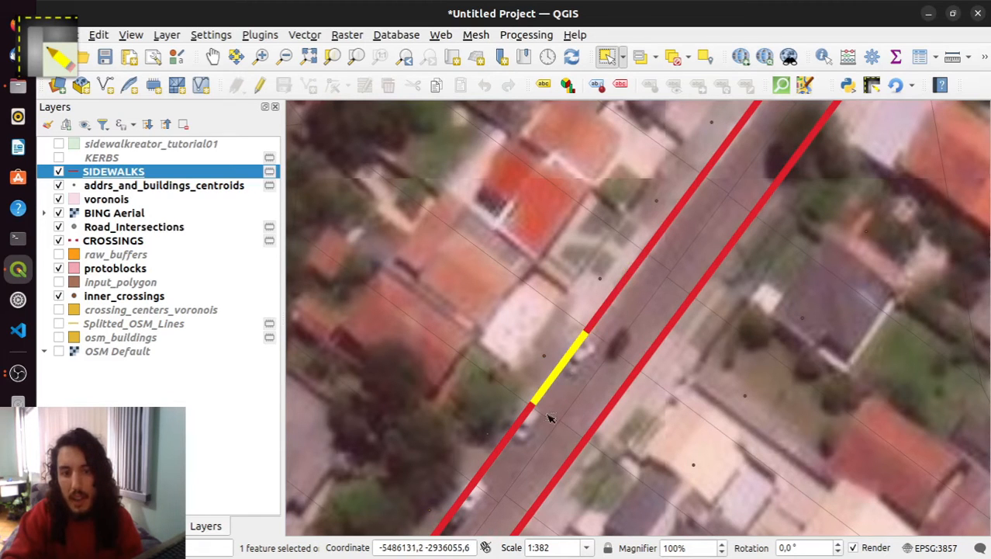
left_click_drag(549, 418, 639, 321)
left_click(596, 341)
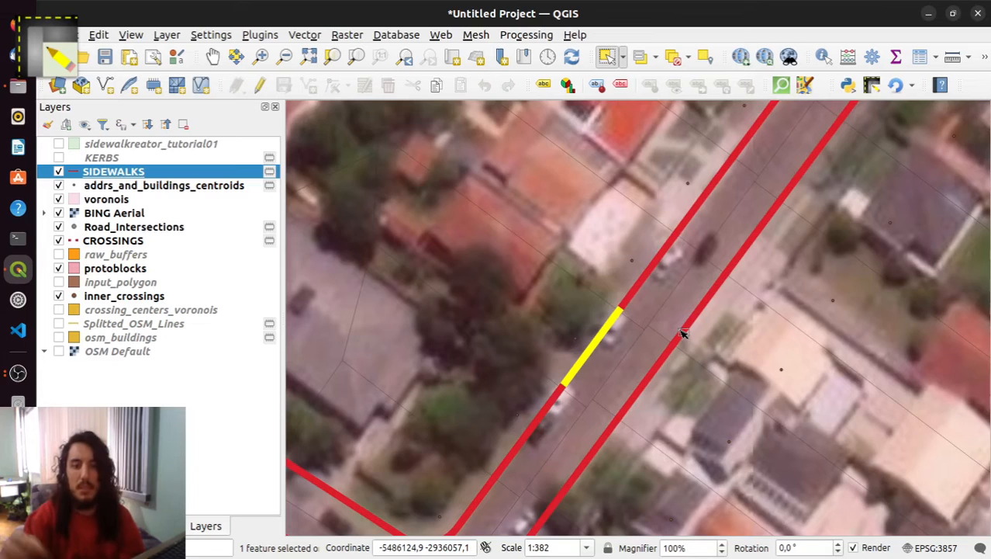
Select the long sidewalk segment that runs from the block's rounded corner at the street intersection.
scroll(682, 333, "down", 2)
scroll(707, 266, "up", 1)
left_click_drag(708, 266, 650, 299)
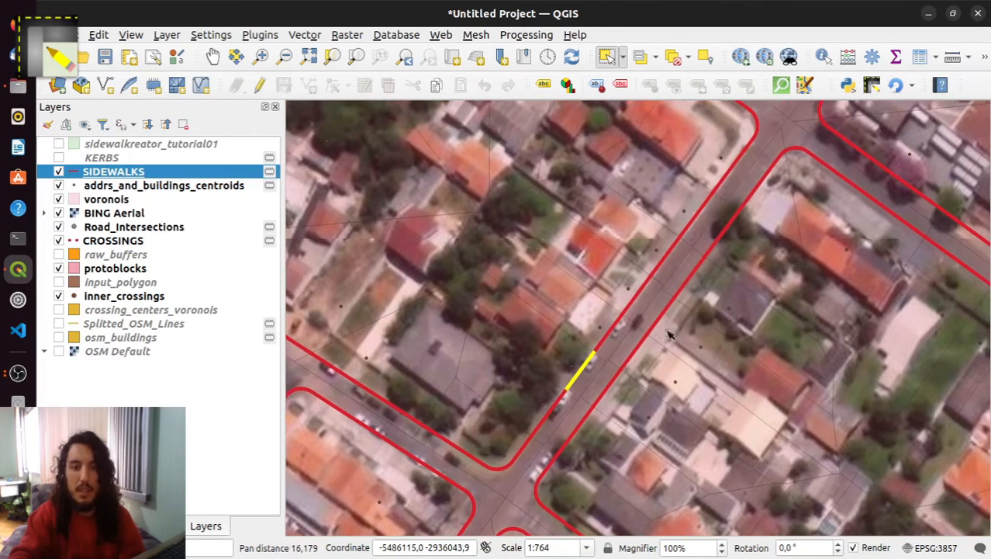
left_click_drag(777, 200, 761, 209)
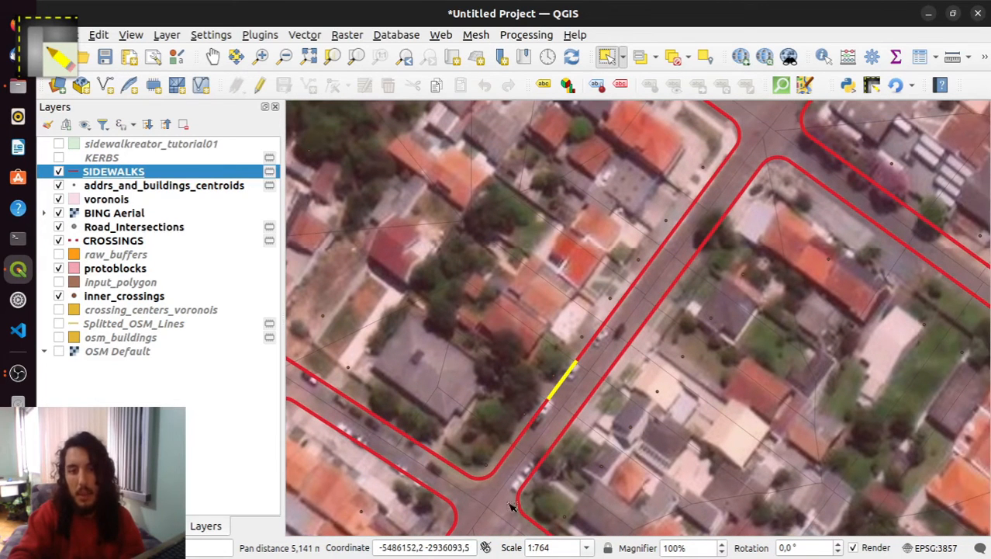
left_click(764, 175)
left_click(780, 163)
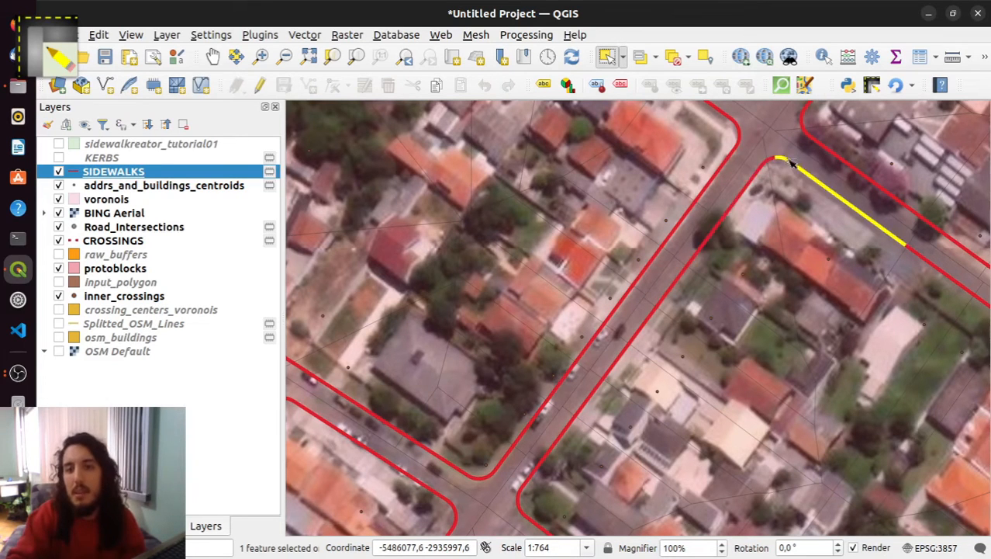
Select the very short sidewalk segment on the same rounded block corner and examine it up close.
scroll(793, 163, "up", 3)
scroll(756, 169, "down", 2)
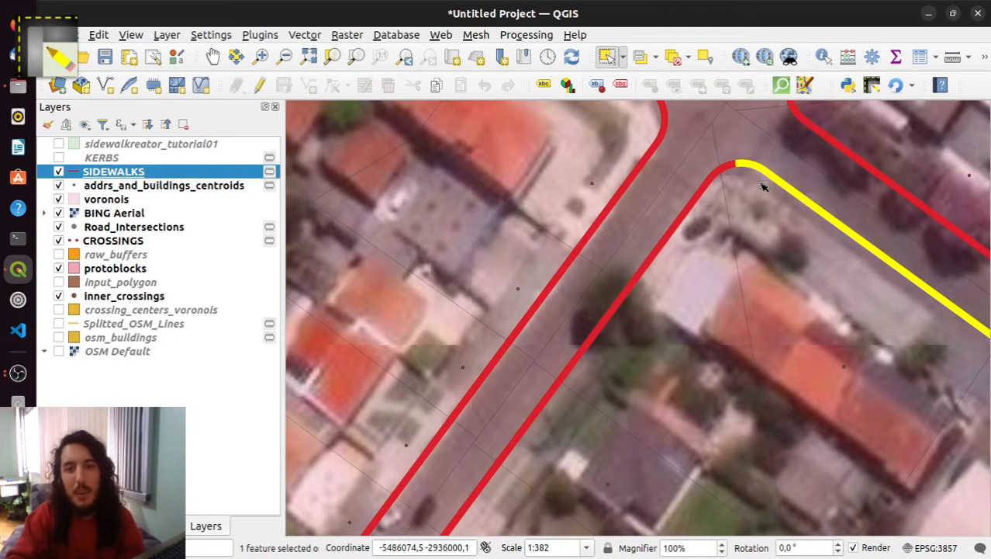
scroll(763, 185, "down", 1)
scroll(762, 184, "up", 1)
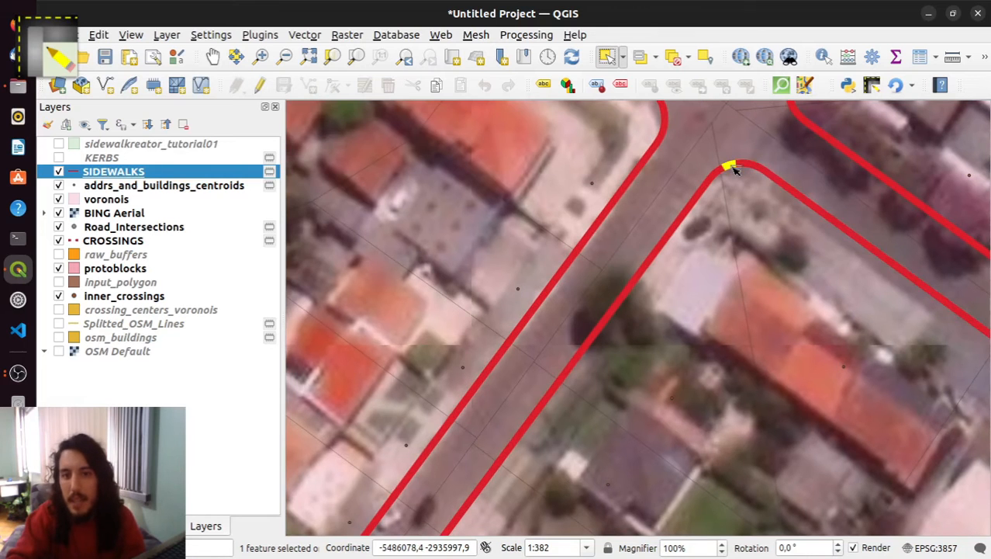
scroll(733, 168, "up", 3)
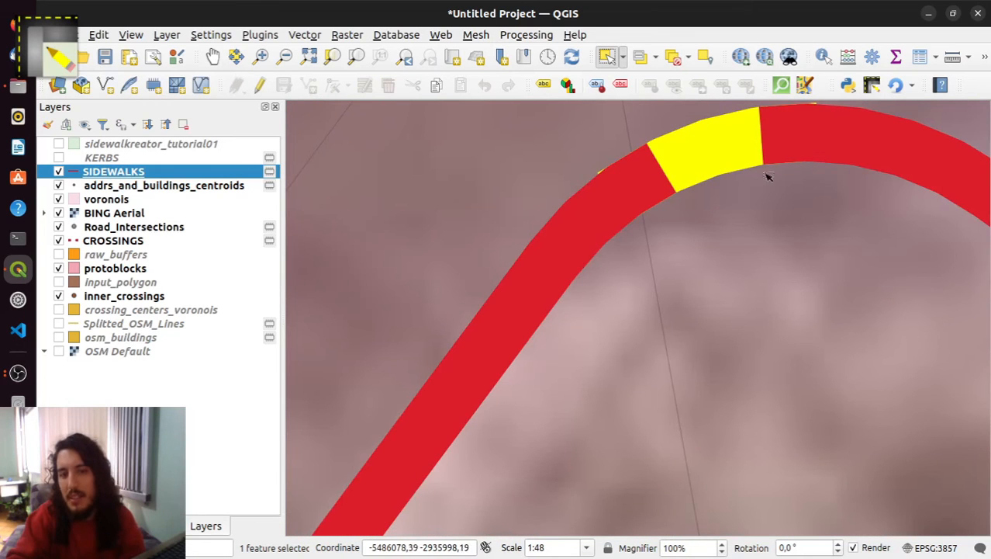
scroll(760, 187, "down", 2)
scroll(760, 187, "down", 1)
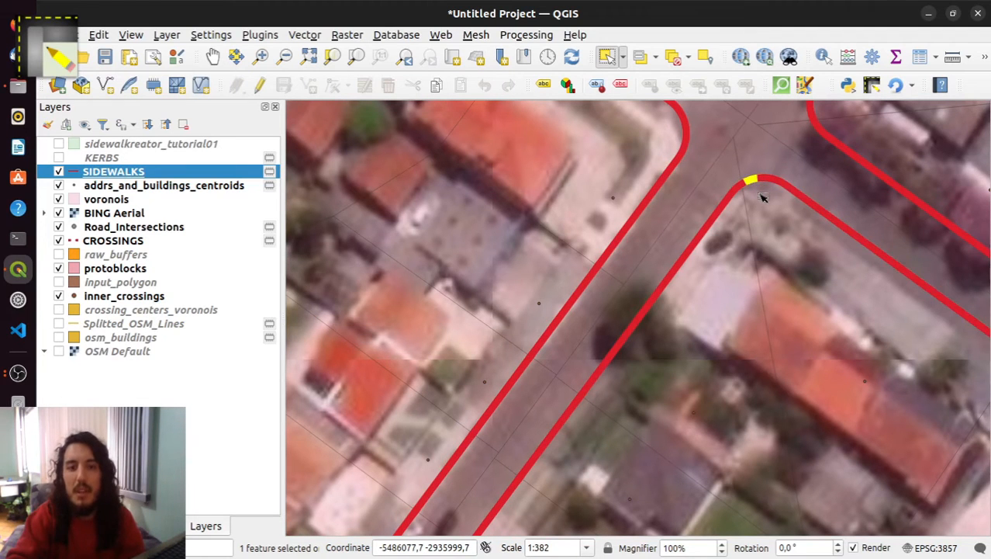
scroll(763, 197, "down", 1)
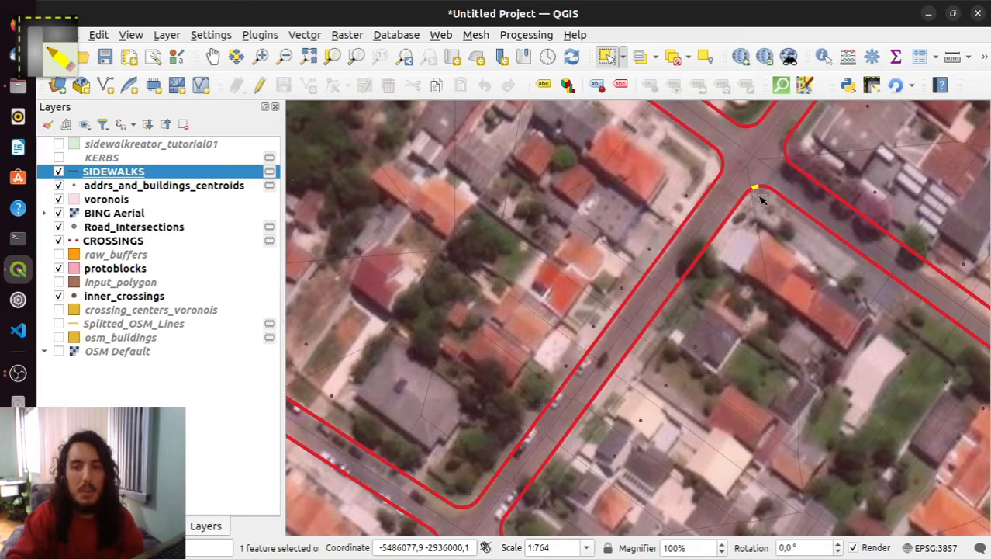
scroll(761, 199, "up", 1)
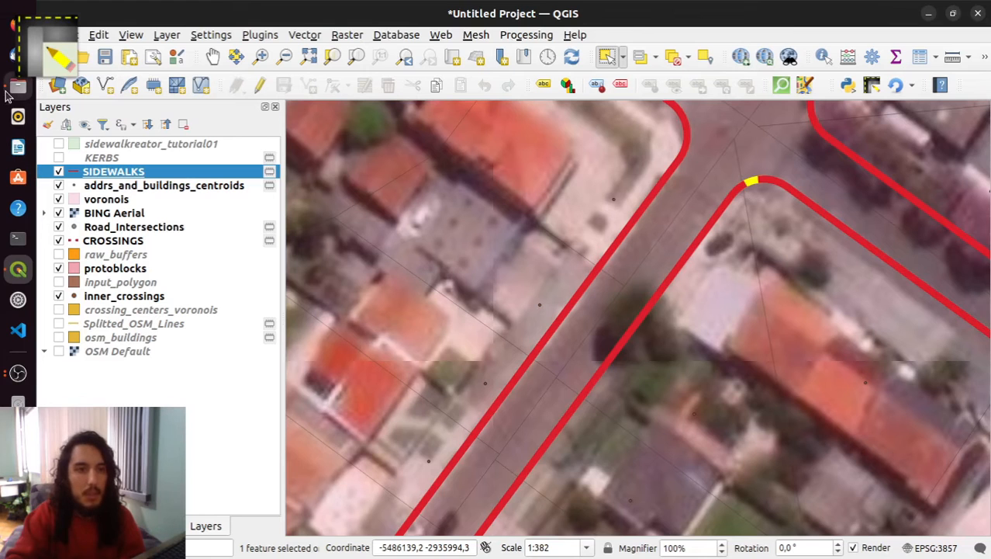
left_click(8, 88)
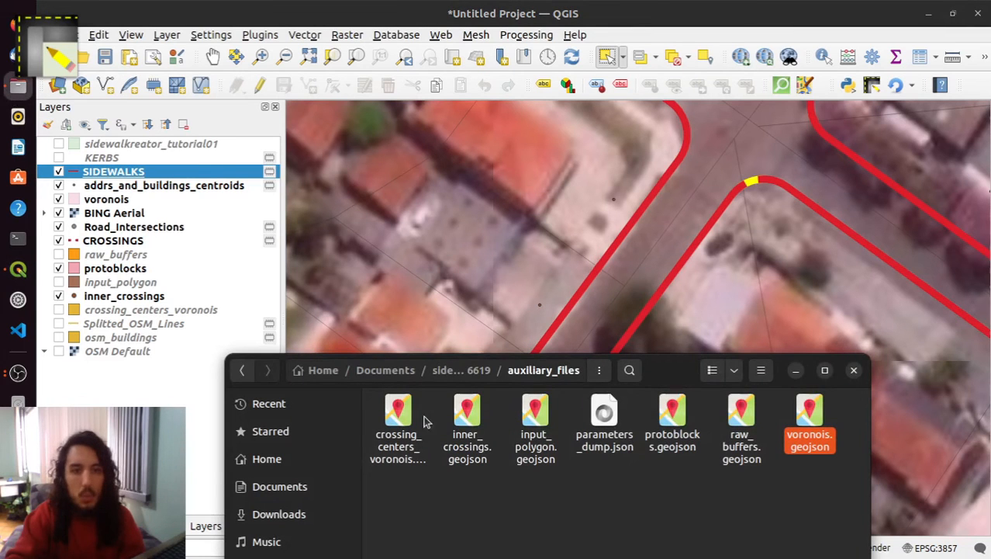
left_click(475, 377)
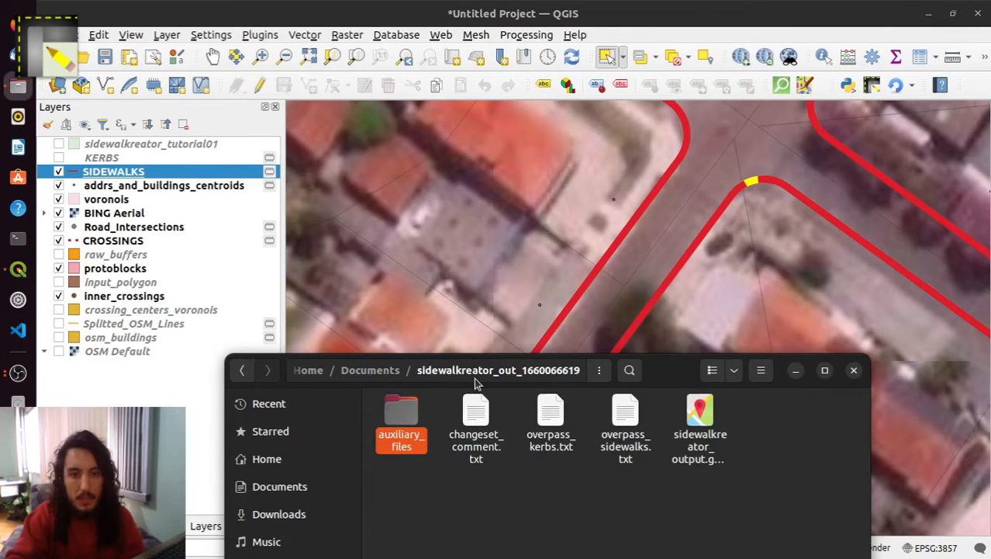
scroll(769, 206, "down", 1)
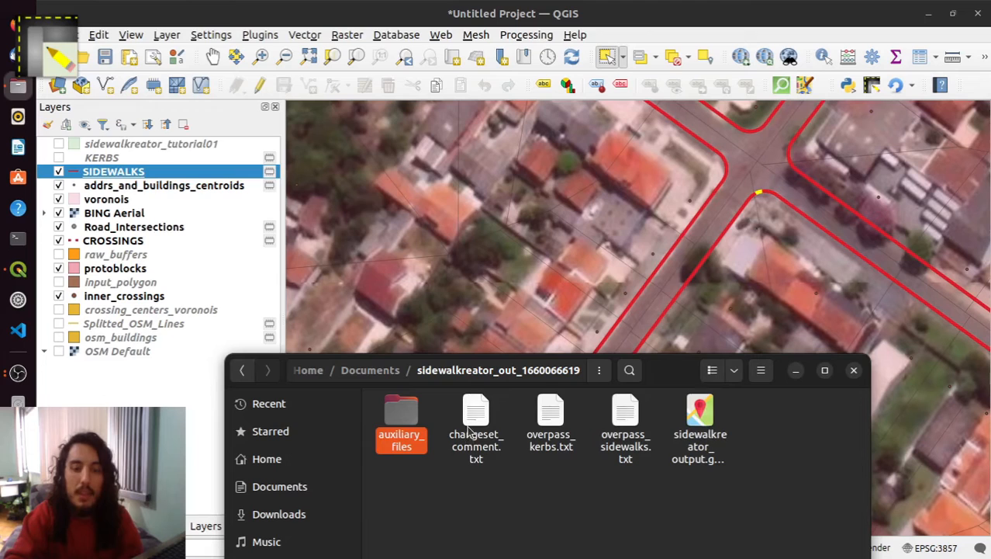
double_click(472, 426)
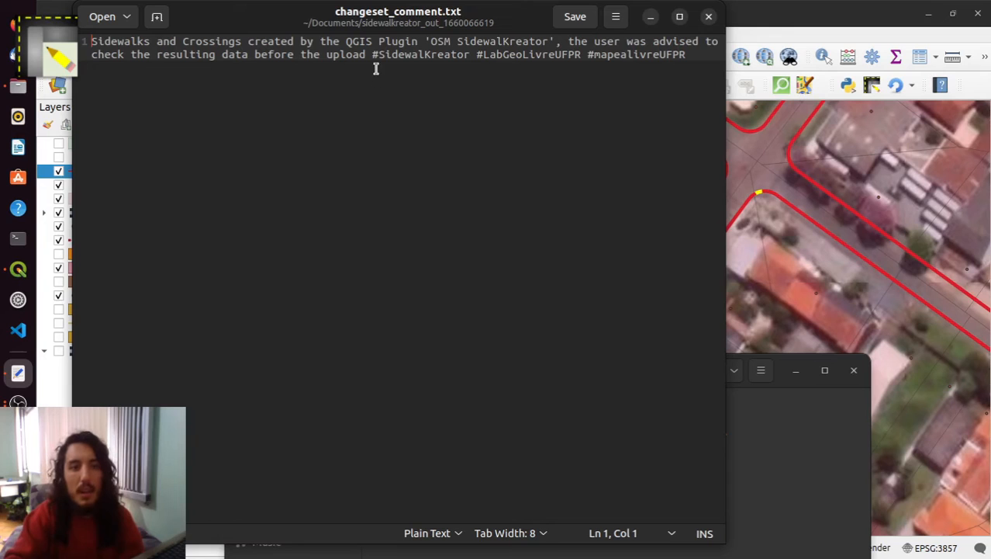
Highlight the #SidewalKreator and mapealivreUFPR hashtags in changeset_comment.txt and close the file.
left_click_drag(372, 52, 467, 45)
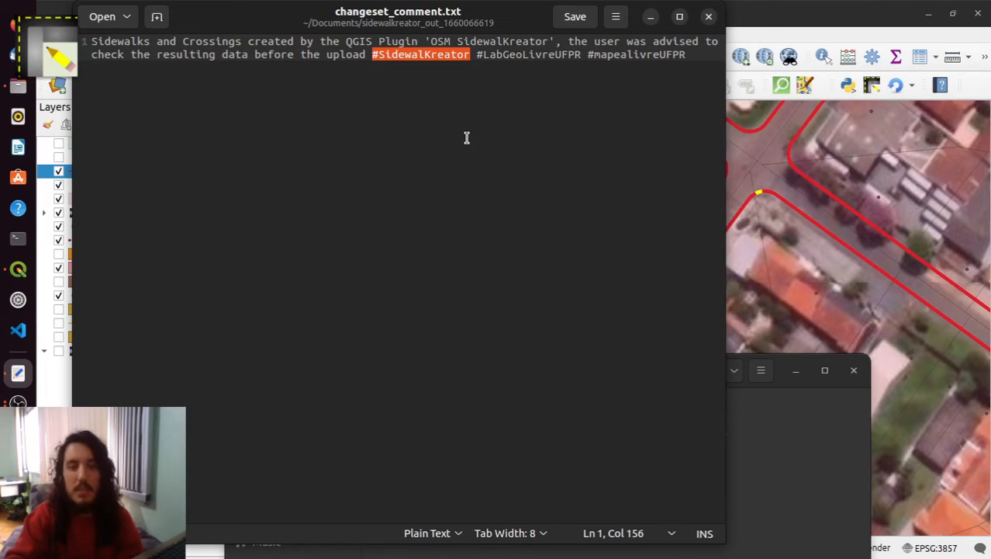
double_click(632, 62)
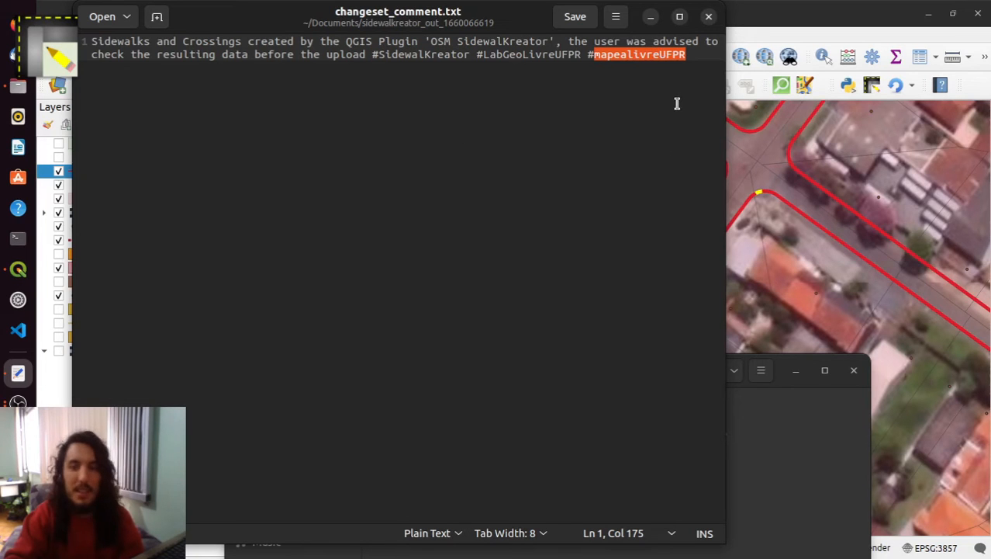
left_click(709, 17)
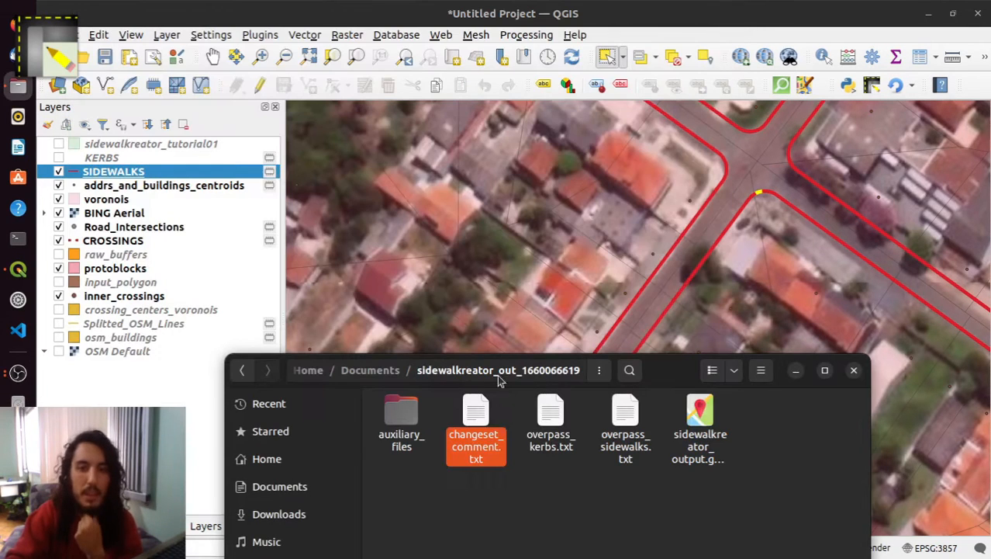
Open overpass_kerbs.txt, examine the bounding-box coordinates in its Overpass query and close the file.
left_click(552, 421)
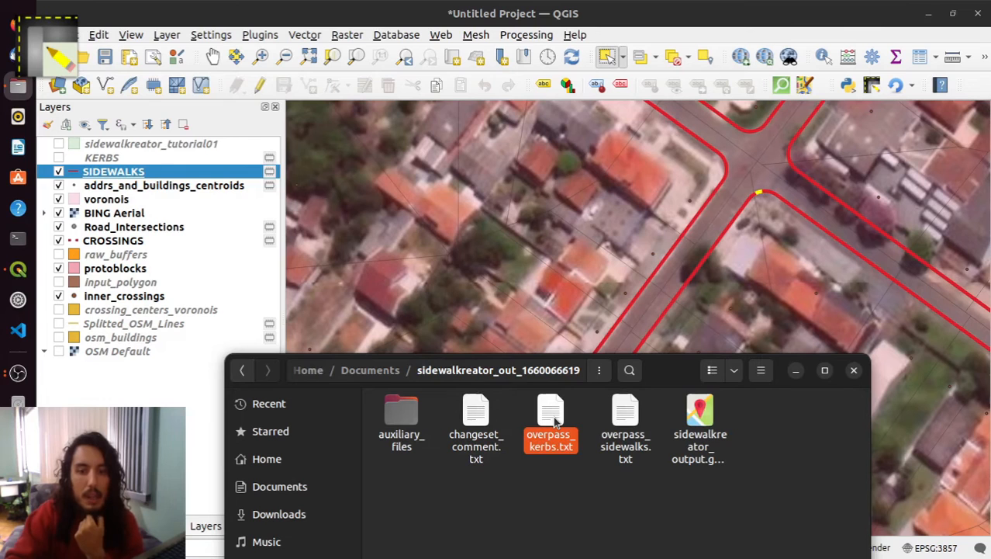
double_click(553, 421)
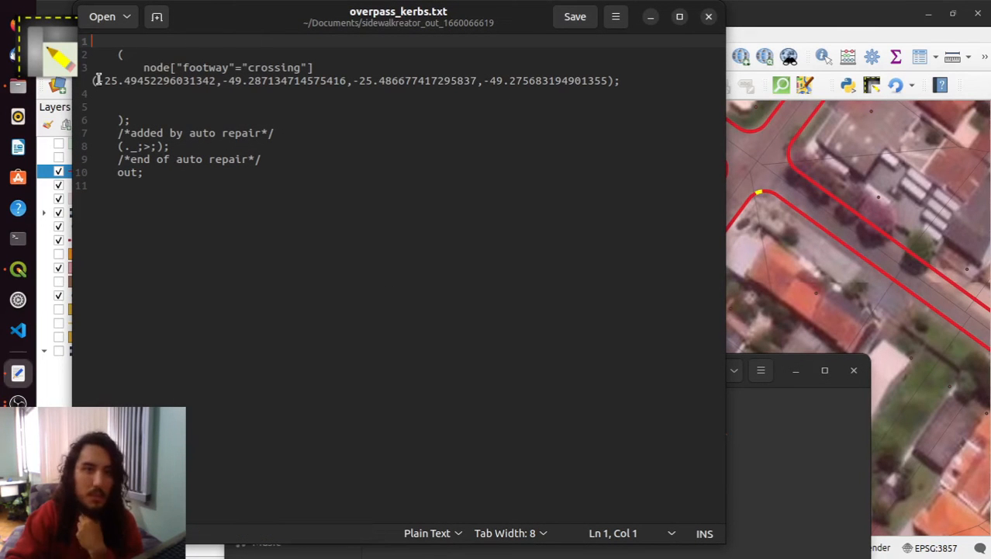
left_click_drag(99, 80, 615, 81)
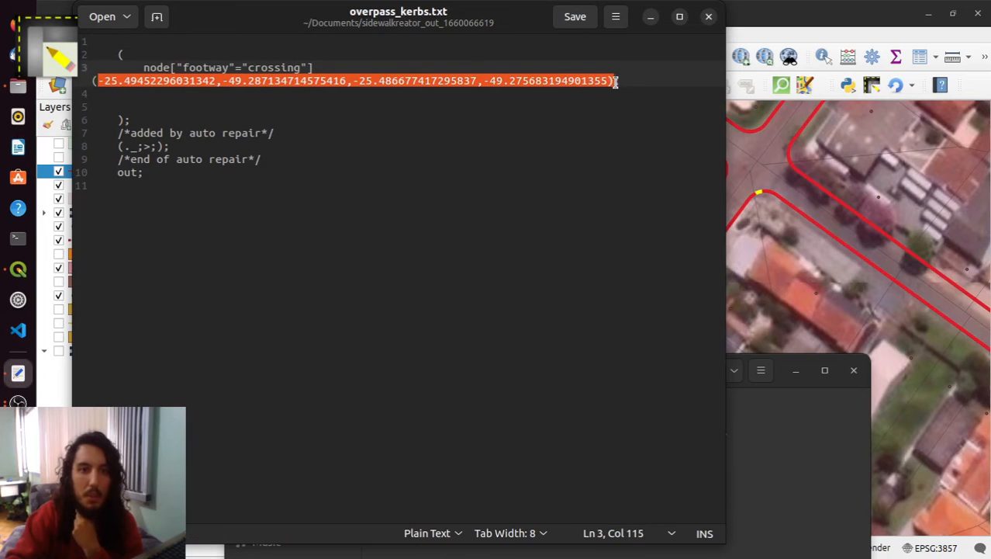
left_click(525, 208)
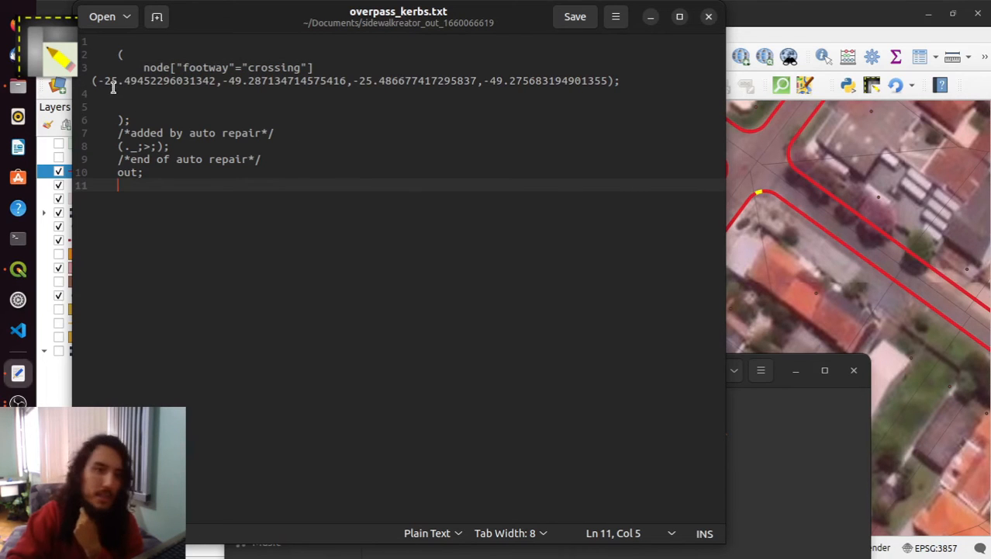
left_click(711, 17)
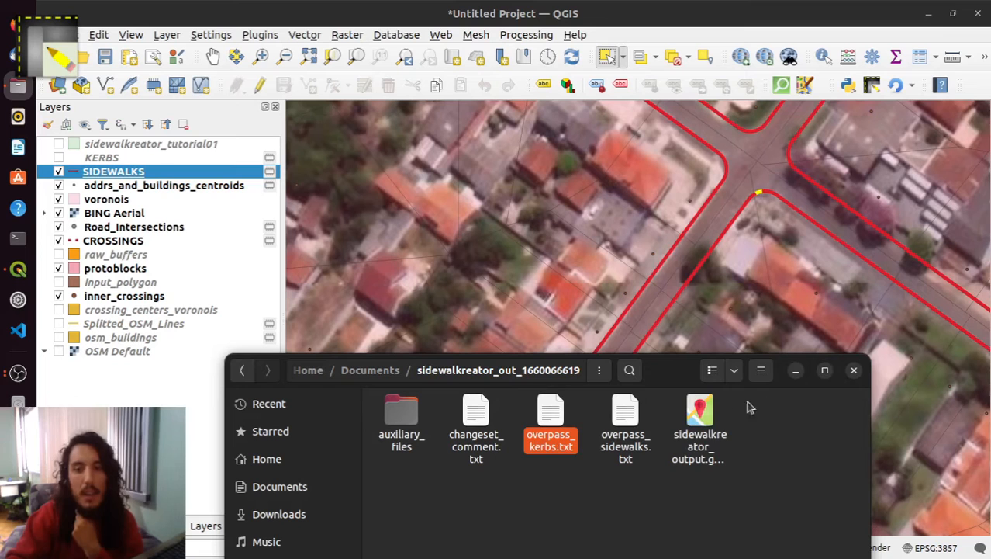
Bring sidewalkreator_output.geojson into the QGIS map and add only its crossings4326 LineString layer.
left_click(699, 415)
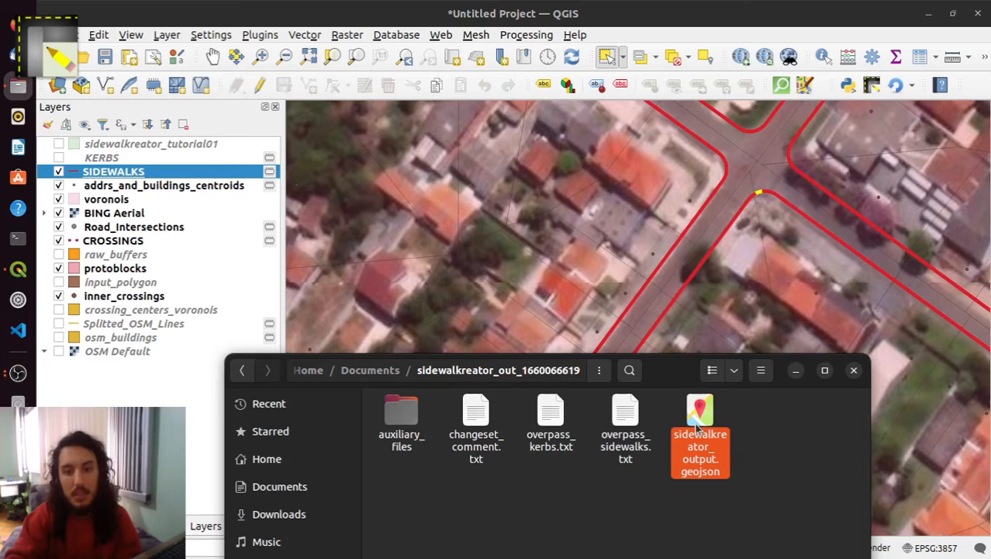
left_click_drag(698, 427, 650, 253)
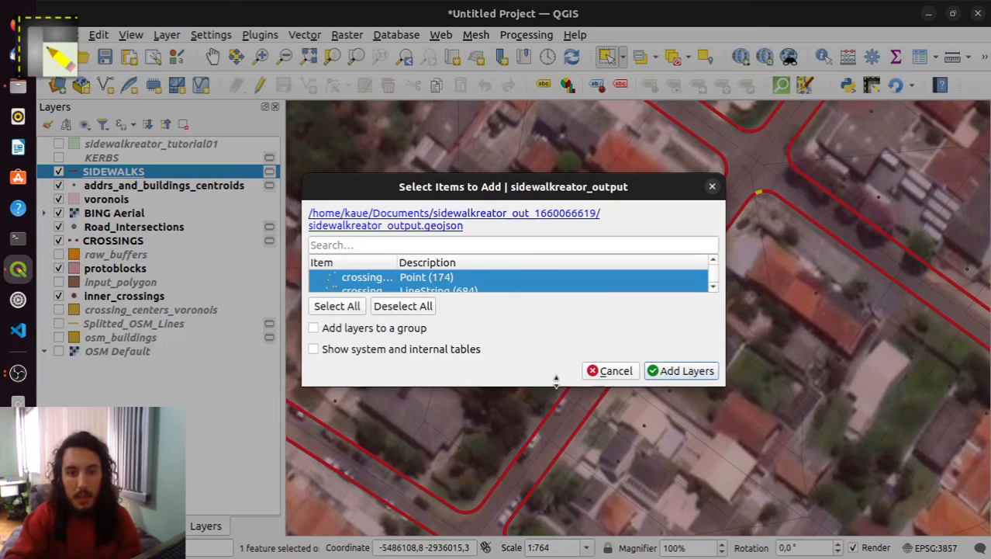
left_click_drag(556, 382, 534, 451)
left_click(462, 314)
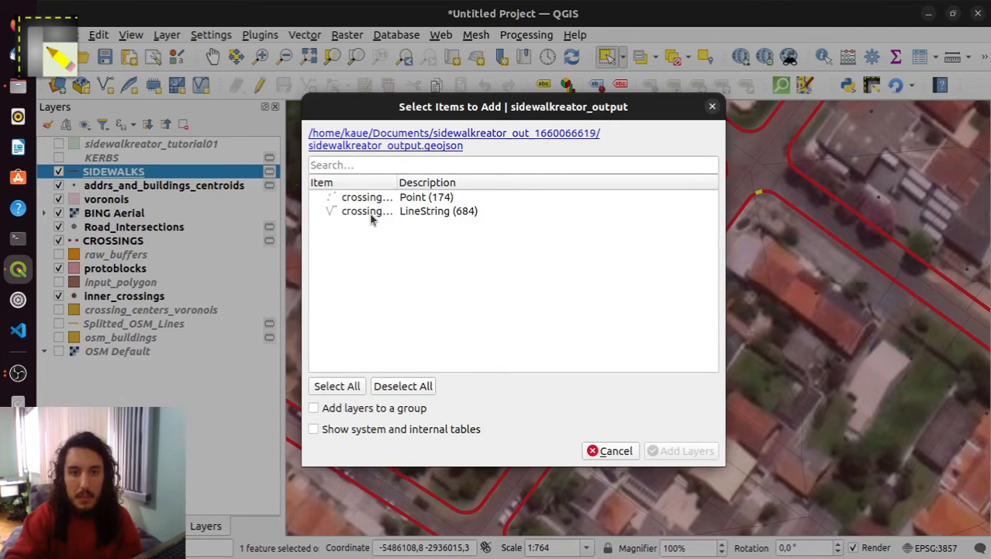
left_click(370, 212)
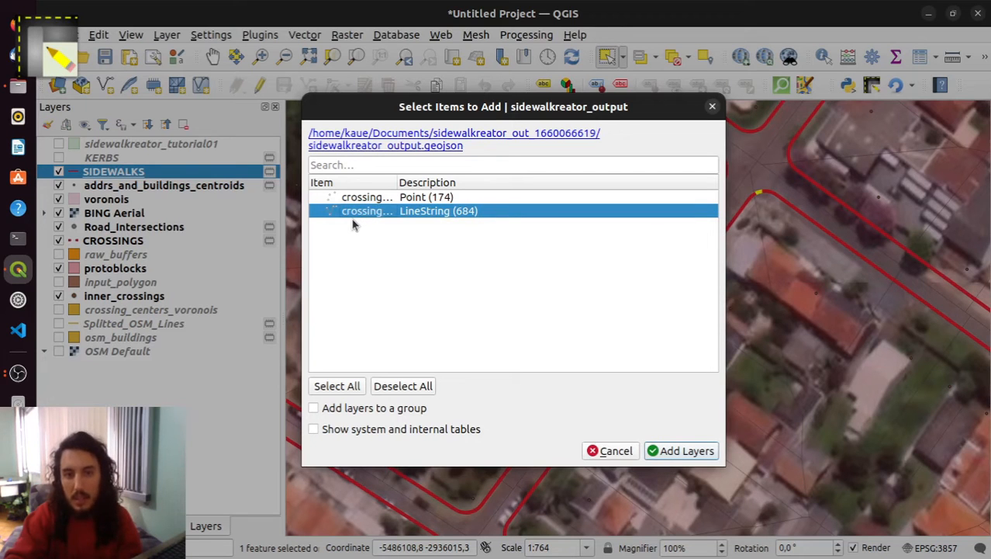
left_click(366, 199)
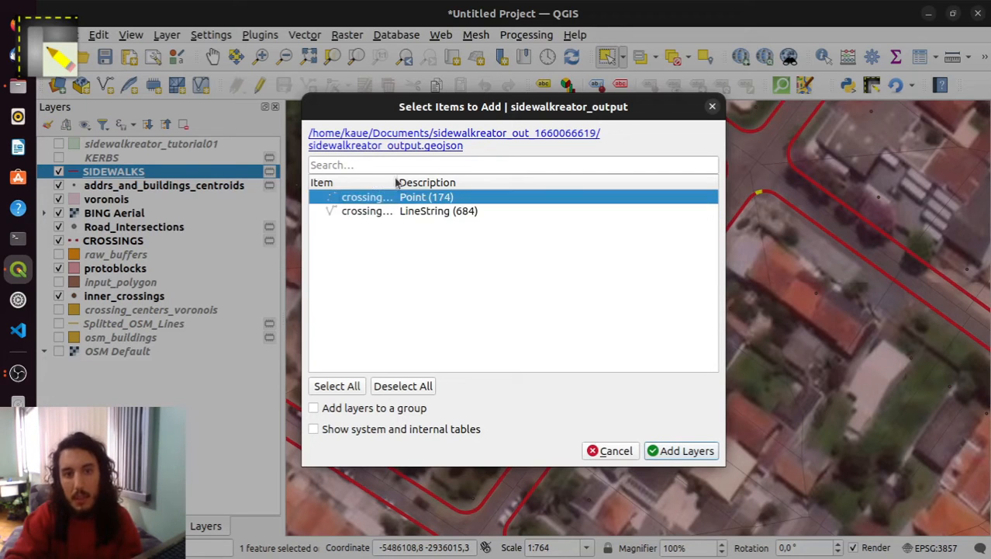
left_click_drag(397, 179, 526, 181)
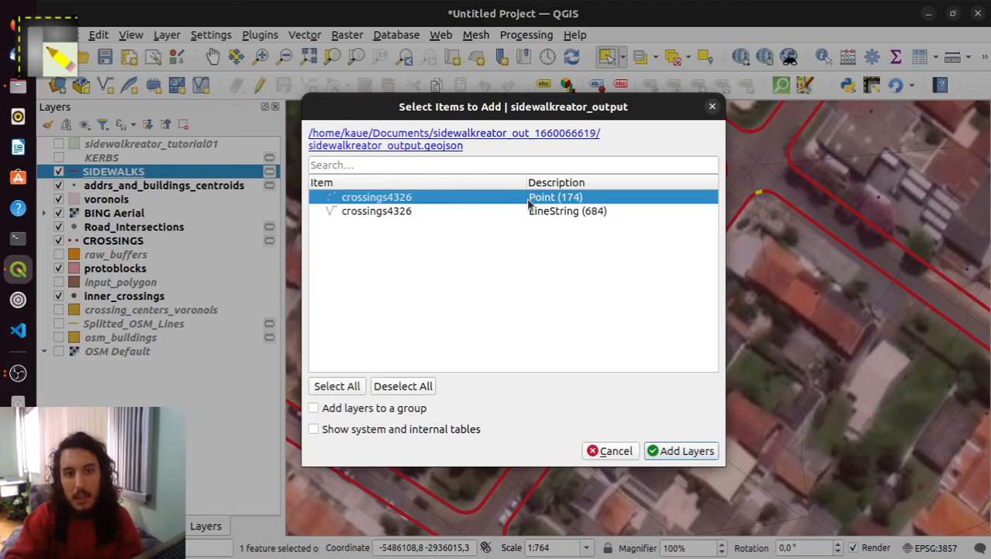
left_click(456, 214)
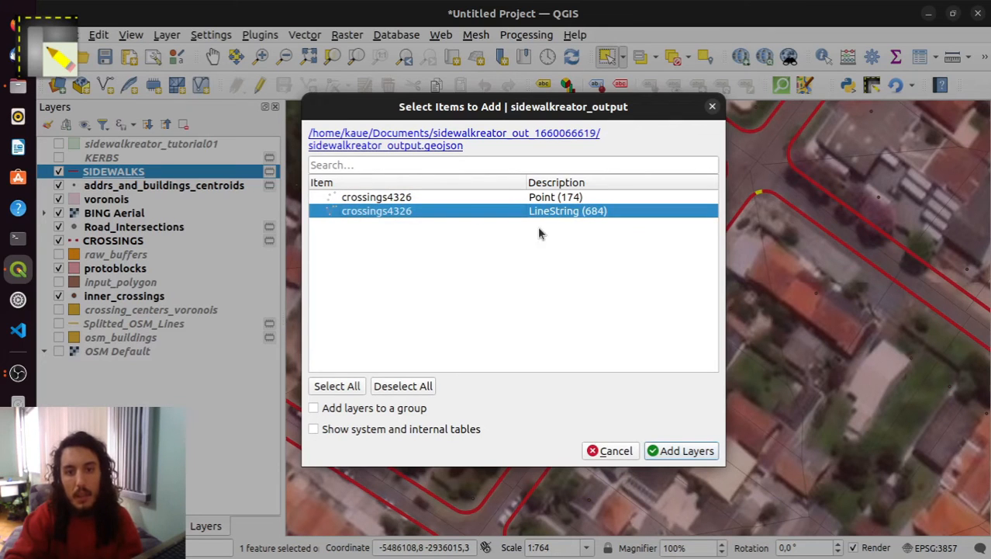
left_click(541, 197)
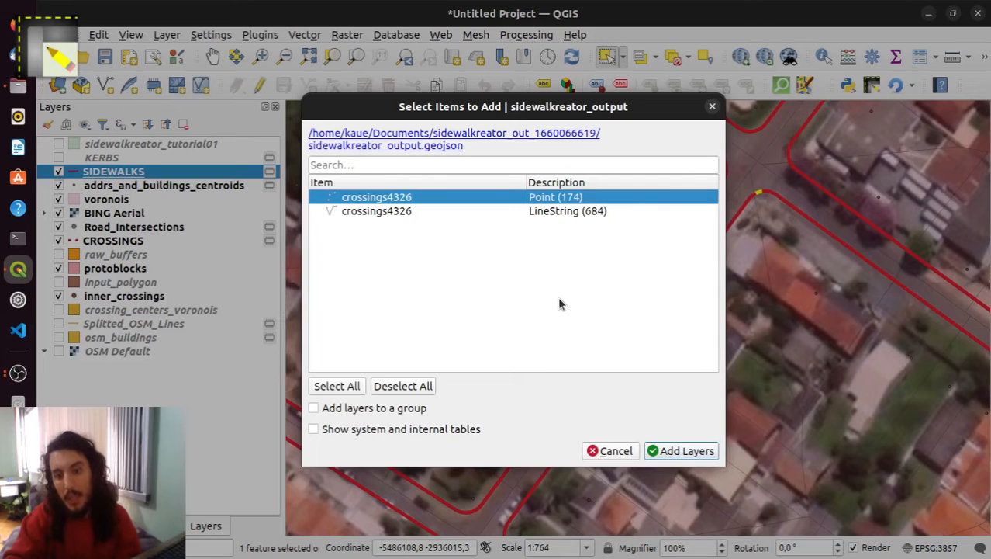
left_click(422, 210)
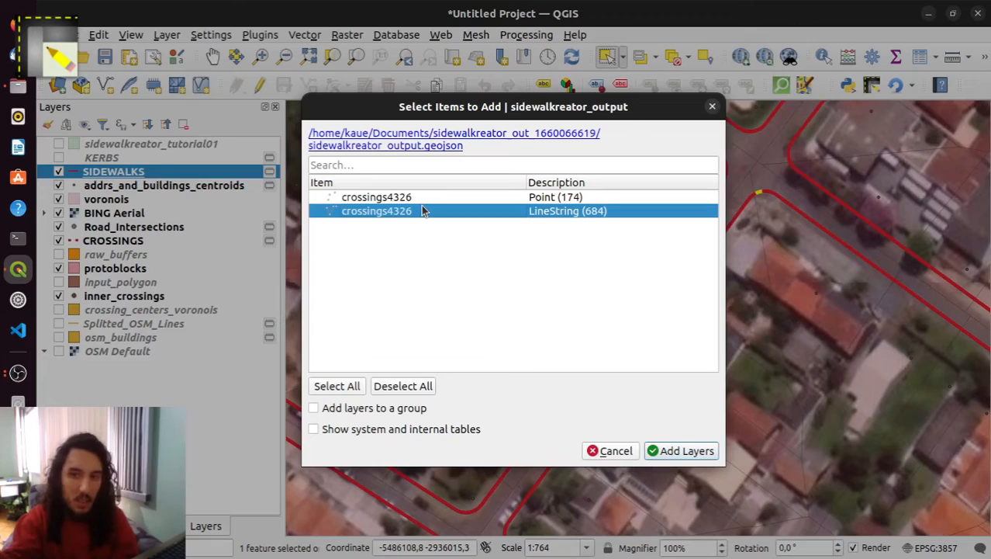
left_click(675, 451)
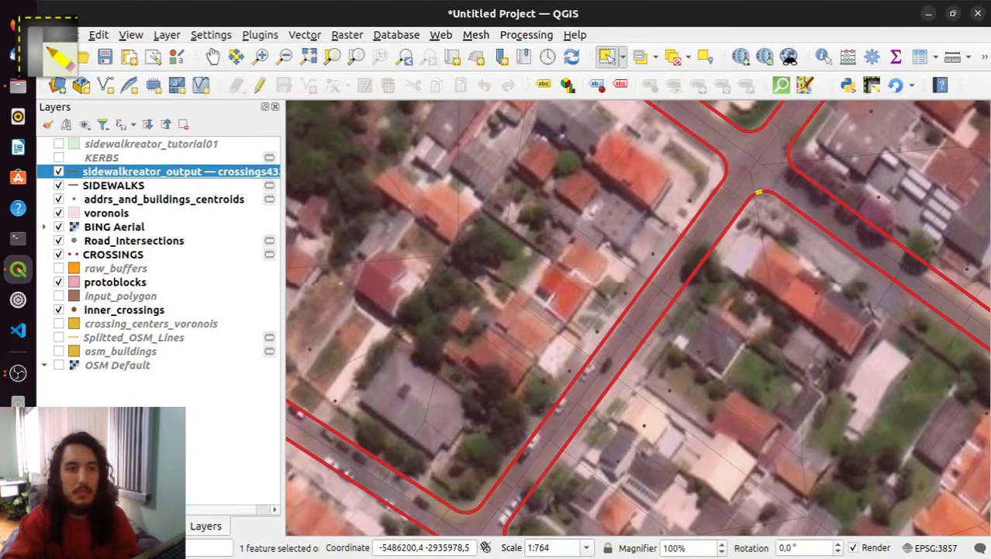
Zoom to the added sidewalkreator_output line layer and hide every other layer, including SIDEWALKS and BING Aerial.
left_click(59, 185)
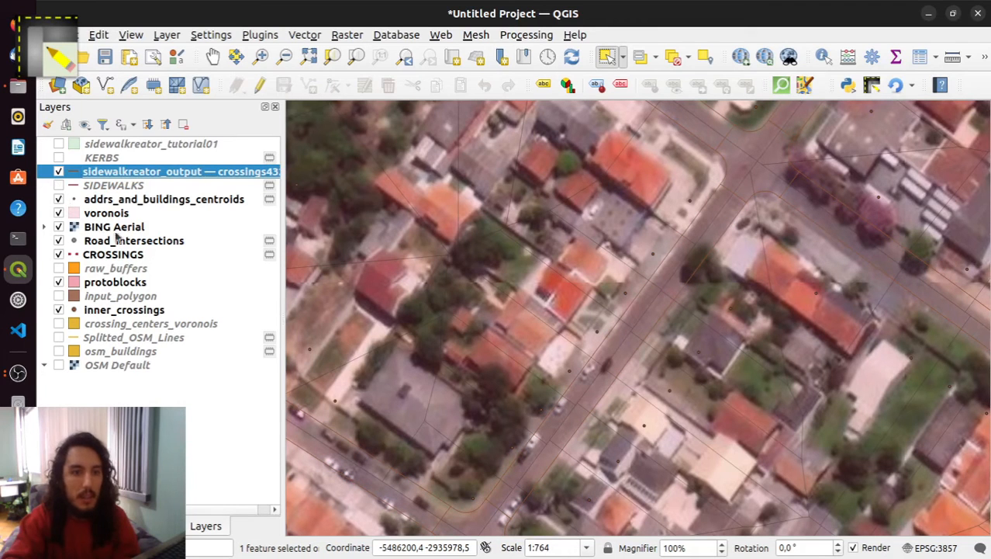
left_click(70, 199)
left_click(58, 199)
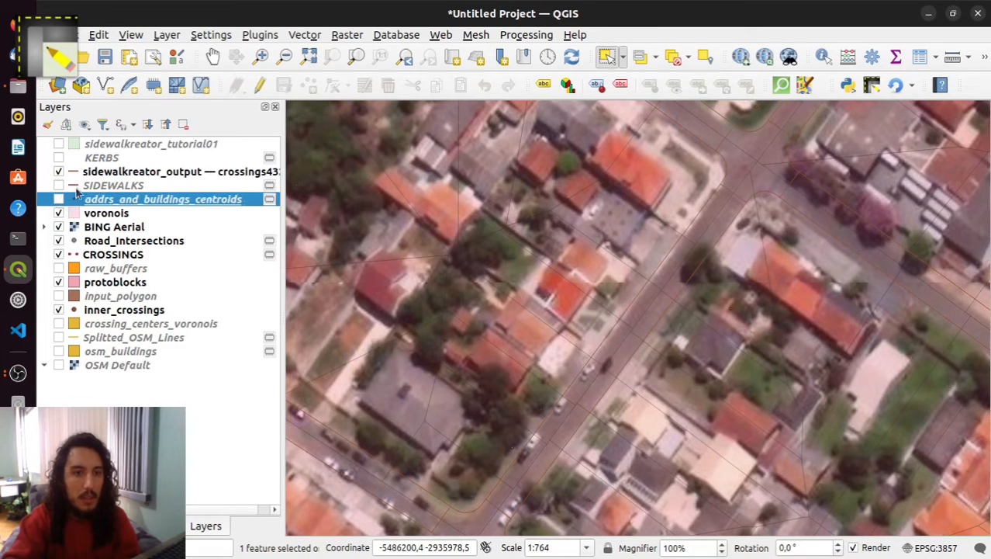
right_click(116, 174)
left_click(118, 176)
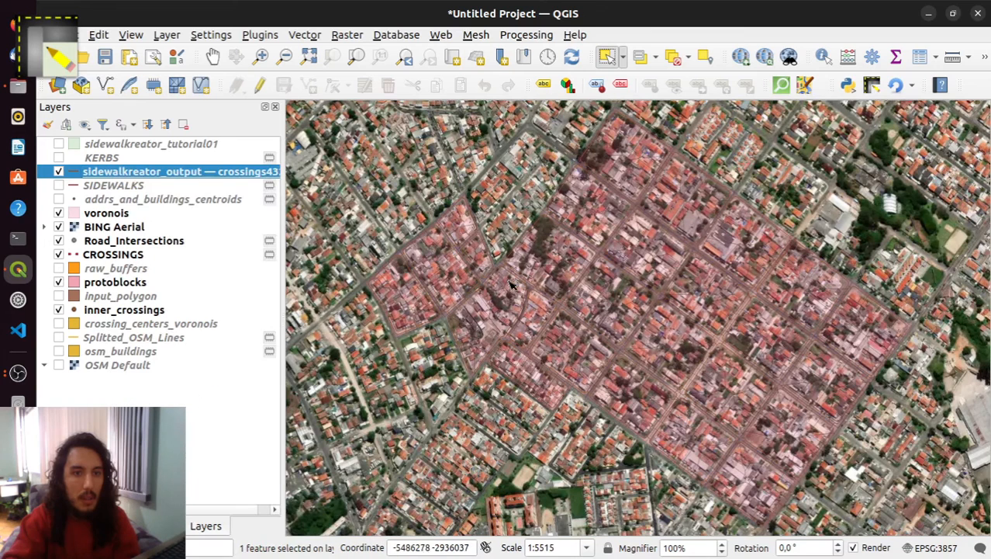
left_click(85, 124)
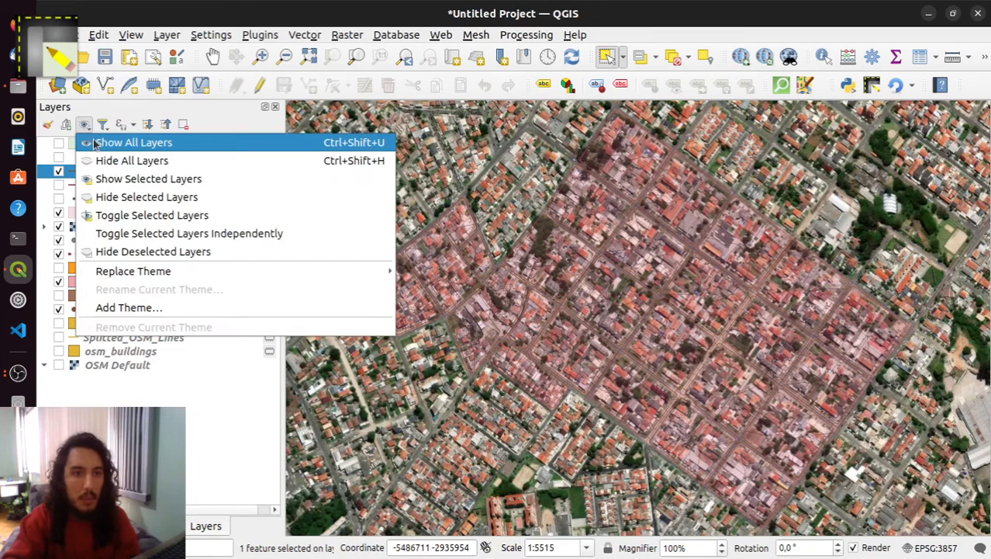
left_click(91, 160)
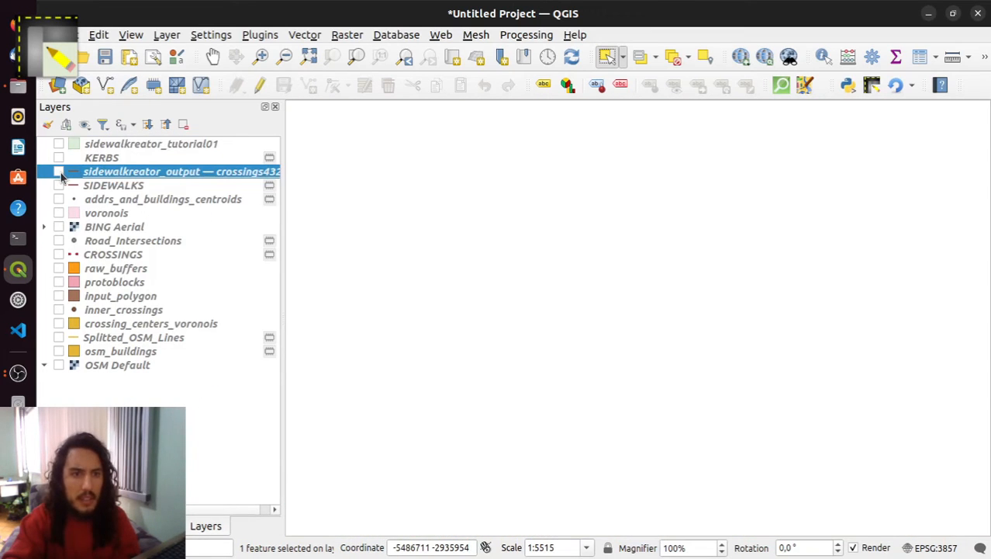
left_click(59, 172)
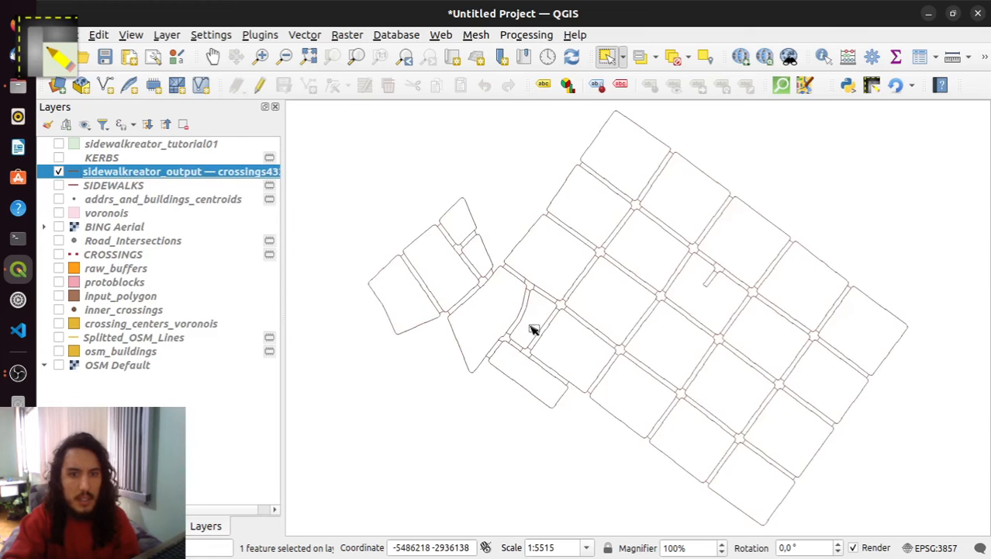
Examine the sidewalk and crossing lines of the output layer around several street intersections.
scroll(534, 330, "up", 1)
scroll(543, 318, "up", 1)
left_click_drag(613, 254, 700, 250)
scroll(764, 256, "down", 1)
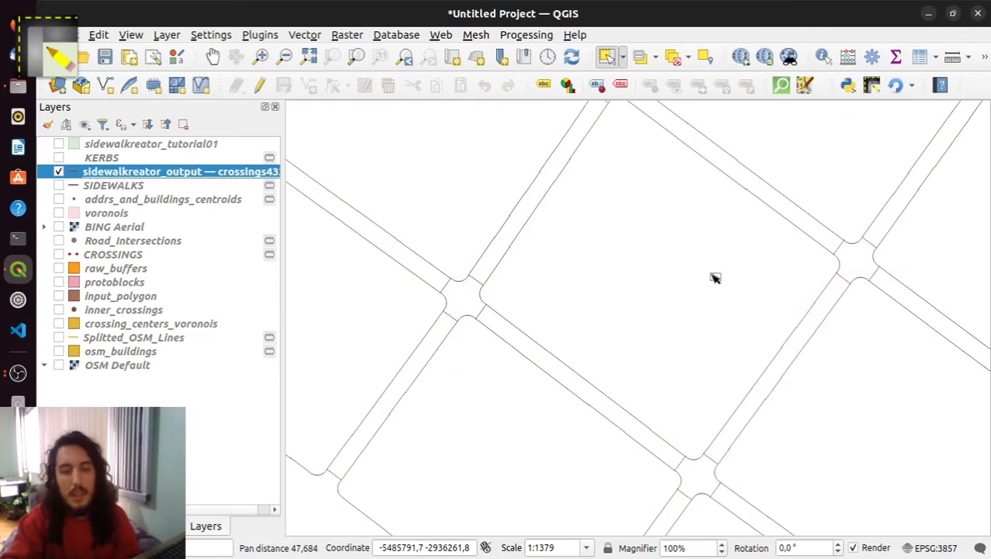
scroll(715, 277, "down", 1)
left_click_drag(708, 265, 713, 336)
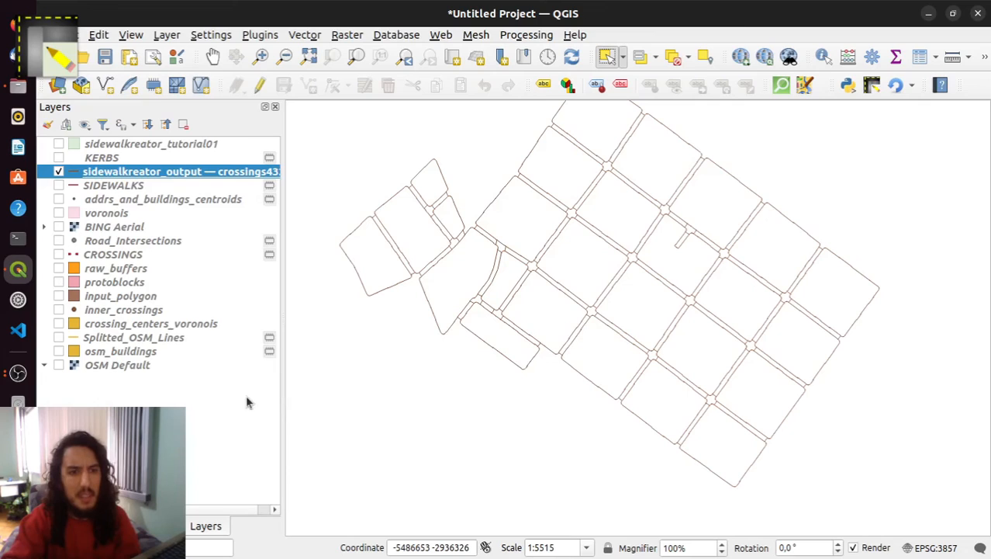
Remove the sidewalkreator_output line layer and load sidewalkreator_output.geojson again with both its Point and LineString crossings4326 layers.
left_click(182, 126)
key("Return")
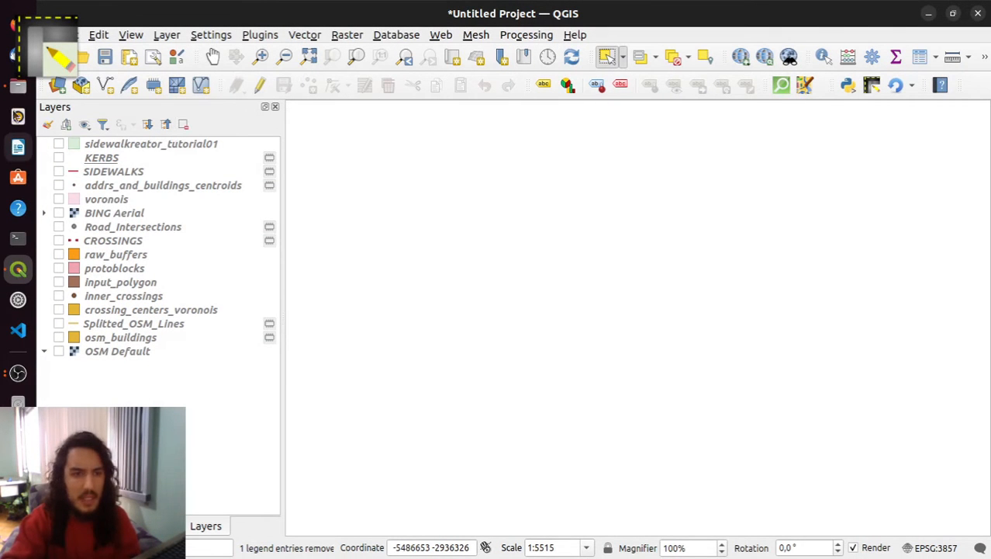
left_click(17, 89)
left_click_drag(698, 423, 390, 268)
left_click(383, 210)
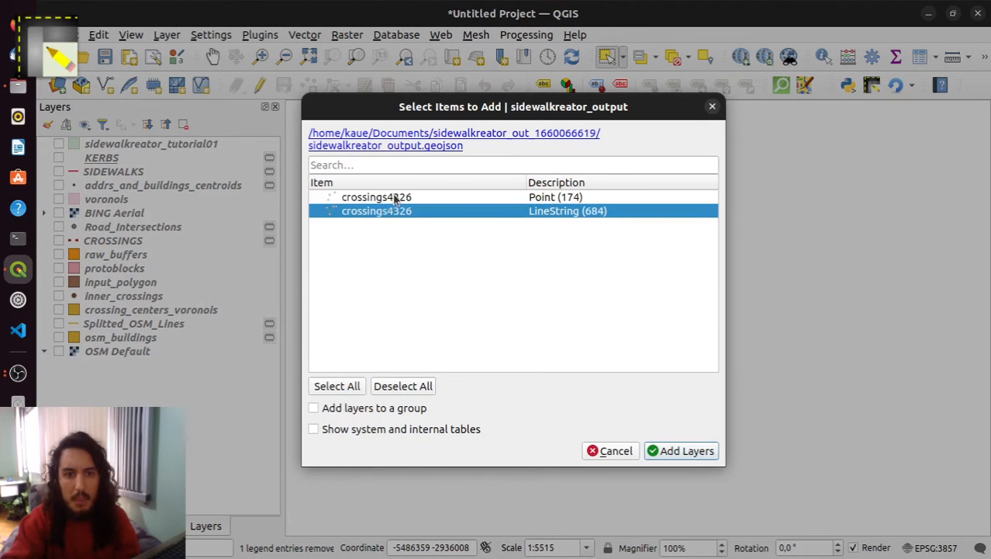
left_click(395, 198)
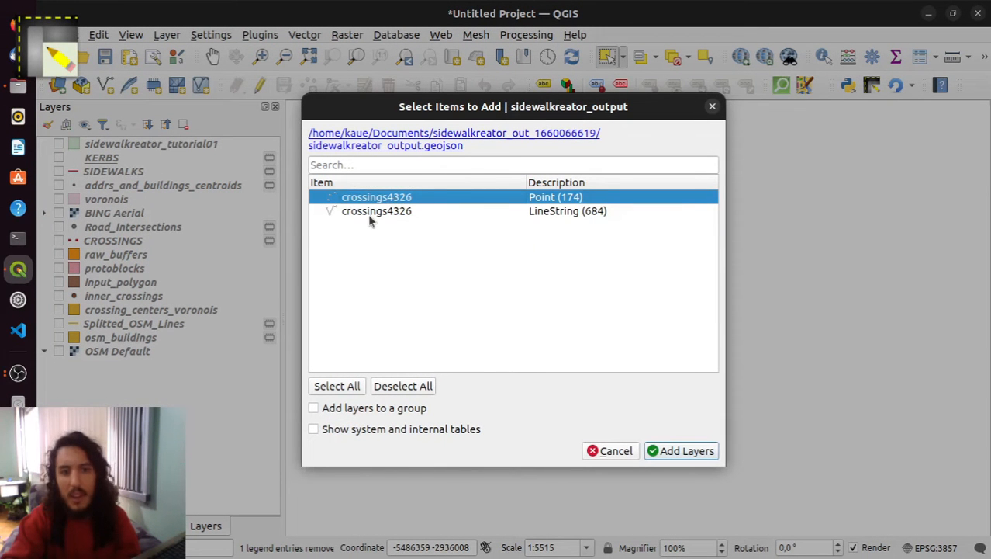
left_click(370, 212)
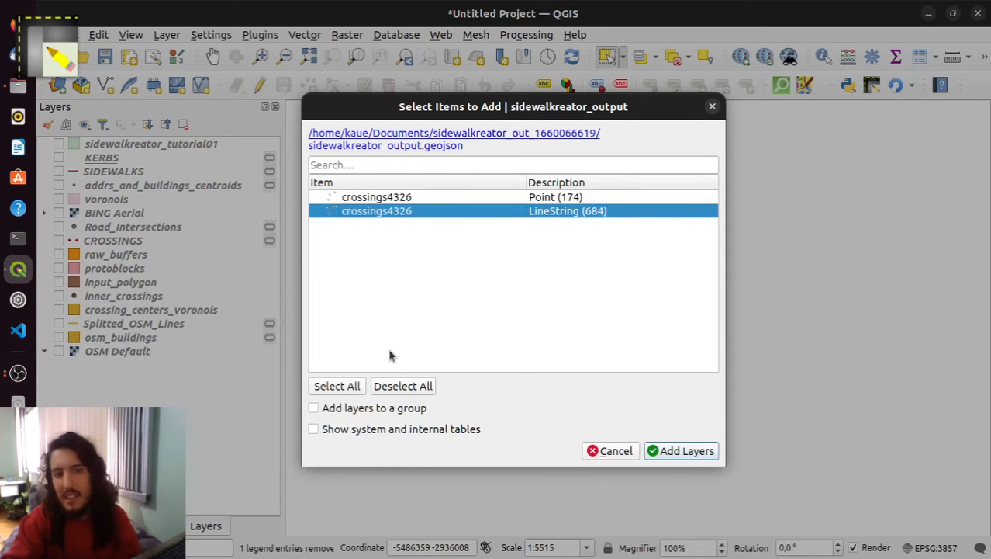
left_click(346, 386)
left_click(686, 451)
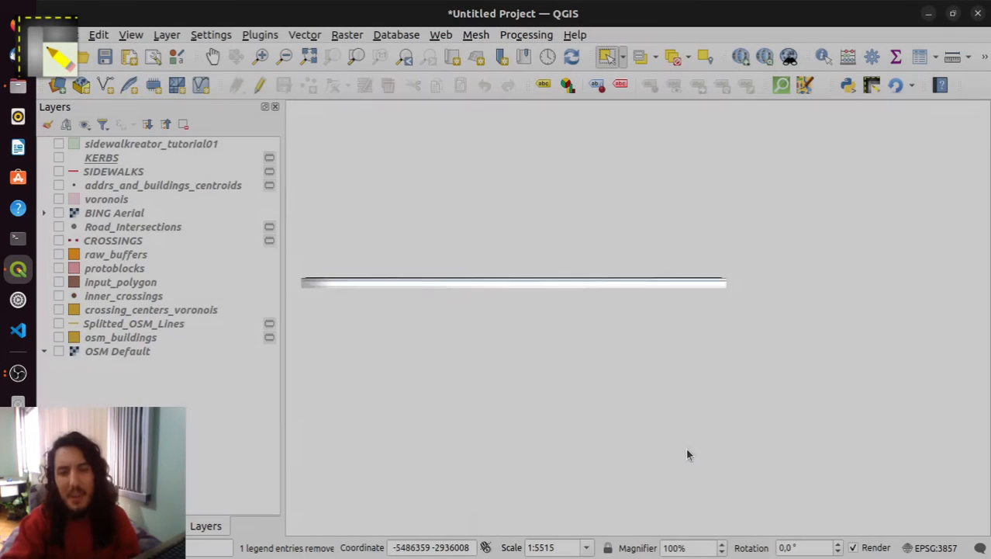
Examine up close the points placed near the ends of the crossing lines at a street intersection.
scroll(543, 264, "up", 2)
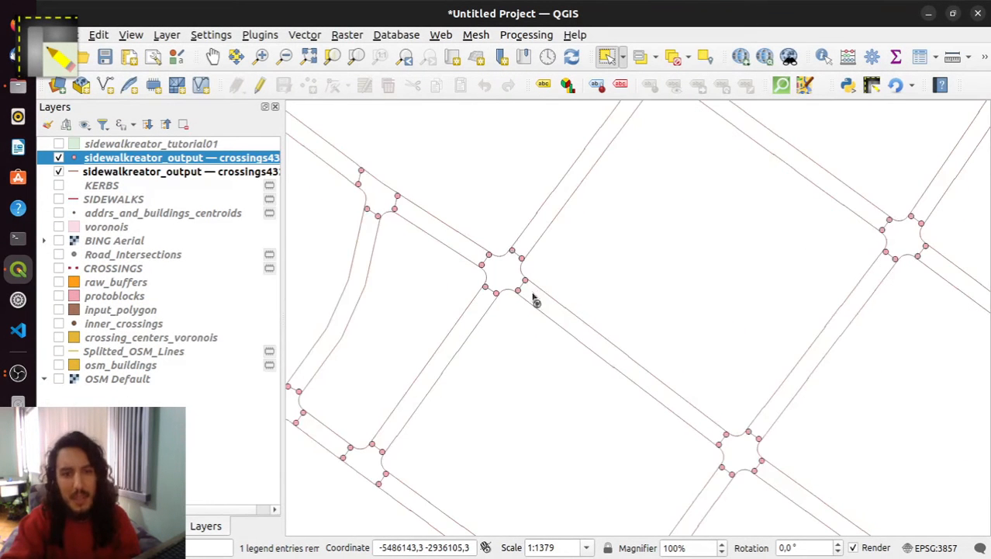
scroll(528, 287, "up", 1)
scroll(491, 207, "up", 2)
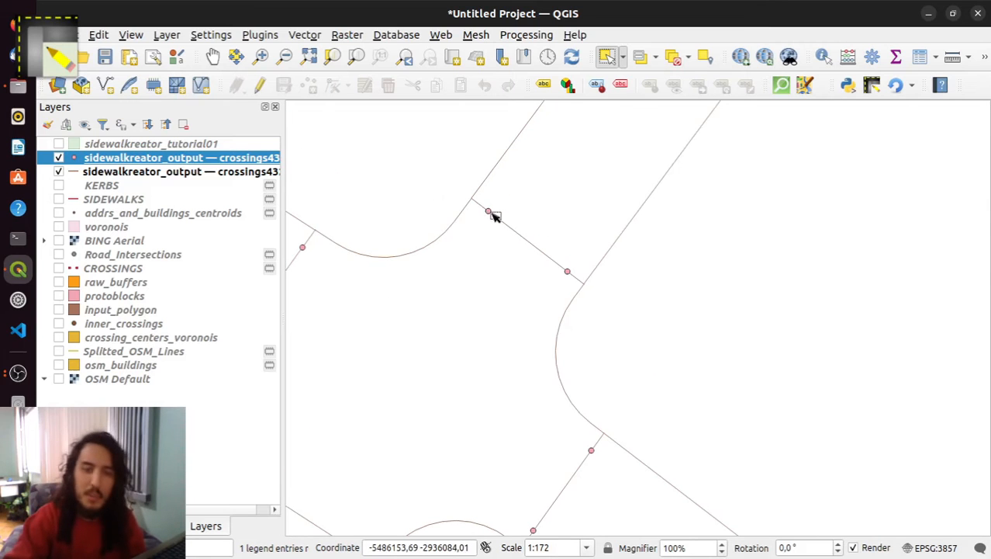
scroll(560, 275, "down", 2)
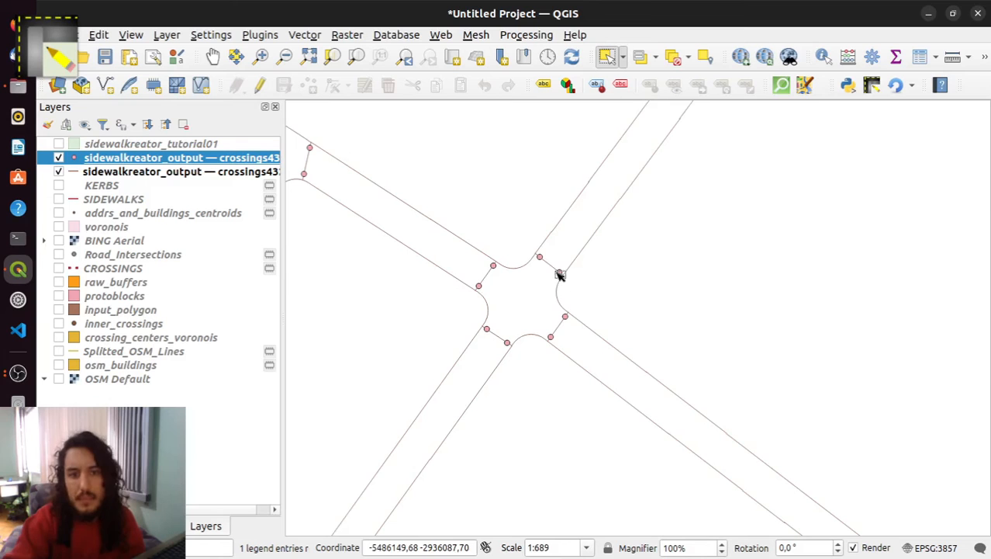
scroll(546, 256, "up", 1)
scroll(541, 258, "up", 1)
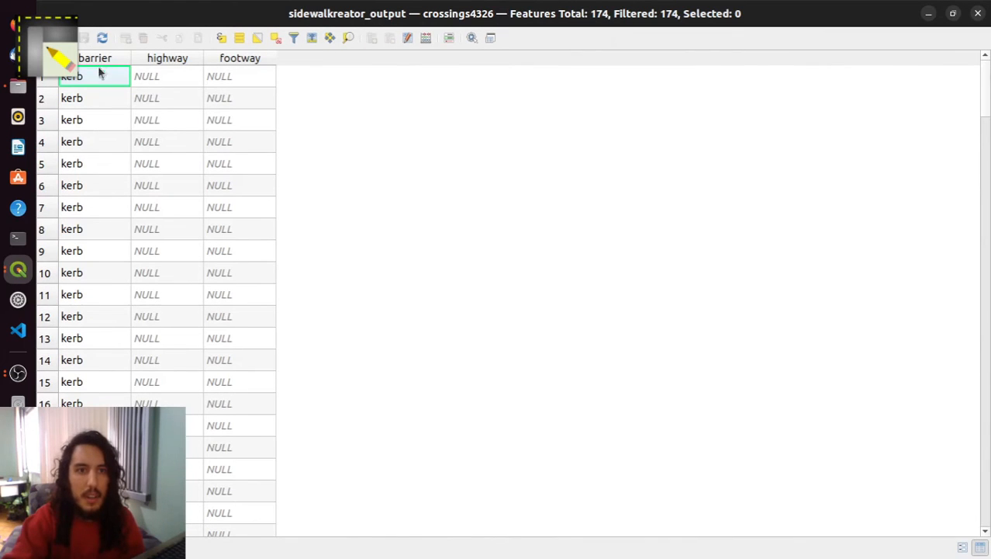
Look through the barrier, highway and footway values in the output point layer's attribute table and close it.
scroll(68, 302, "down", 12)
scroll(68, 301, "up", 12)
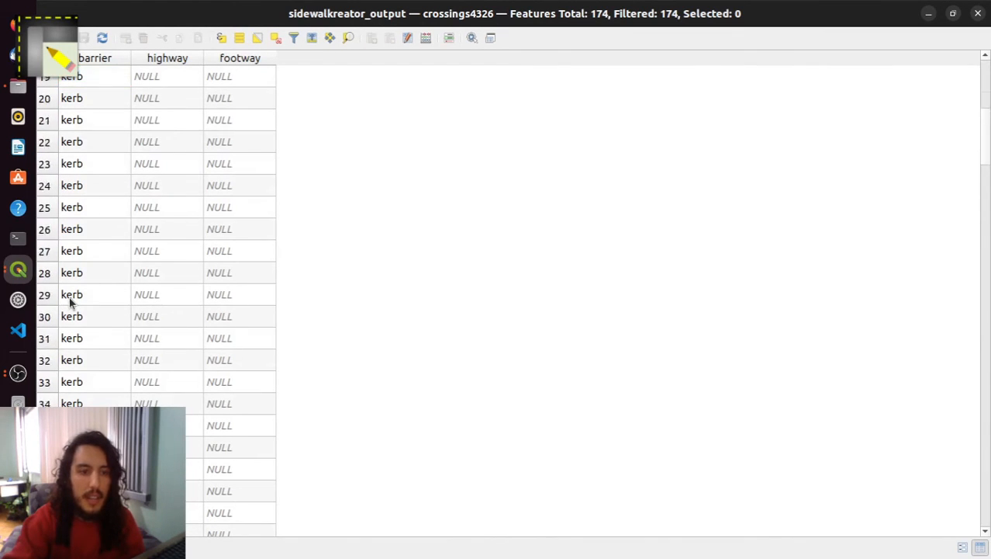
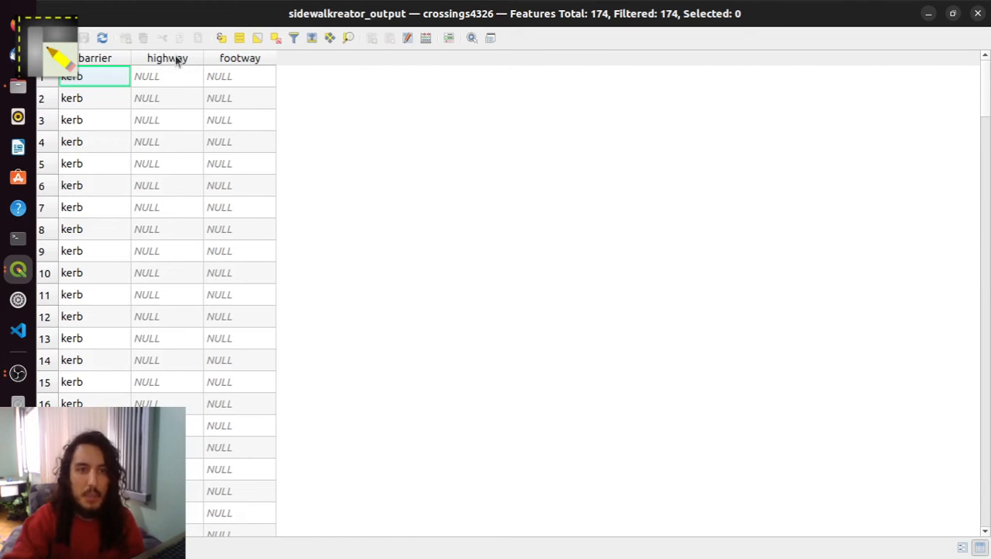
scroll(321, 273, "down", 20)
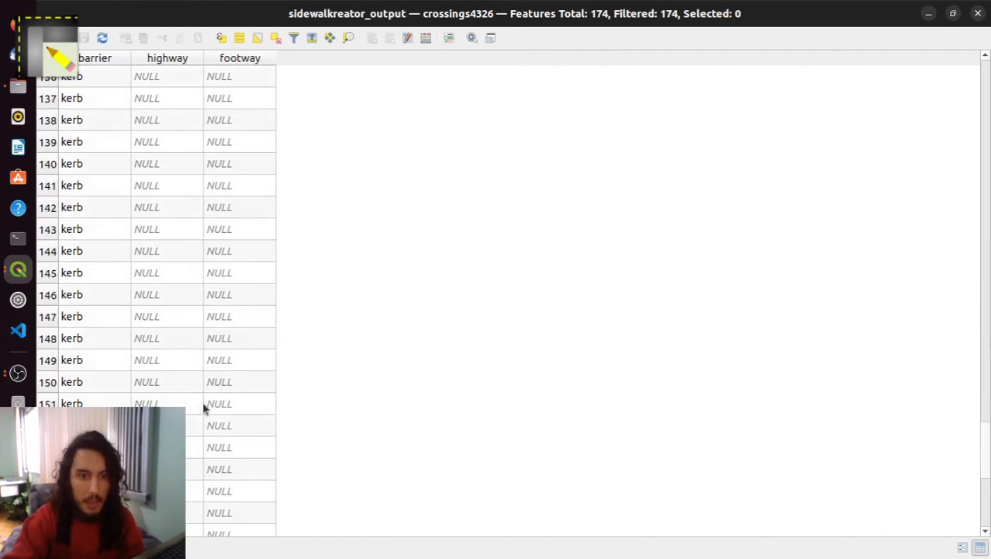
scroll(202, 404, "down", 6)
scroll(202, 414, "up", 20)
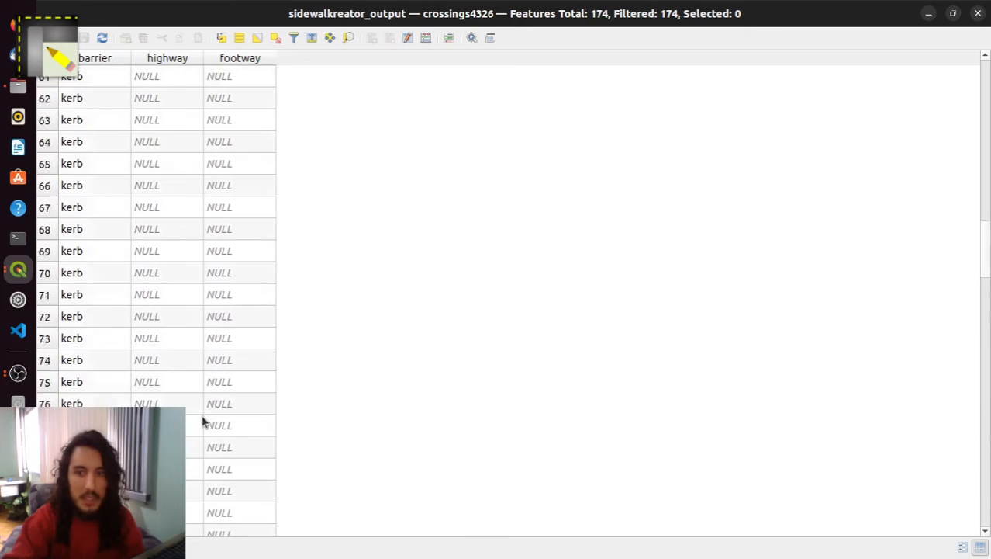
scroll(202, 414, "up", 11)
left_click(978, 14)
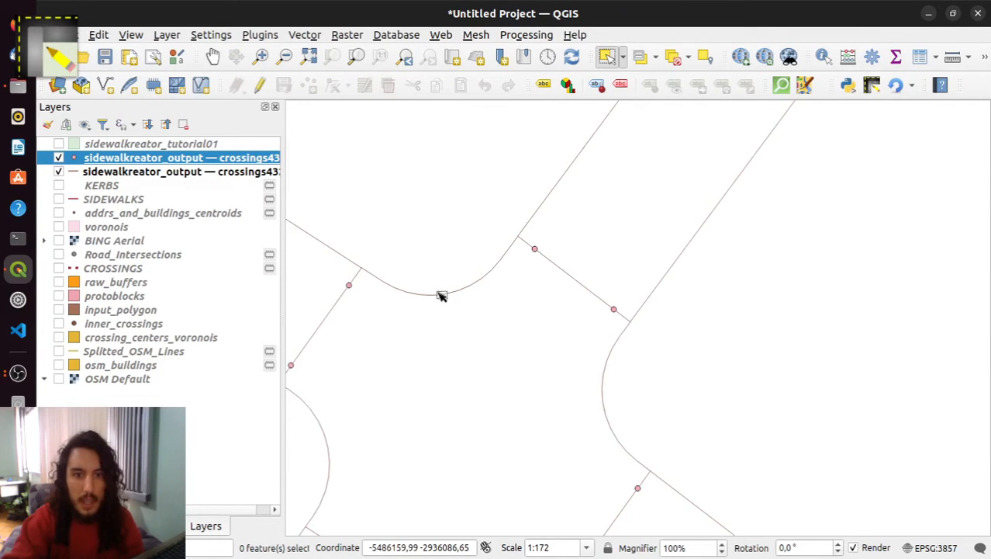
Select one sidewalk line segment beside the street intersection in the sidewalkreator_output line layer.
scroll(437, 296, "down", 1)
left_click(153, 174)
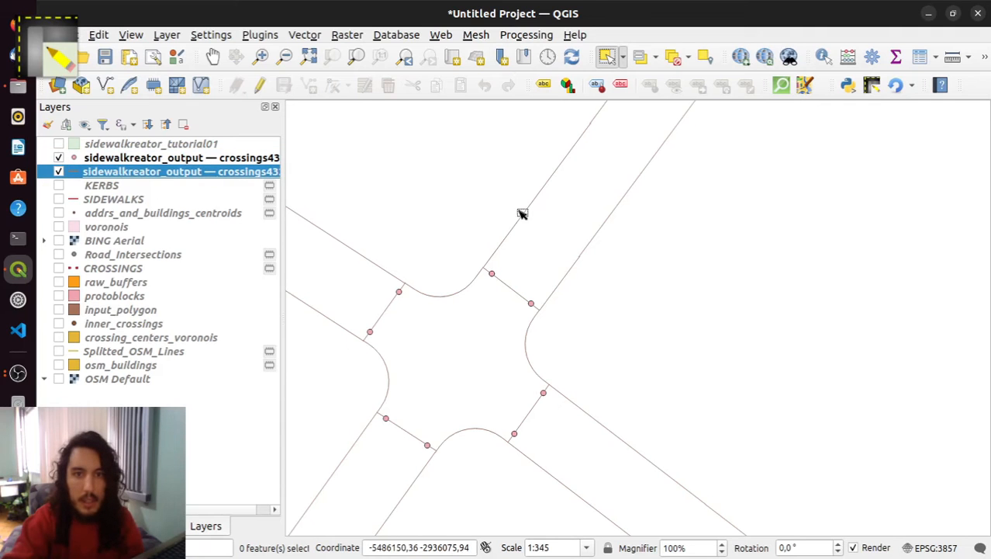
left_click(523, 217)
scroll(670, 248, "down", 1)
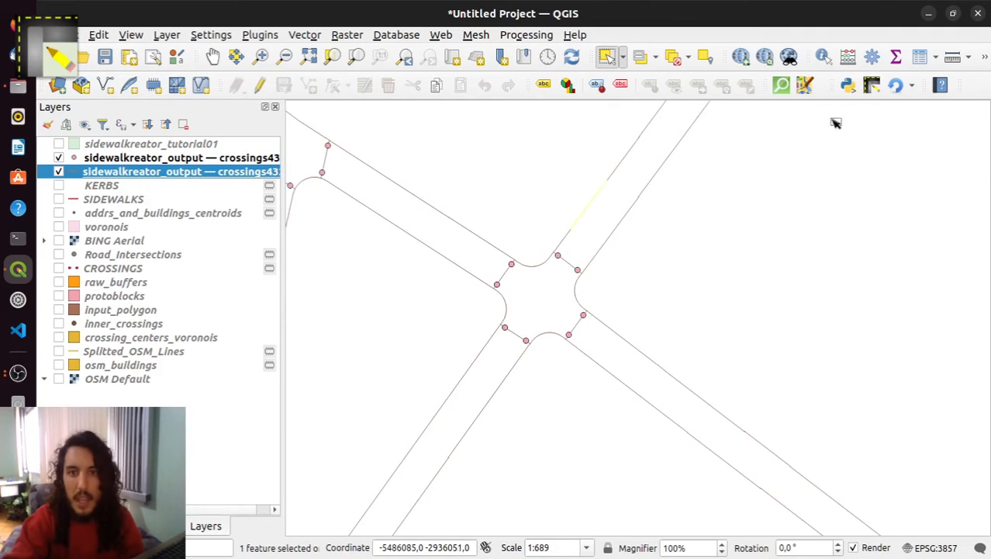
Open the output line layer's attribute table and look through its highway and footway values.
left_click(926, 60)
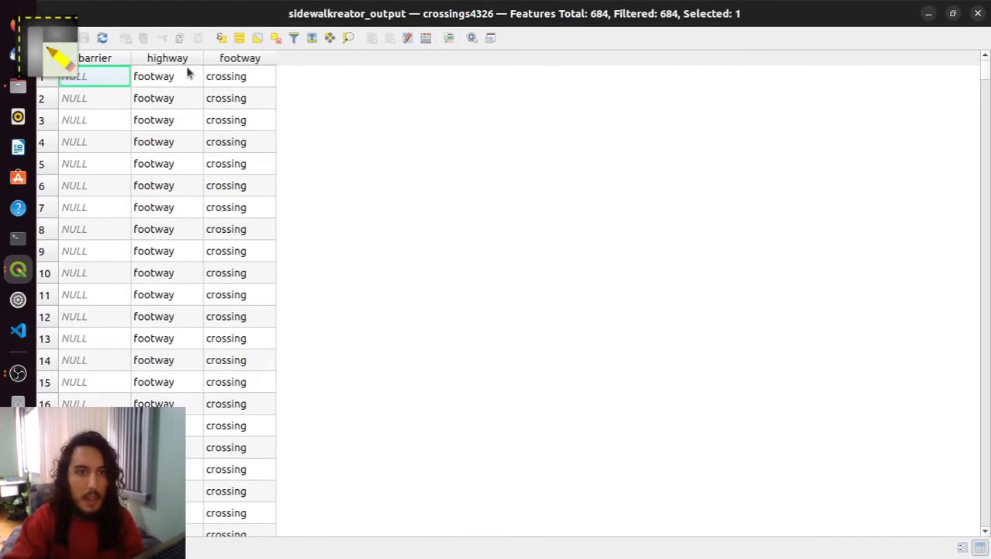
scroll(174, 61, "down", 18)
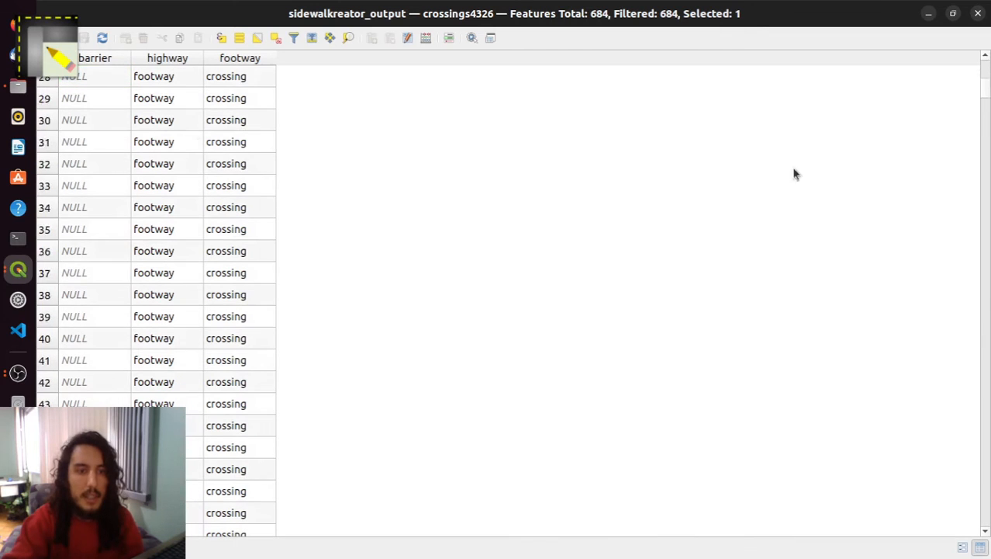
left_click_drag(986, 113, 295, 13)
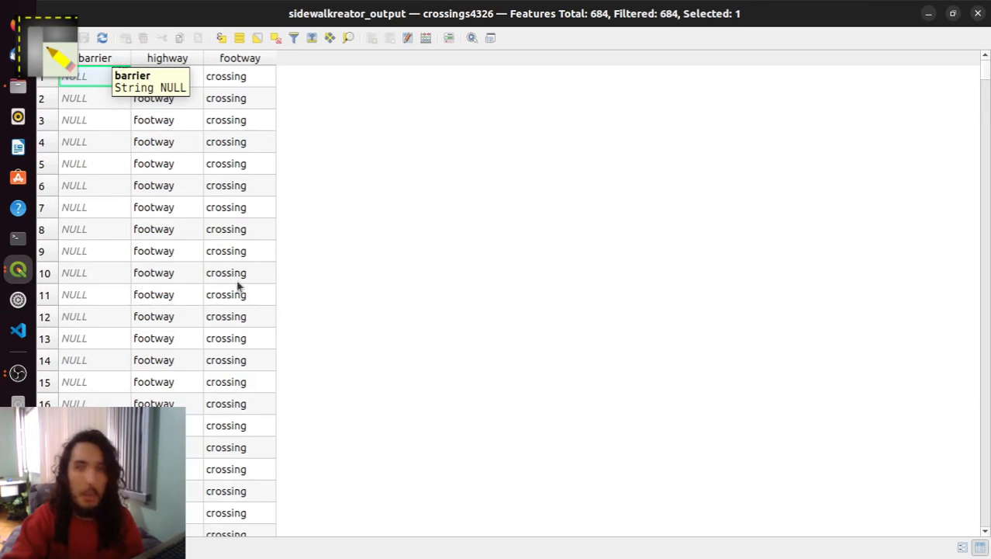
Try to open sidewalkreator_output.geojson from the output folder in Text Editor, and quit the editor.
left_click(18, 85)
right_click(688, 419)
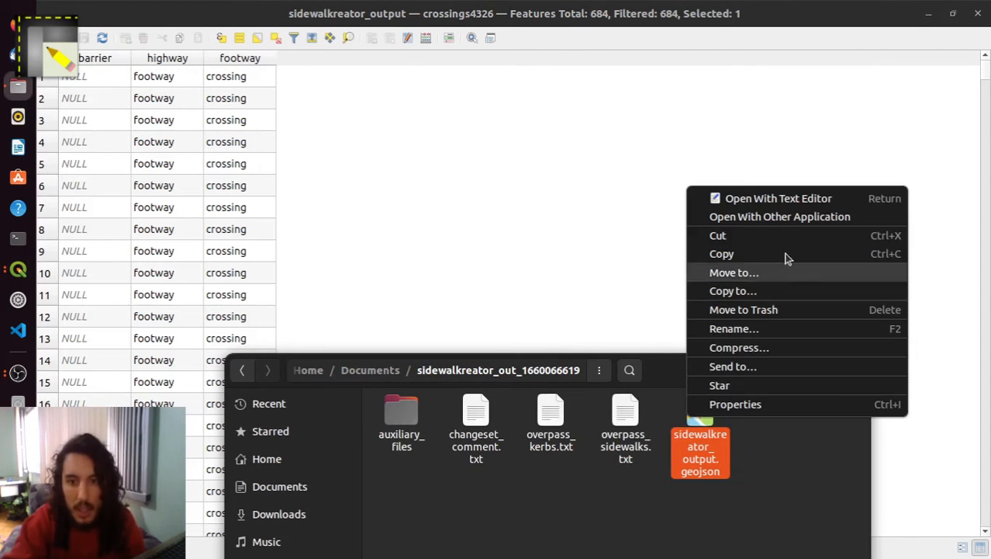
left_click(800, 201)
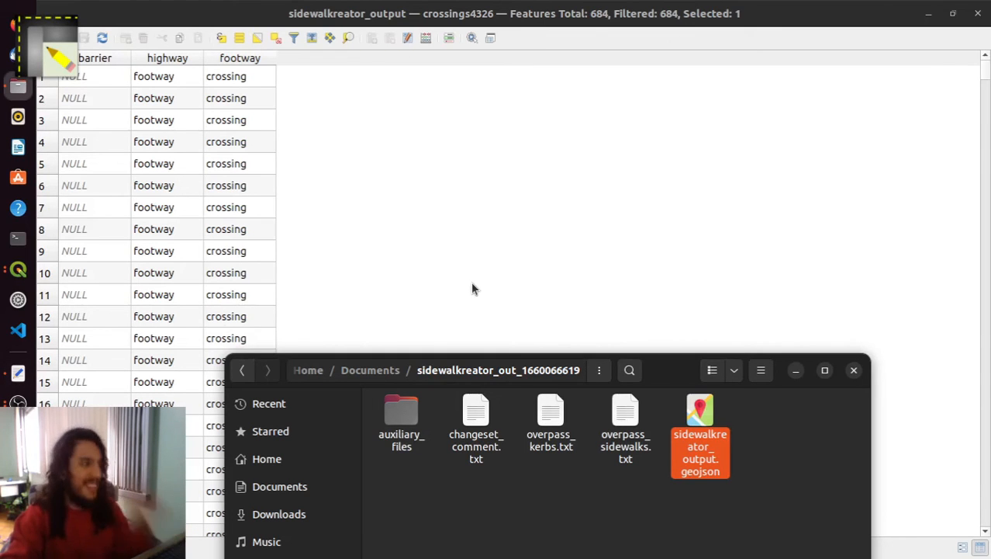
right_click(704, 437)
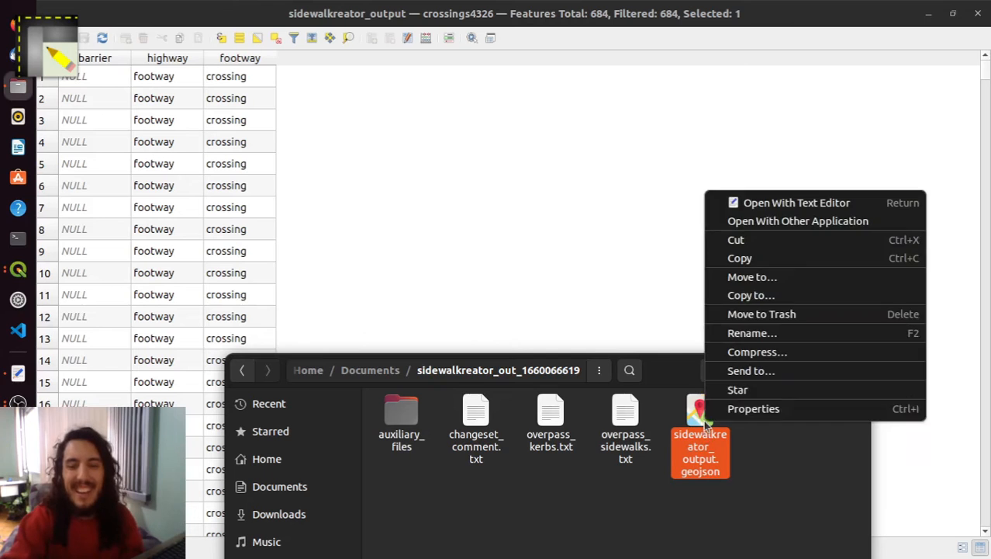
left_click(762, 208)
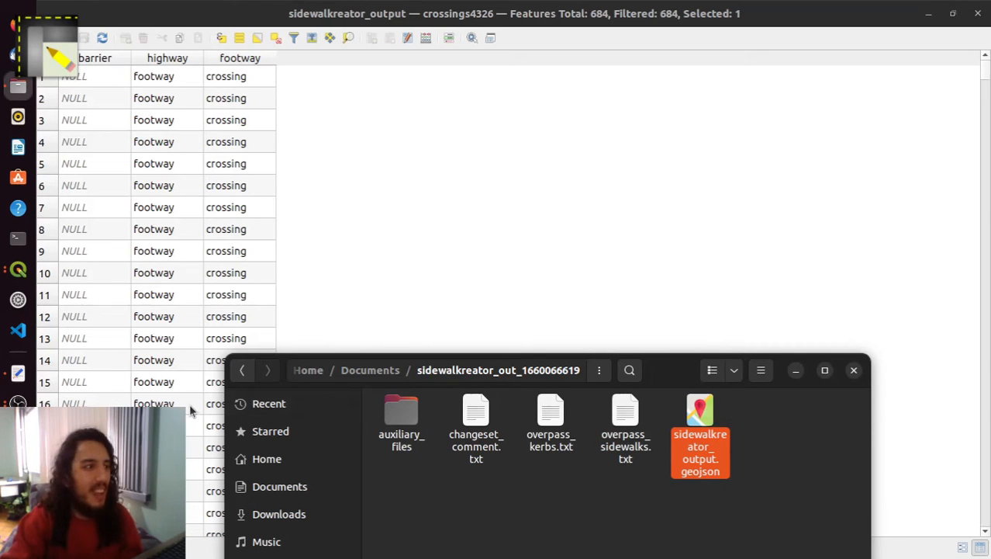
right_click(26, 386)
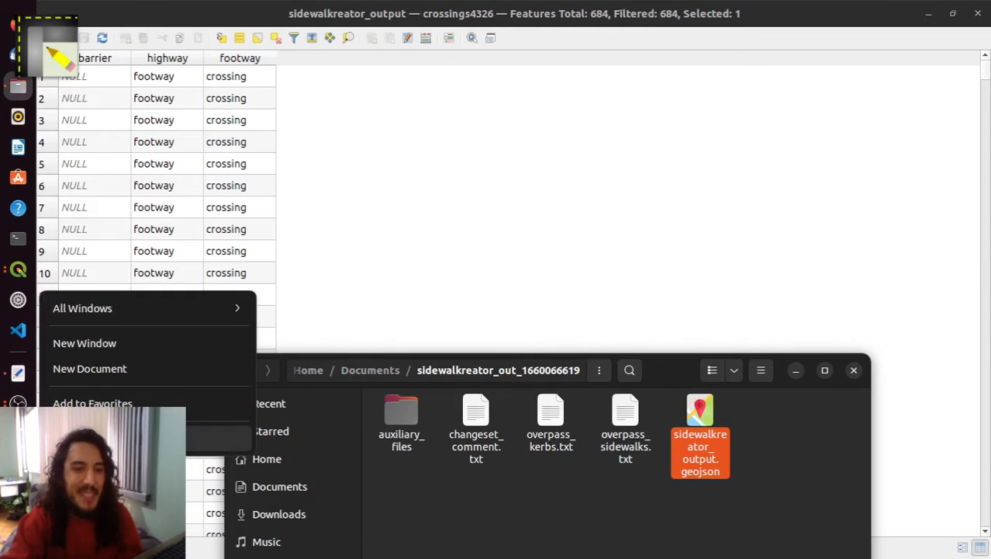
left_click(62, 438)
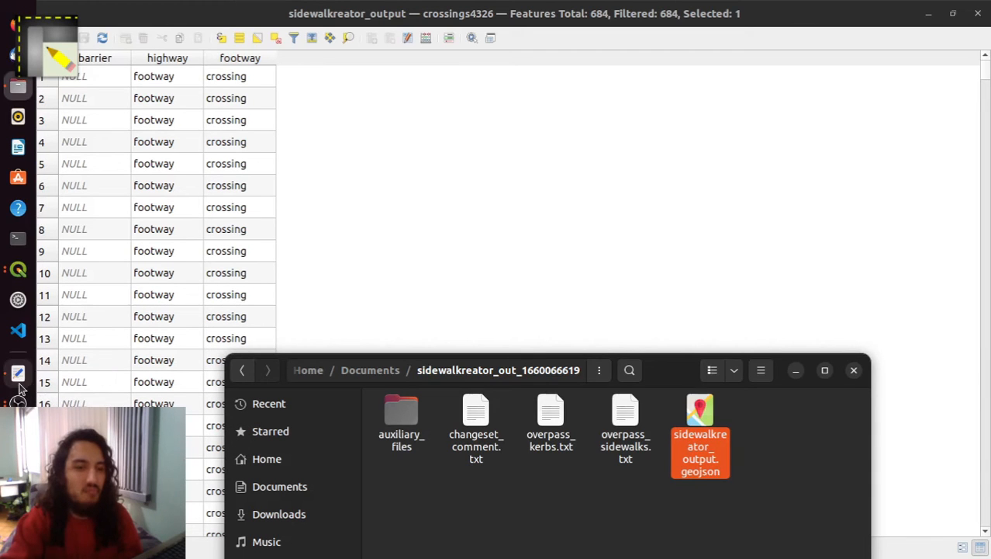
Open sidewalkreator_output.geojson from the output folder with Visual Studio Code.
right_click(703, 411)
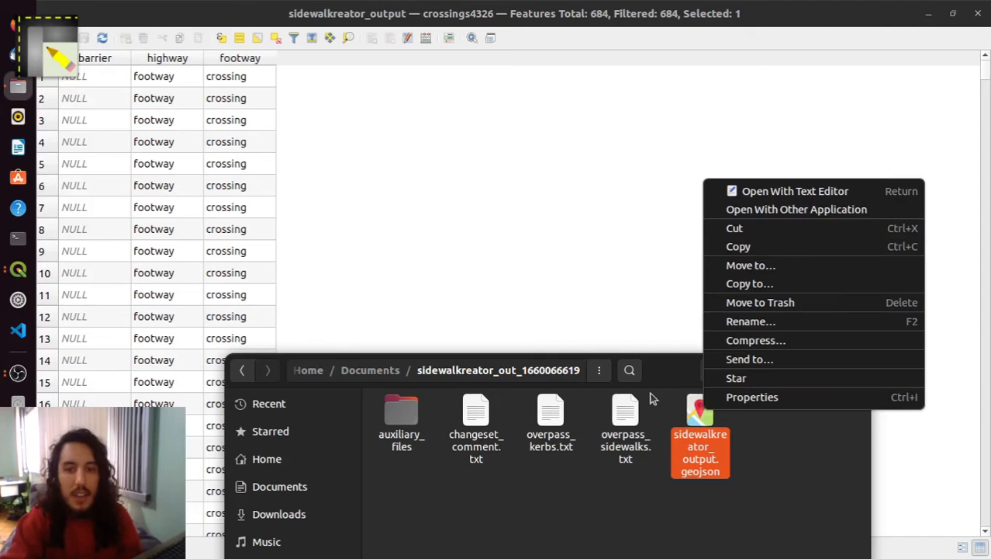
left_click(841, 210)
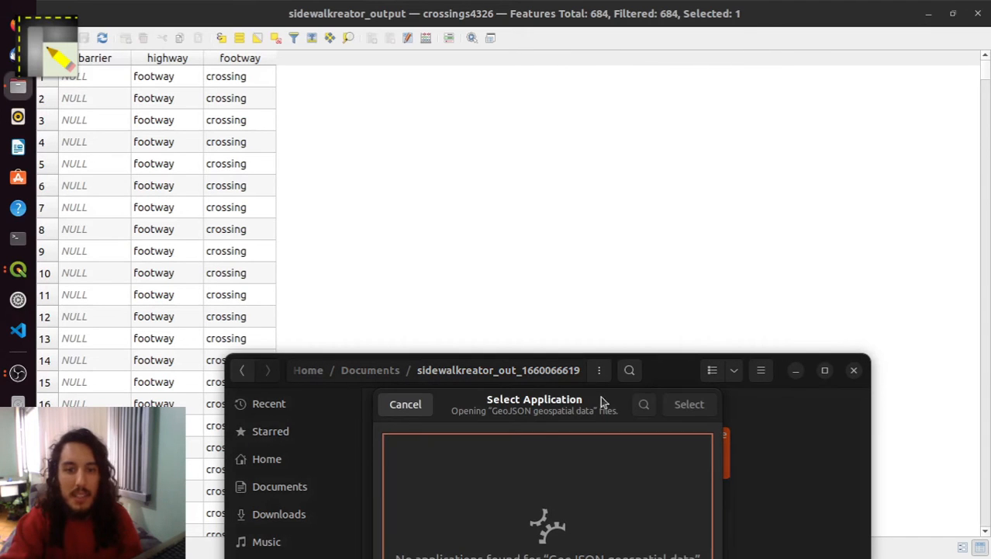
left_click_drag(600, 398, 615, 144)
left_click(618, 415)
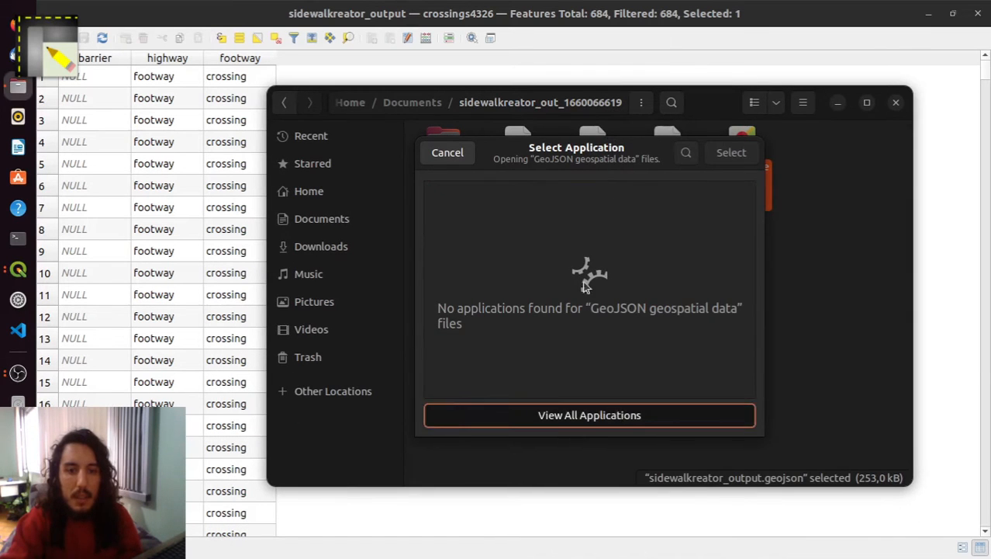
left_click(520, 251)
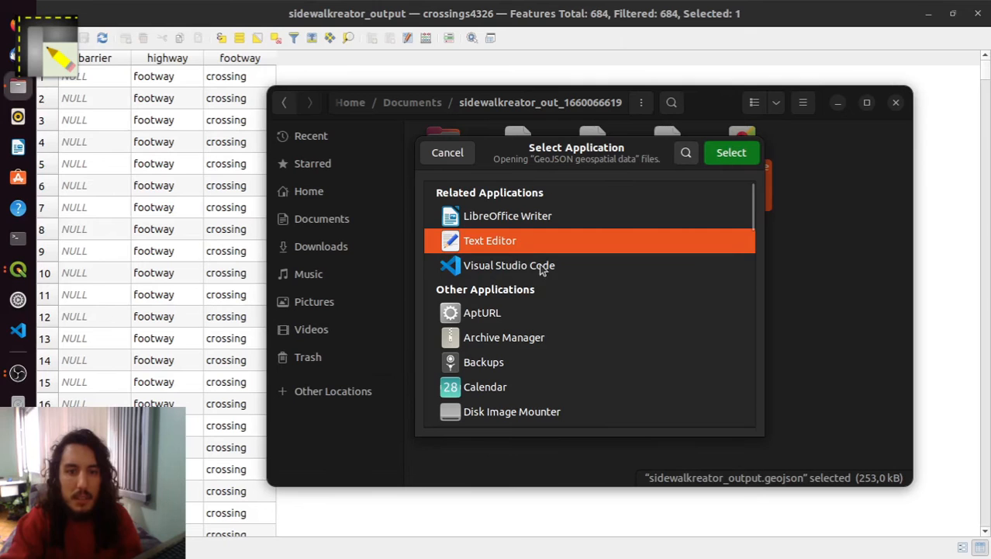
left_click(539, 264)
left_click(736, 155)
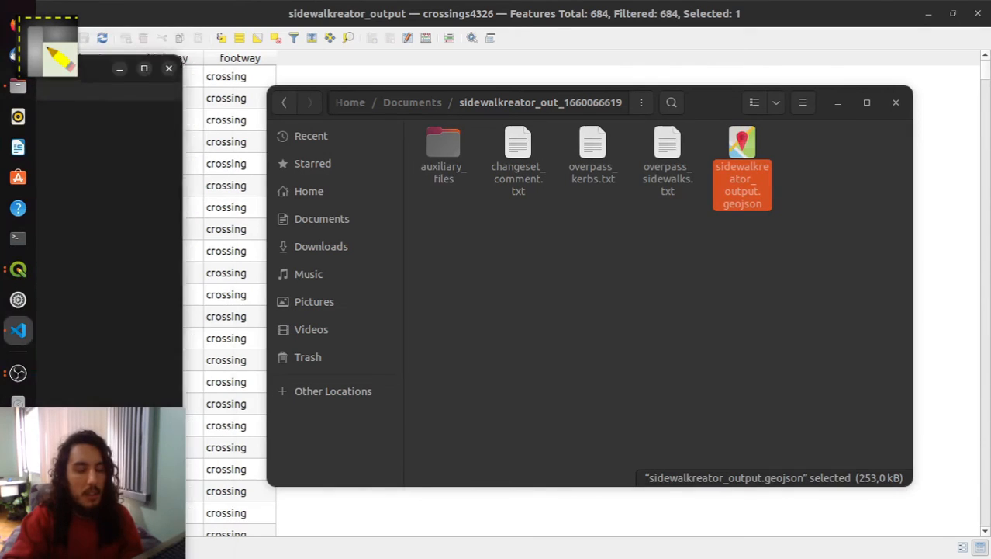
Bring the Visual Studio Code window fully into view, enlarge its text and examine the LineString features and their properties.
left_click_drag(0, 122, 727, 41)
left_click(621, 207)
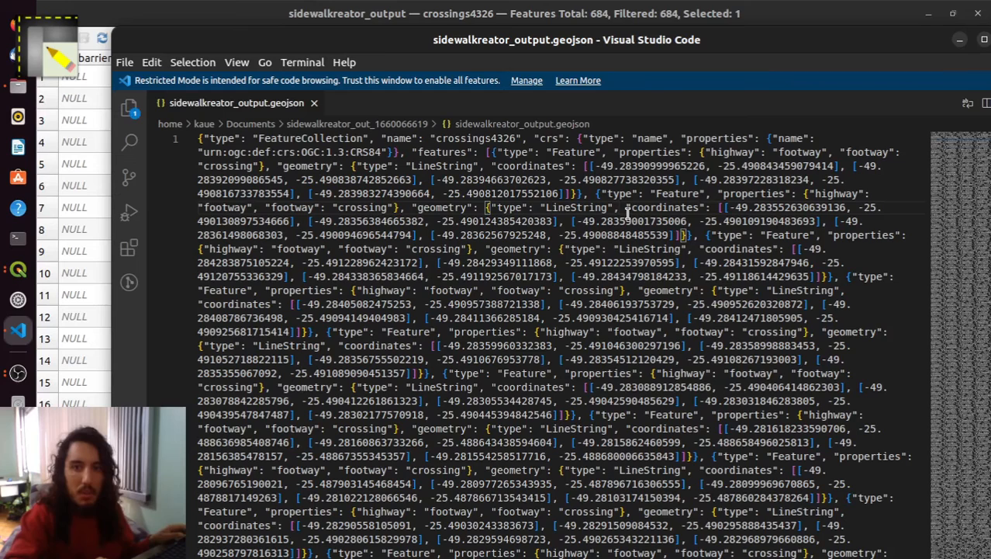
key("ctrl+equal")
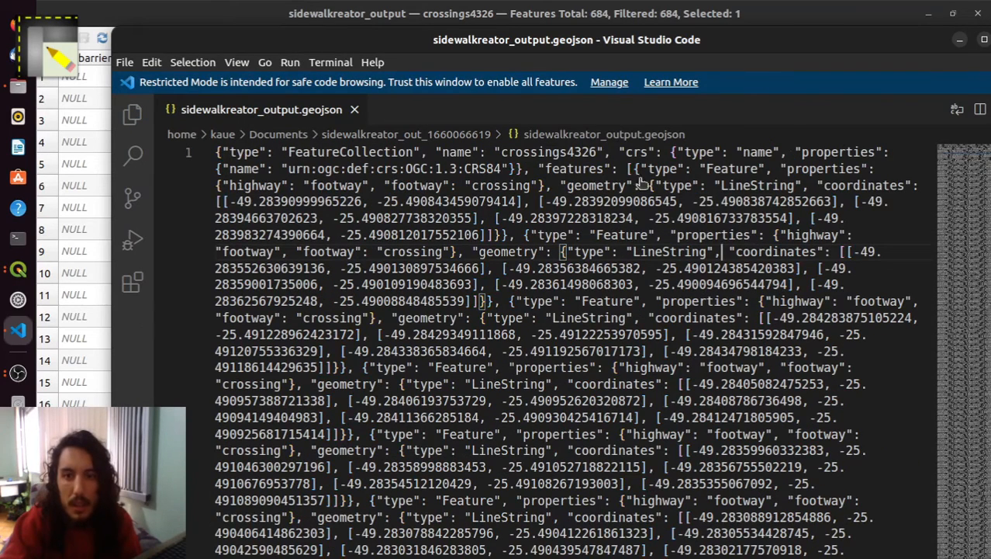
left_click(246, 186)
left_click(584, 204)
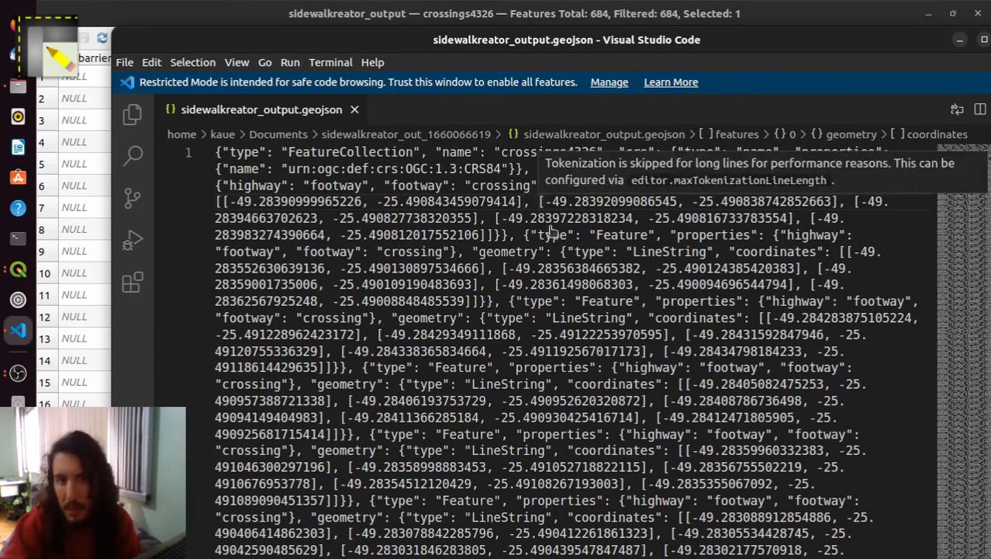
scroll(569, 256, "down", 5)
left_click(575, 265)
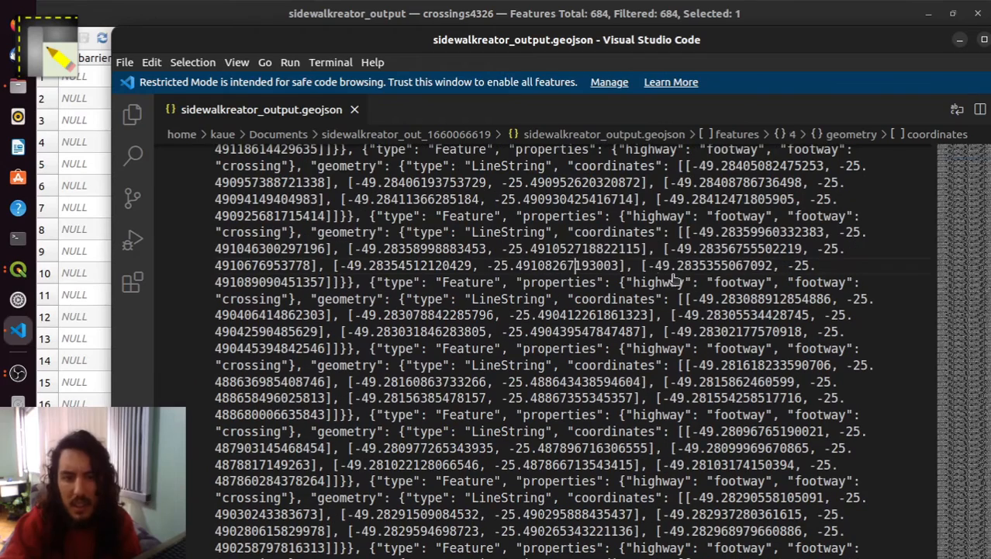
Search the GeoJSON text for "kerb".
key("ctrl+f")
type("ker")
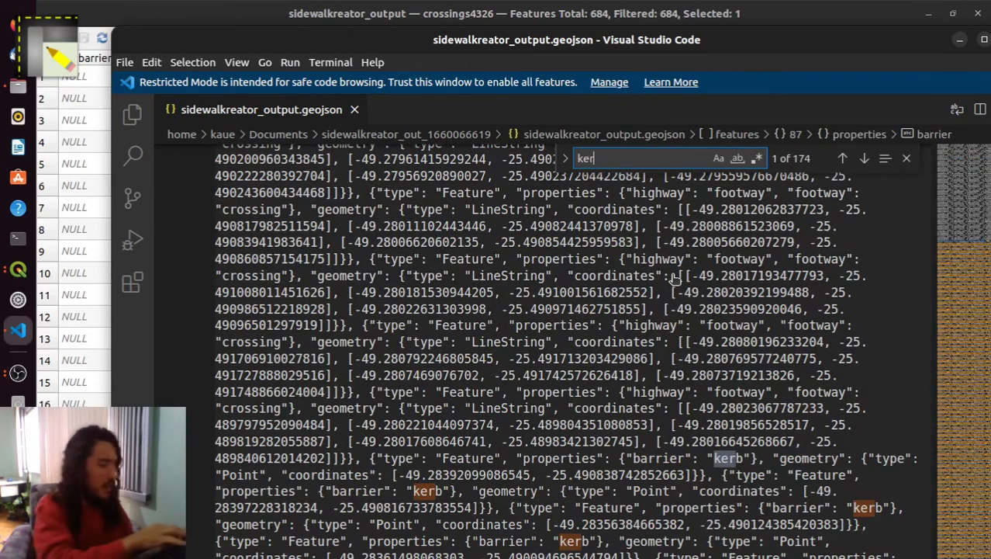
type("b")
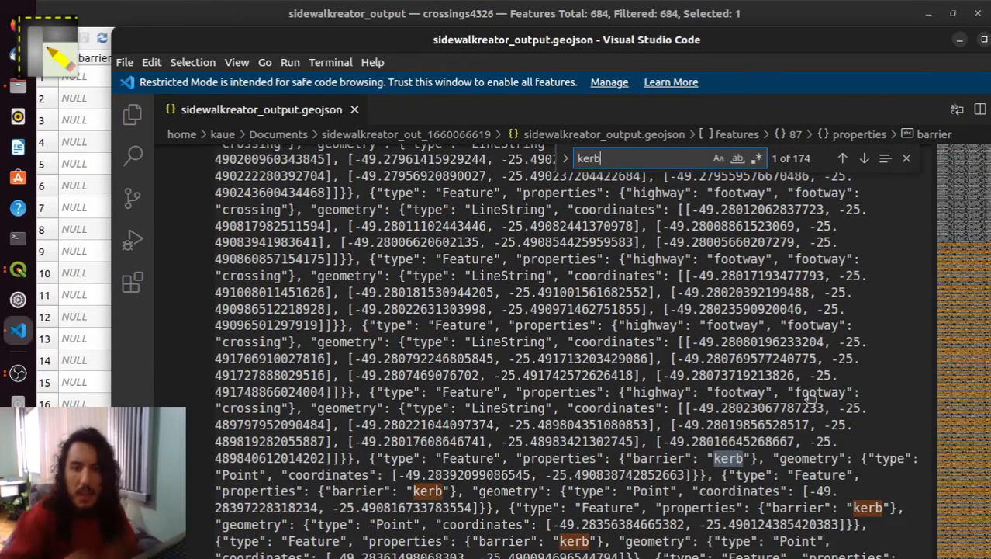
Close the Visual Studio Code window, the output folder window and the line layer's attribute table to return to the QGIS map.
double_click(850, 44)
left_click(714, 122)
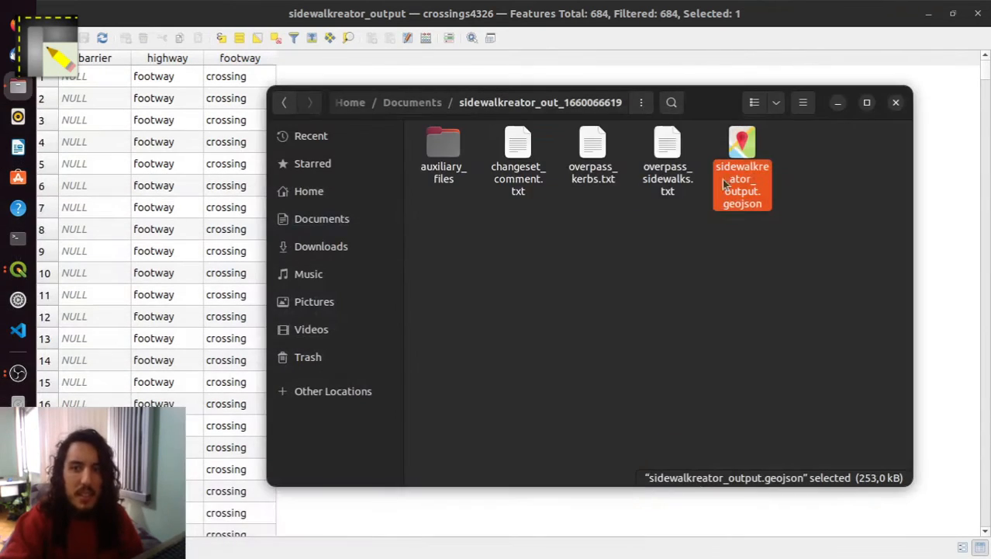
left_click(896, 103)
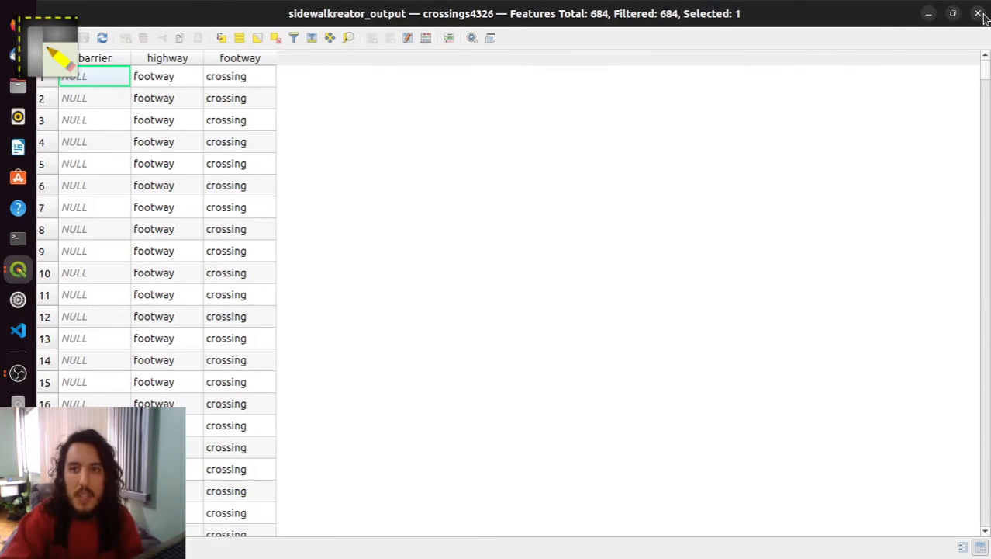
left_click(979, 14)
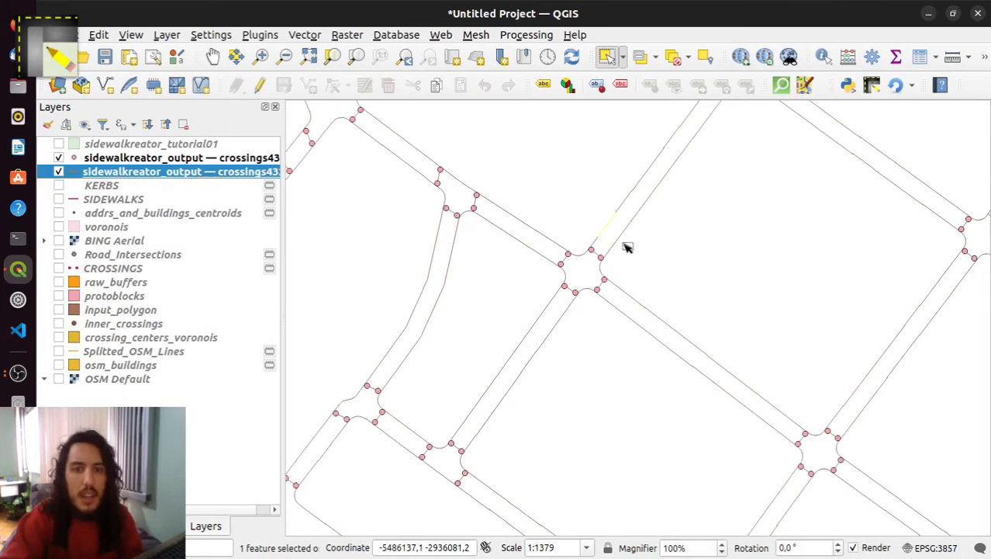
Reopen the line layer's attribute table, look through its crossing and sidewalk rows, and move the table window down to uncover the map.
left_click_drag(654, 254, 635, 273)
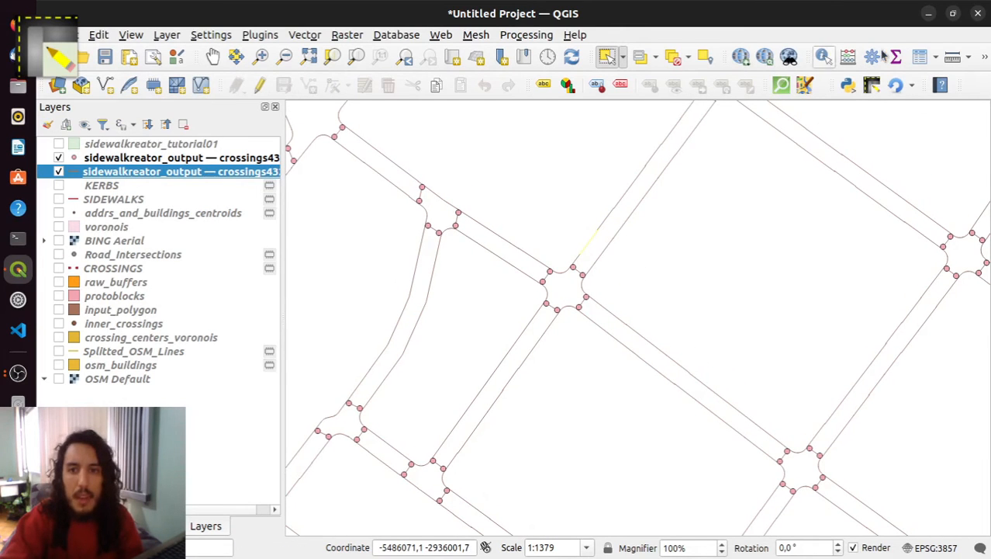
left_click(920, 56)
scroll(342, 279, "down", 9)
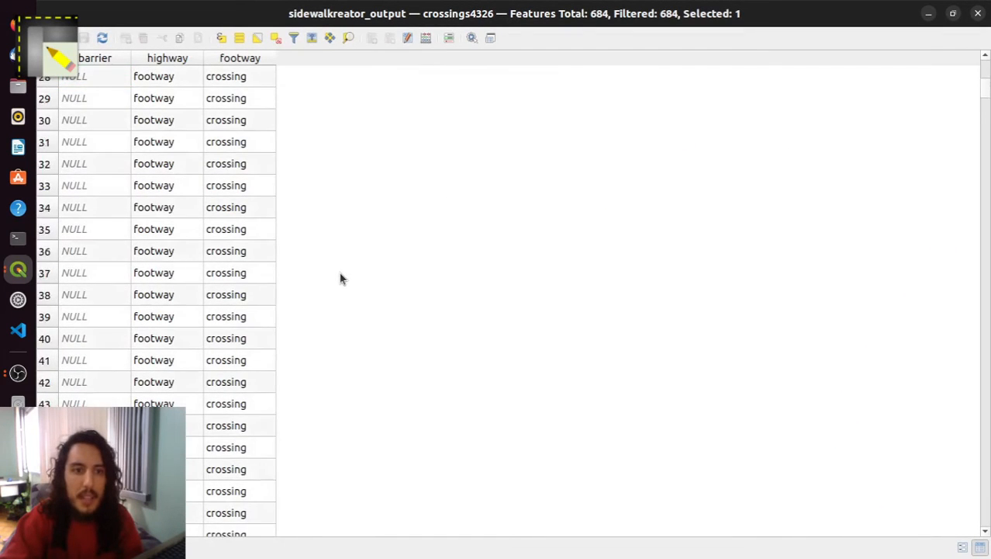
scroll(343, 276, "down", 18)
scroll(989, 225, "down", 16)
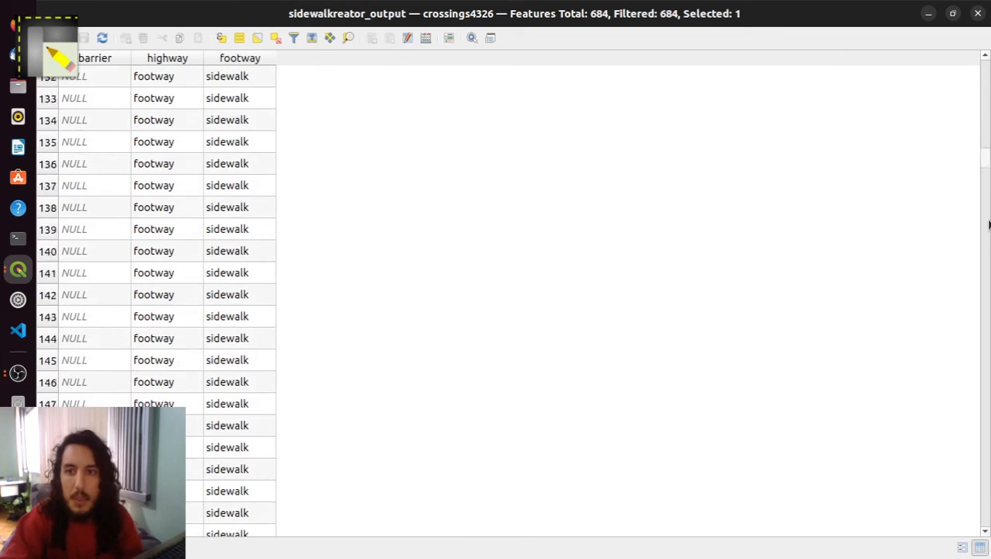
left_click_drag(989, 225, 984, 354)
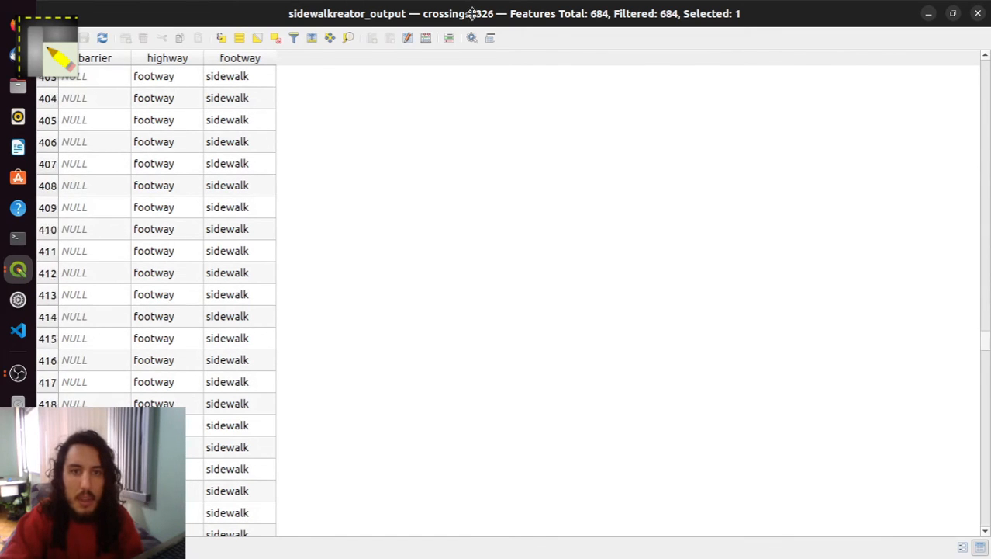
left_click_drag(472, 13, 689, 316)
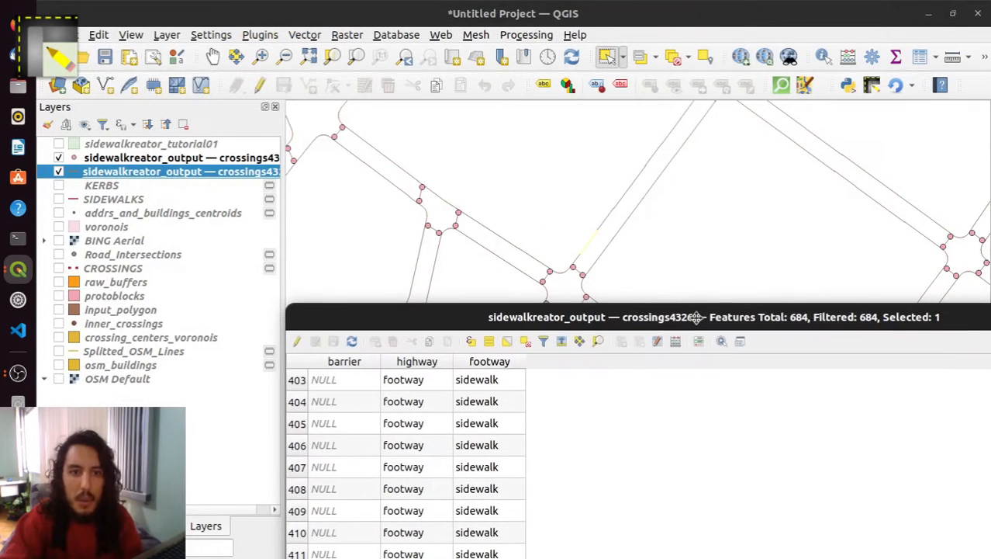
Bring the selected line's row to the start of the attribute table and examine its highway and footway values.
left_click(564, 344)
scroll(571, 394, "up", 20)
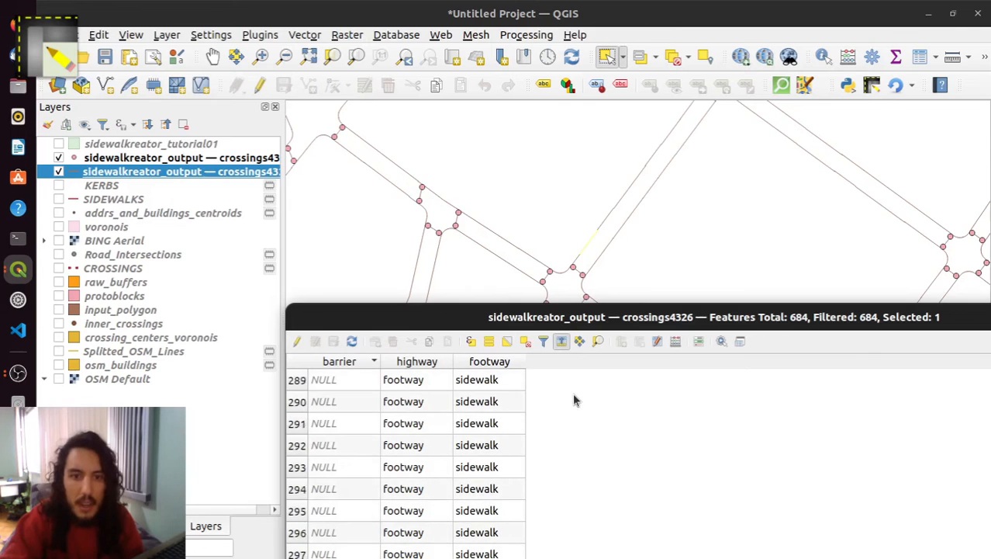
scroll(574, 395, "up", 19)
left_click_drag(679, 320, 493, 249)
left_click_drag(948, 428, 953, 289)
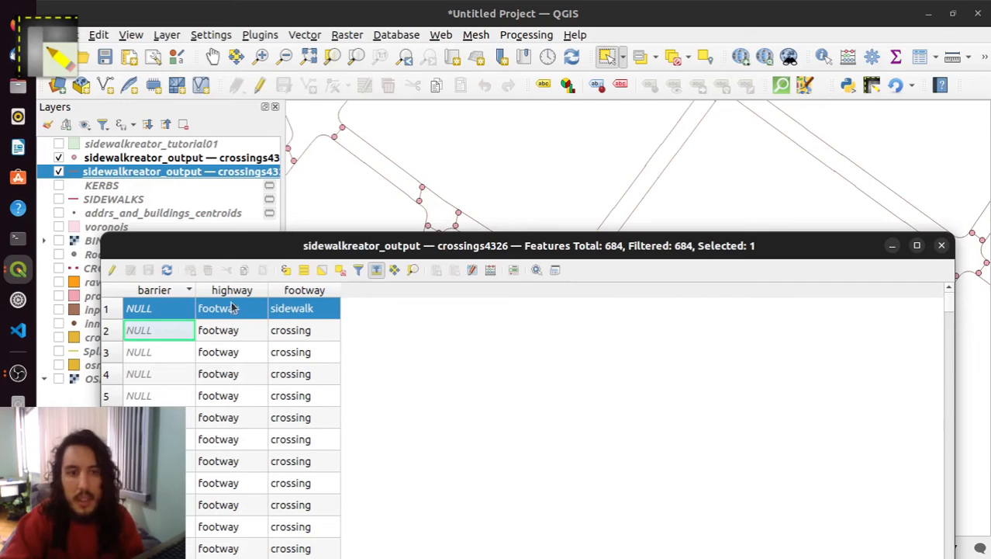
Select a crossing line at the intersection on the map and check its row at the start of the line layer's attribute table.
left_click_drag(607, 172, 519, 113)
scroll(485, 218, "up", 2)
left_click(440, 203)
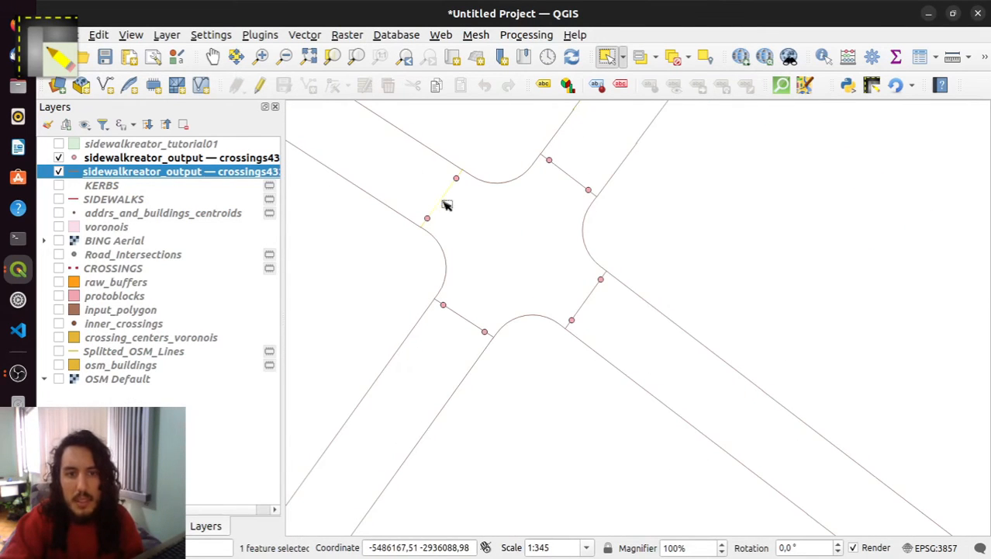
left_click(920, 57)
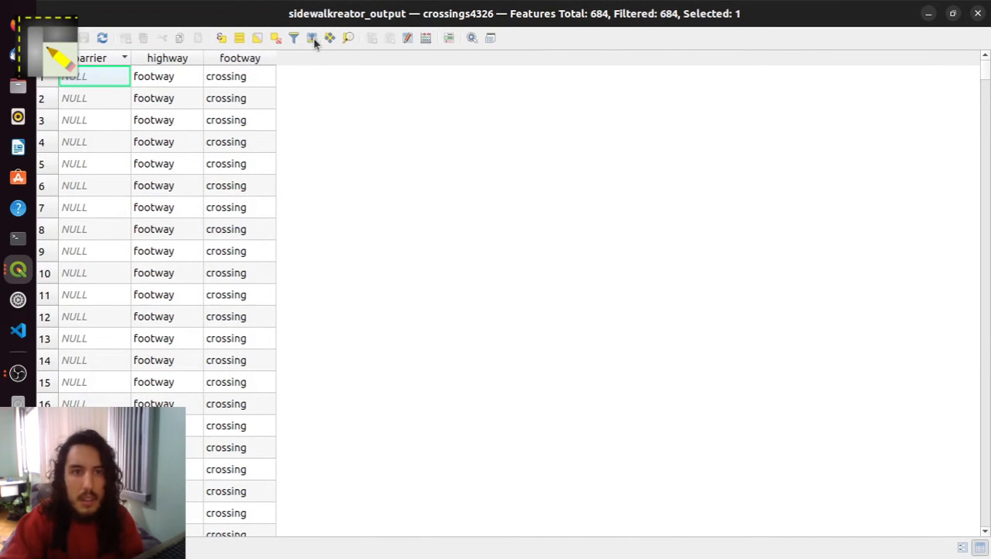
left_click(313, 38)
left_click_drag(435, 15, 395, 283)
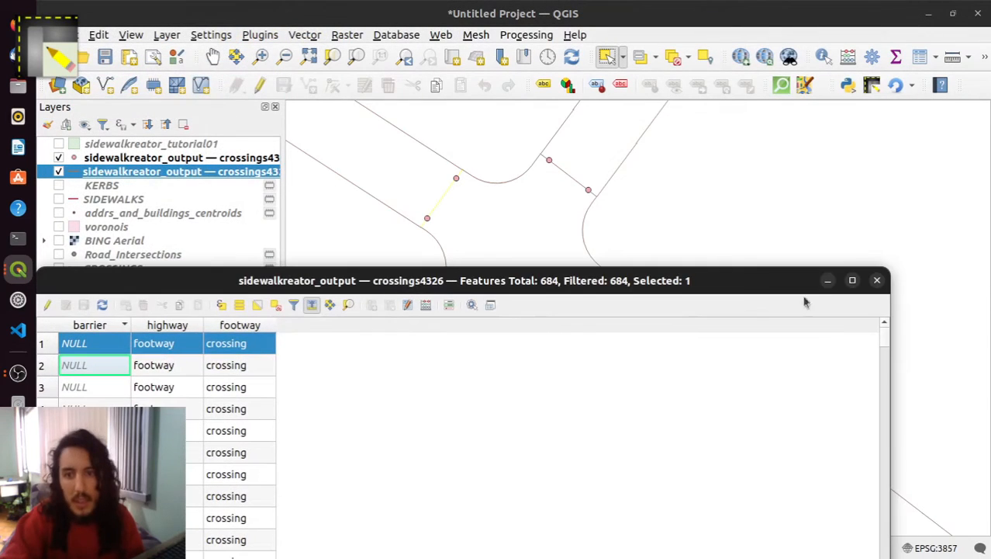
Close the attribute table, clear the feature selection and view the wider sidewalk network on the map.
left_click(877, 280)
scroll(873, 281, "down", 2)
scroll(868, 287, "down", 1)
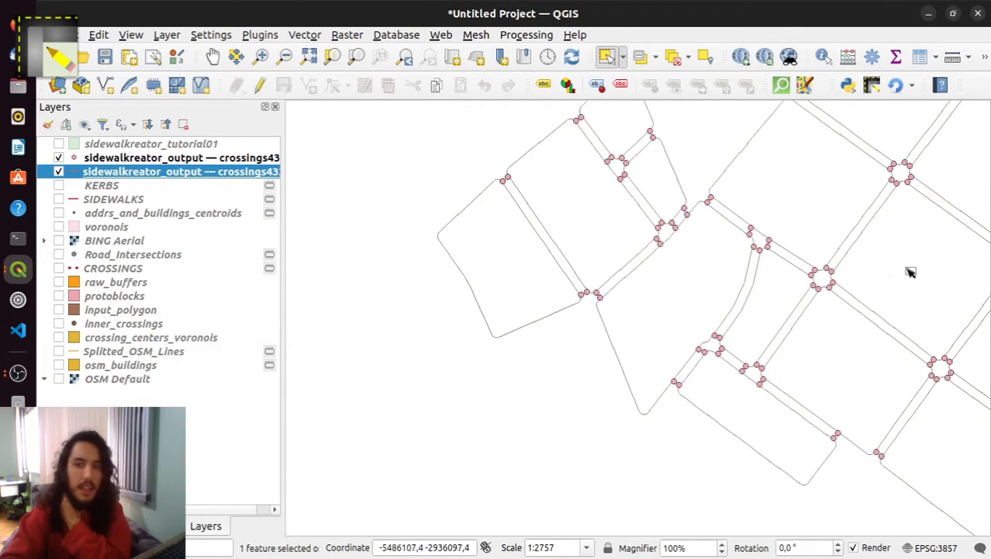
left_click_drag(910, 270, 690, 354)
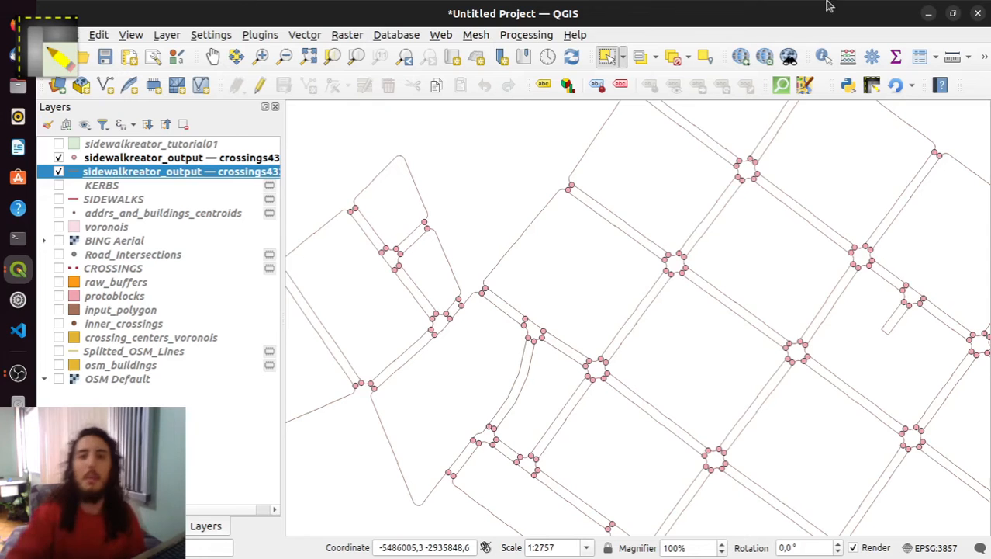
Reopen the OSM SidewalKreator dialog, reset it to clear its temporary layers, and move it away from the layer list.
left_click(872, 85)
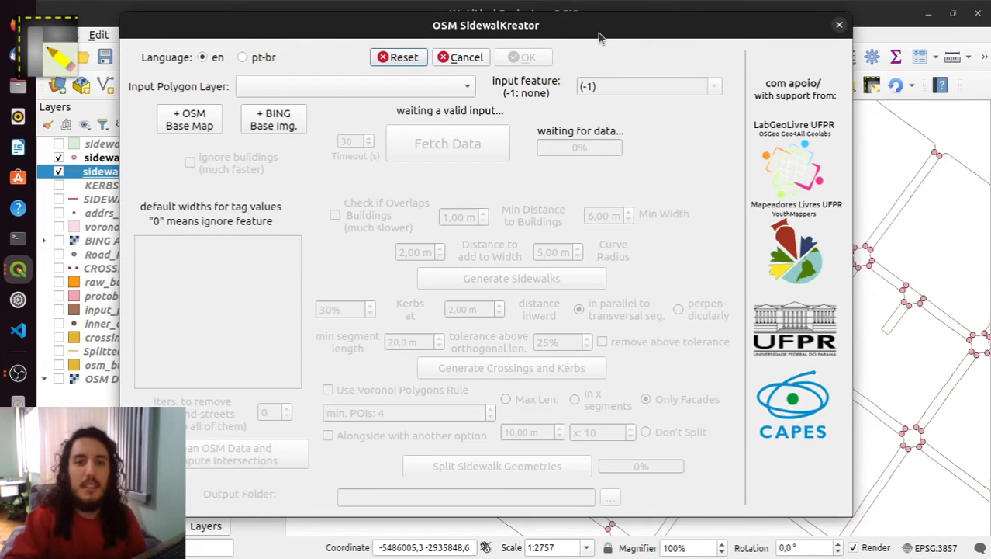
left_click_drag(599, 37, 799, 289)
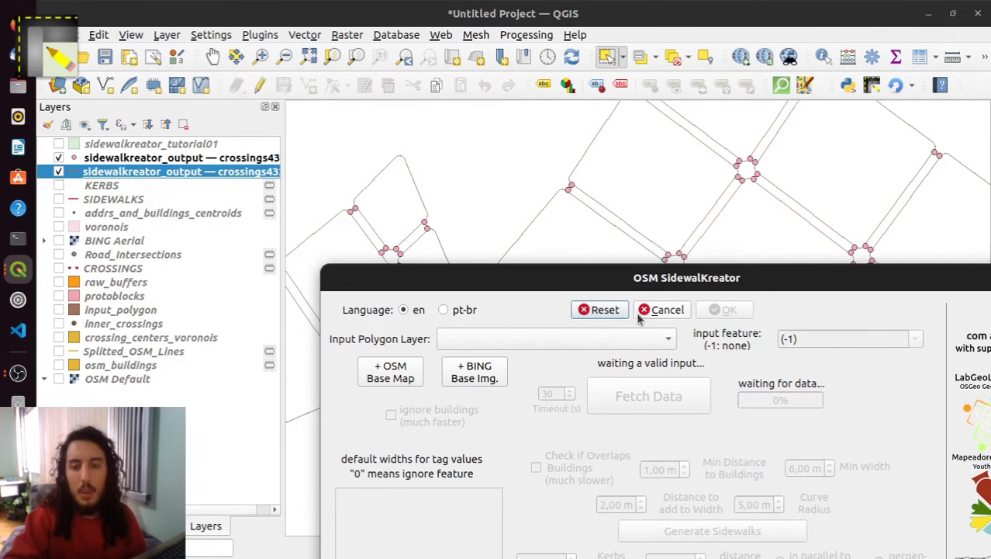
left_click_drag(646, 278, 713, 239)
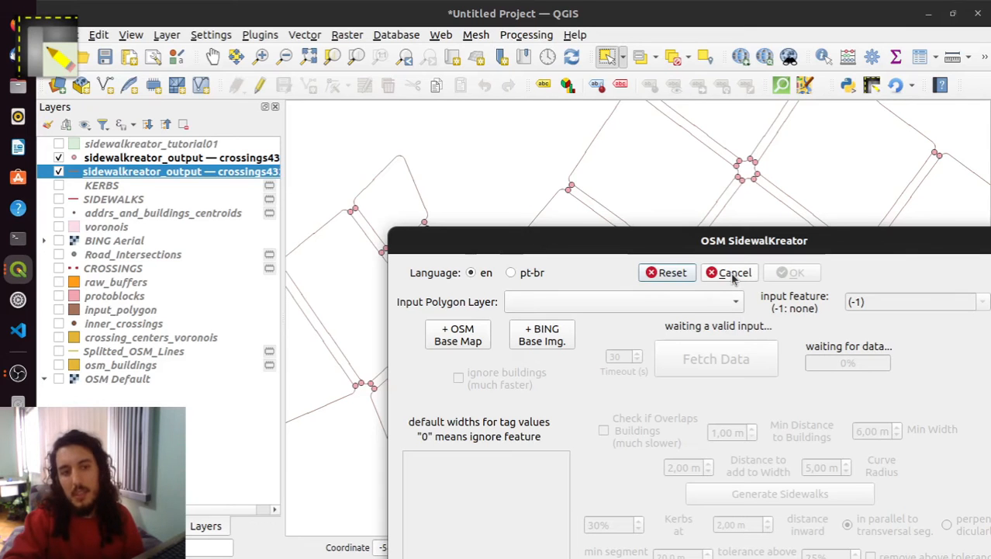
left_click(669, 274)
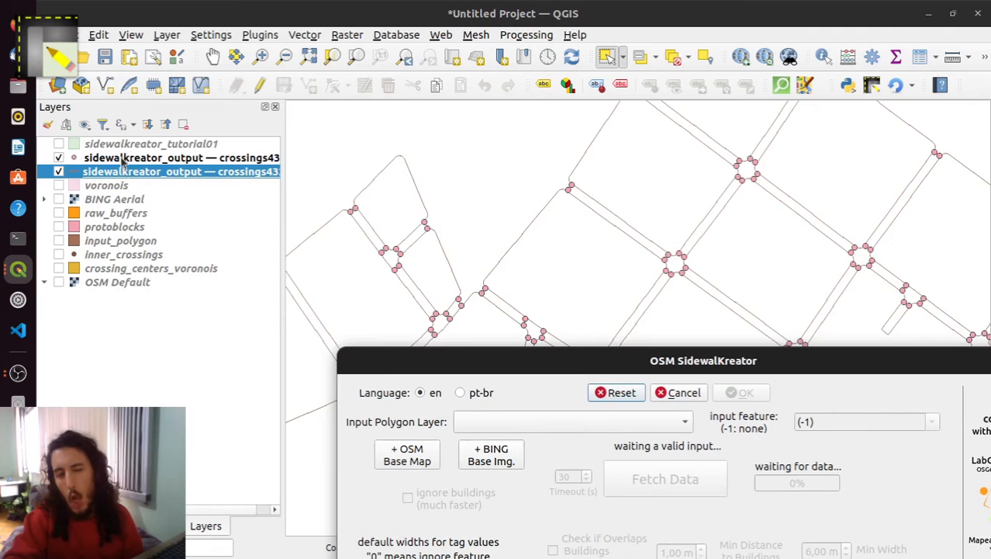
left_click_drag(439, 358, 335, 179)
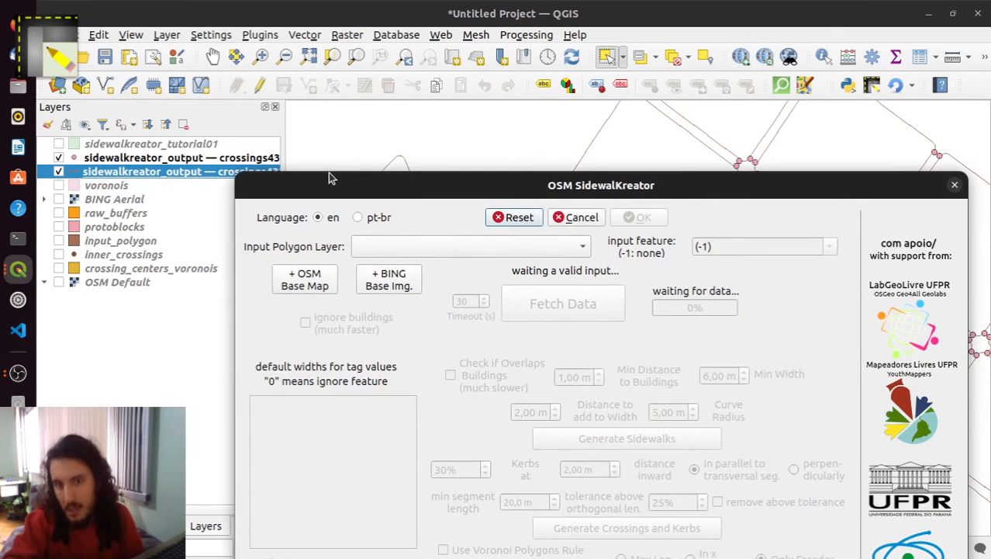
left_click_drag(503, 193, 499, 44)
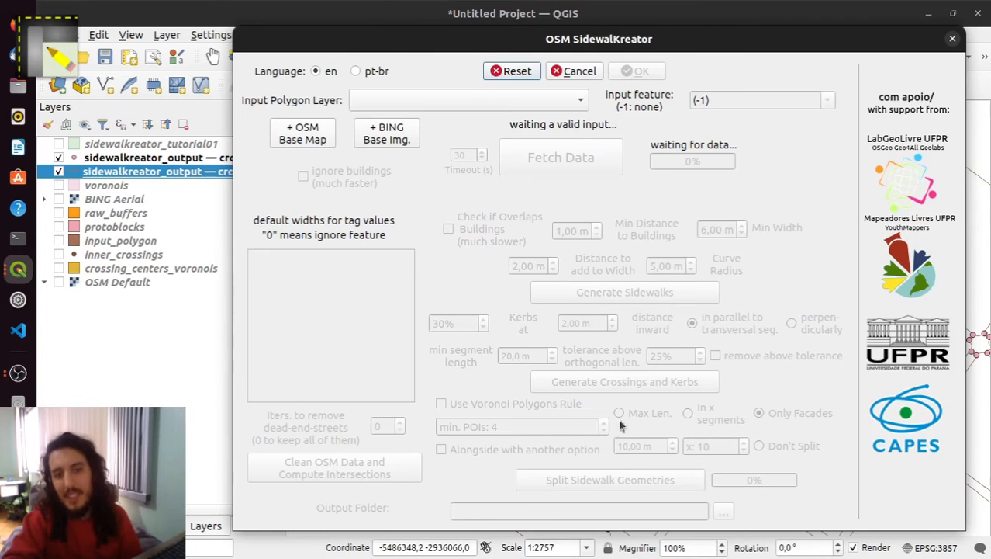
left_click_drag(582, 44, 807, 340)
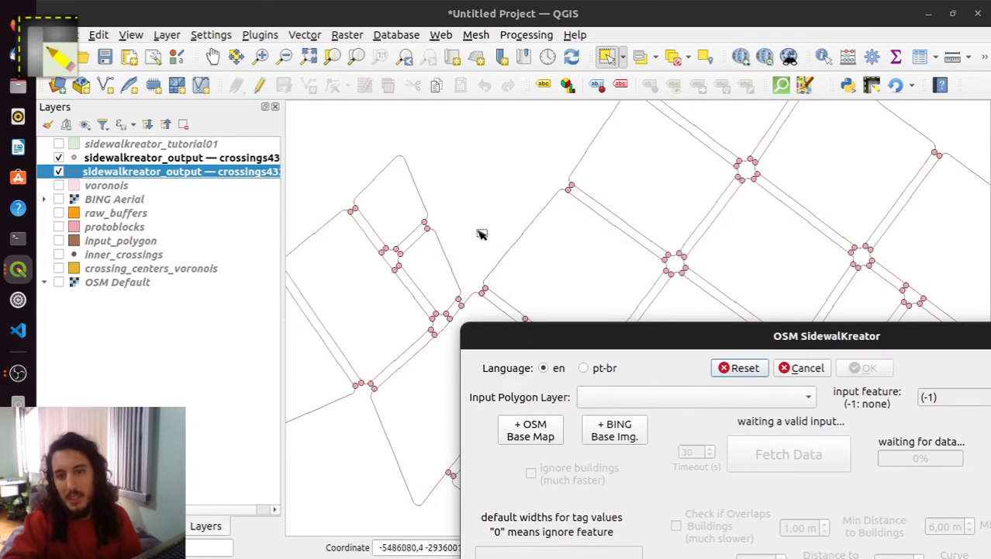
Remove both sidewalkreator_output layers and all layers from voronois through crossing_centers_voronois from the project, keeping sidewalkreator_tutorial01 and OSM Default.
left_click(166, 160)
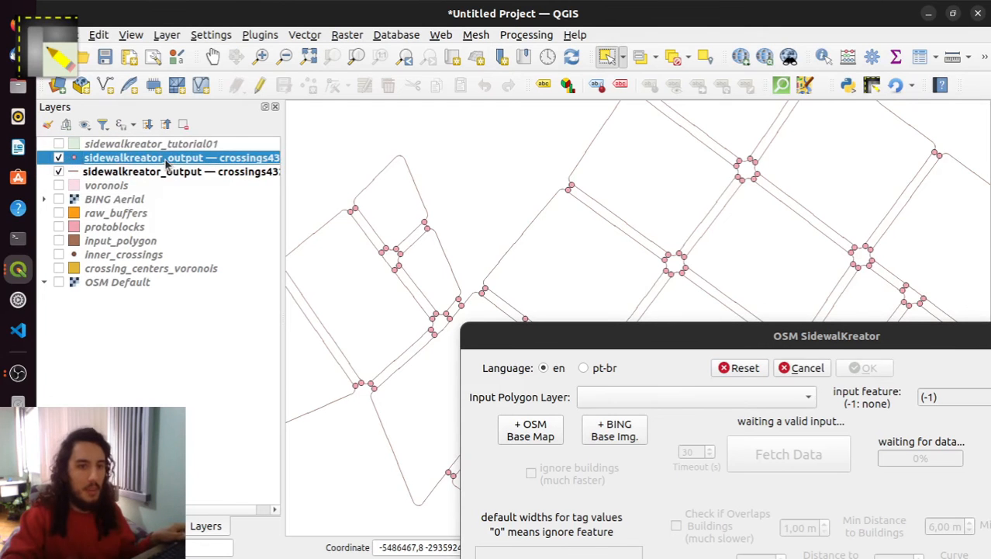
key("shift+Down")
key("shift+Down")
key("shift+Down")
key("shift+Down")
key("shift+Down")
key("shift+Down")
key("shift+Down")
key("shift+Down")
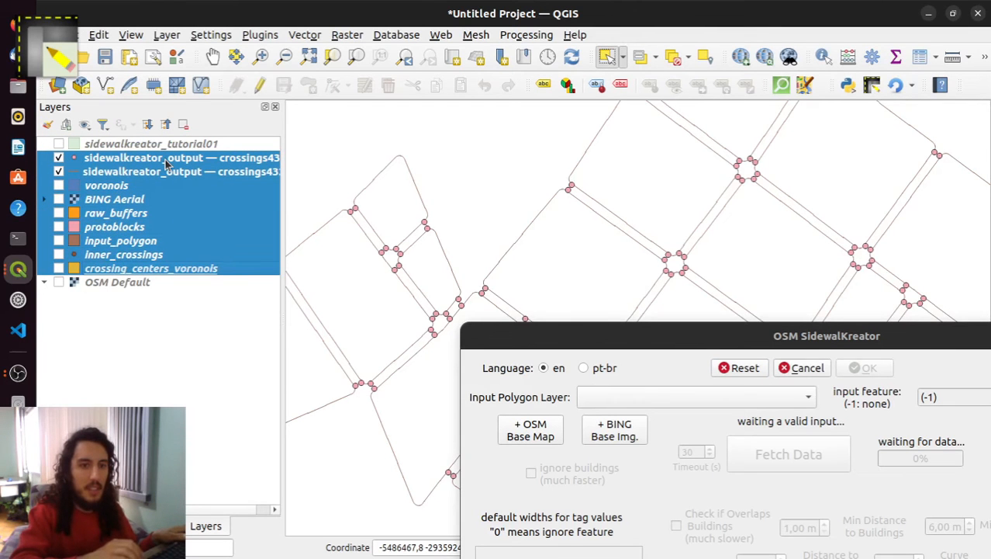
left_click(183, 124)
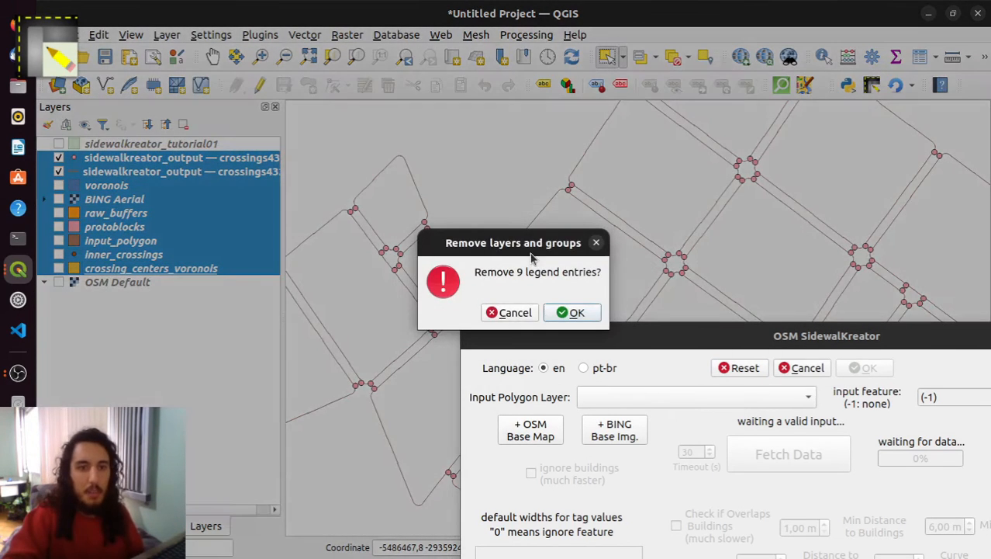
left_click(557, 317)
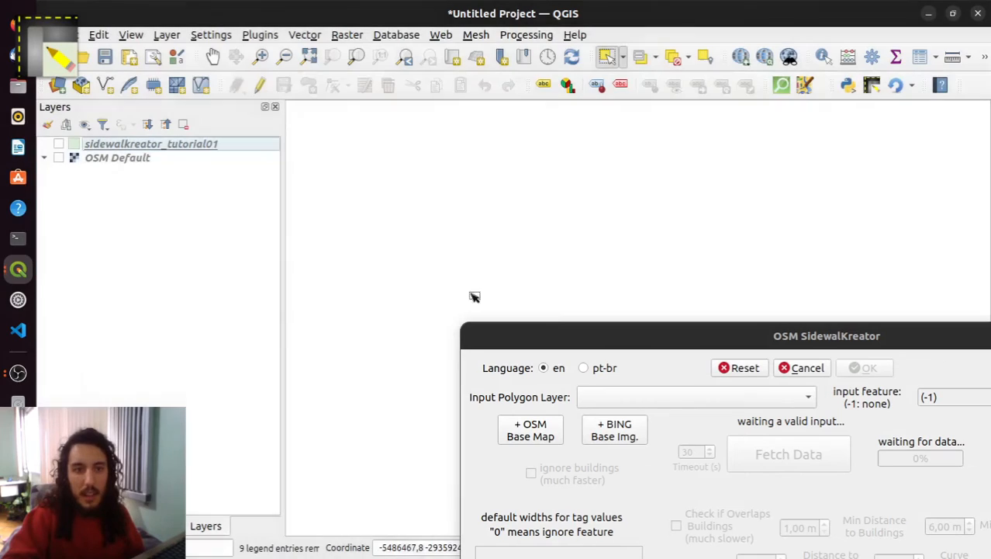
Show the OSM Default base map and the sidewalkreator_tutorial01 polygon on the map.
left_click(58, 157)
left_click(59, 145)
left_click_drag(657, 416, 507, 297)
scroll(547, 213, "down", 1)
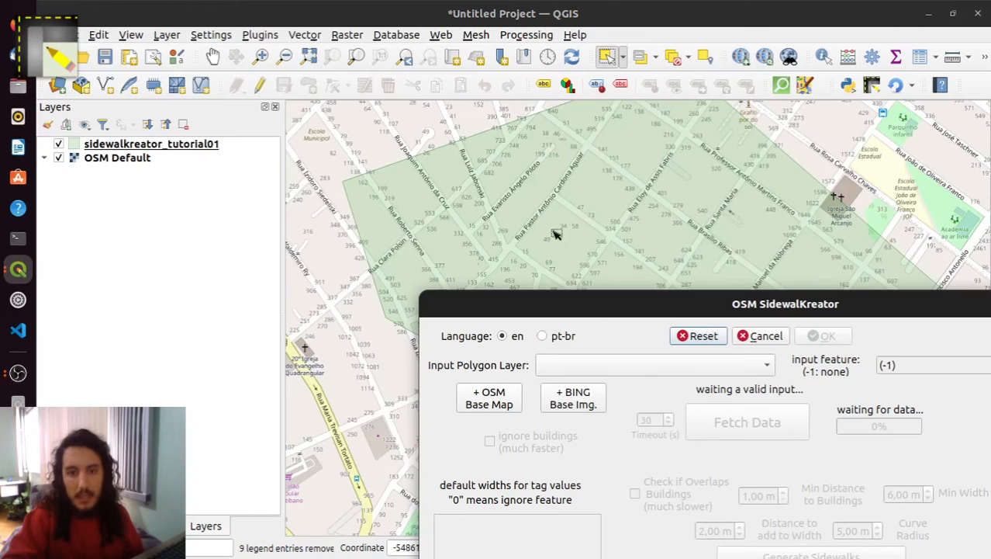
Choose sidewalkreator_tutorial01 as the input polygon layer and reset the OSM SidewalKreator dialog.
left_click(617, 367)
left_click(606, 381)
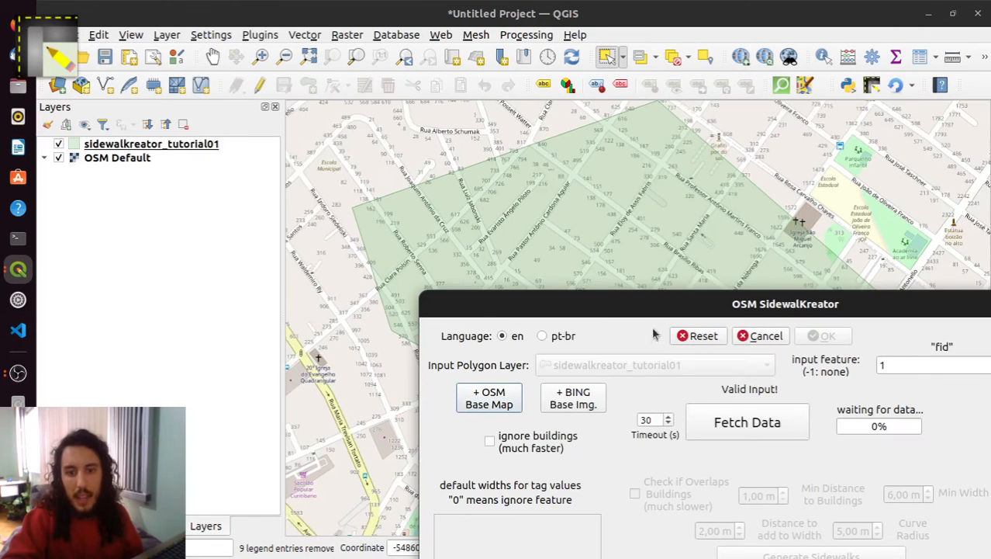
left_click_drag(651, 321, 502, 349)
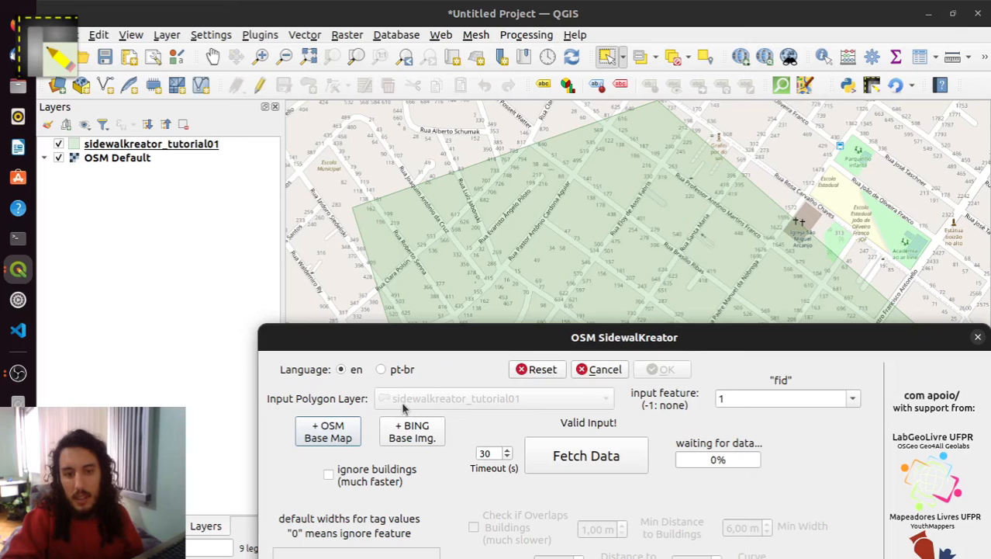
left_click(535, 370)
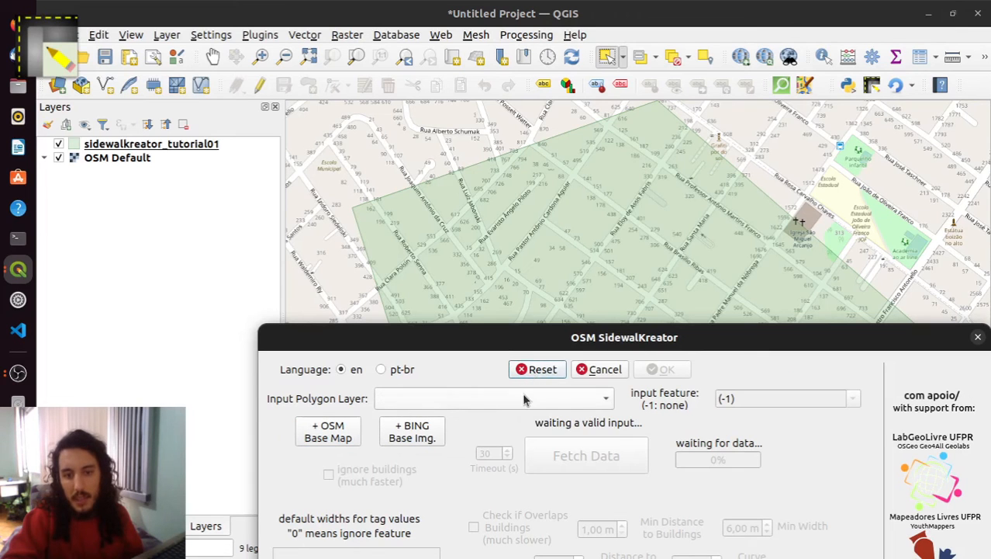
Set sidewalkreator_tutorial01 as the input polygon layer again and fetch its OSM data.
left_click(524, 399)
left_click(512, 415)
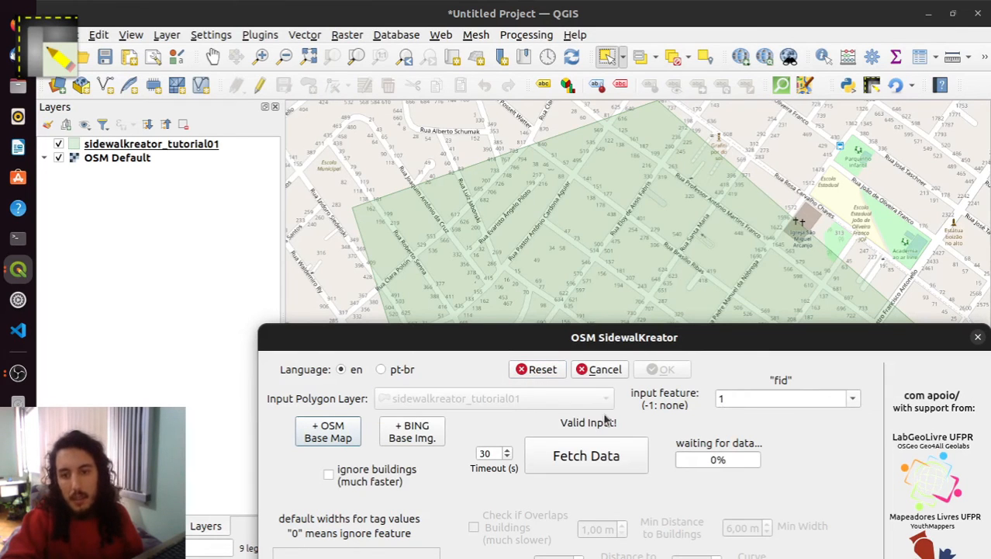
left_click_drag(635, 328, 880, 138)
left_click(846, 261)
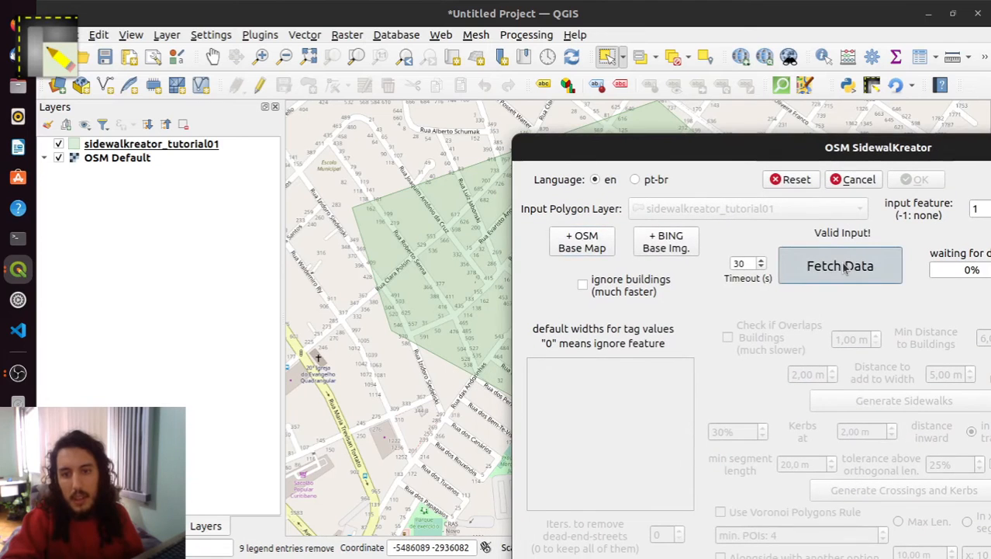
left_click_drag(718, 161, 596, 63)
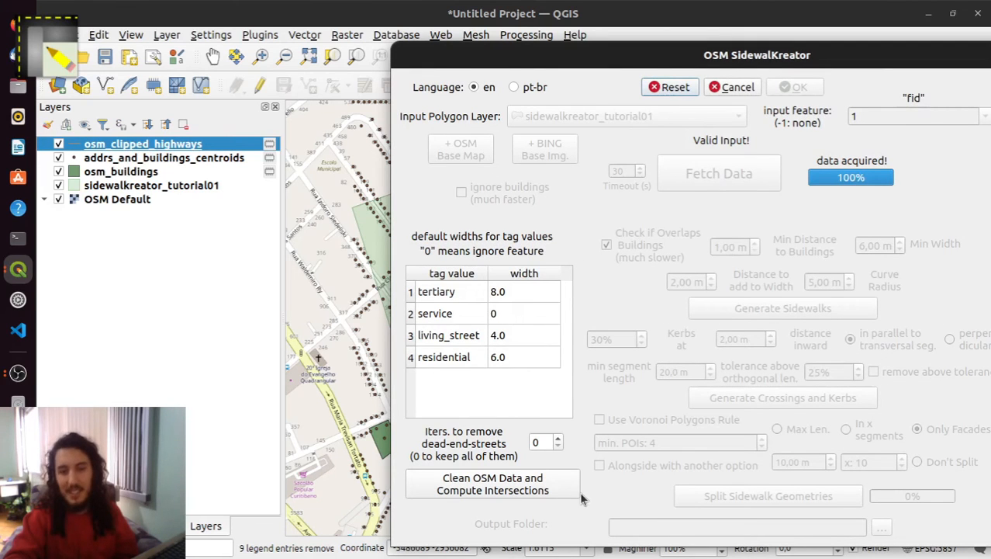
Clean the fetched OSM data and compute the road intersections, and reset the whole process.
left_click(536, 490)
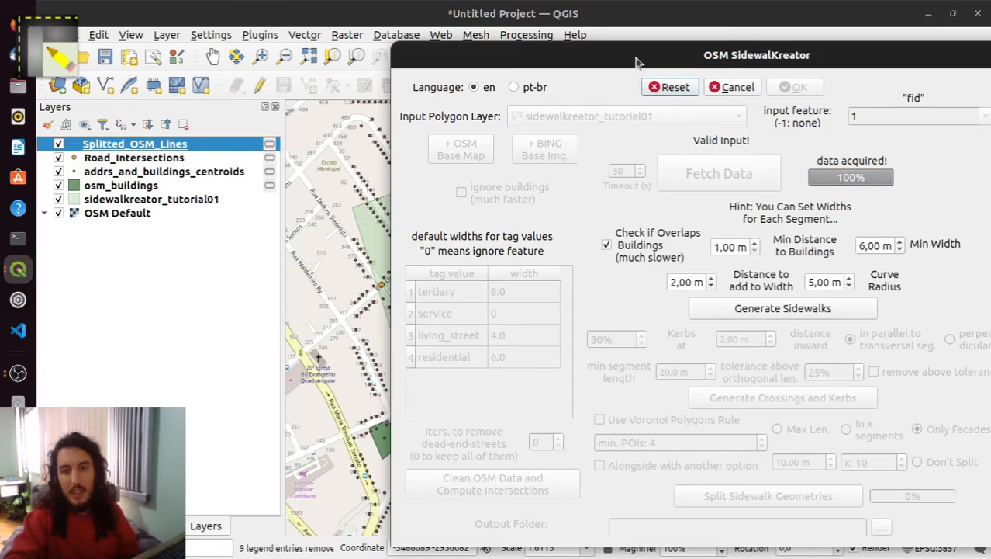
left_click_drag(638, 59, 986, 117)
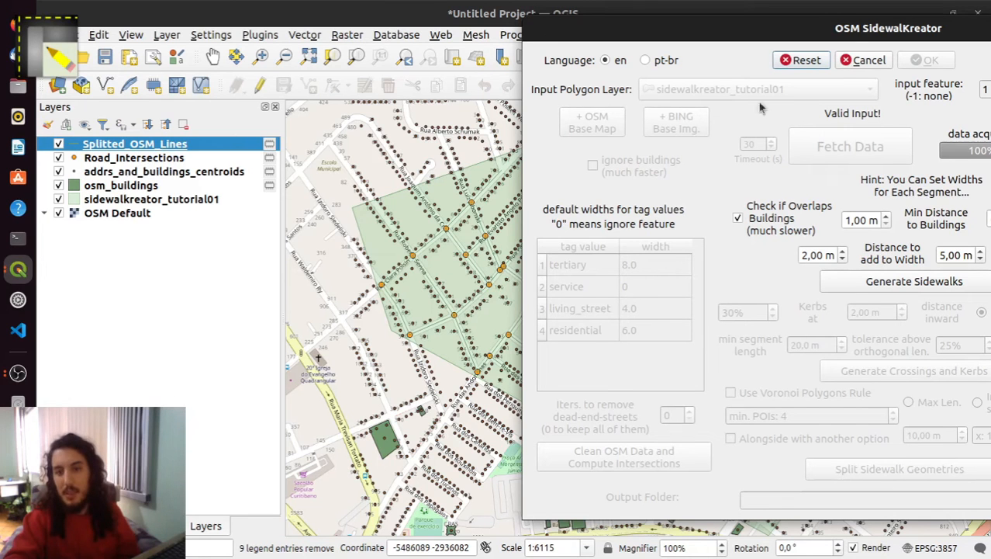
left_click(791, 65)
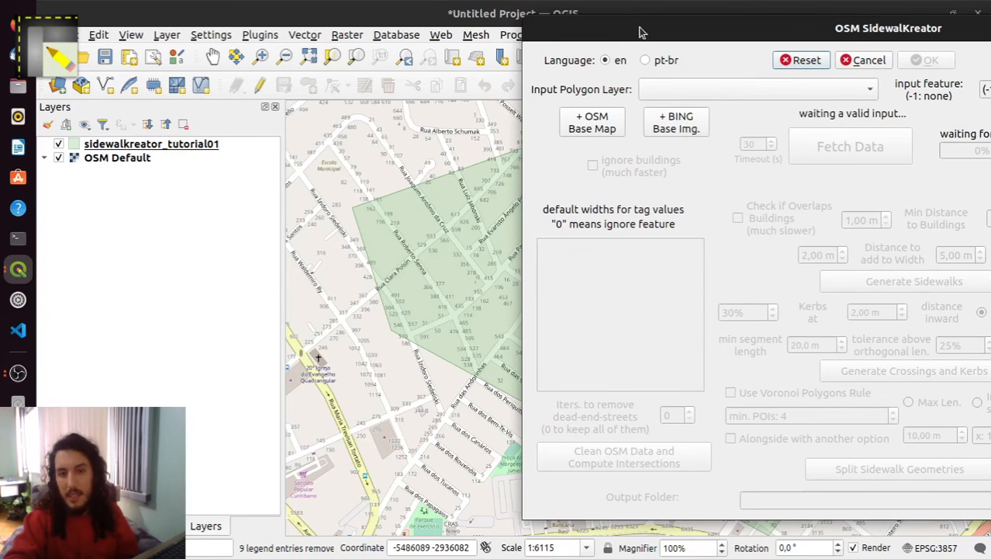
Select sidewalkreator_tutorial01 as the input polygon layer and cancel the OSM SidewalKreator dialog.
left_click_drag(639, 32, 436, 230)
left_click(605, 291)
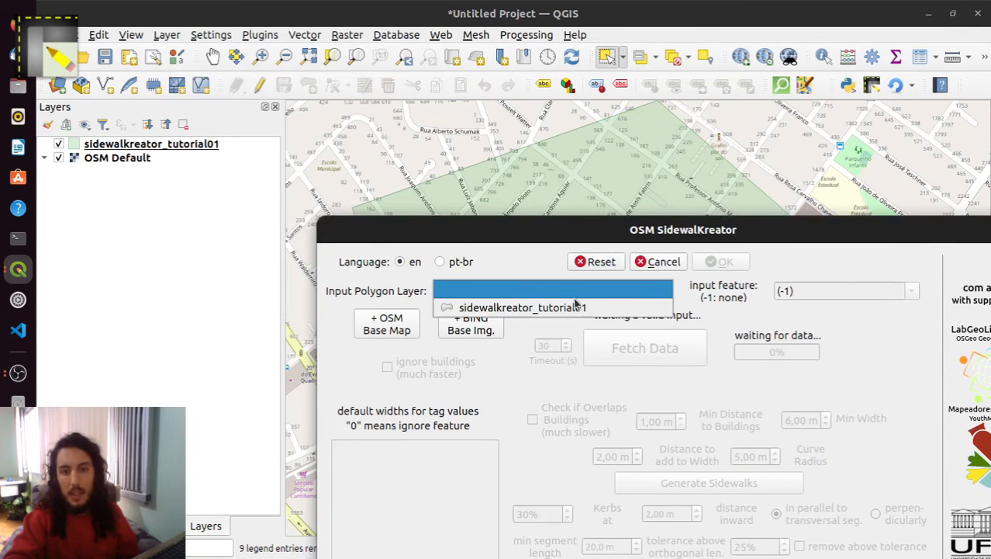
left_click(576, 306)
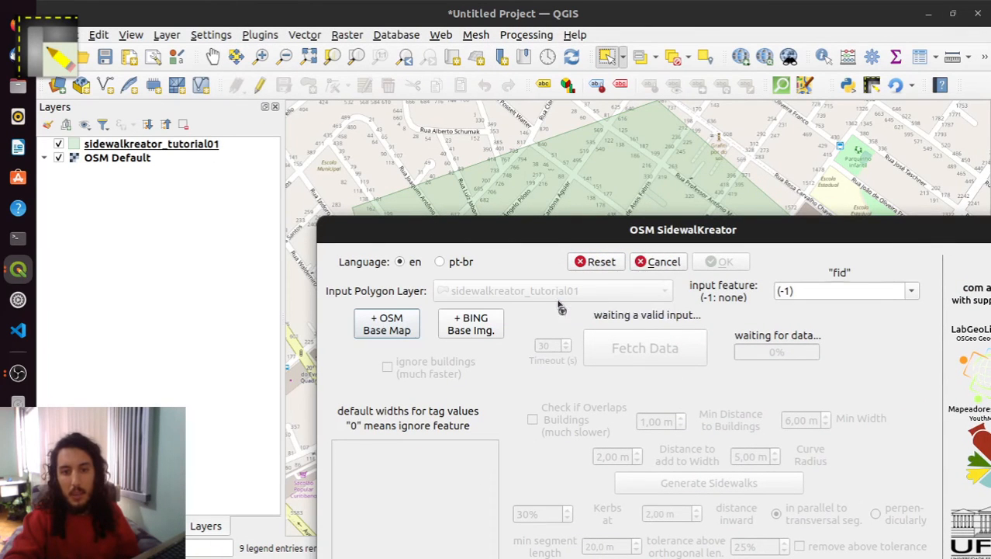
left_click(663, 262)
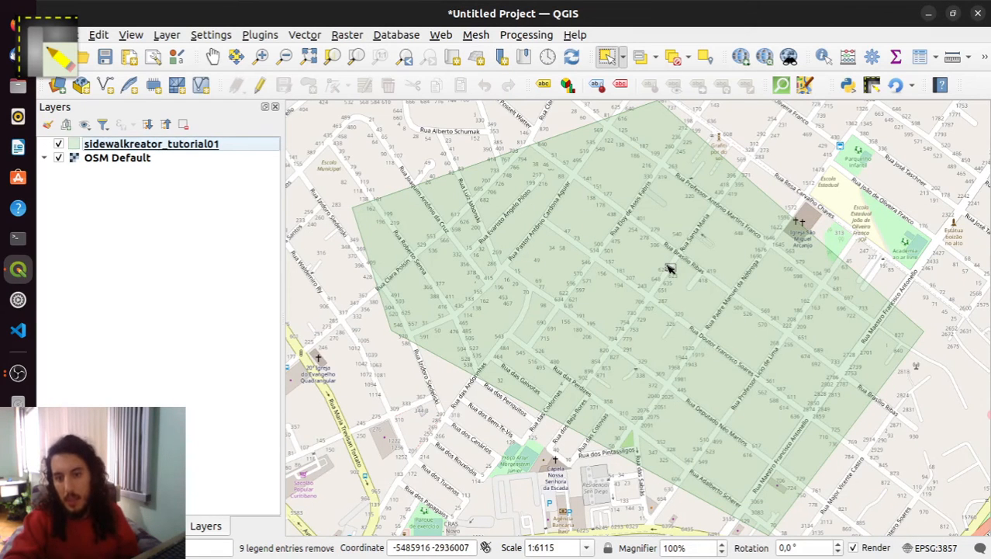
Reopen OSM SidewalKreator, choose sidewalkreator_tutorial01 as the input polygon layer with feature 1, and start fetching the OSM data.
left_click(872, 87)
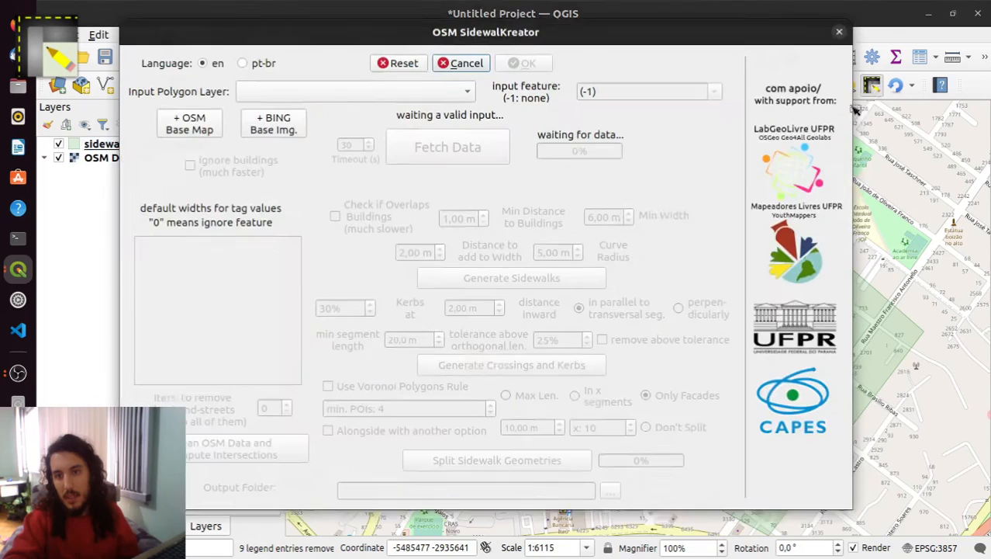
left_click_drag(469, 23, 608, 70)
left_click(529, 132)
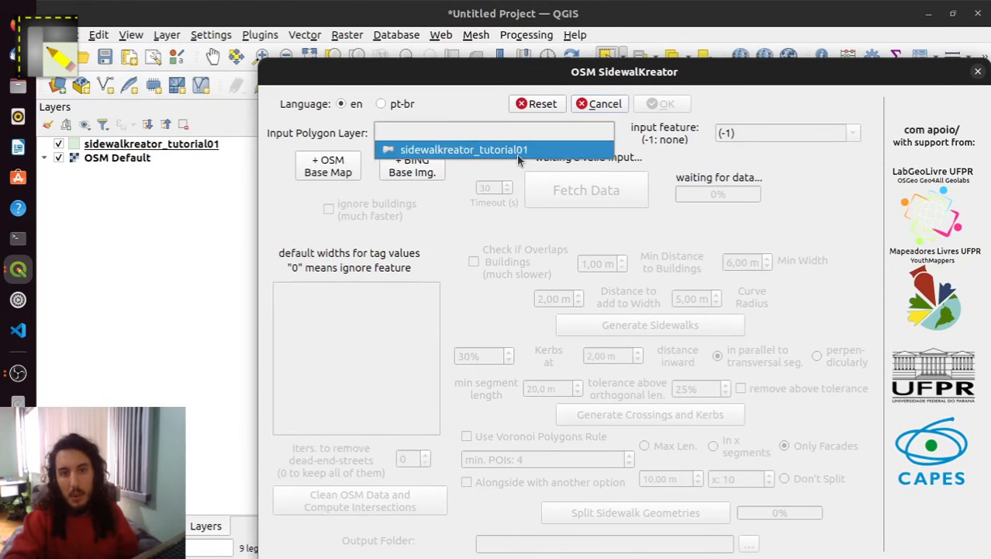
left_click(518, 154)
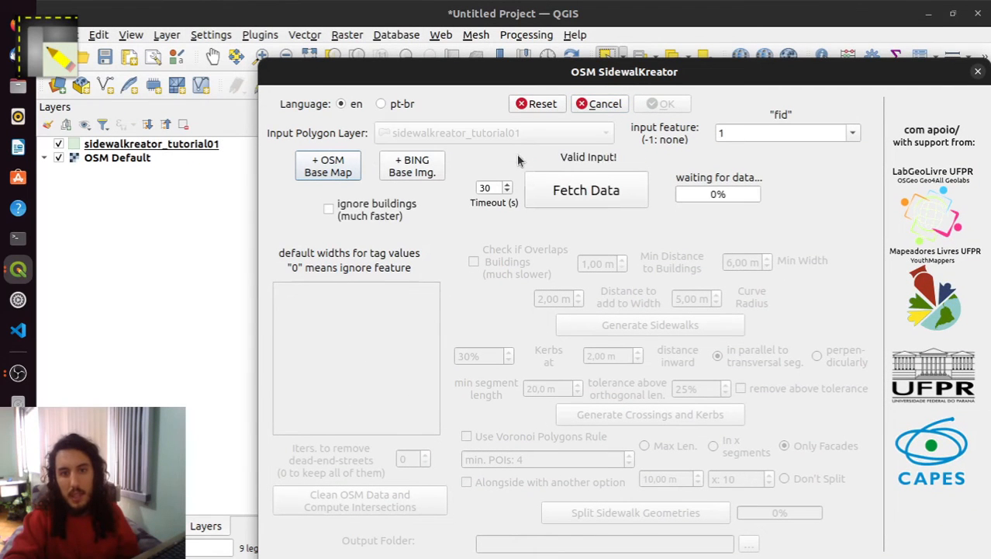
left_click(625, 190)
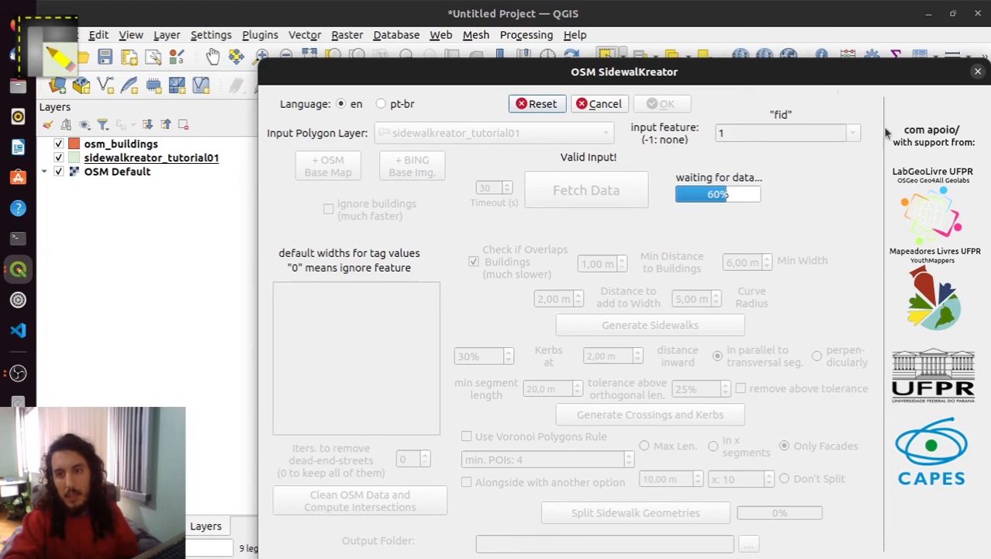
Keep waiting for the unresponsive application so the OSM data fetch can finish.
left_click_drag(812, 75, 751, 51)
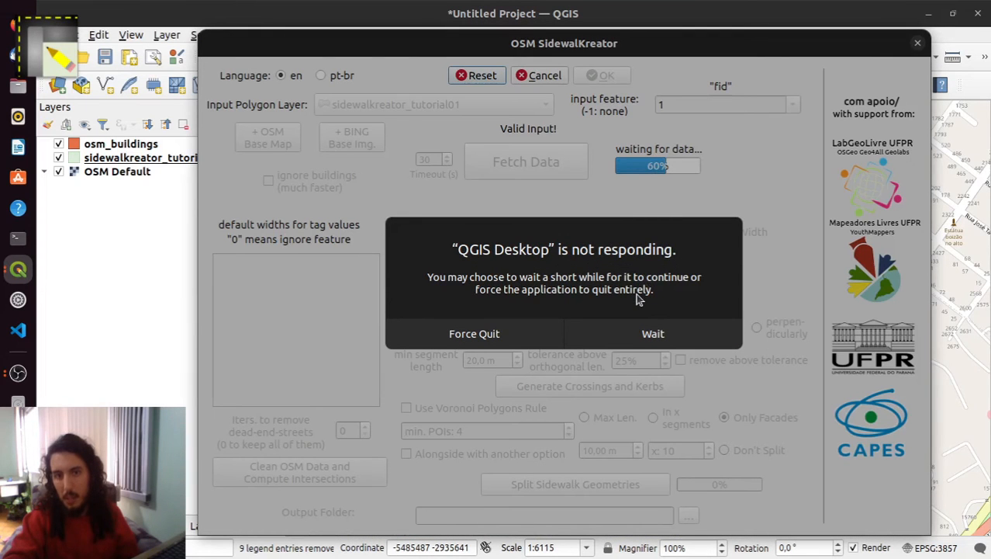
left_click(602, 328)
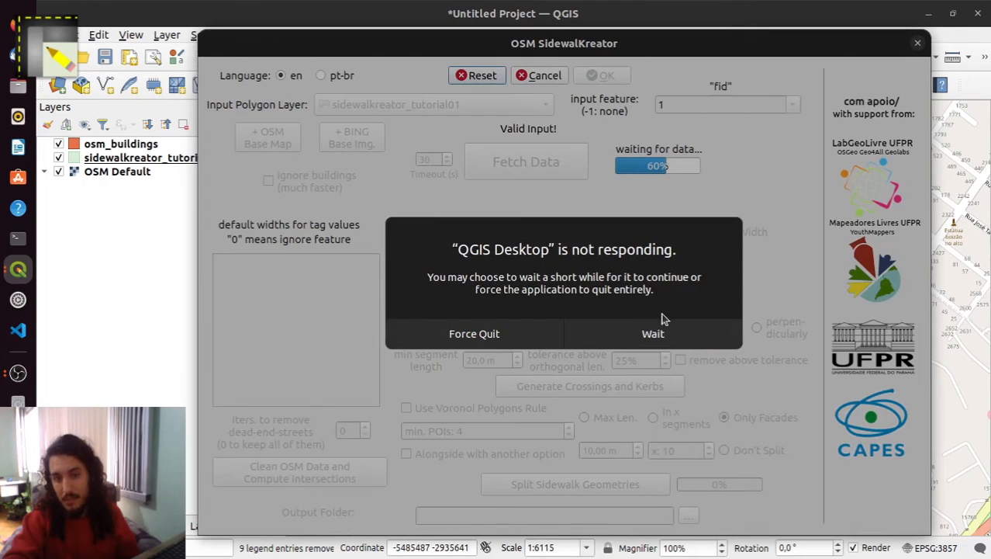
left_click(656, 333)
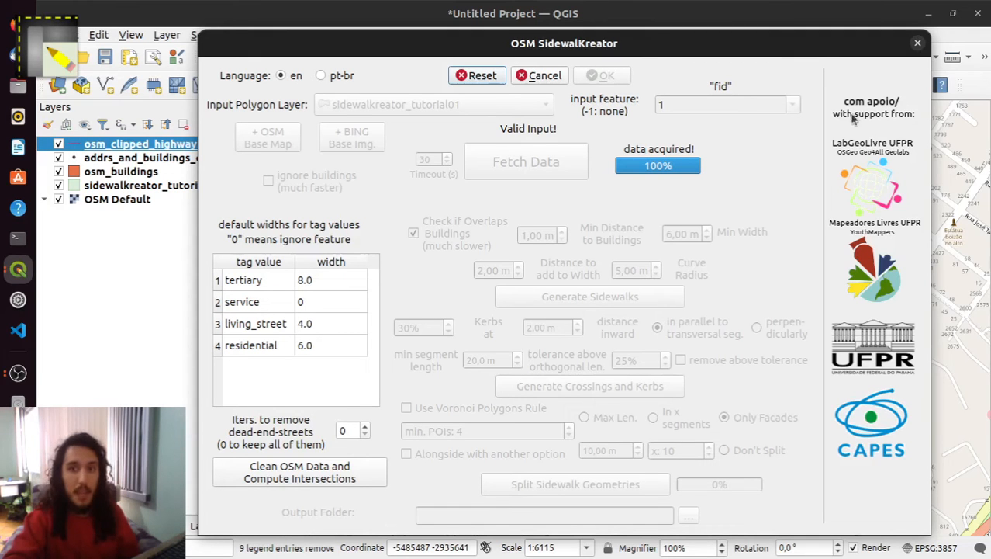
Close the OSM SidewalKreator dialog and reopen it, two times in a row.
left_click(919, 43)
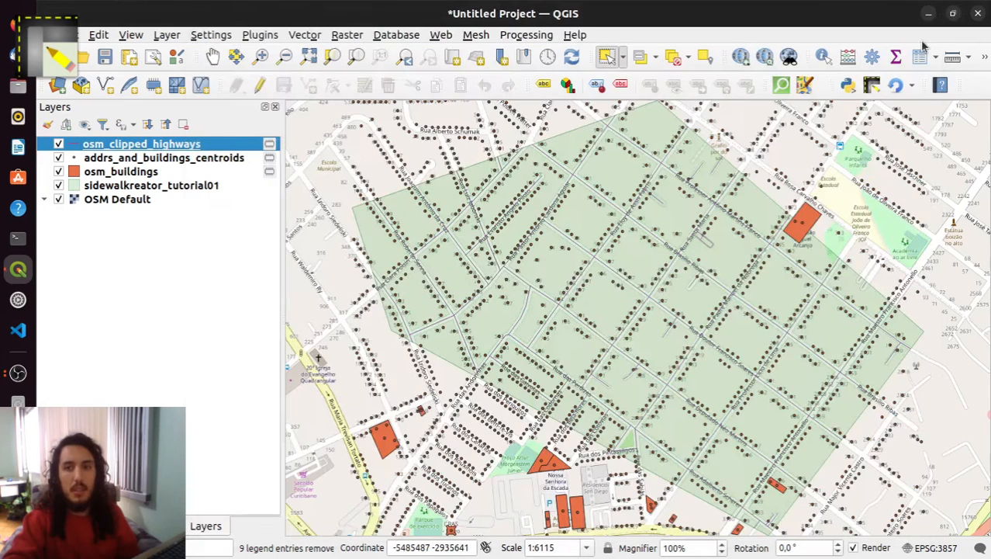
left_click(871, 87)
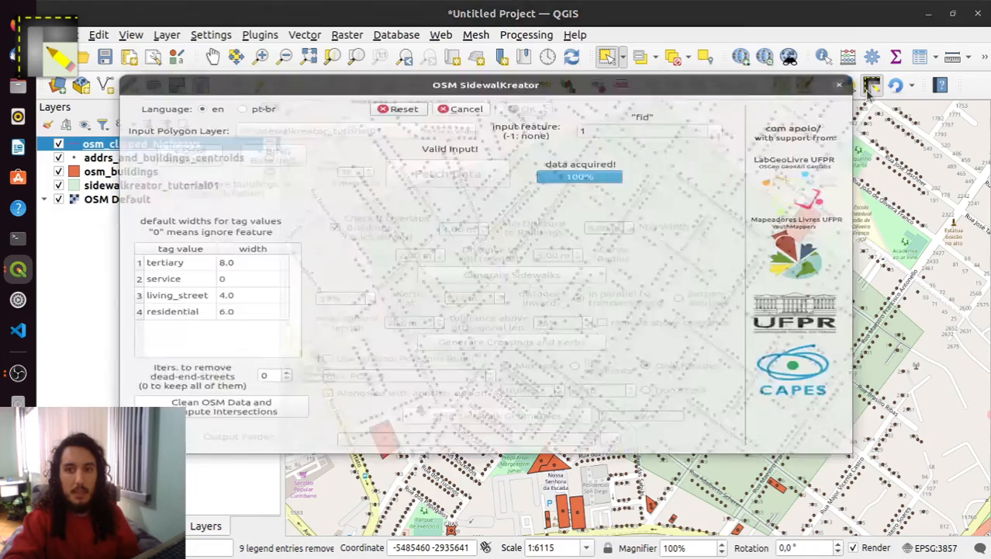
left_click_drag(645, 25, 702, 62)
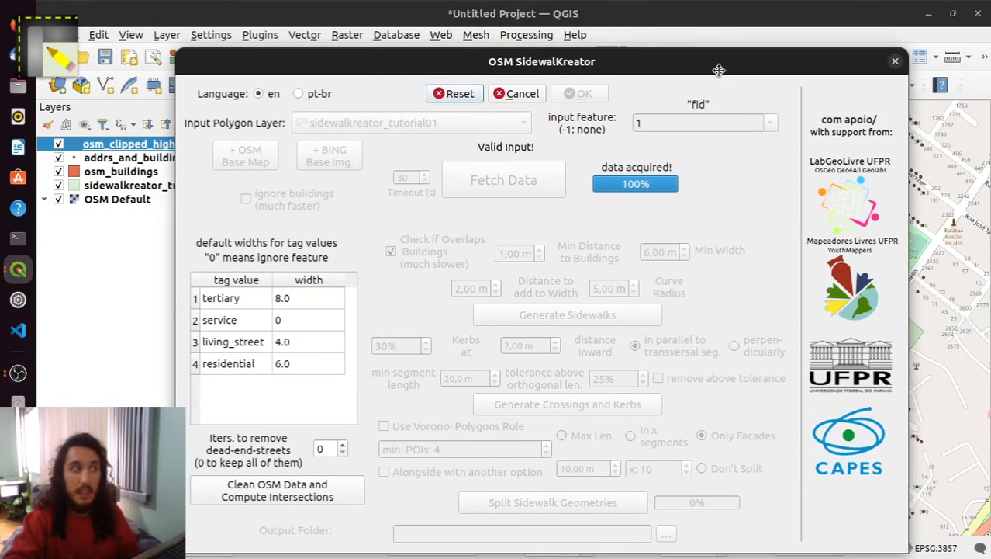
left_click(898, 62)
left_click(870, 91)
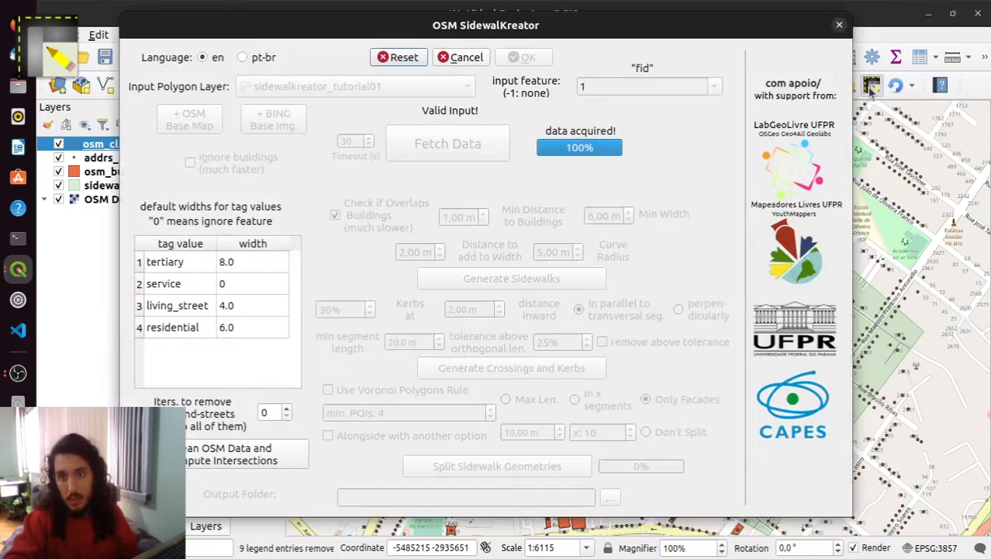
Set the default widths to 10 for tertiary roads and 8 for residential roads.
left_click_drag(789, 26, 968, 75)
left_click_drag(684, 74, 934, 56)
left_click_drag(531, 264, 458, 264)
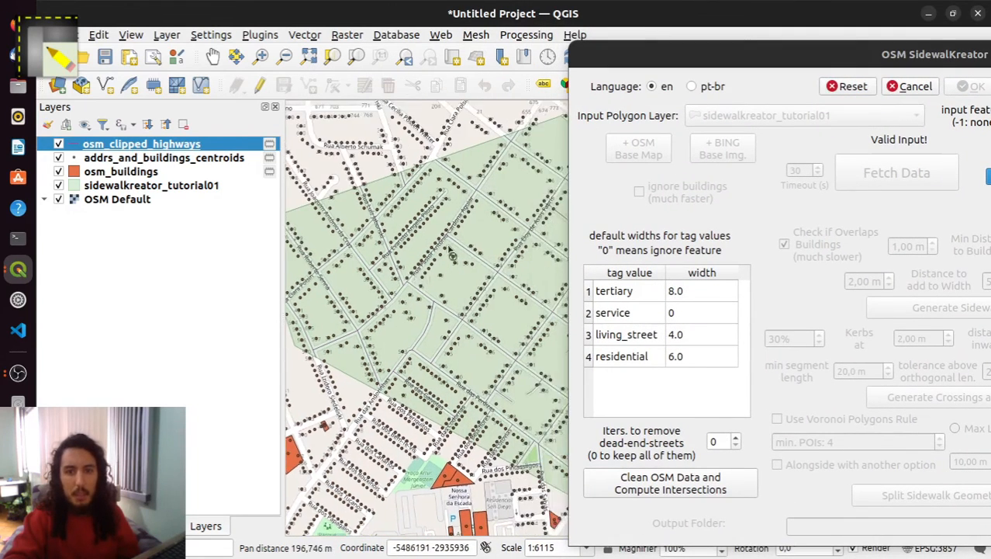
scroll(458, 263, "up", 2)
double_click(675, 291)
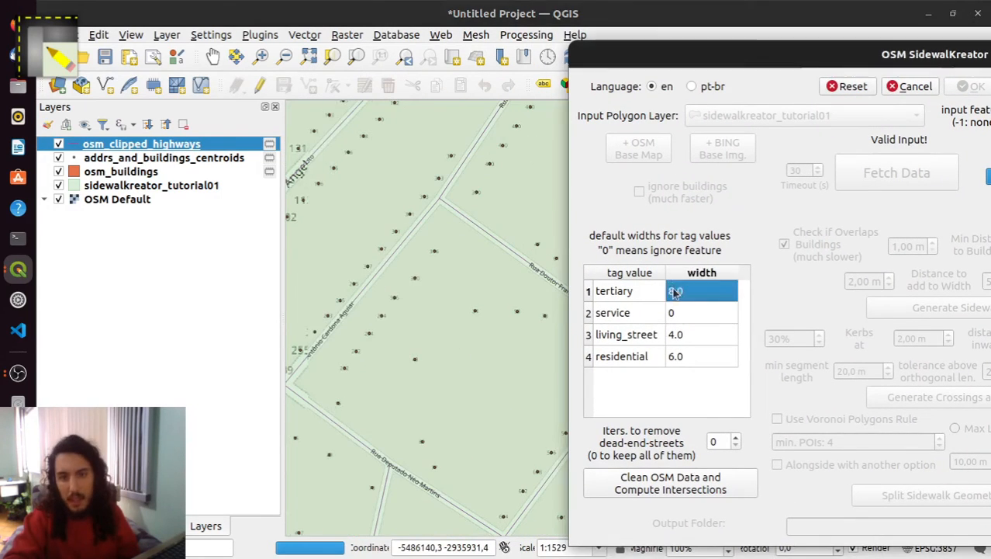
type("10")
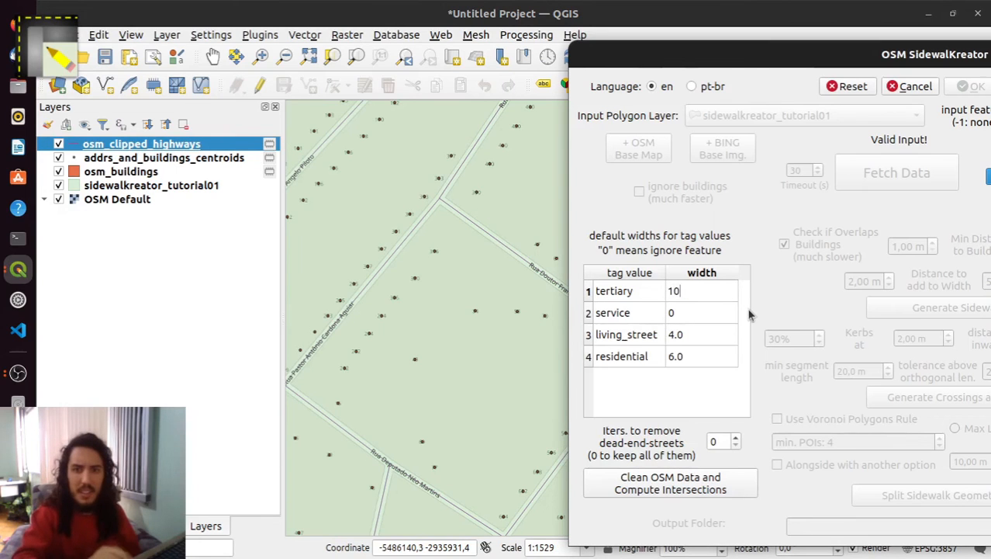
key("Return")
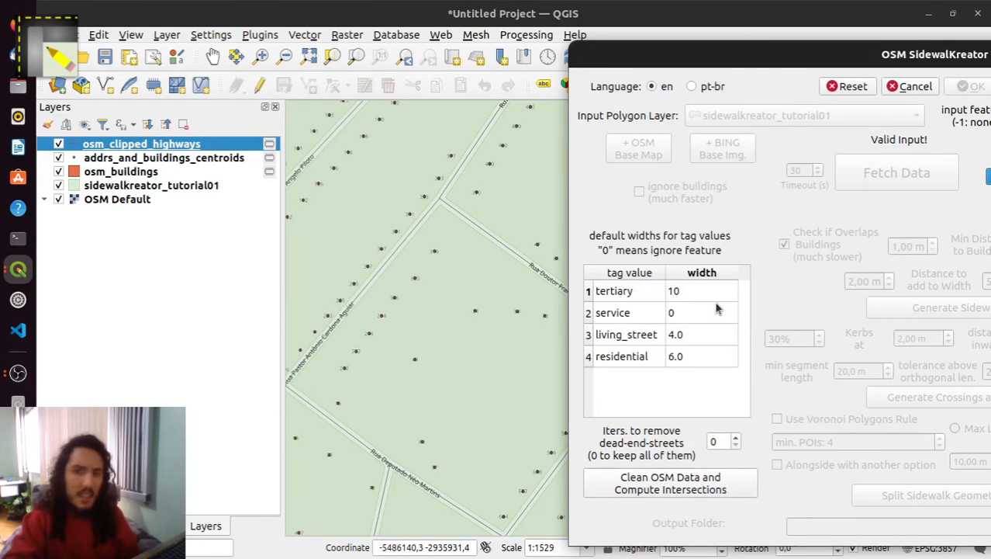
double_click(701, 357)
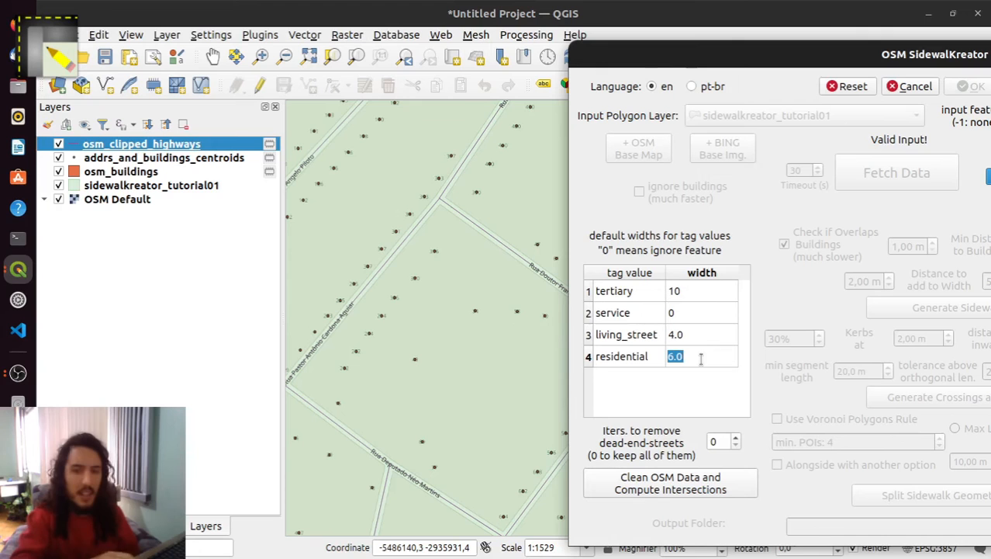
type("8")
key("Return")
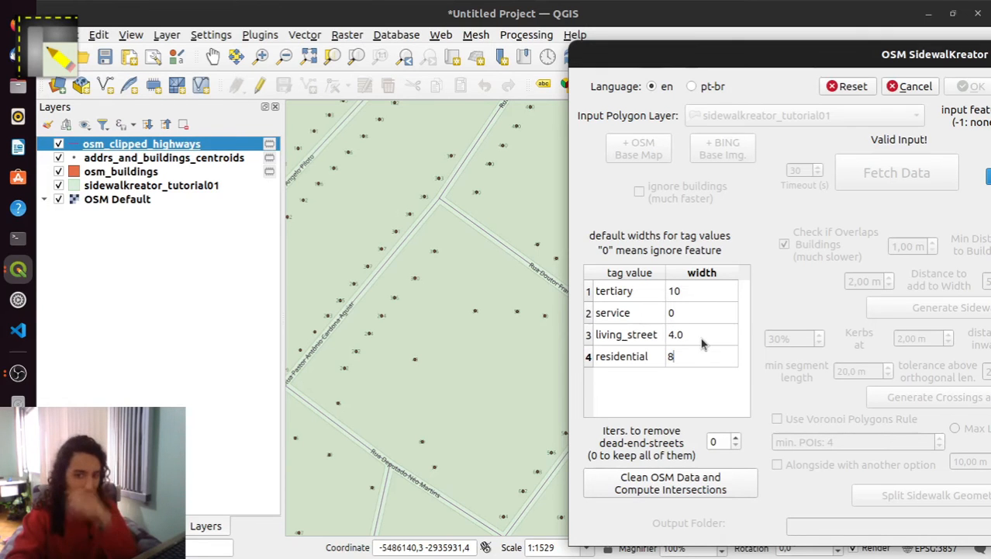
Examine the dead-end streets near the northern edge of the tutorial polygon.
scroll(365, 297, "down", 1)
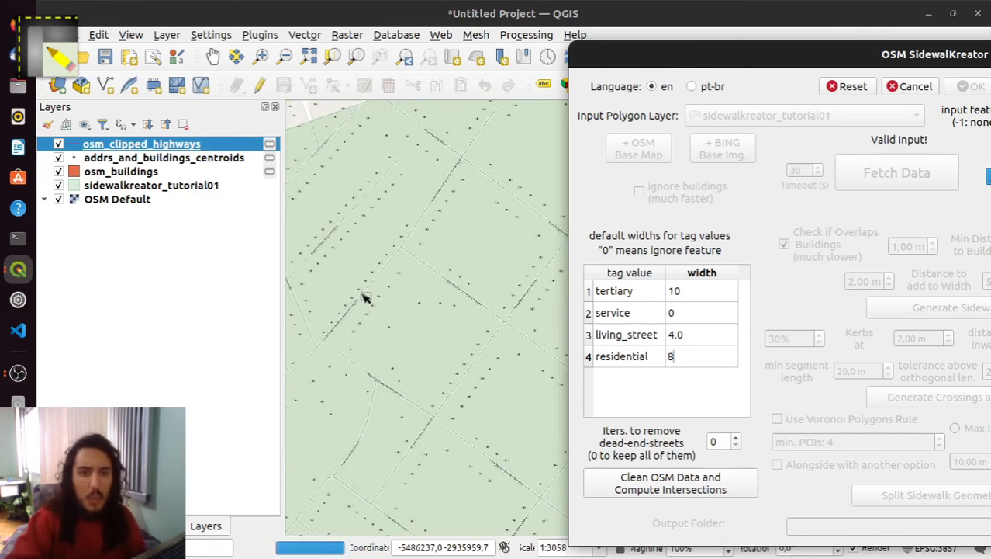
left_click_drag(408, 247, 408, 356)
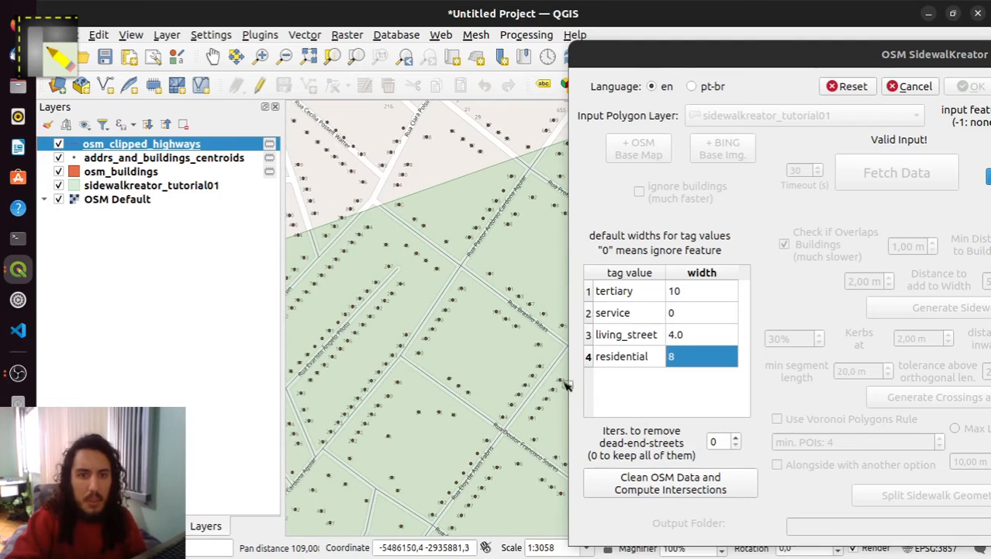
scroll(715, 442, "up", 1)
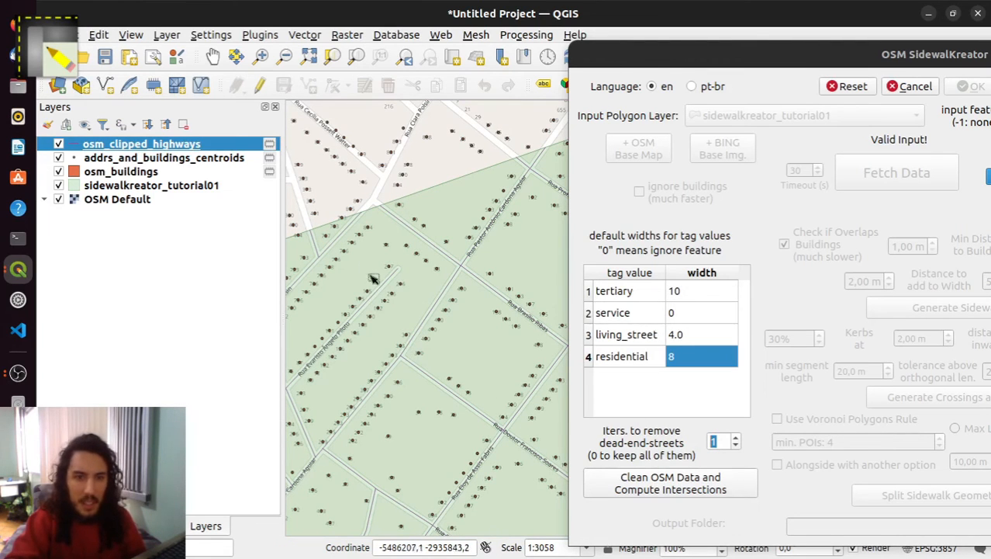
left_click_drag(363, 265, 410, 361)
scroll(417, 377, "down", 1)
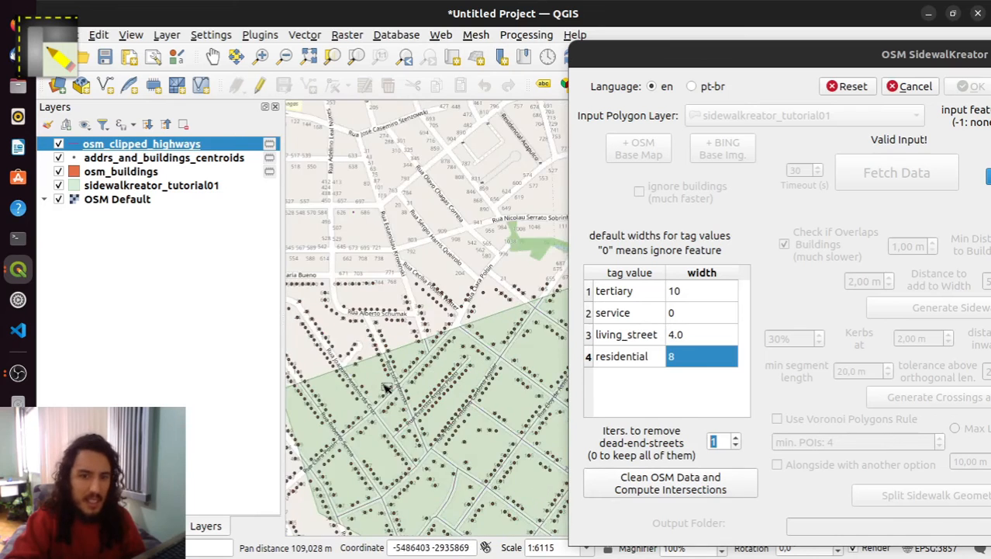
scroll(460, 392, "up", 1)
left_click_drag(460, 391, 349, 440)
scroll(349, 462, "down", 1)
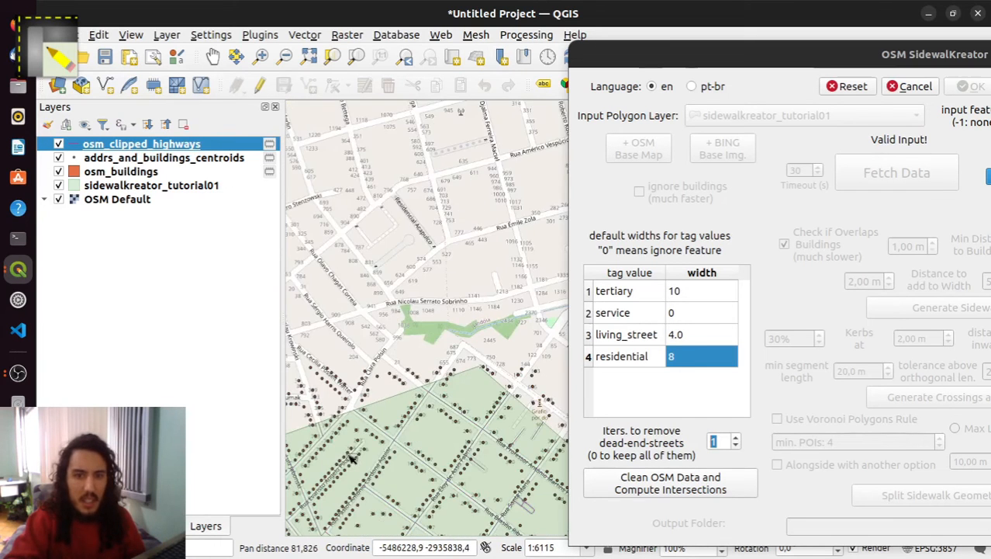
left_click_drag(392, 424, 370, 332)
scroll(371, 331, "up", 1)
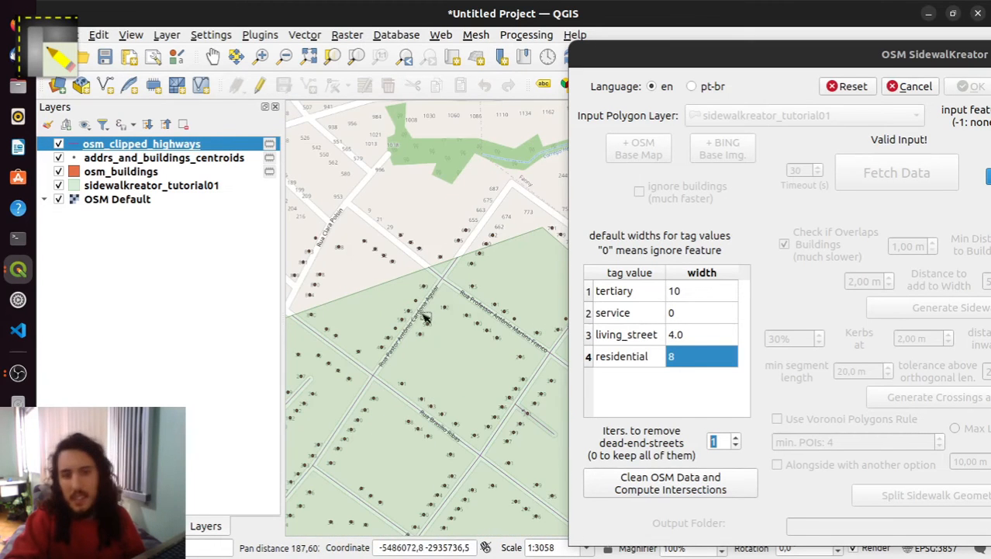
left_click_drag(414, 365, 486, 298)
Set the dead-end street removal to 7 iterations, and clean the OSM data and compute the intersections.
left_click_drag(367, 358, 439, 303)
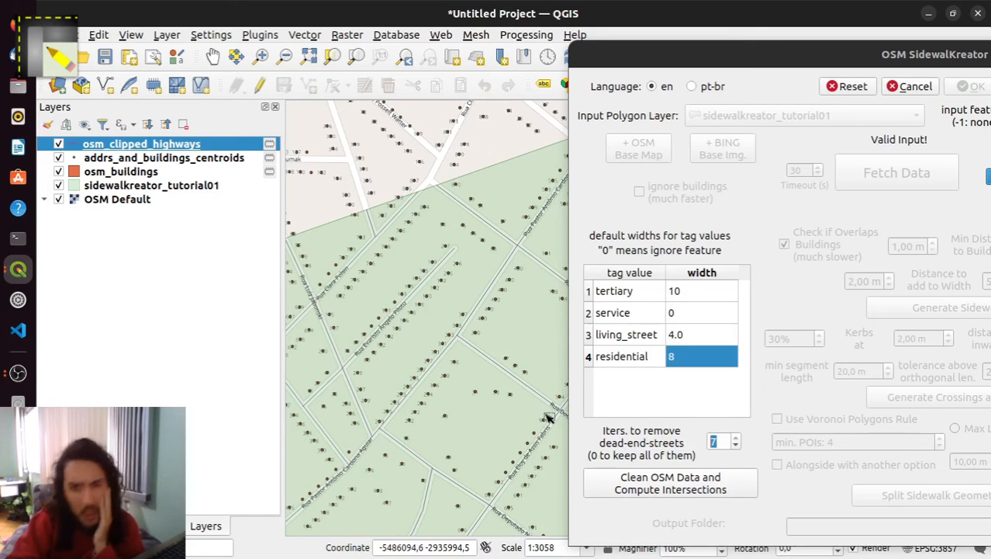
left_click_drag(516, 425, 425, 366)
scroll(478, 401, "down", 1)
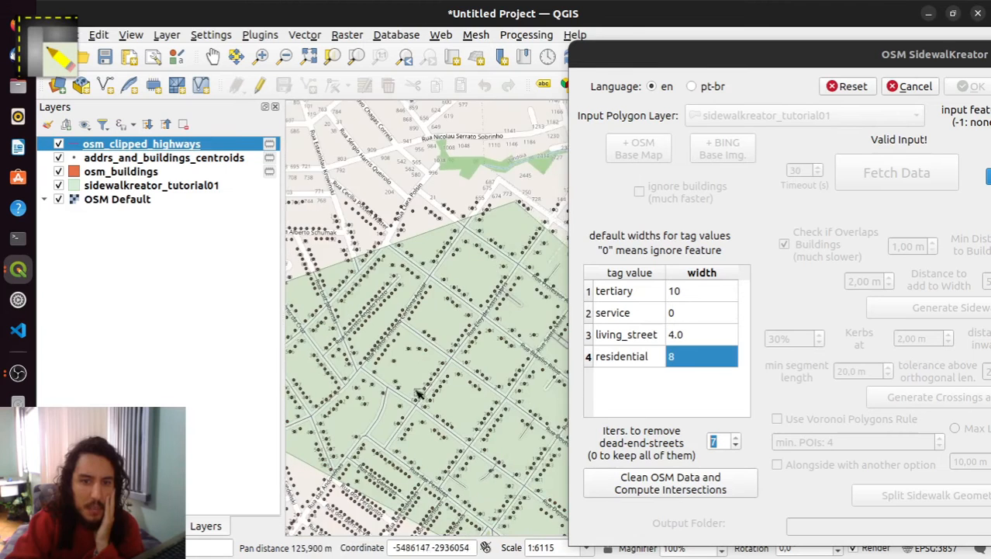
scroll(419, 394, "up", 1)
left_click_drag(497, 405, 445, 331)
scroll(502, 407, "up", 1)
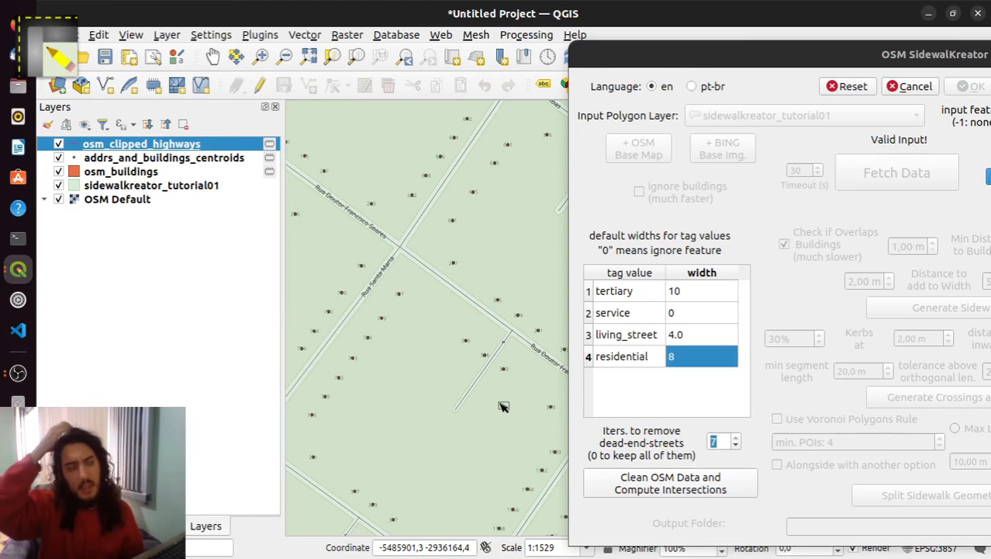
left_click(631, 495)
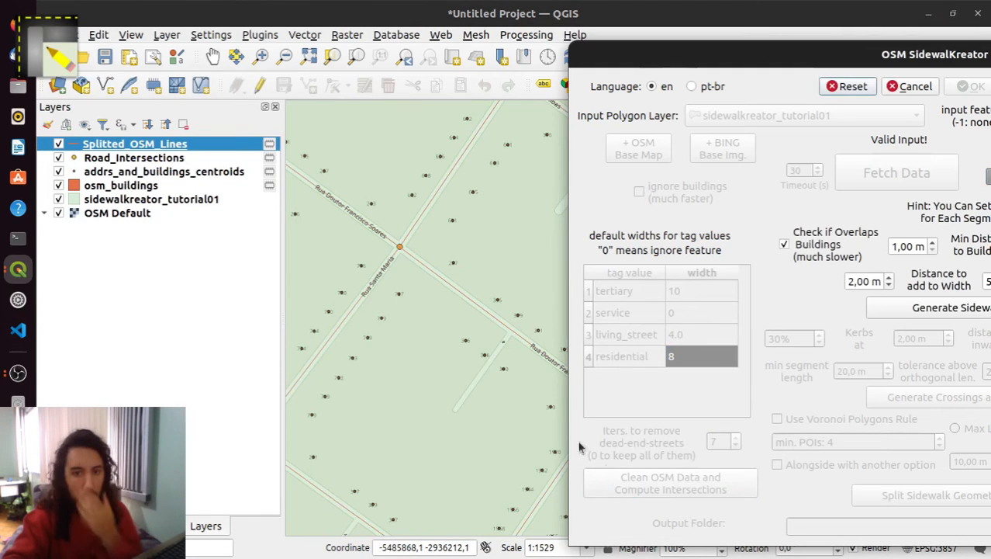
Examine the split road lines, the road intersections and the former dead-end streets across the tutorial polygon.
scroll(483, 363, "down", 2)
left_click_drag(369, 272, 405, 321)
scroll(366, 354, "up", 1)
scroll(414, 312, "down", 1)
scroll(376, 279, "up", 1)
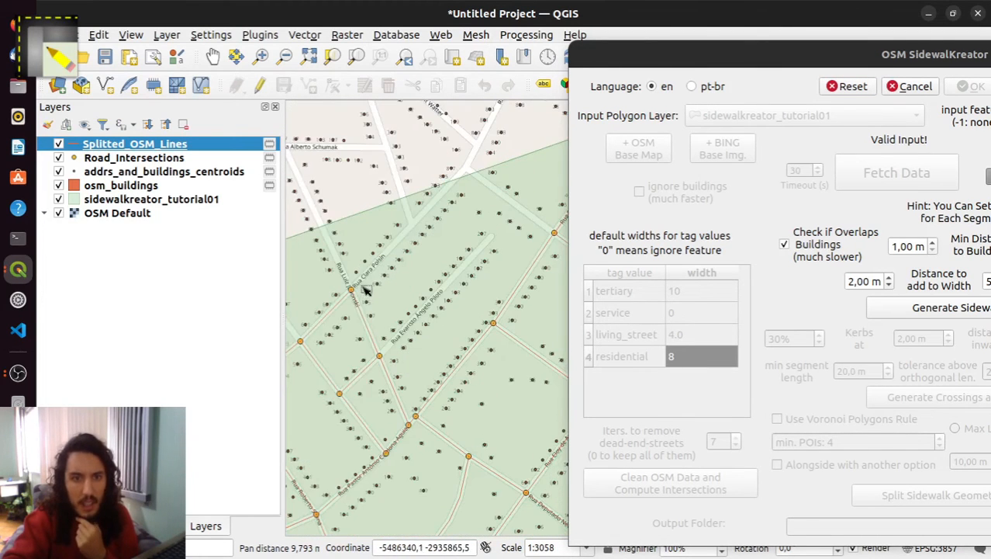
scroll(361, 288, "up", 1)
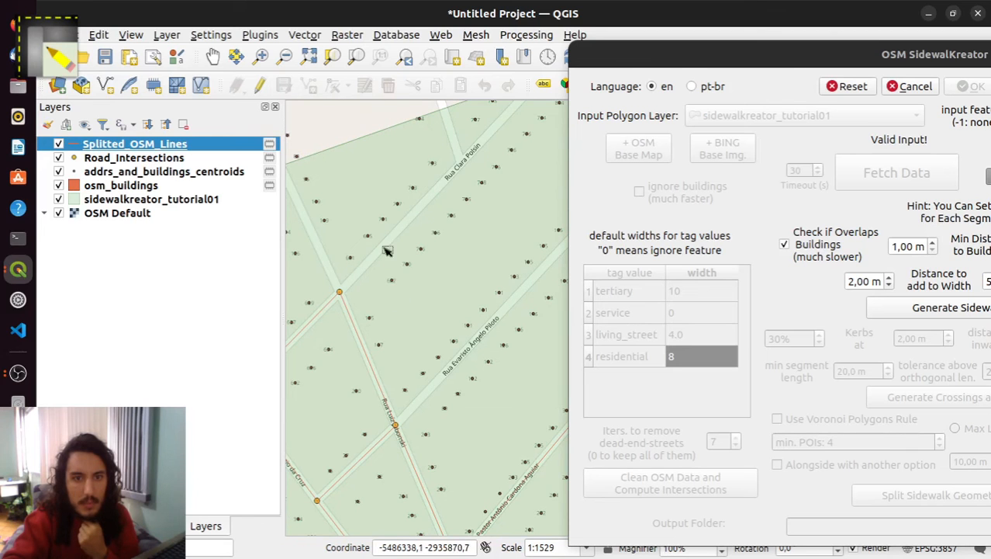
scroll(412, 327, "down", 2)
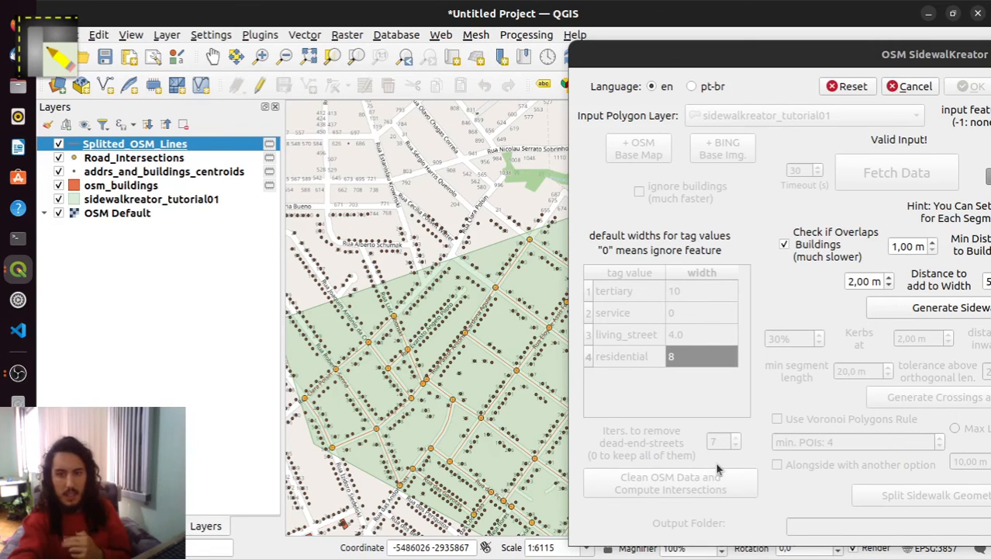
left_click_drag(507, 398, 316, 323)
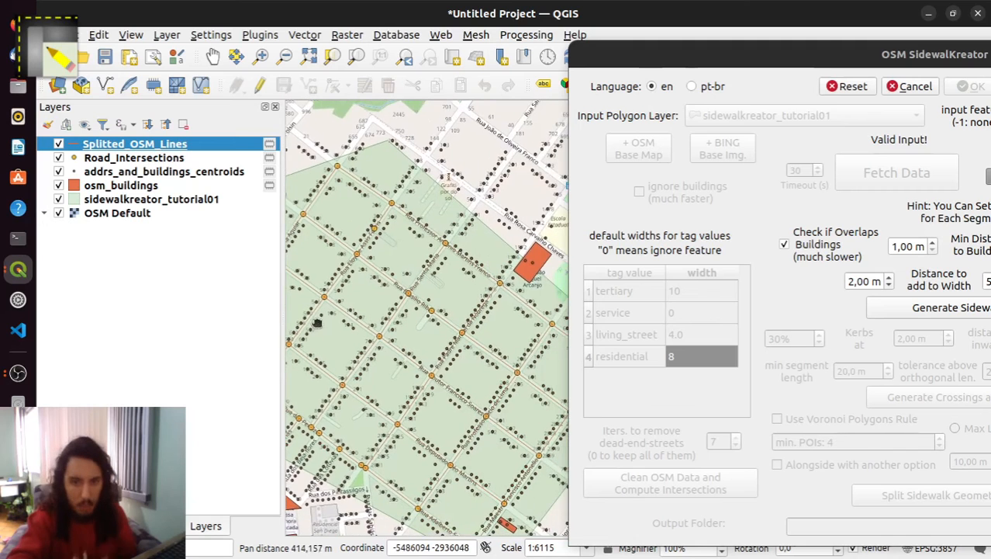
scroll(434, 333, "up", 2)
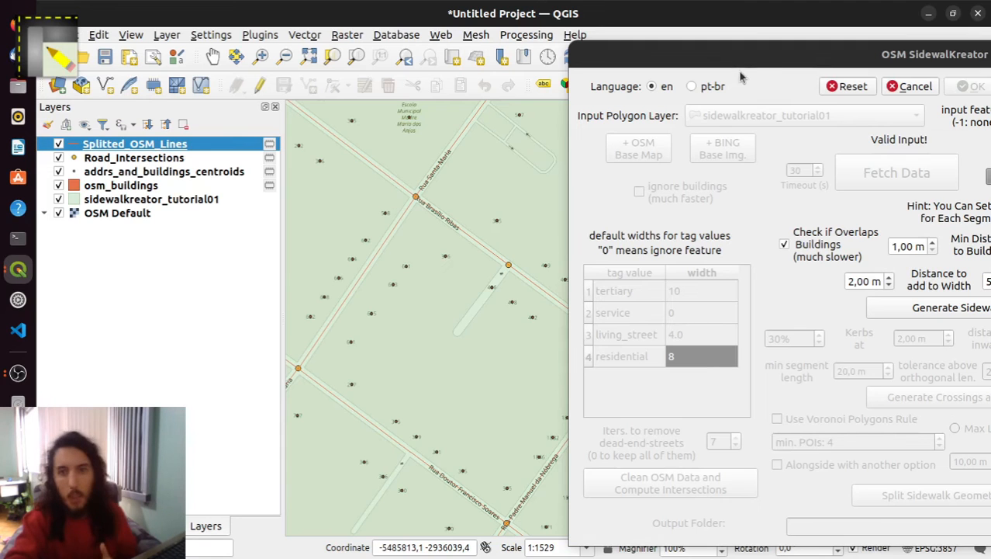
Move the SidewalKreator dialog out of the way and inspect the OSM buildings close to the roads.
left_click_drag(750, 63, 402, 168)
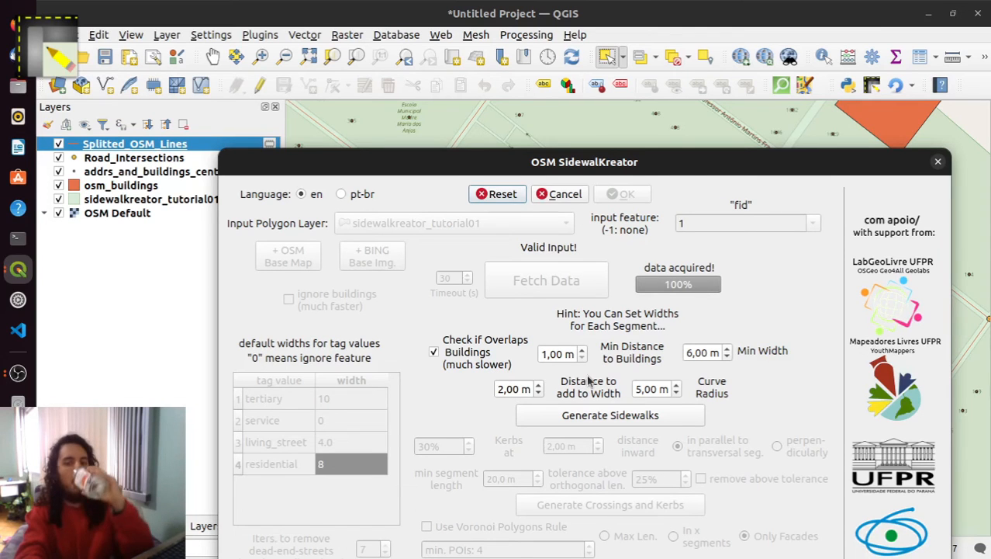
scroll(731, 133, "down", 1)
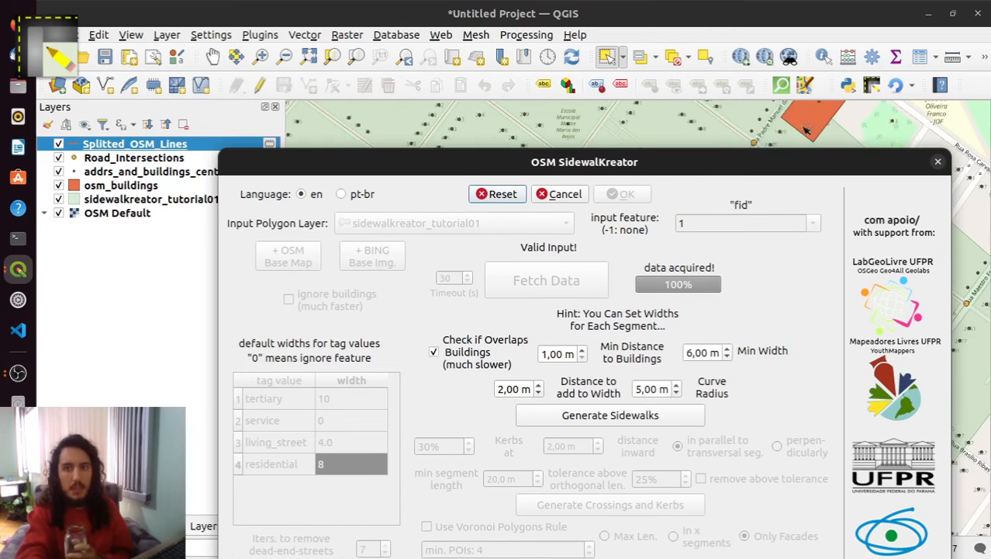
left_click(733, 115)
scroll(732, 114, "down", 2)
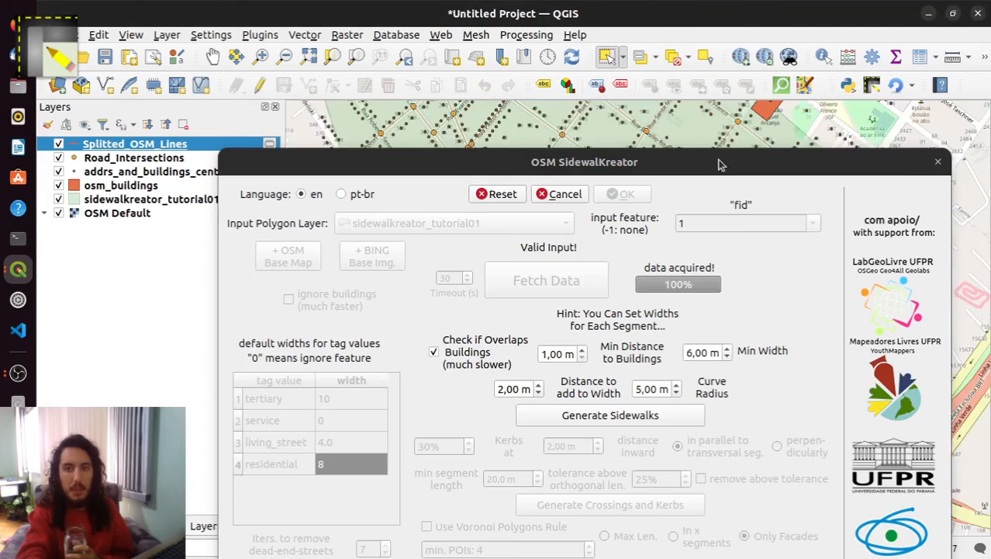
left_click_drag(718, 163, 446, 498)
scroll(606, 308, "up", 2)
scroll(660, 267, "down", 1)
left_click_drag(664, 264, 602, 378)
left_click_drag(816, 442, 709, 303)
scroll(719, 333, "up", 1)
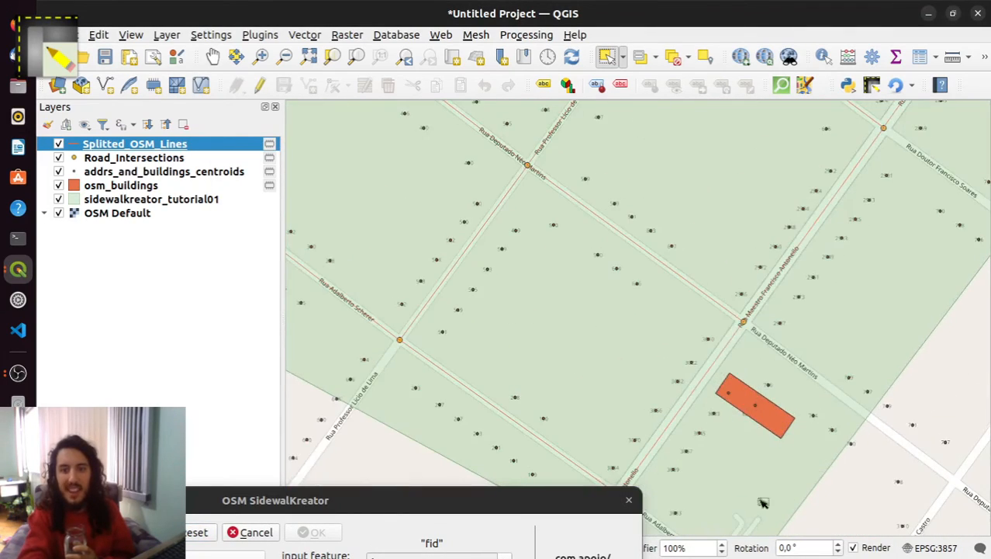
Set the minimum distance to buildings to 8 m for the sidewalk overlap check.
left_click_drag(524, 500, 564, 203)
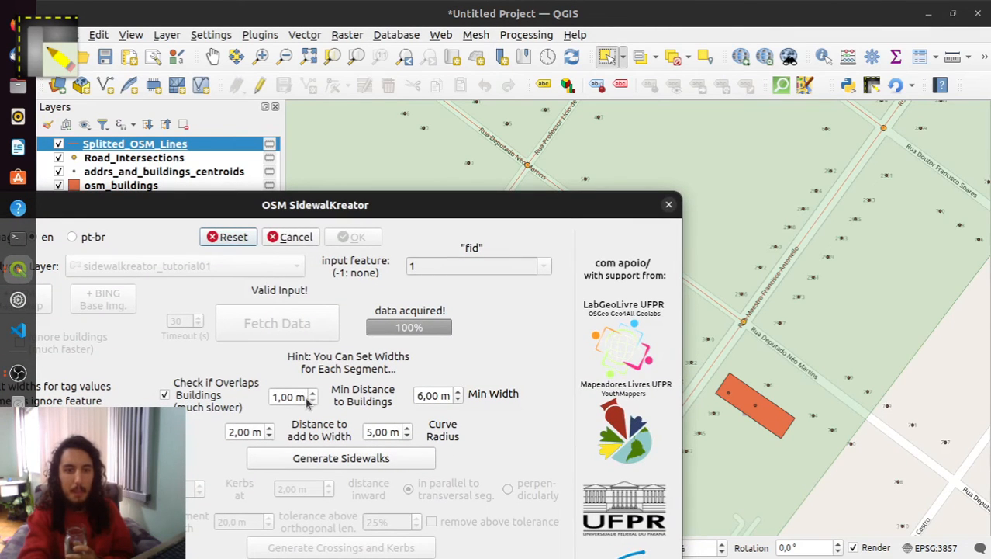
left_click_drag(308, 399, 253, 388)
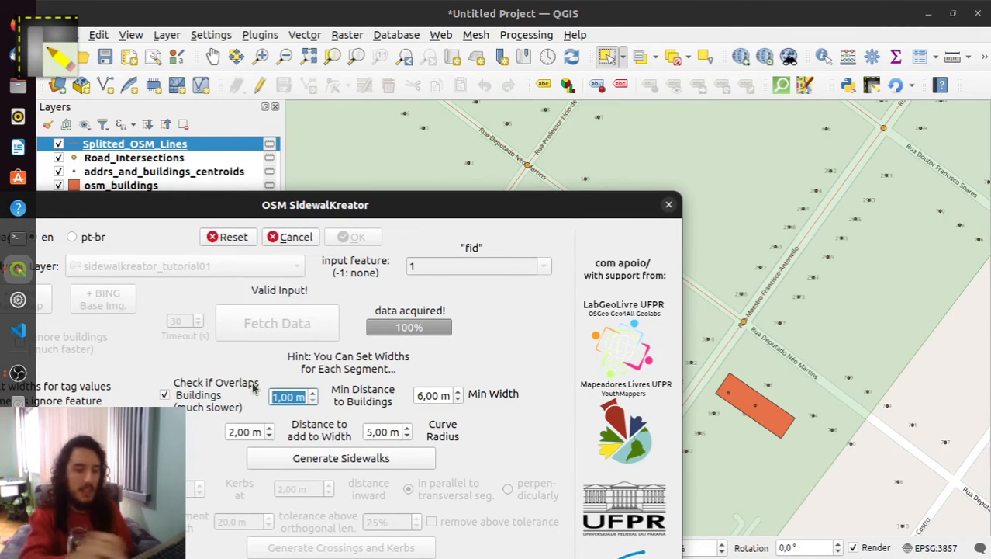
type("8")
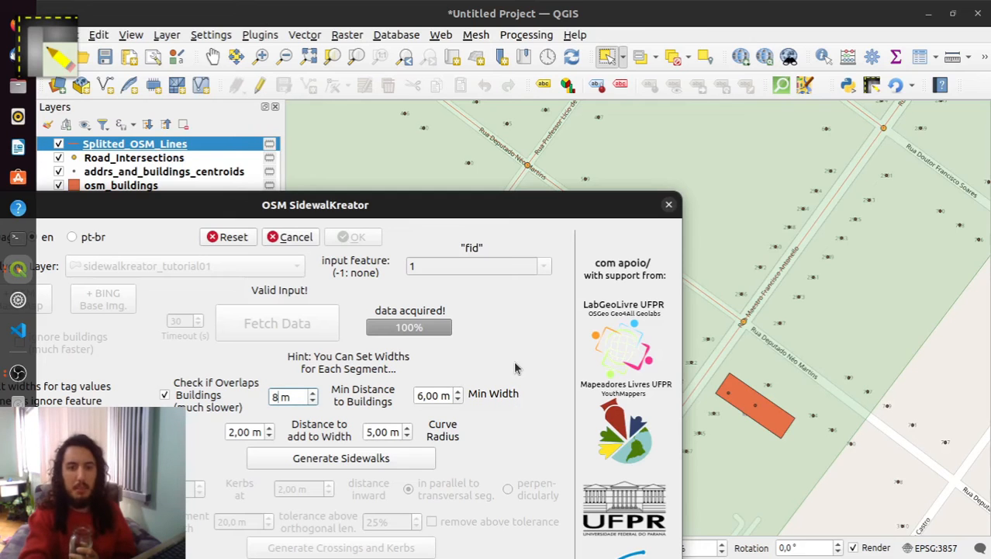
Inspect the road corridor beside the building and set the distance to add to the road width to 3 m.
left_click(446, 396)
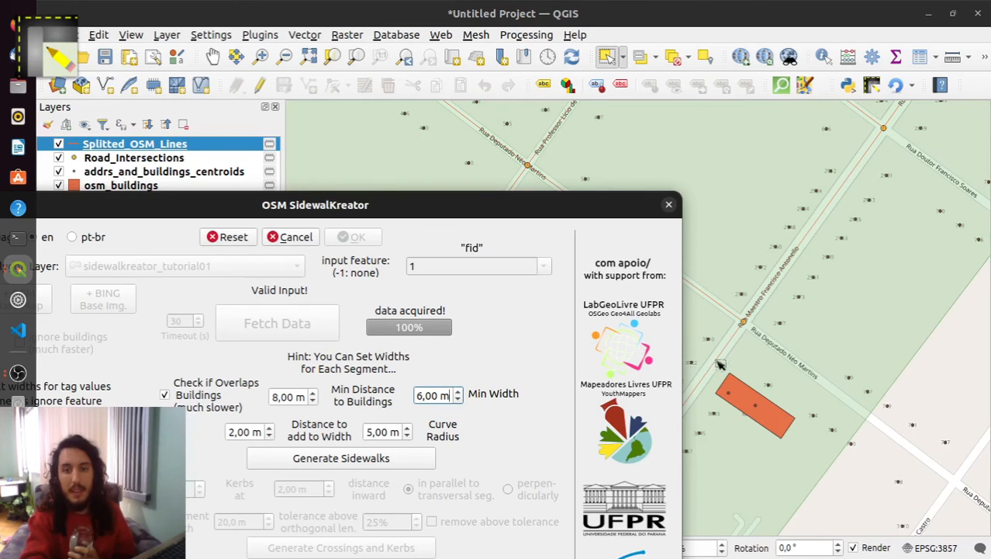
scroll(721, 363, "up", 2)
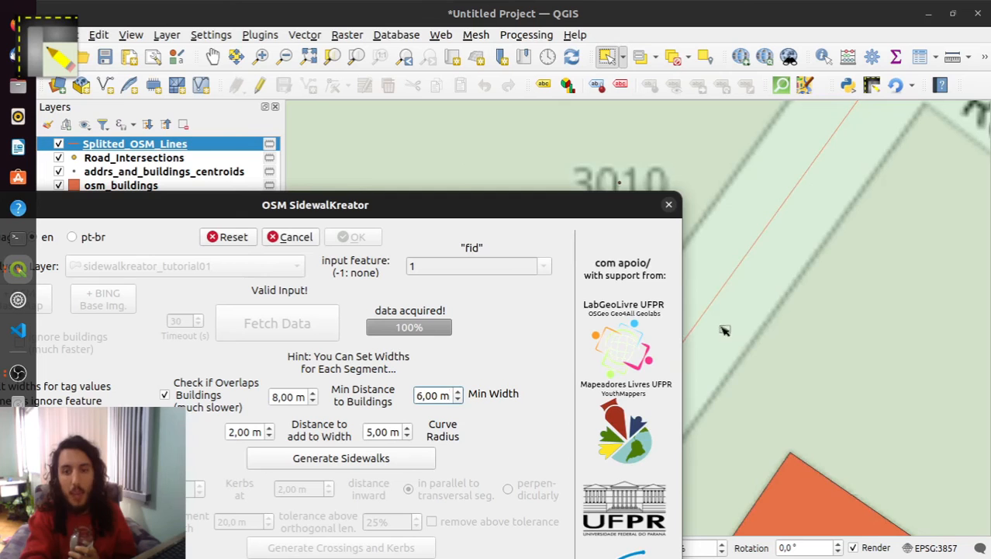
scroll(739, 304, "down", 2)
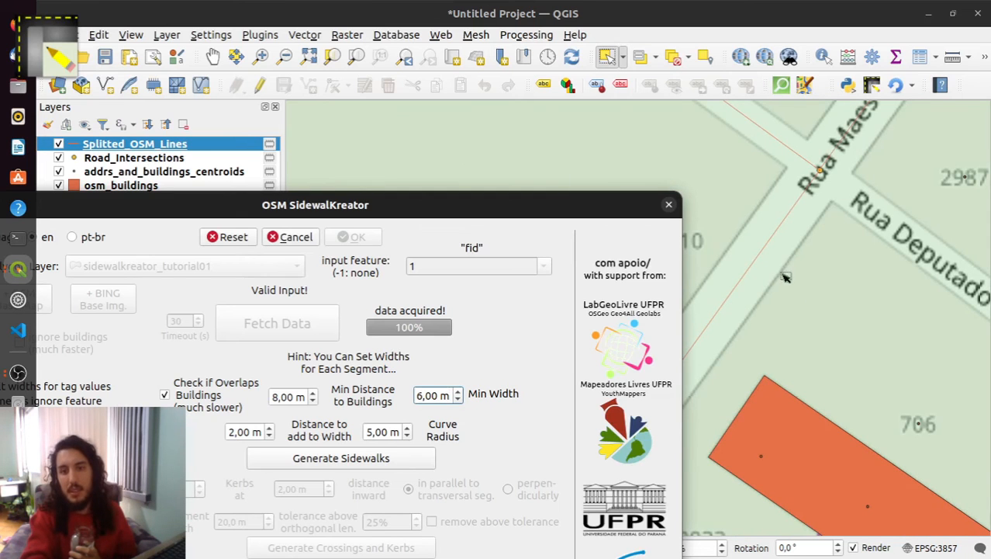
scroll(749, 297, "down", 1)
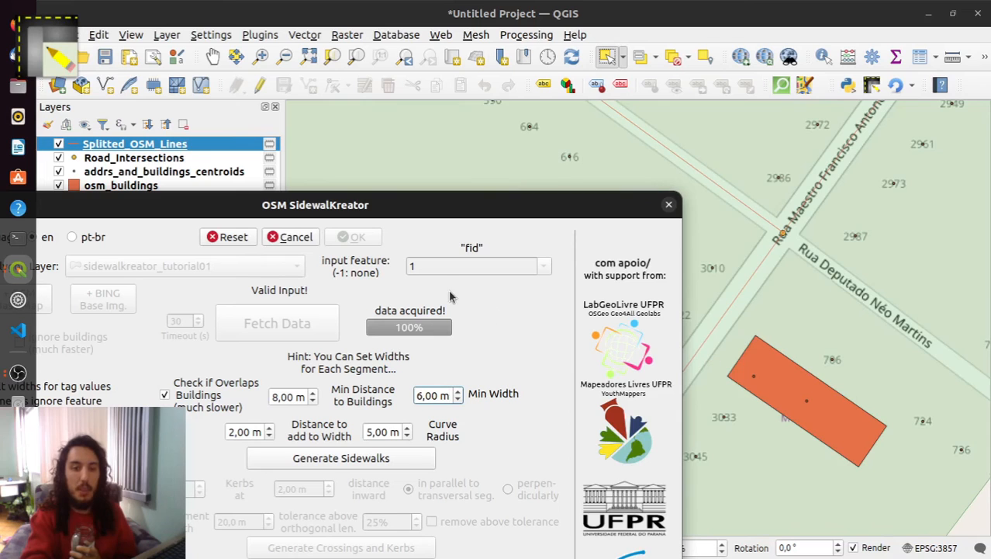
scroll(730, 312, "up", 1)
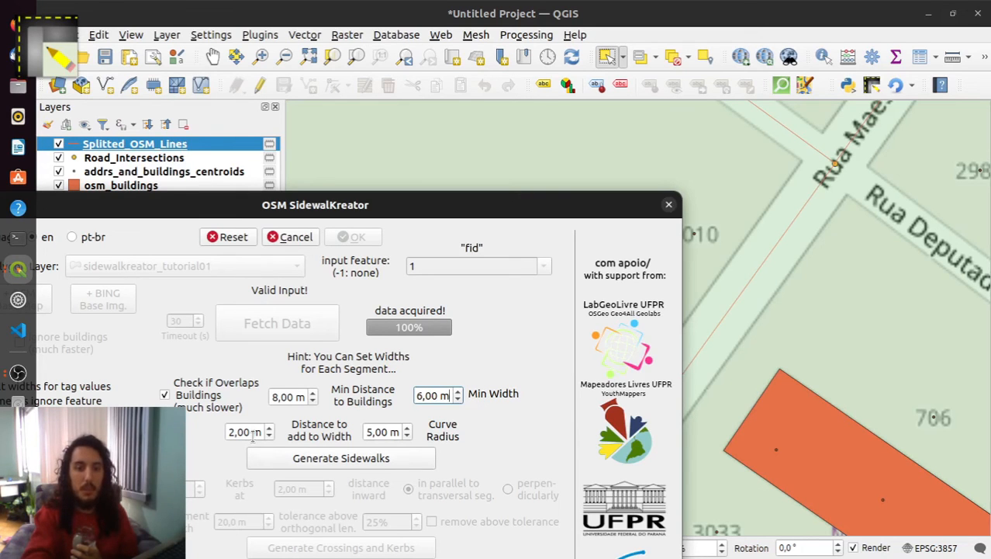
scroll(253, 435, "up", 1)
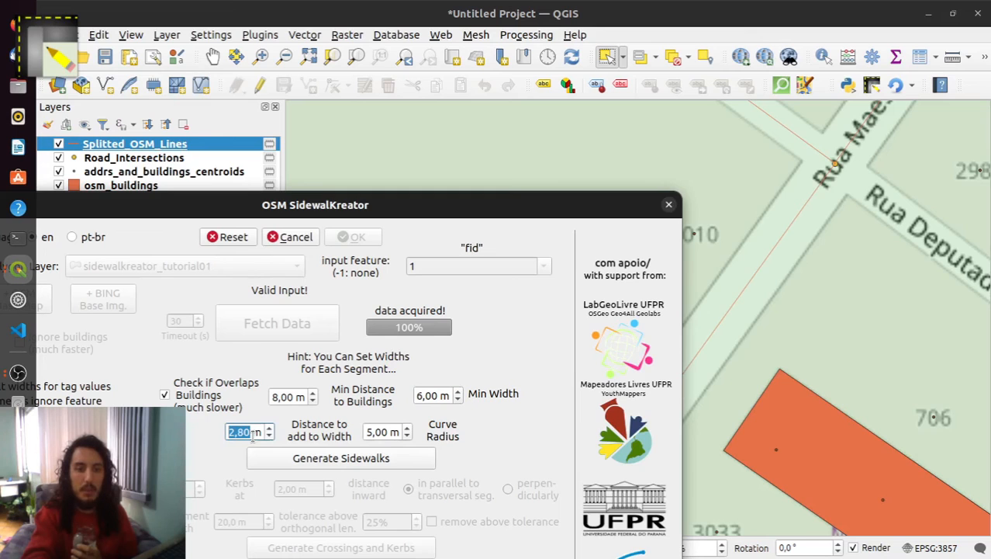
Set the sidewalk curve radius to 0 m and generate the sidewalks.
left_click(380, 431)
left_click_drag(395, 432, 336, 425)
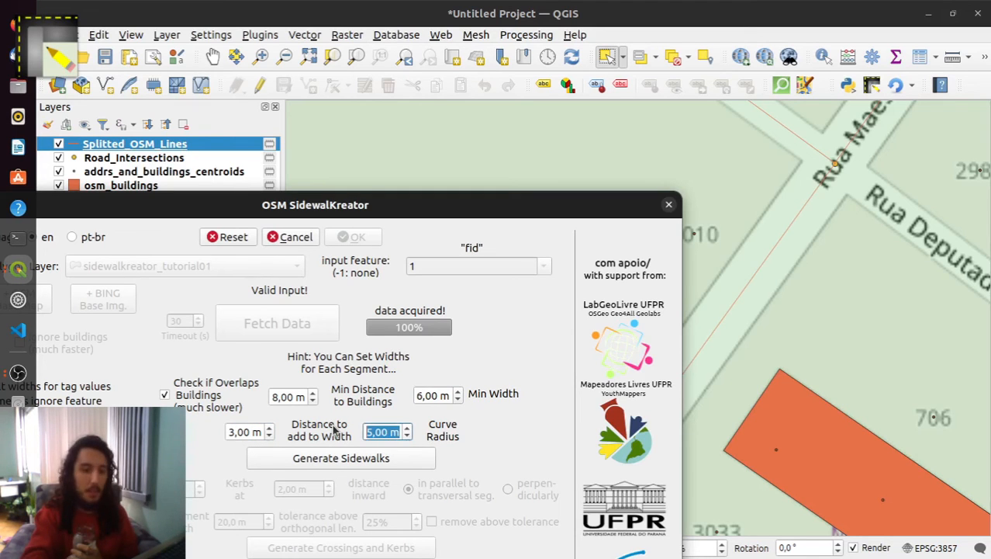
type("0")
left_click(420, 396)
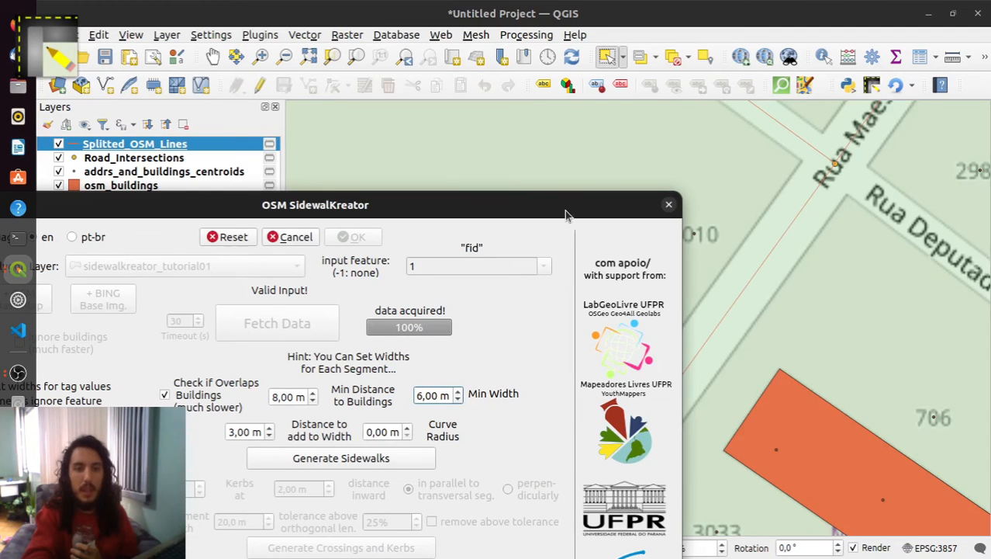
left_click_drag(565, 209, 681, 203)
left_click(499, 453)
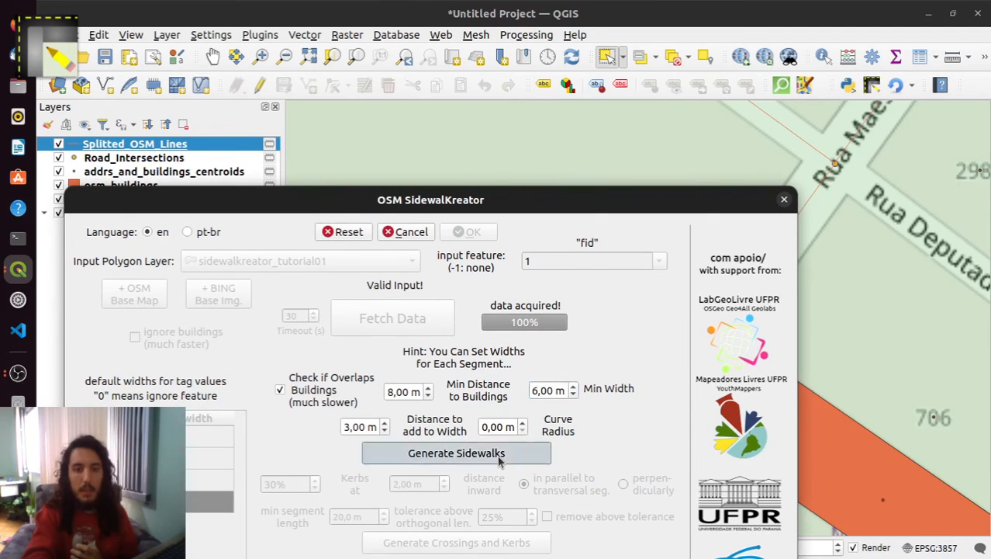
Examine the generated sidewalks around the buildings, the street corners and the edges of the tutorial polygon.
scroll(926, 344, "down", 3)
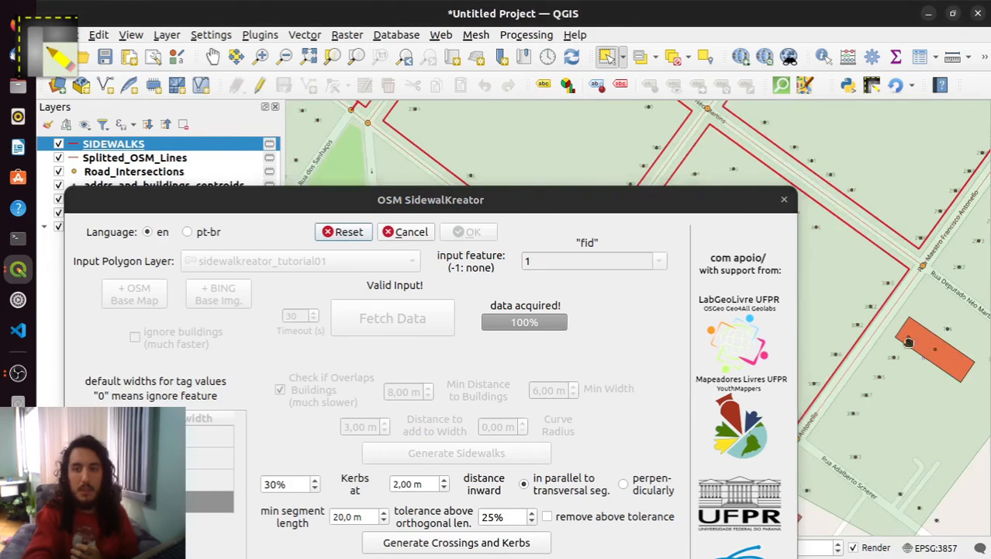
scroll(844, 399, "up", 3)
left_click_drag(844, 399, 895, 389)
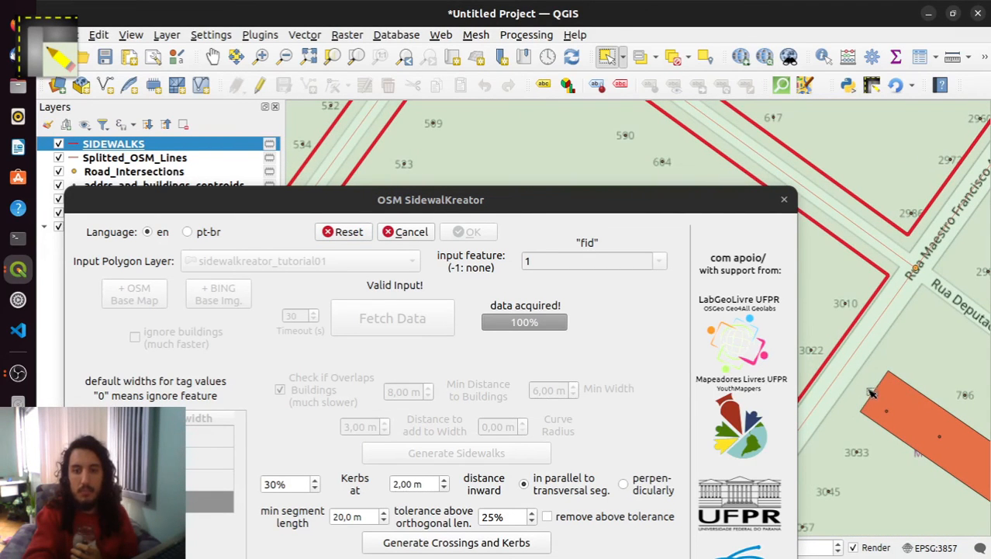
scroll(870, 393, "down", 3)
scroll(860, 487, "down", 3)
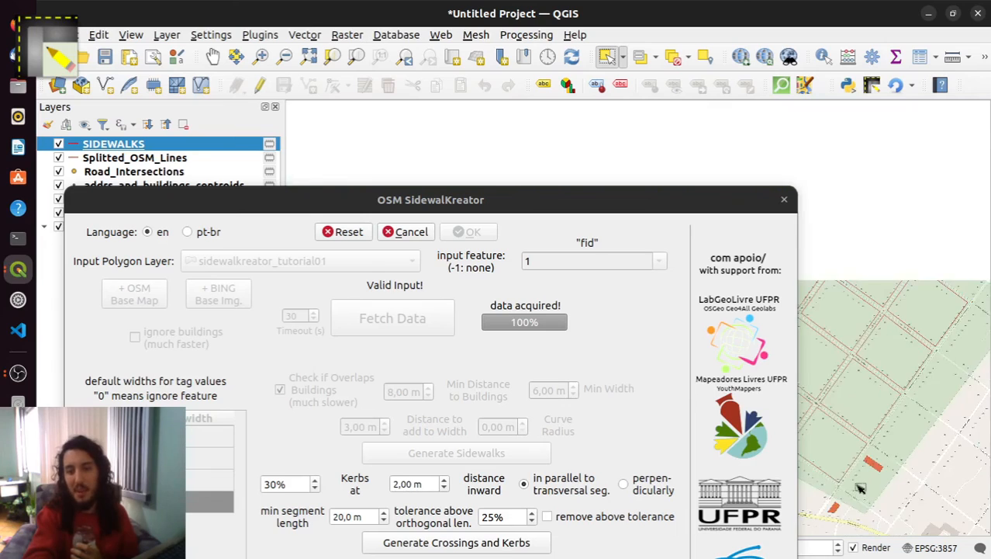
left_click_drag(860, 487, 914, 304)
left_click_drag(873, 337, 966, 434)
left_click_drag(902, 279, 790, 246)
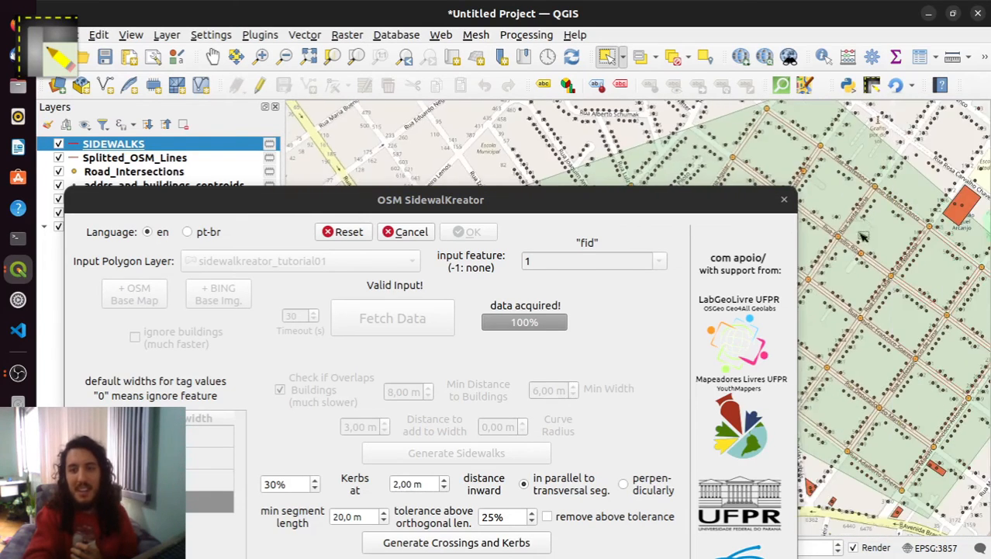
scroll(863, 235, "up", 2)
scroll(841, 268, "up", 1)
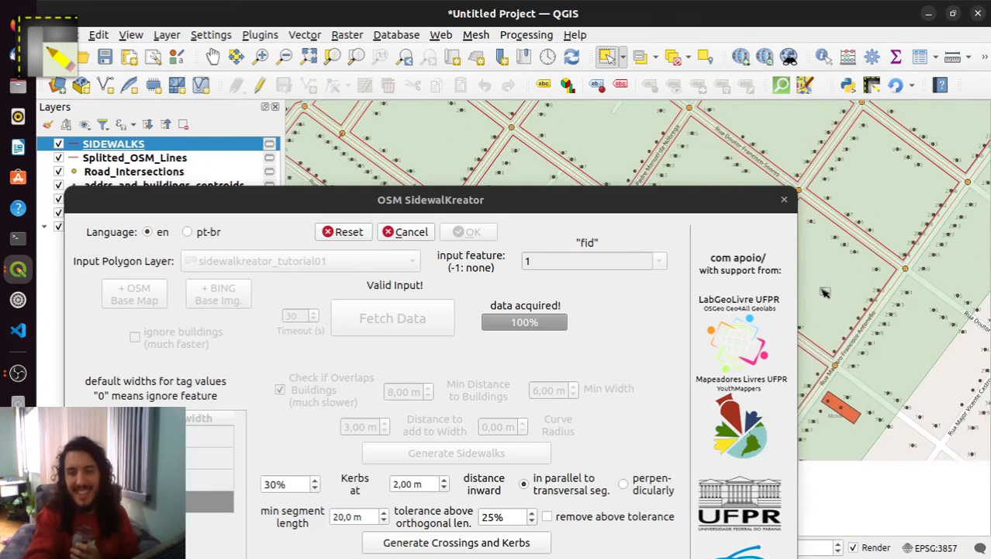
left_click_drag(833, 299, 915, 250)
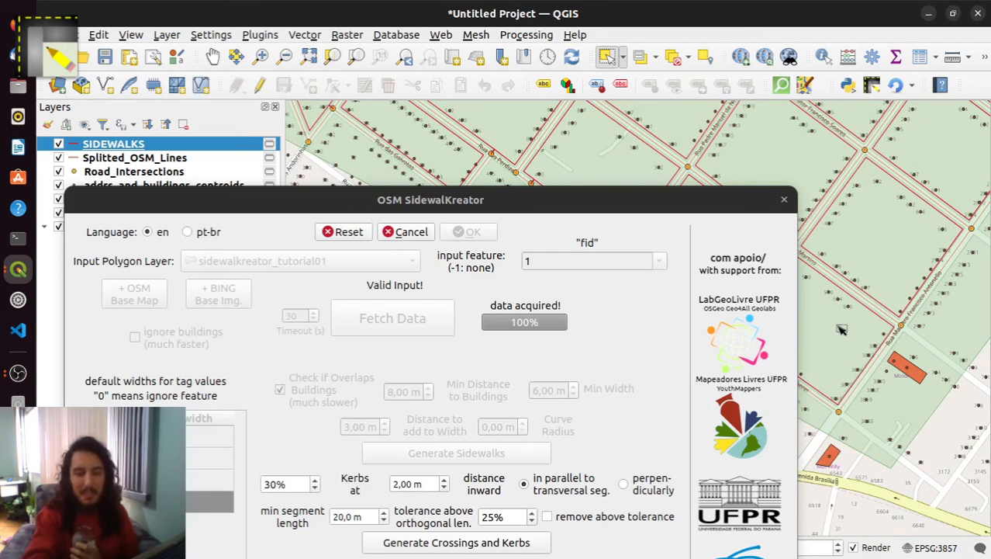
Place the crossings perpendicularly and set their distance inward to 4 m, checking a street intersection on the map.
left_click_drag(470, 206, 577, 70)
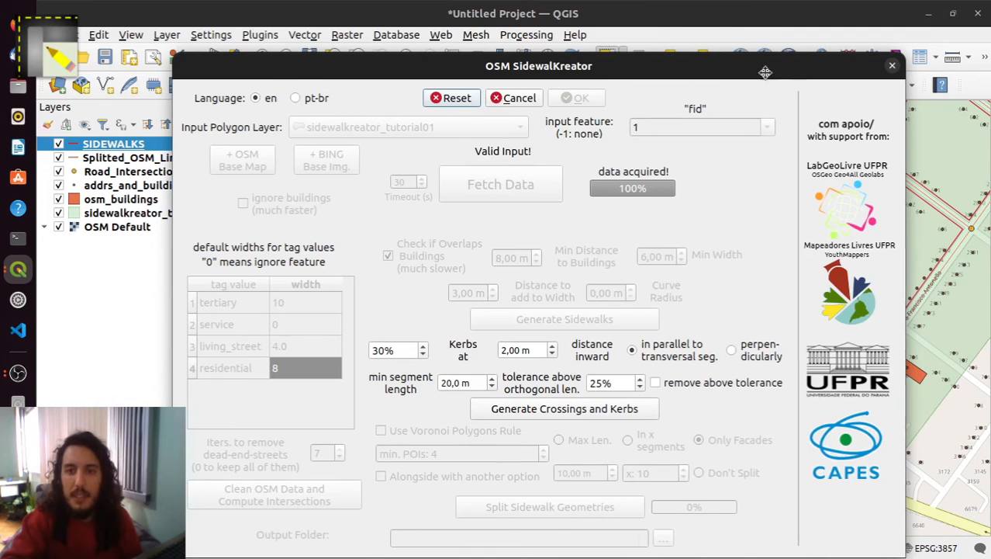
left_click_drag(765, 72, 494, 121)
scroll(807, 201, "up", 4)
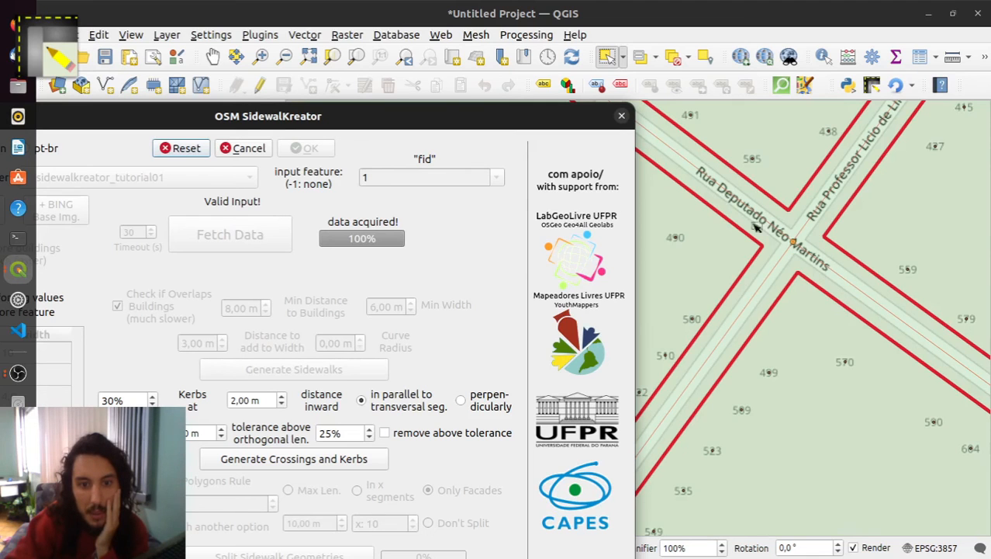
left_click(461, 399)
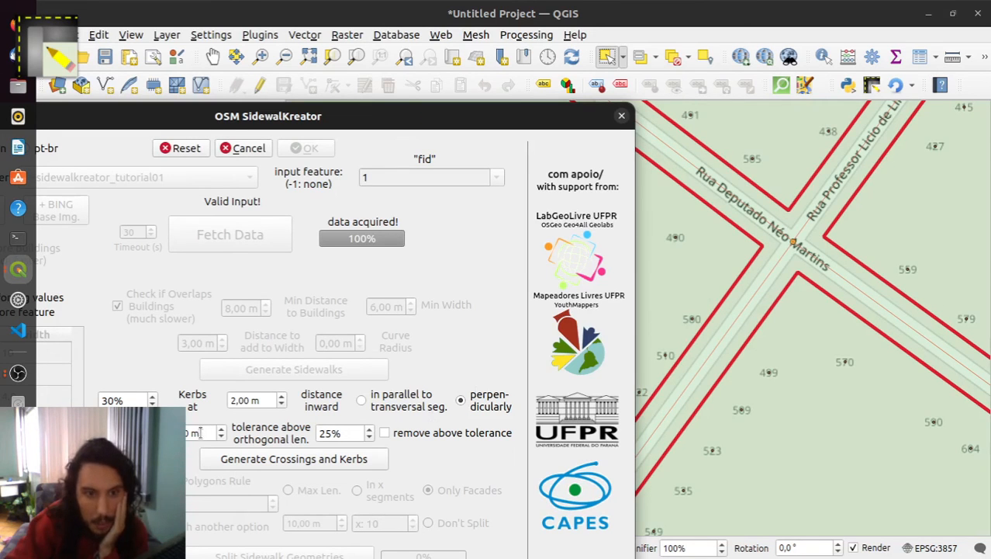
left_click(269, 403)
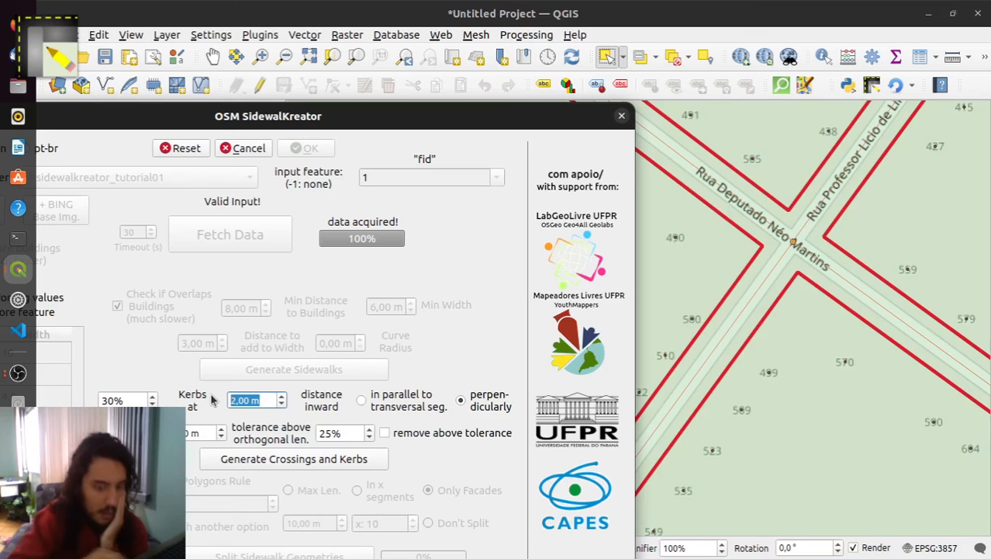
type("2,5")
key("Return")
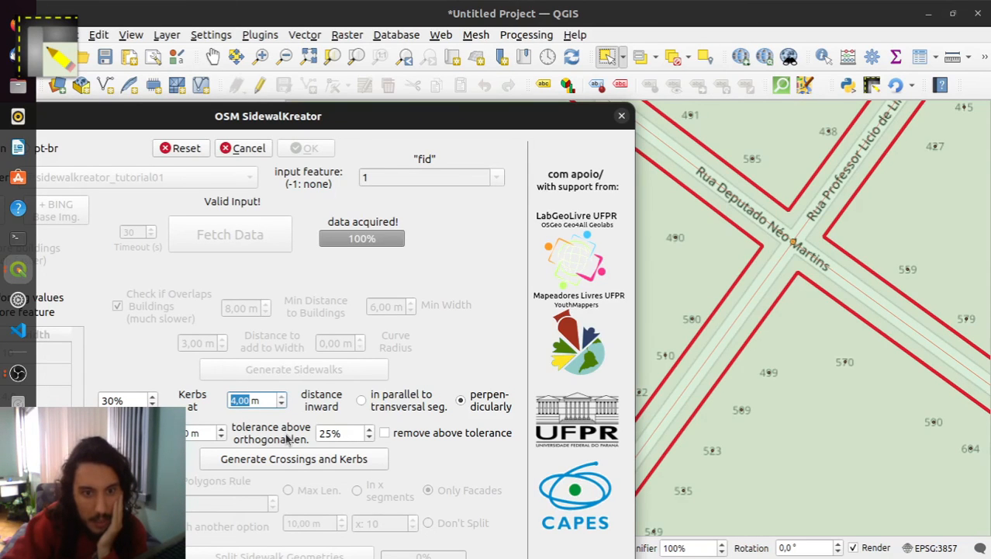
Move the SidewalKreator dialog so the street intersection stays in view, and generate the crossings and kerbs.
left_click_drag(449, 130, 512, 84)
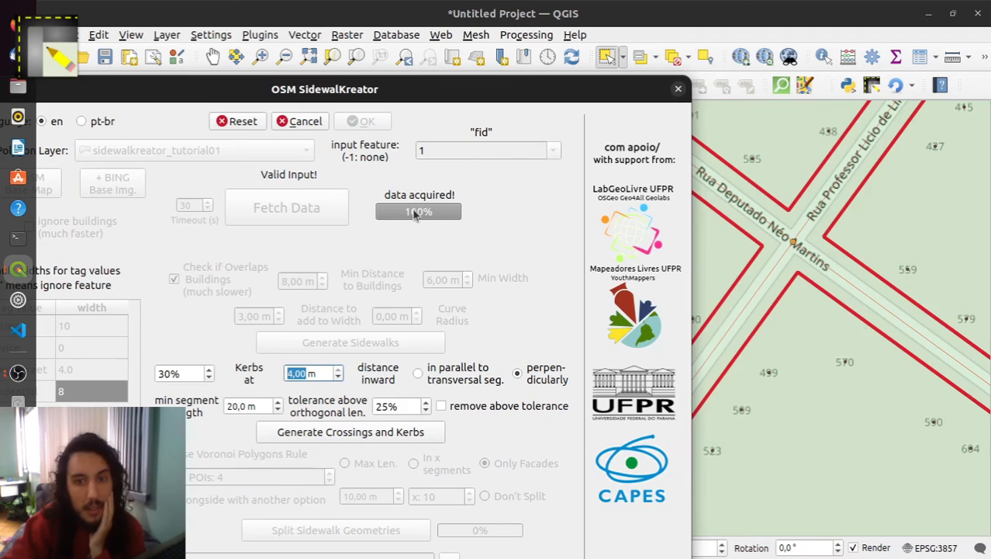
left_click_drag(471, 91, 613, 29)
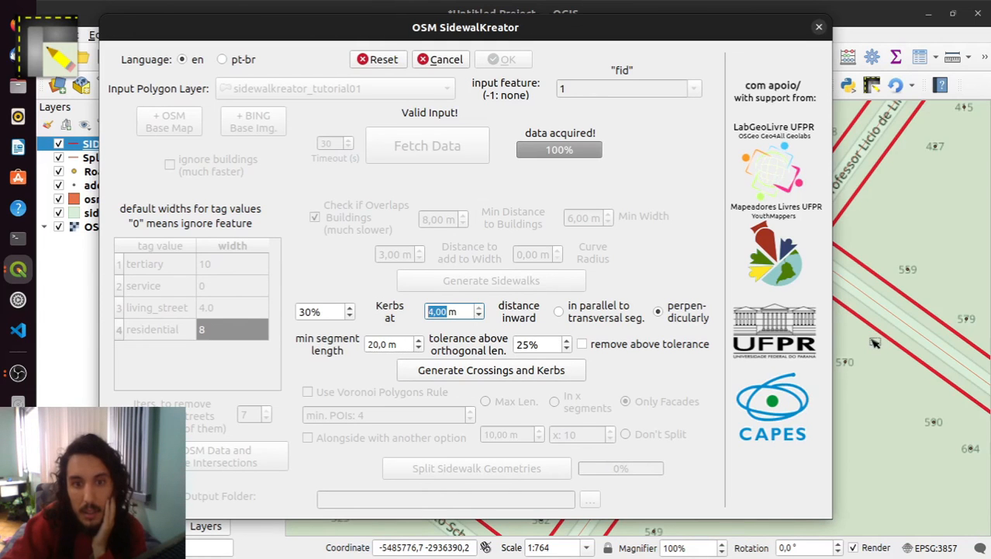
scroll(874, 342, "down", 1)
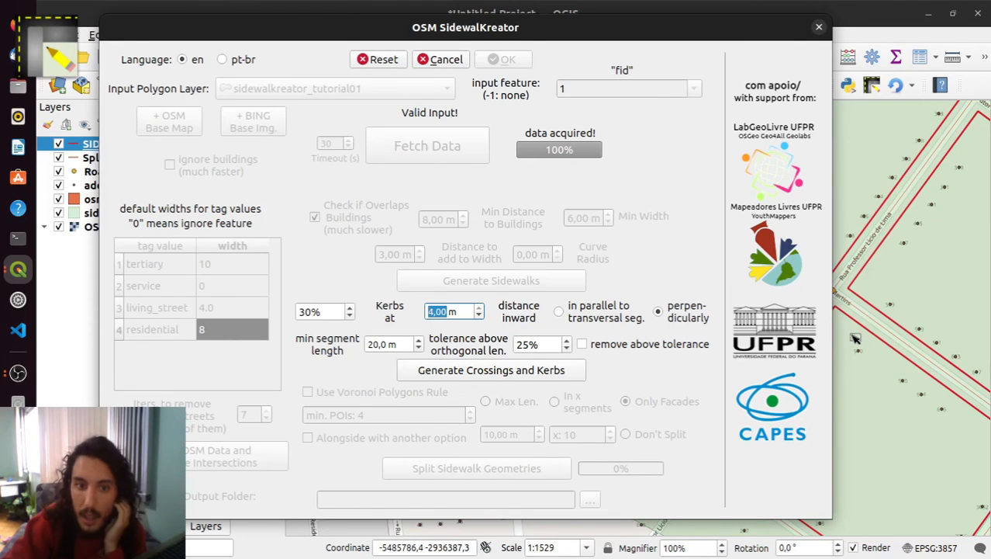
left_click_drag(855, 338, 894, 354)
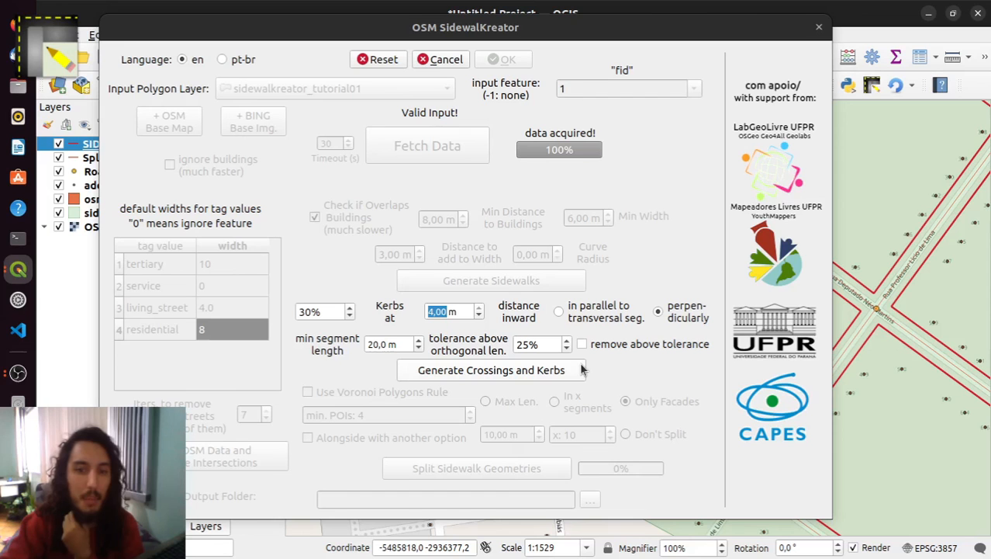
left_click(533, 372)
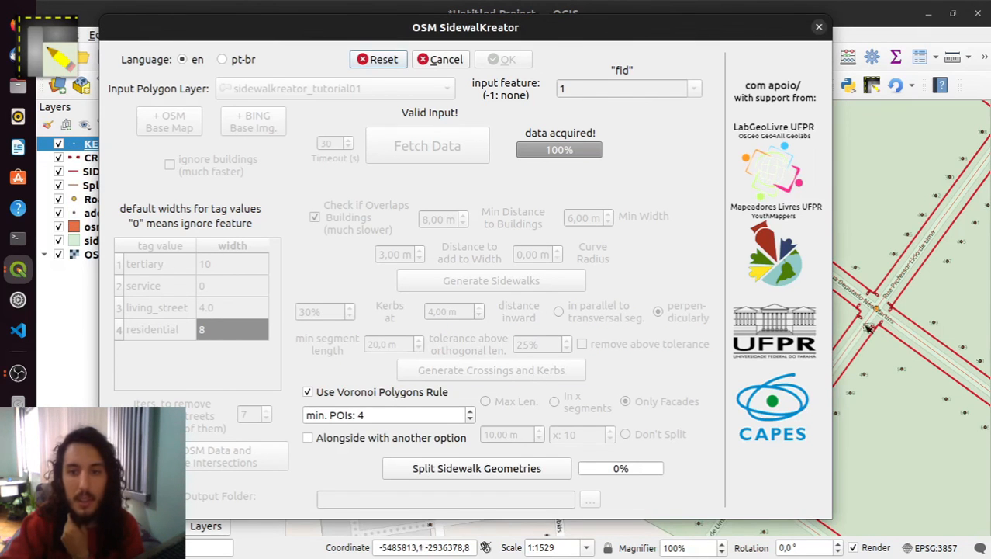
Examine the generated crossings and kerb points at the intersections across the tutorial polygon.
scroll(880, 321, "up", 2)
scroll(884, 323, "up", 2)
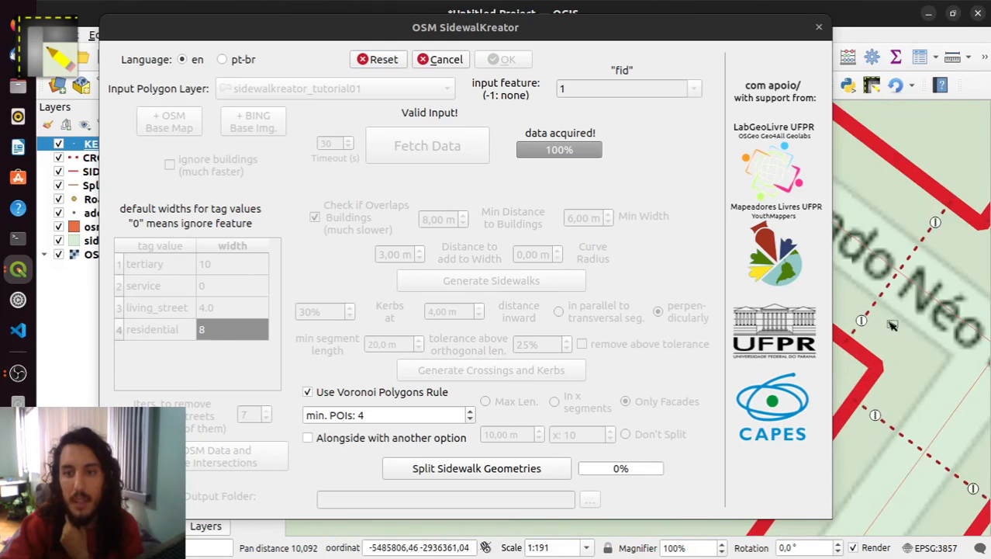
scroll(913, 260, "down", 3)
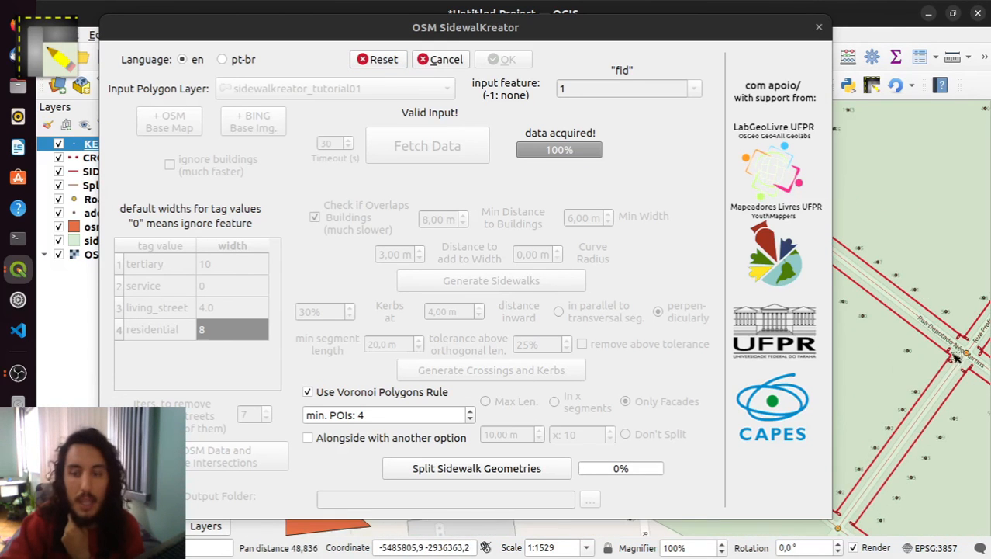
scroll(904, 322, "up", 2)
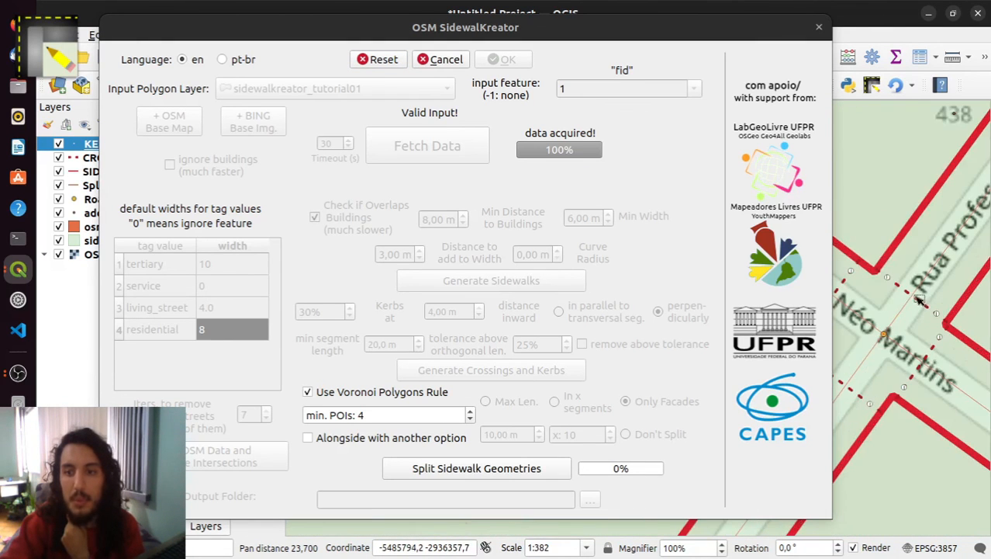
scroll(924, 307, "down", 4)
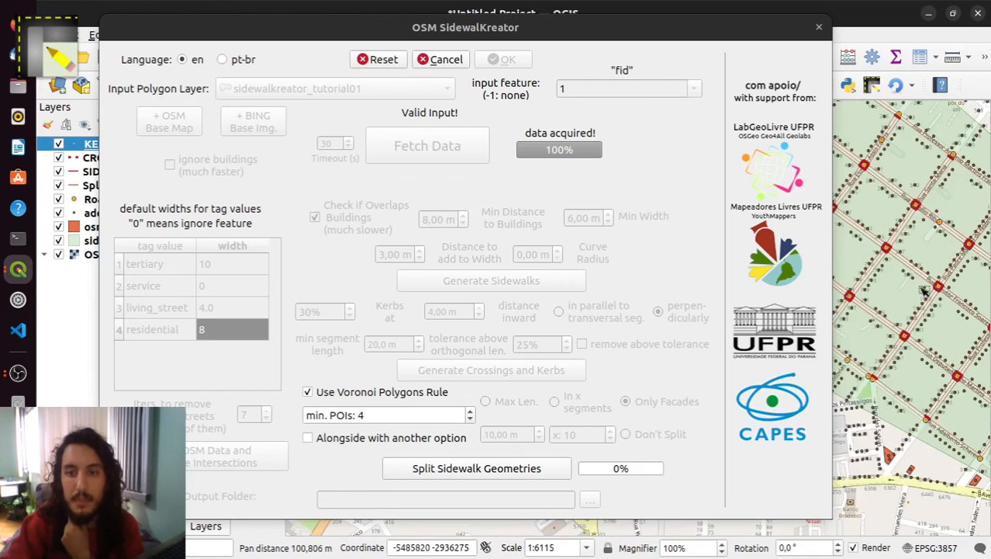
left_click_drag(887, 243, 885, 283)
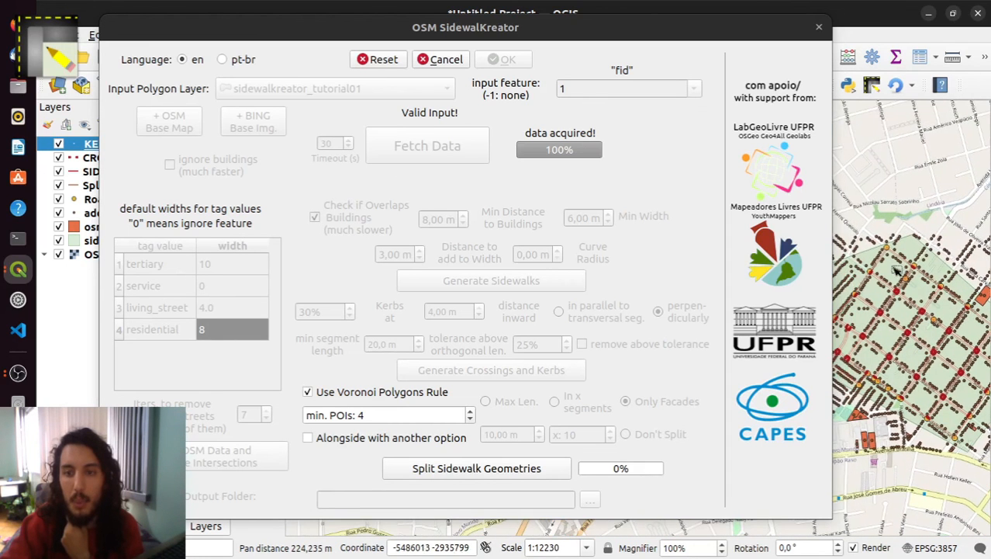
scroll(849, 285, "up", 3)
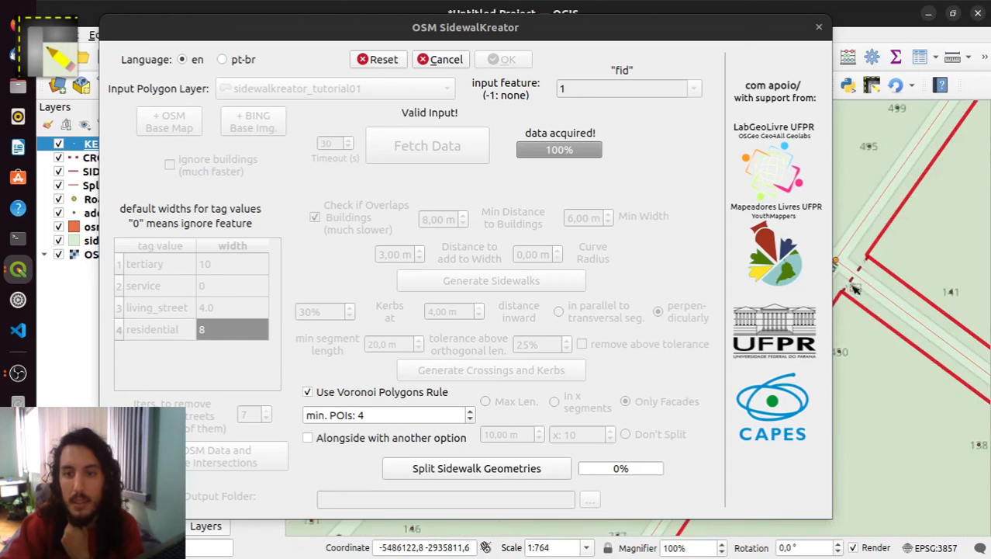
scroll(878, 352, "down", 2)
left_click_drag(898, 379, 893, 250)
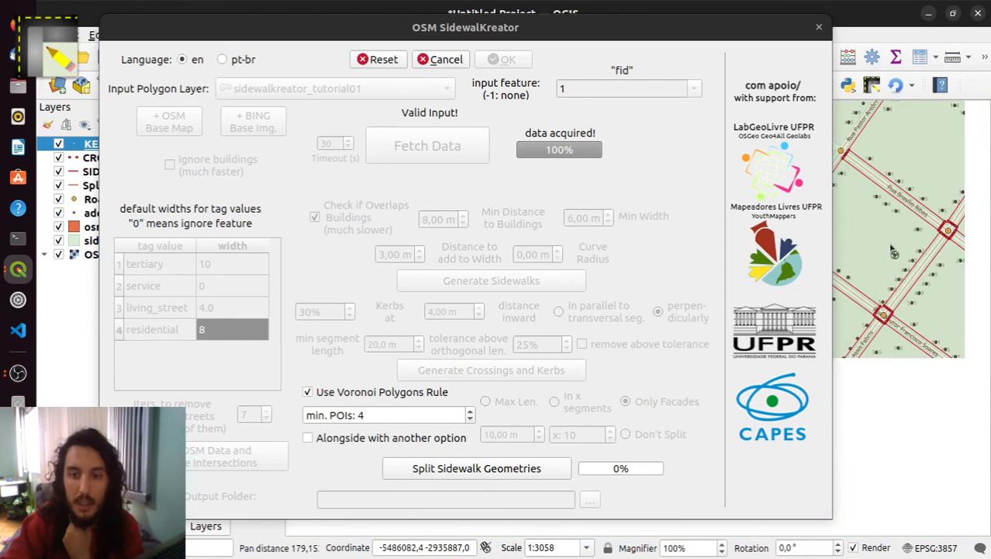
left_click_drag(943, 362, 891, 236)
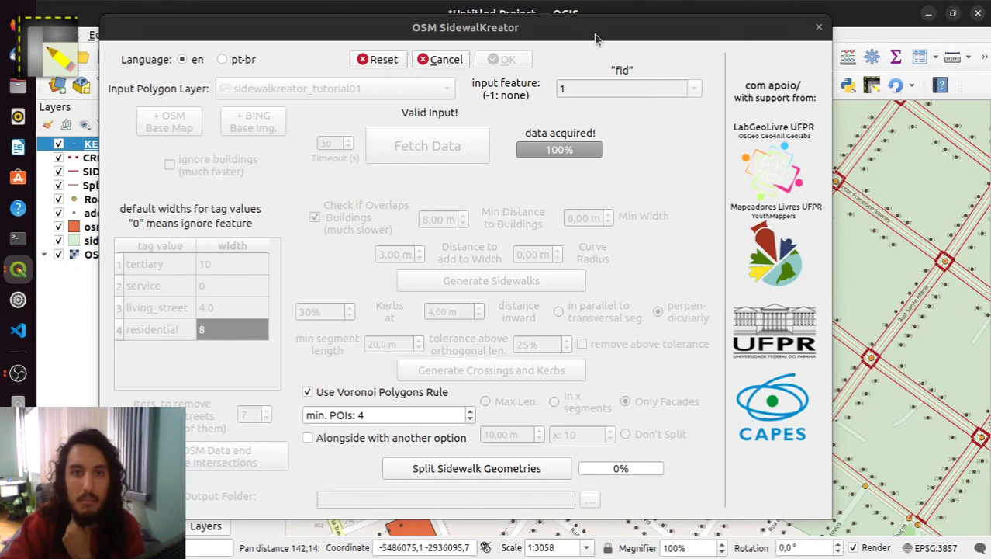
Allow the Voronoi polygons rule alongside another option, keep the Only Facades choice, and split the sidewalk geometries.
left_click_drag(595, 39, 461, 60)
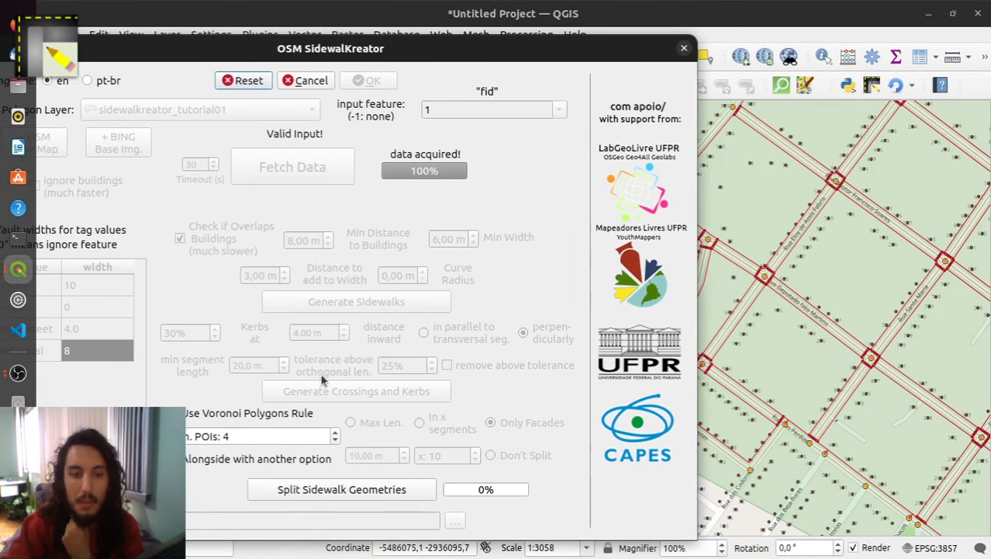
left_click(279, 461)
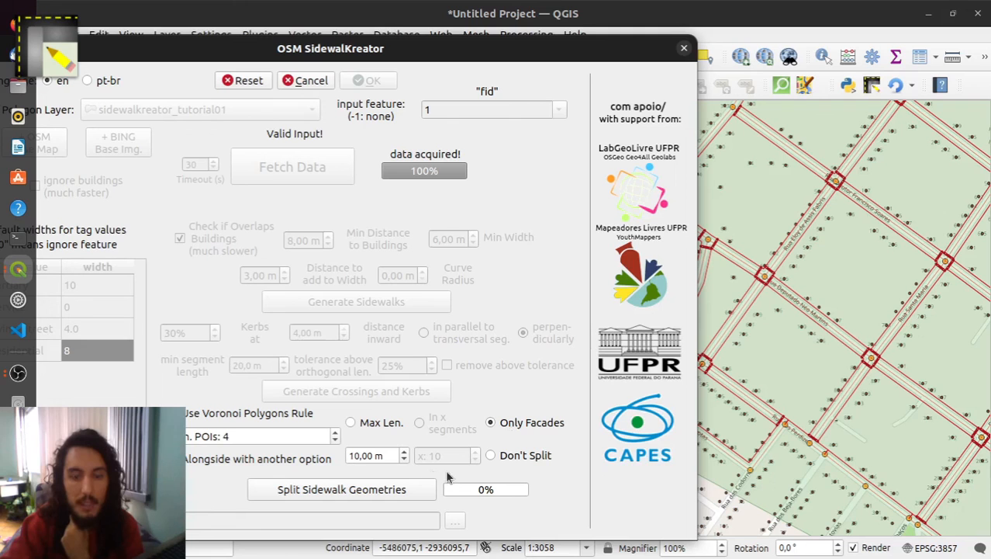
left_click(387, 488)
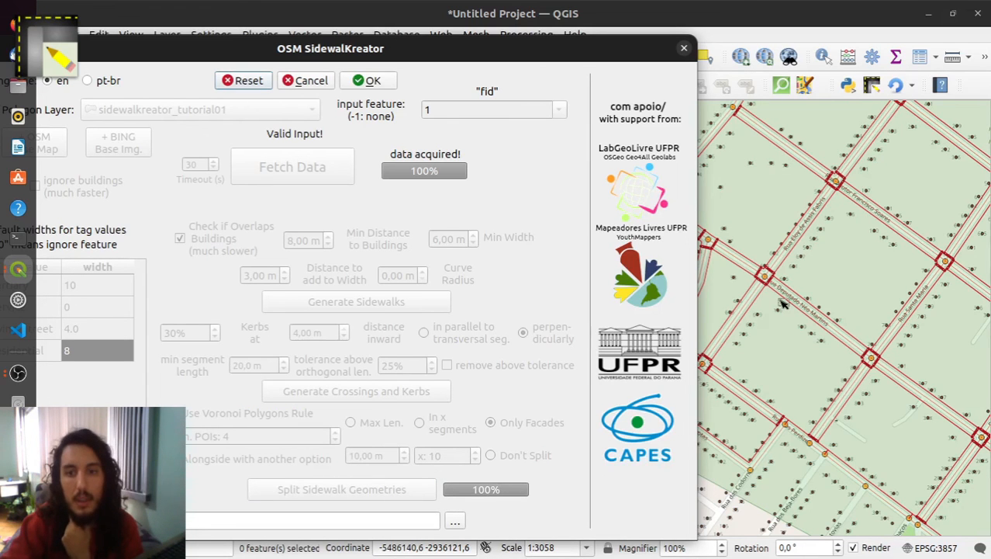
Select individual segments of the SIDEWALKS layer around a street intersection to examine how the sidewalks were split.
scroll(779, 299, "up", 2)
left_click_drag(592, 77, 838, 462)
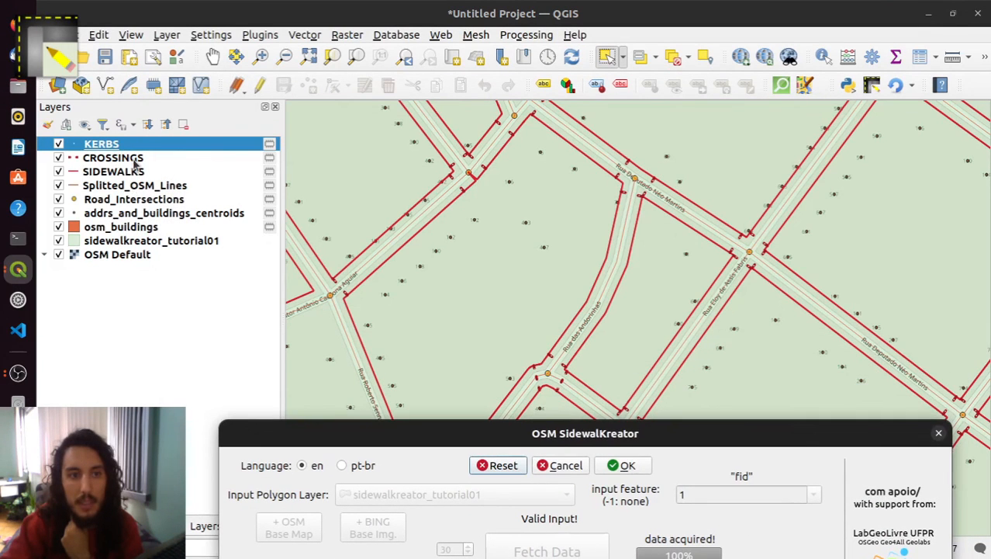
left_click(133, 160)
left_click(132, 171)
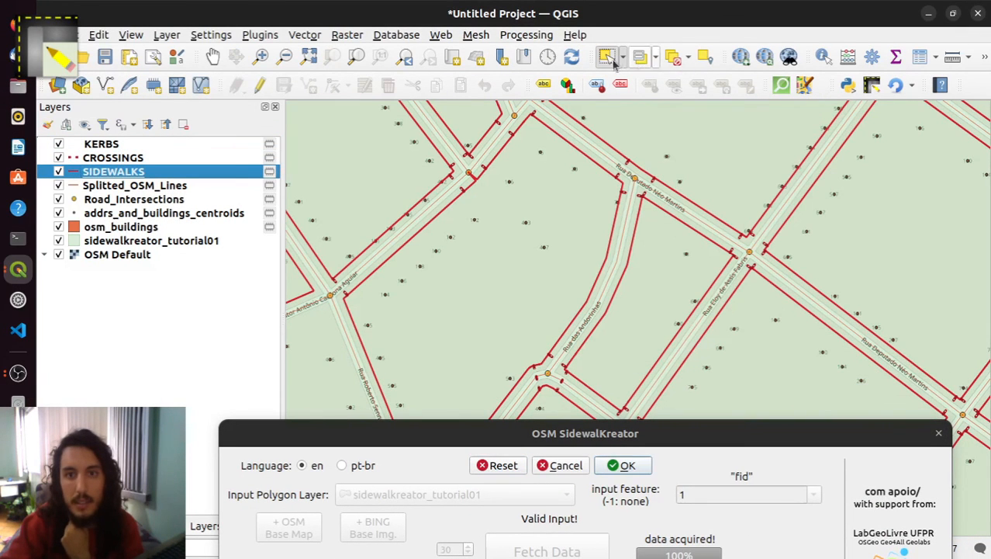
left_click(794, 223)
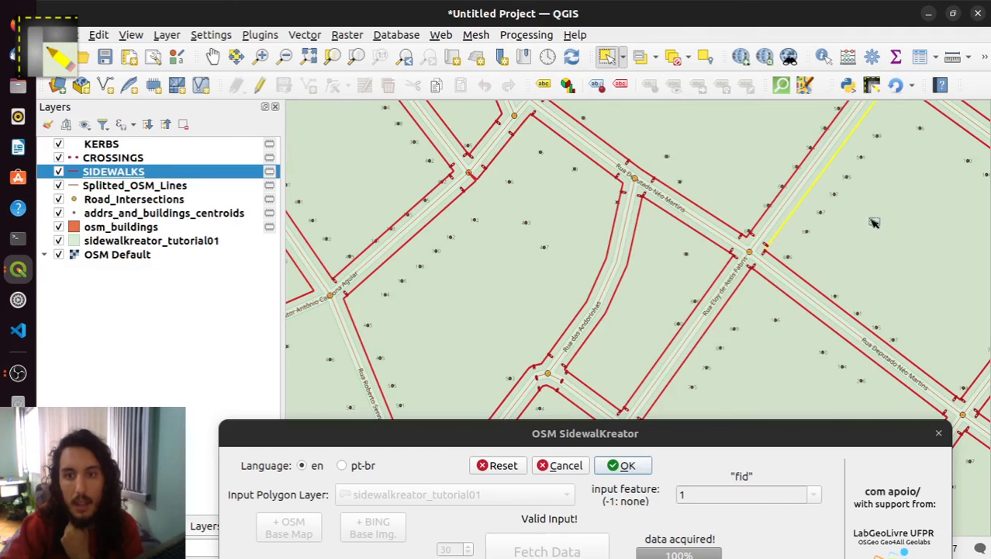
scroll(861, 223, "up", 2)
scroll(753, 217, "up", 2)
scroll(759, 196, "up", 1)
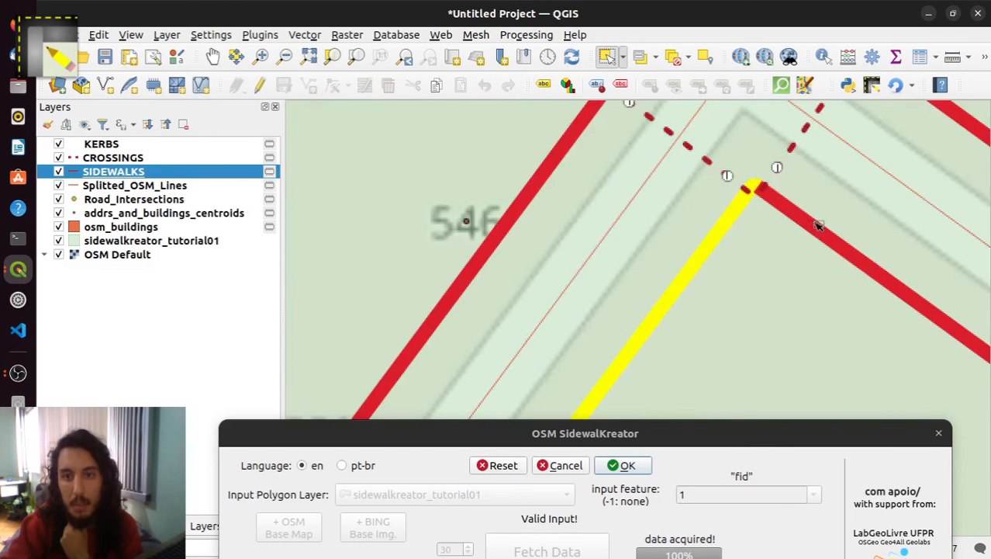
left_click(861, 249)
left_click(866, 276)
scroll(570, 107, "down", 4)
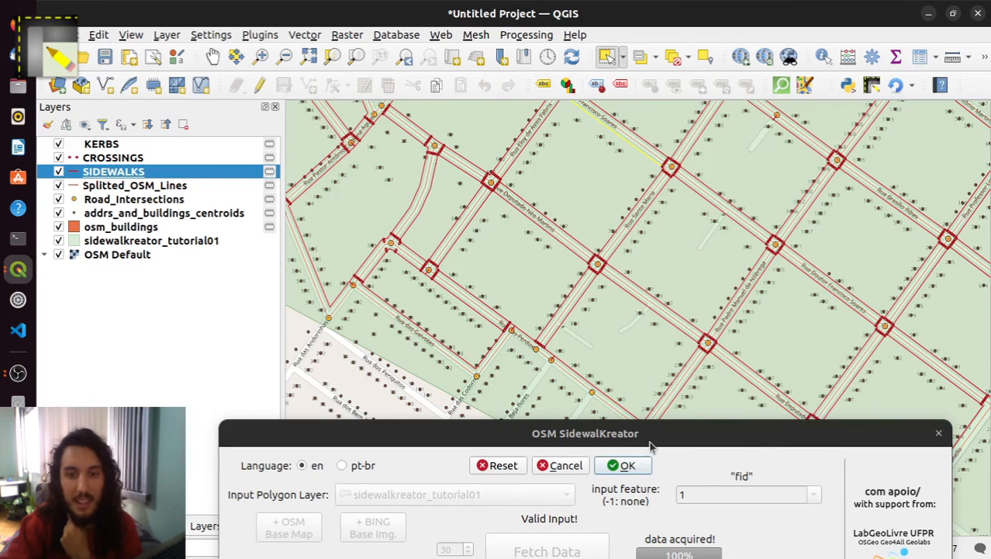
Bring the whole SidewalKreator dialog back into view and reset it, clearing the input polygon and the generated layers.
left_click_drag(650, 440, 609, 41)
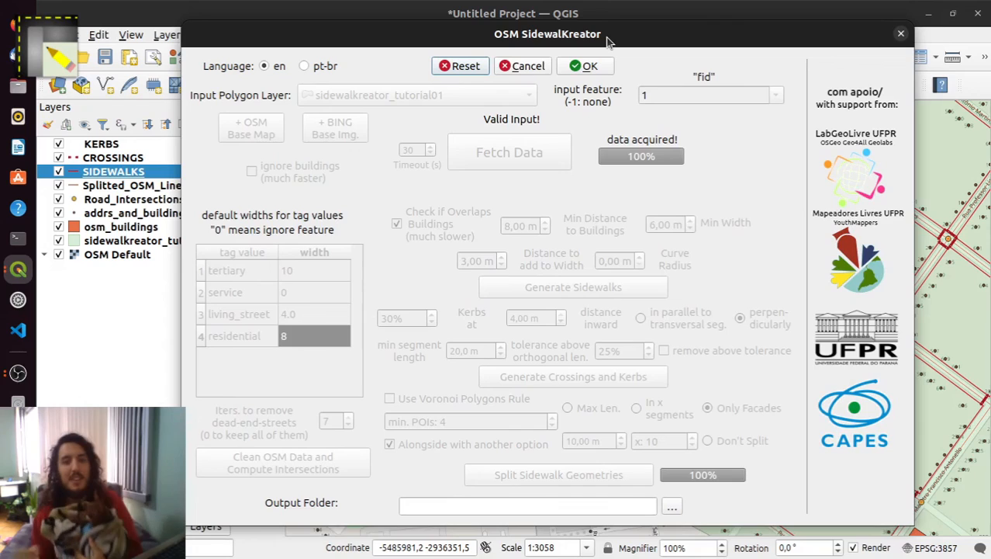
mouse_move(591, 49)
left_mouse_down()
mouse_move(714, 266)
mouse_move(714, 338)
mouse_move(547, 111)
mouse_move(552, 9)
mouse_move(590, 84)
mouse_move(587, 50)
left_mouse_up()
left_click(582, 354)
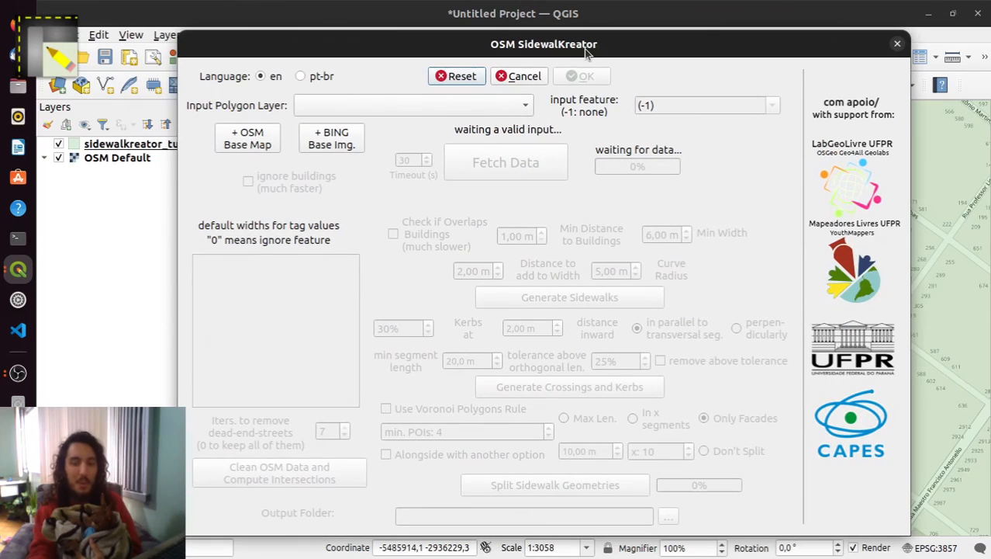